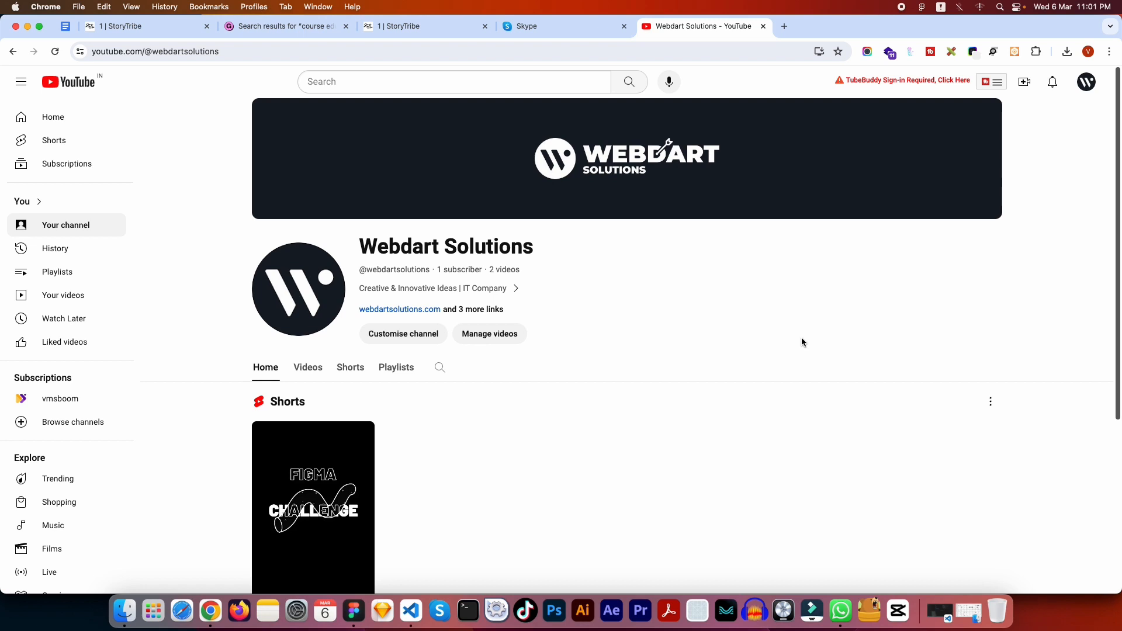
Step: Switch to Figma and expand the Home frame's layers in the Webdart Solutions / vmsboom file
{"action": "left_click", "coordinate": [354, 611]}
{"action": "left_click", "coordinate": [860, 188]}
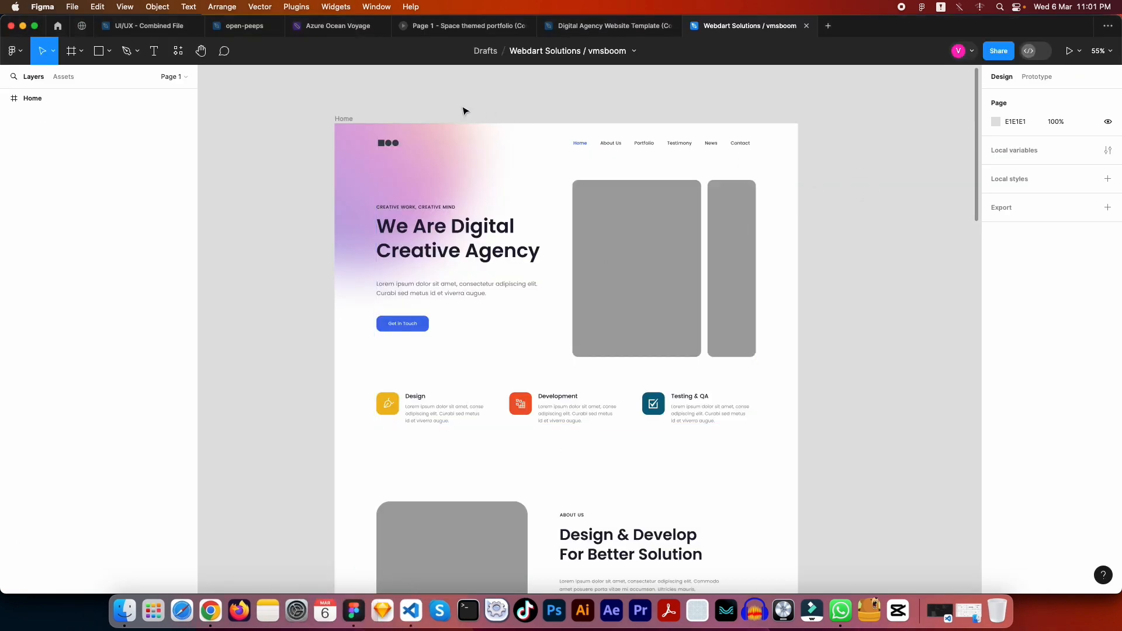
{"action": "left_click_drag", "start_coordinate": [462, 107], "coordinate": [445, 102]}
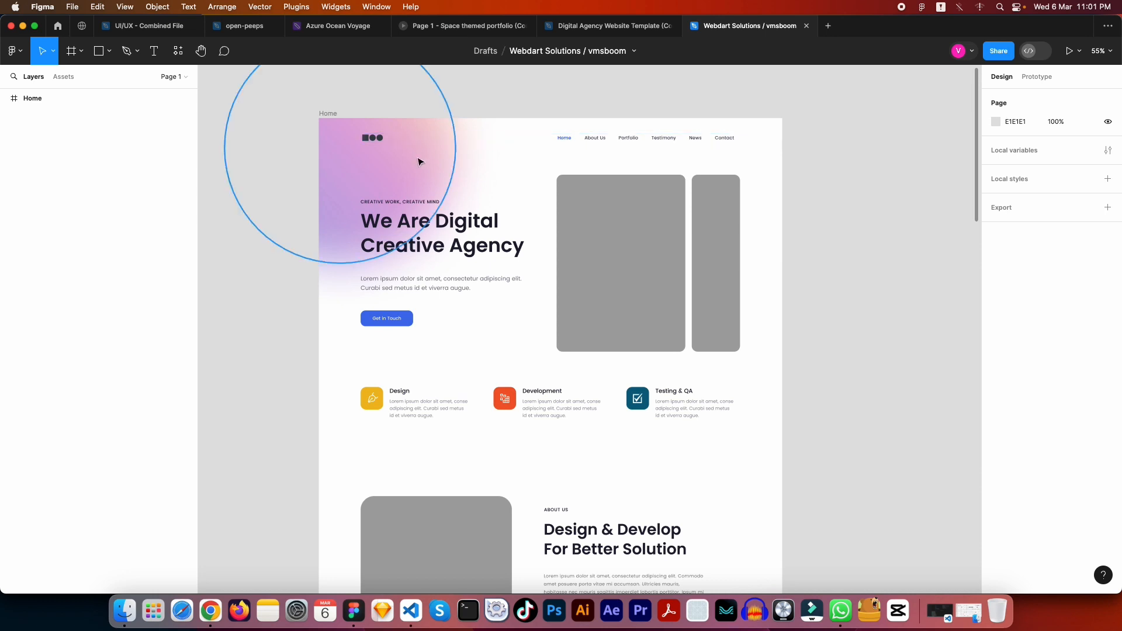
{"action": "left_click", "coordinate": [287, 105]}
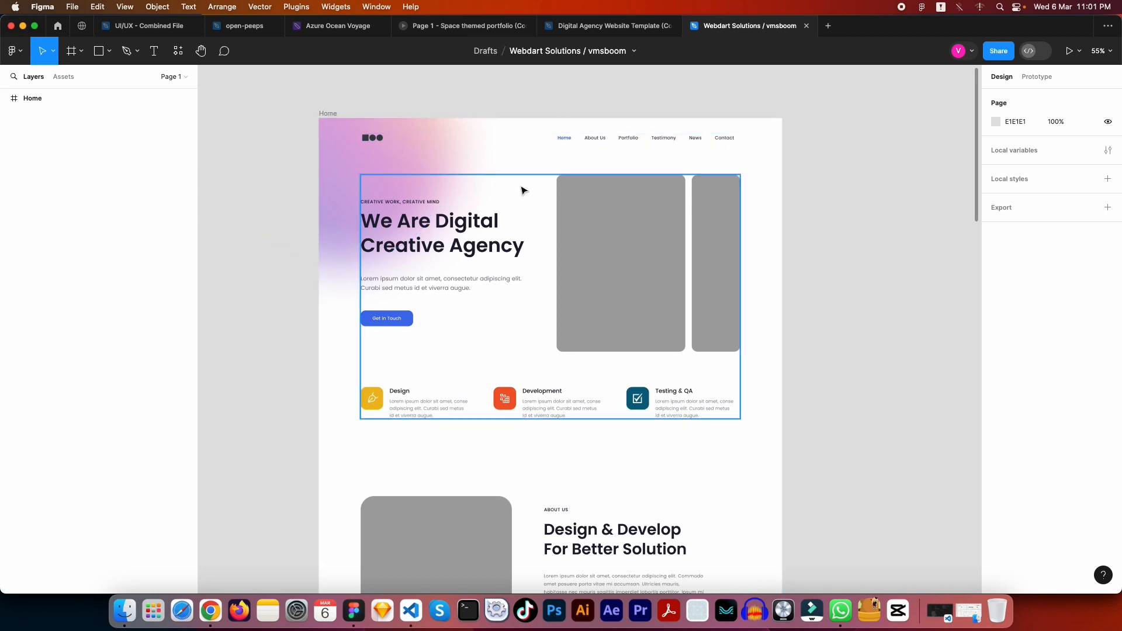
{"action": "scroll", "coordinate": [451, 179], "scroll_direction": "up", "scroll_amount": 3}
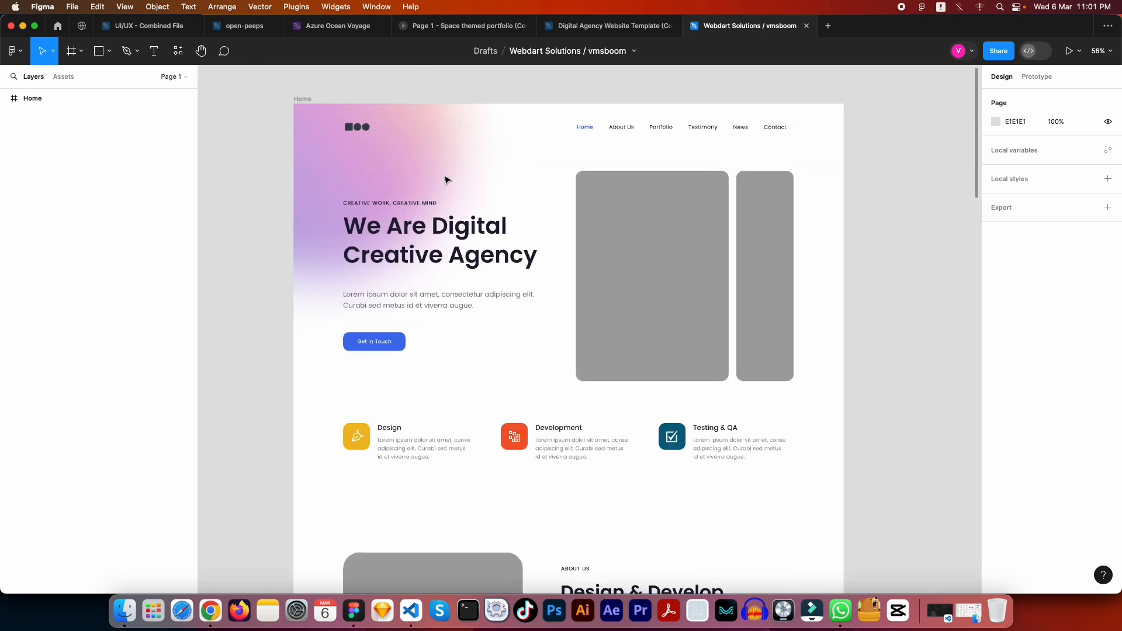
{"action": "scroll", "coordinate": [406, 146], "scroll_direction": "up", "scroll_amount": 2}
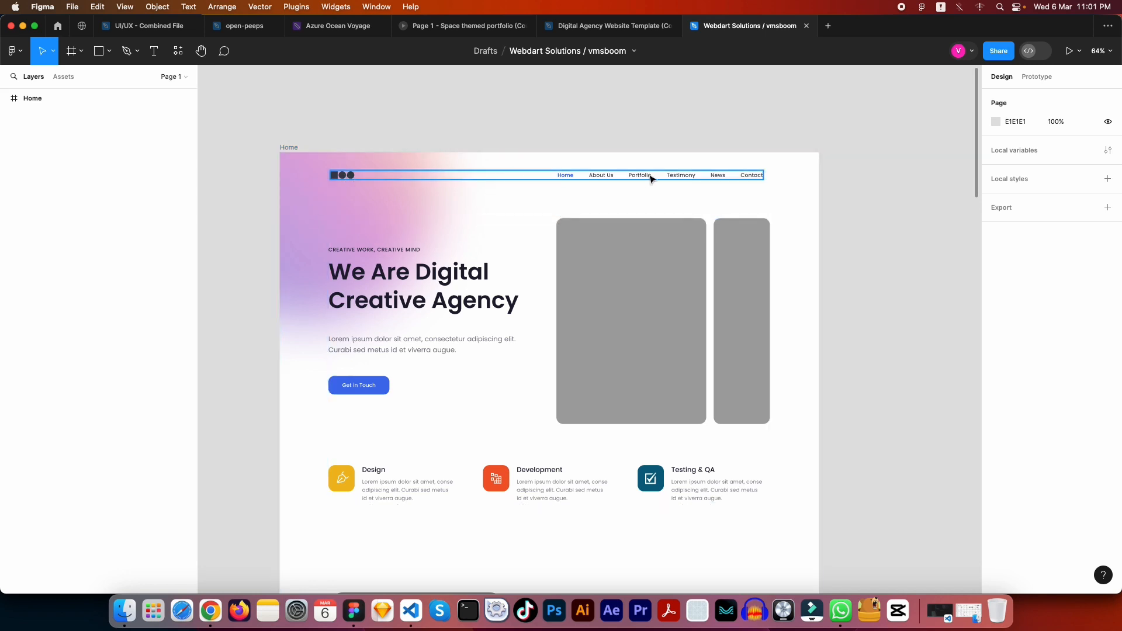
{"action": "left_click", "coordinate": [288, 149]}
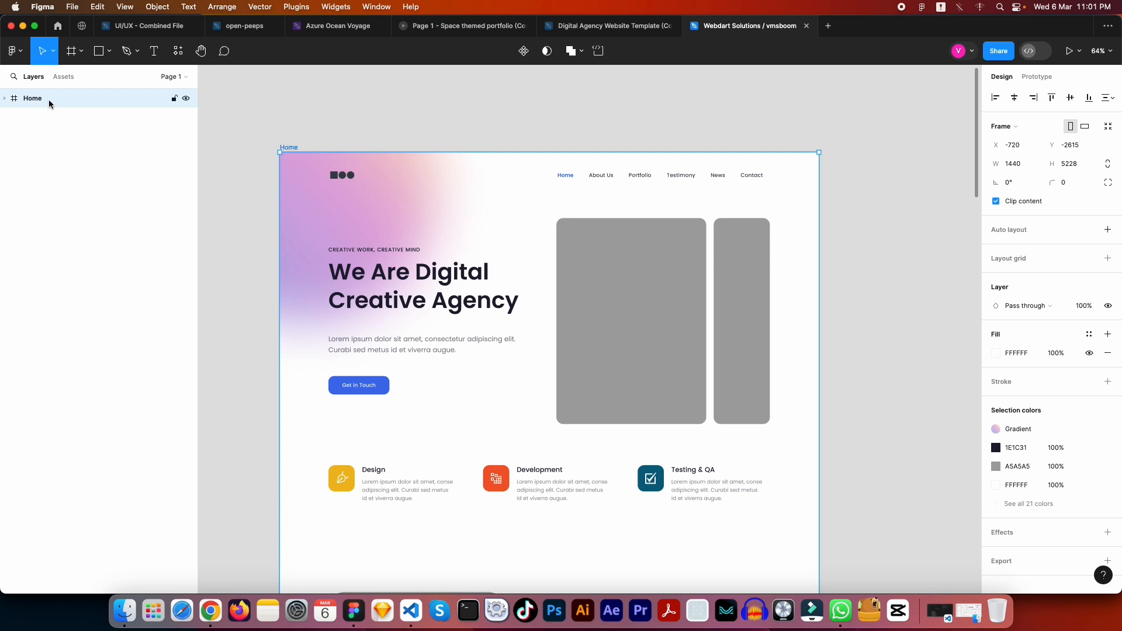
{"action": "left_click", "coordinate": [6, 99]}
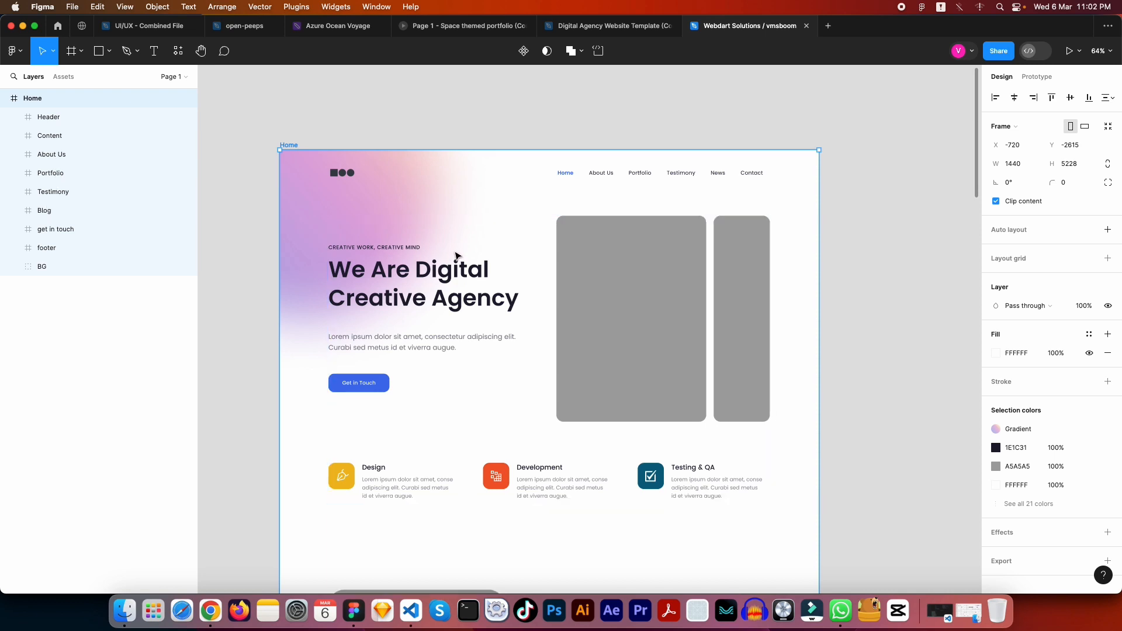
Step: Review the whole Home page design from the header through to the footer, and examine the Home frame's properties
{"action": "scroll", "coordinate": [453, 246], "scroll_direction": "down", "scroll_amount": 5}
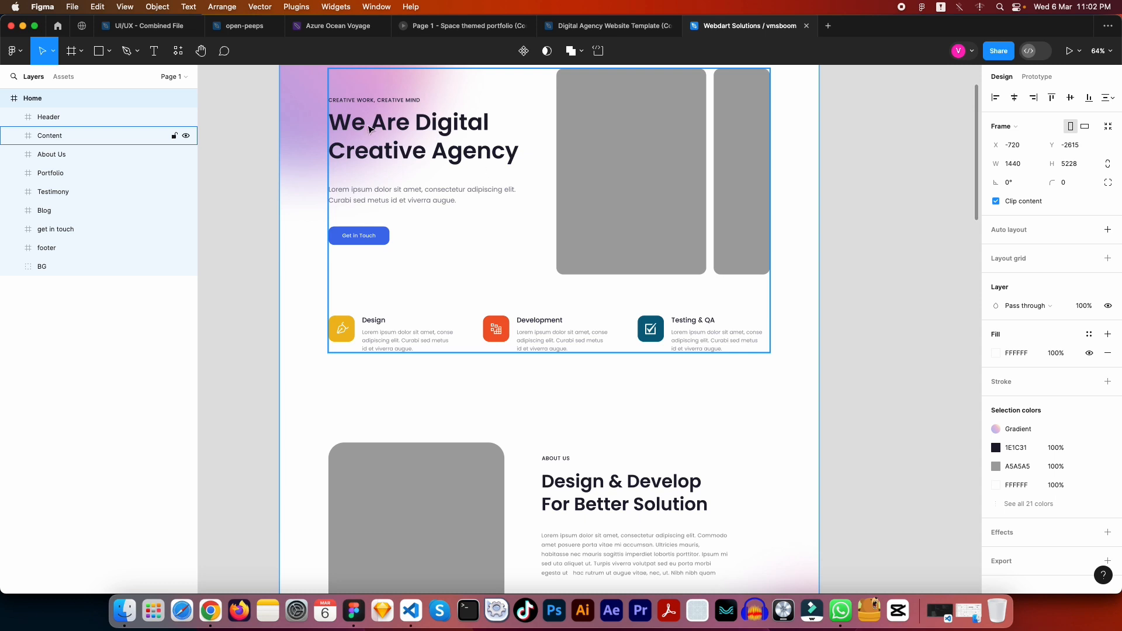
{"action": "scroll", "coordinate": [445, 161], "scroll_direction": "up", "scroll_amount": 3}
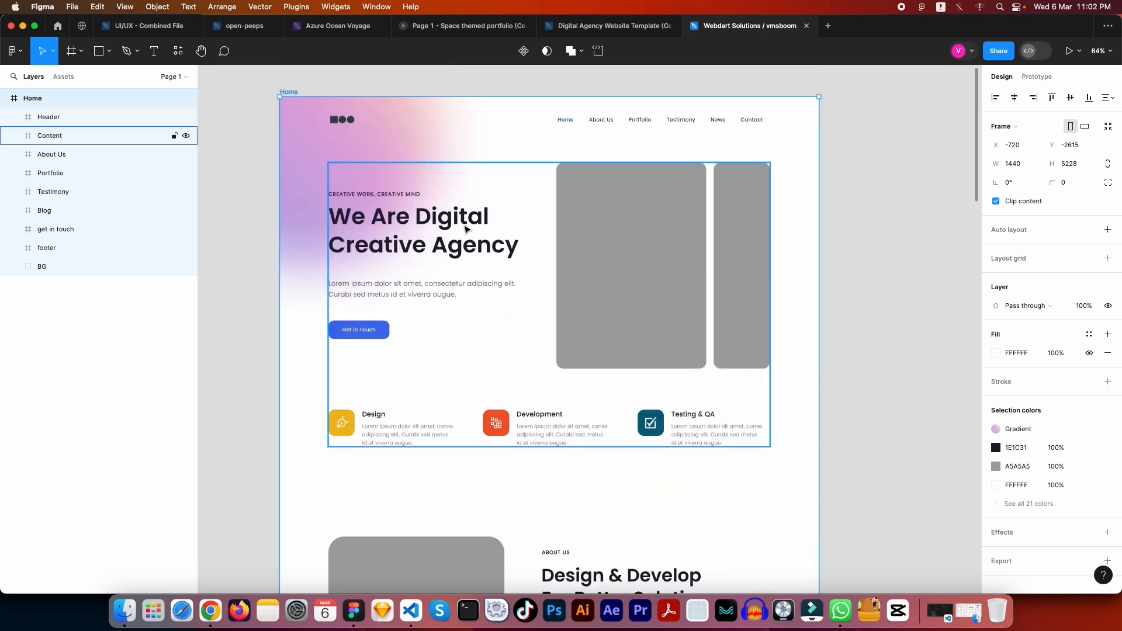
{"action": "left_click", "coordinate": [834, 122]}
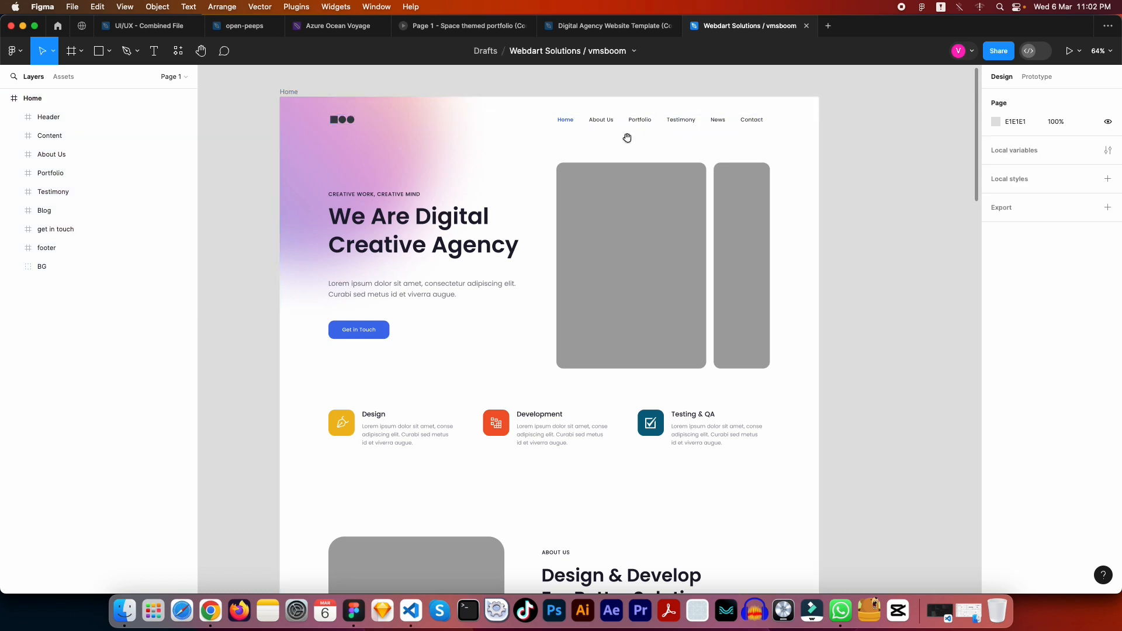
{"action": "left_click_drag", "start_coordinate": [626, 138], "coordinate": [620, 185]}
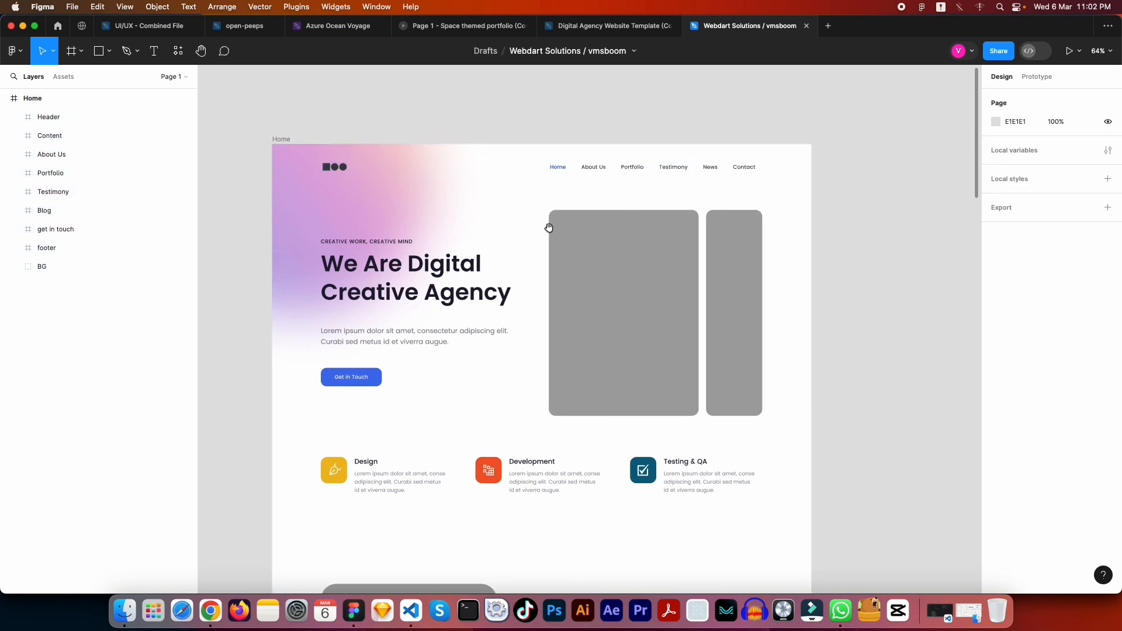
{"action": "left_click_drag", "start_coordinate": [589, 271], "coordinate": [565, 190]}
{"action": "scroll", "coordinate": [565, 190], "scroll_direction": "down", "scroll_amount": 8}
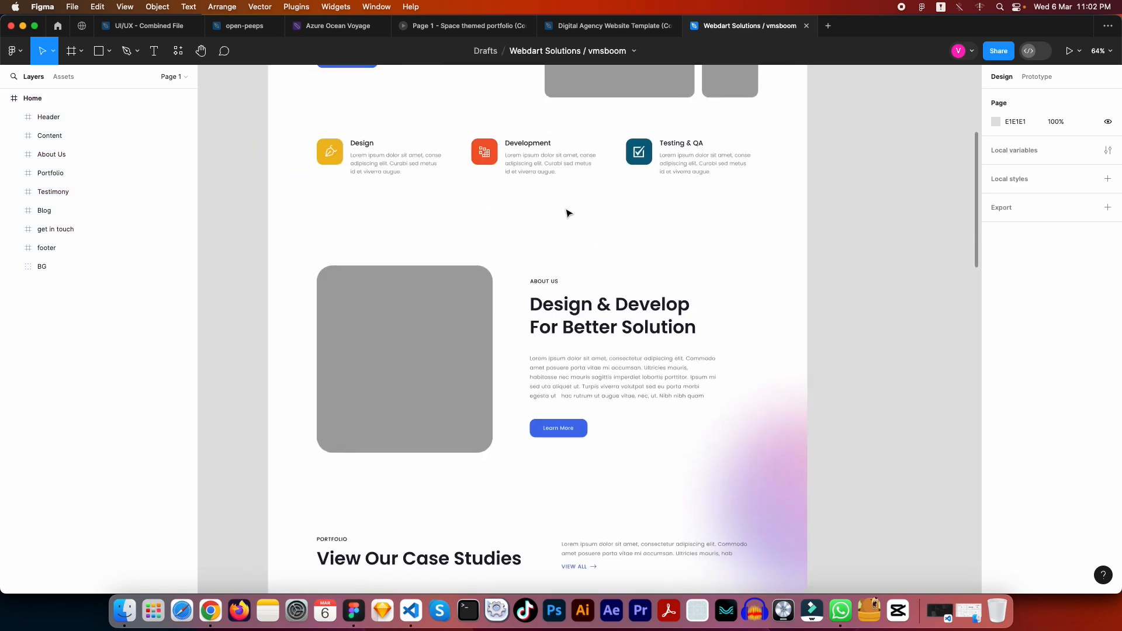
{"action": "scroll", "coordinate": [581, 271], "scroll_direction": "down", "scroll_amount": 5}
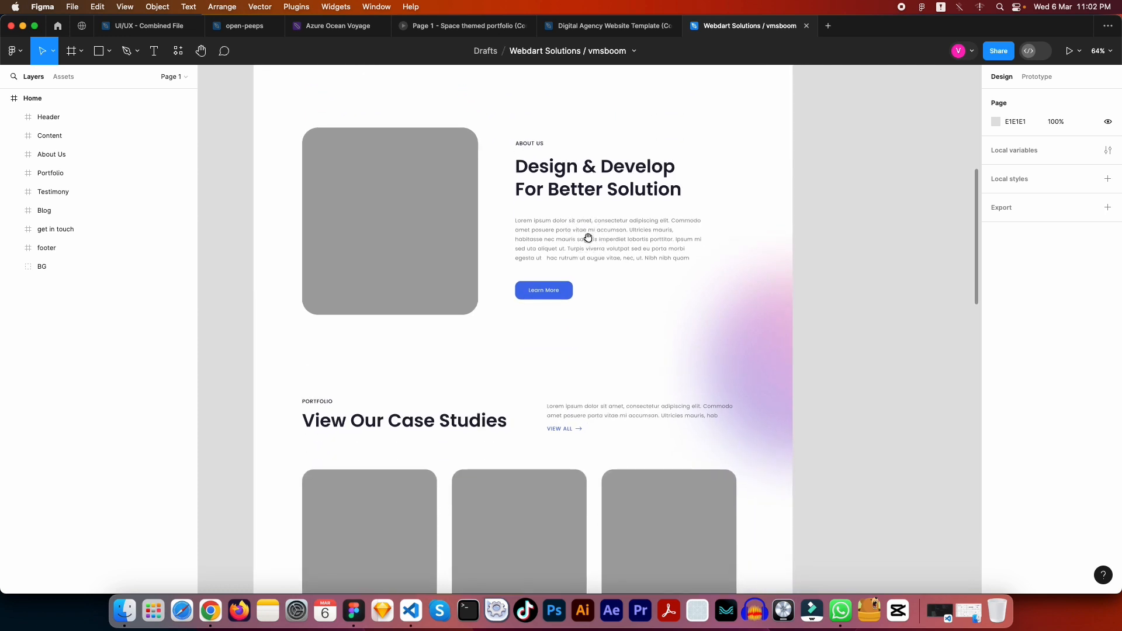
{"action": "scroll", "coordinate": [589, 244], "scroll_direction": "down", "scroll_amount": 6}
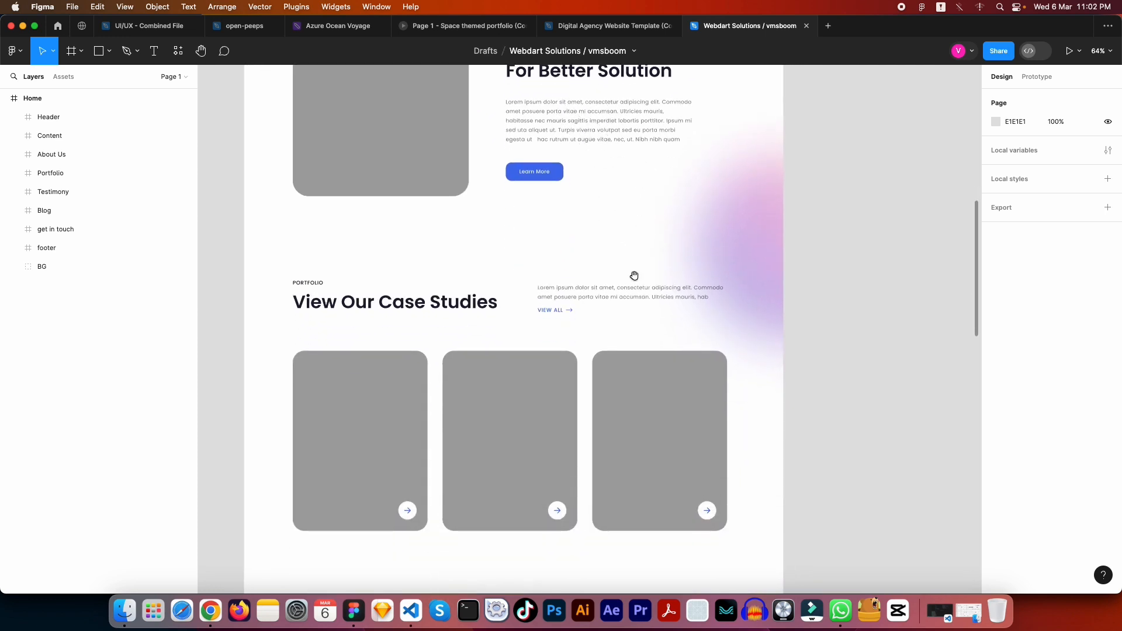
{"action": "scroll", "coordinate": [641, 218], "scroll_direction": "down", "scroll_amount": 6}
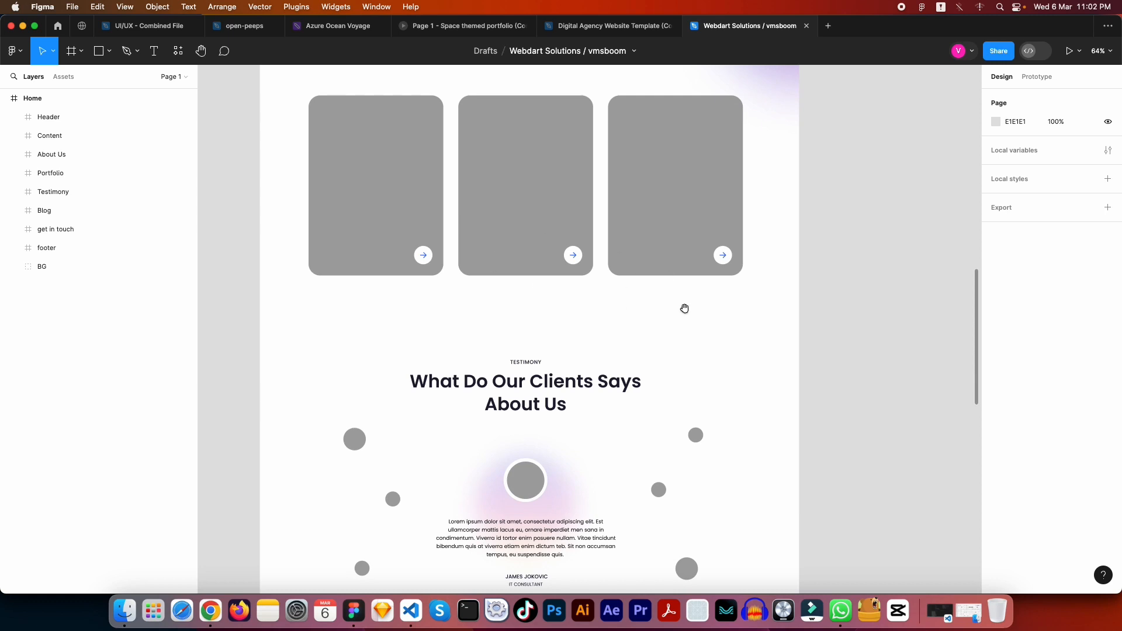
{"action": "scroll", "coordinate": [624, 305], "scroll_direction": "down", "scroll_amount": 7}
{"action": "scroll", "coordinate": [639, 311], "scroll_direction": "down", "scroll_amount": 10}
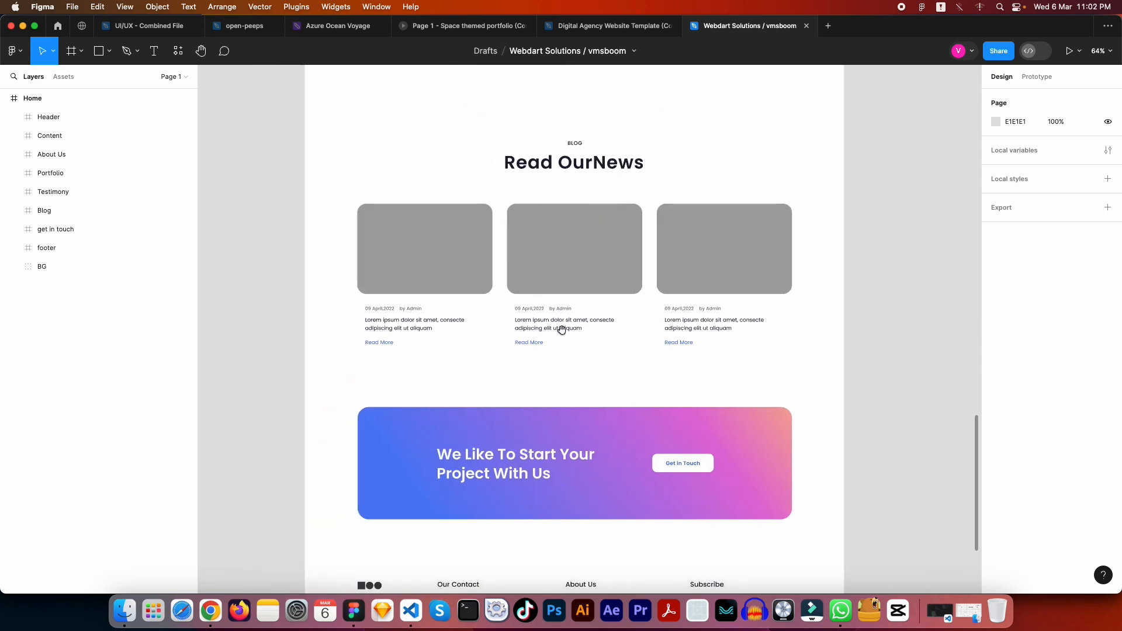
{"action": "scroll", "coordinate": [524, 244], "scroll_direction": "down", "scroll_amount": 6}
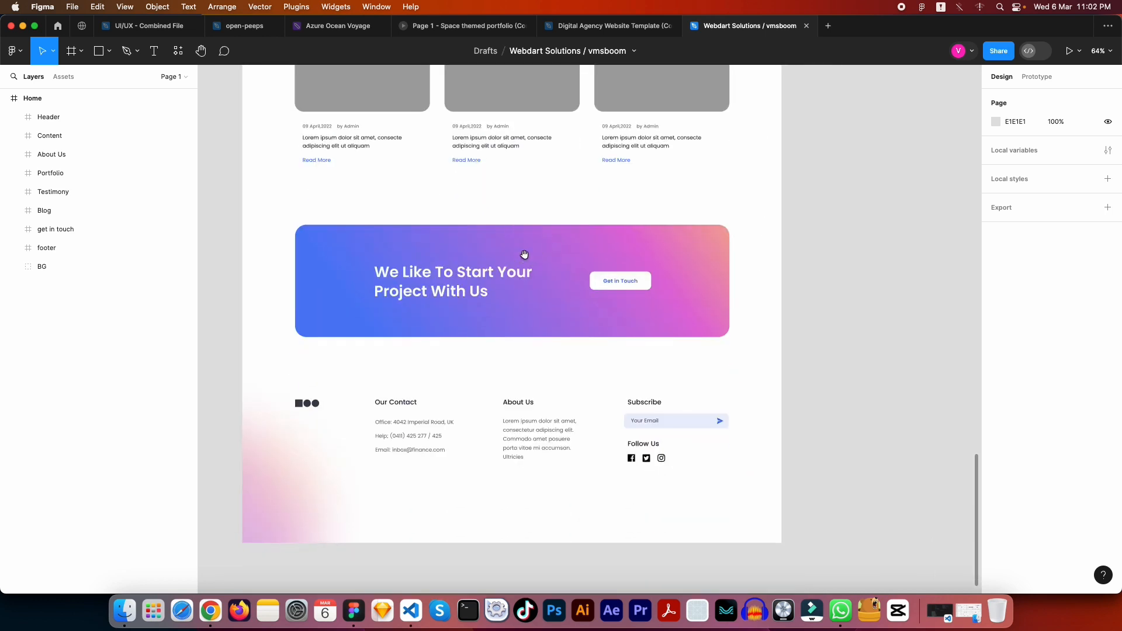
{"action": "scroll", "coordinate": [458, 349], "scroll_direction": "up", "scroll_amount": 20}
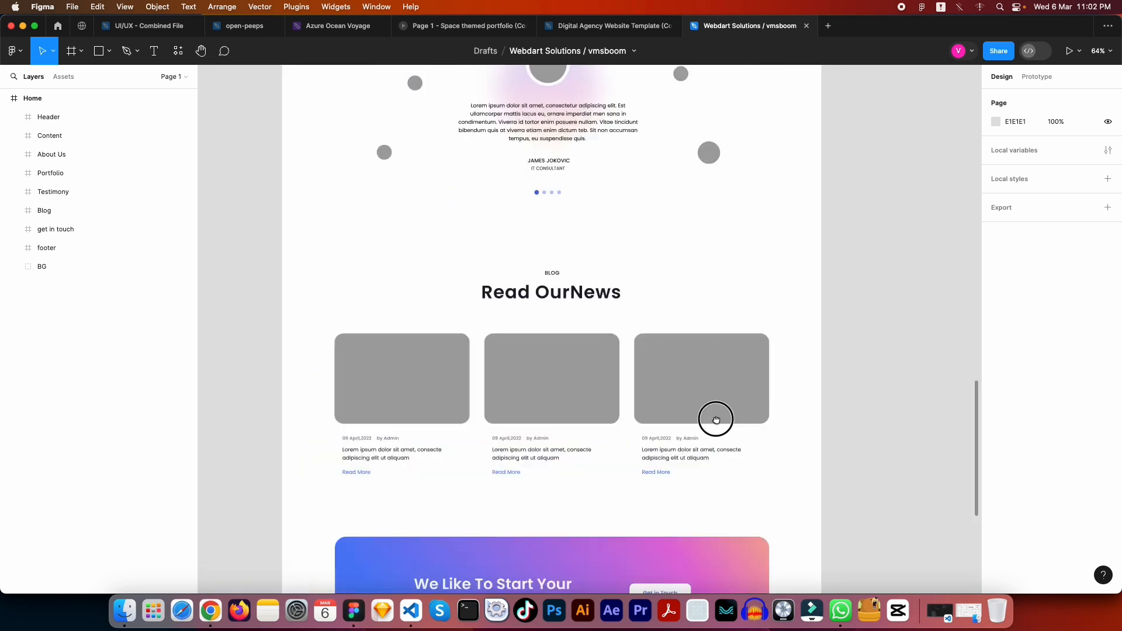
{"action": "scroll", "coordinate": [580, 395], "scroll_direction": "up", "scroll_amount": 20}
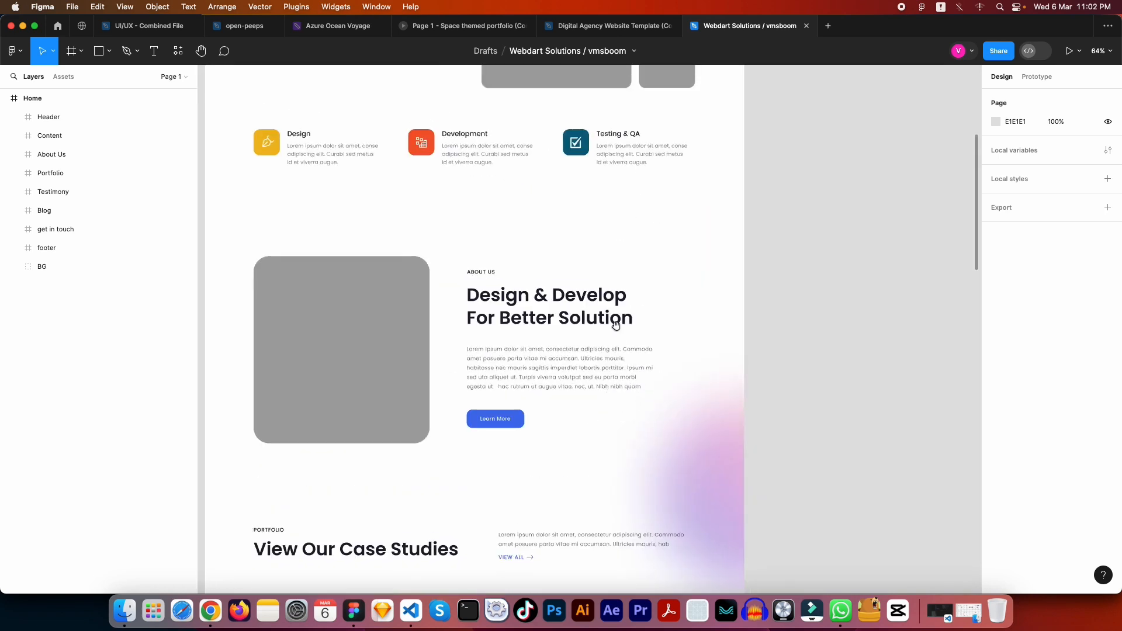
{"action": "scroll", "coordinate": [655, 363], "scroll_direction": "up", "scroll_amount": 6}
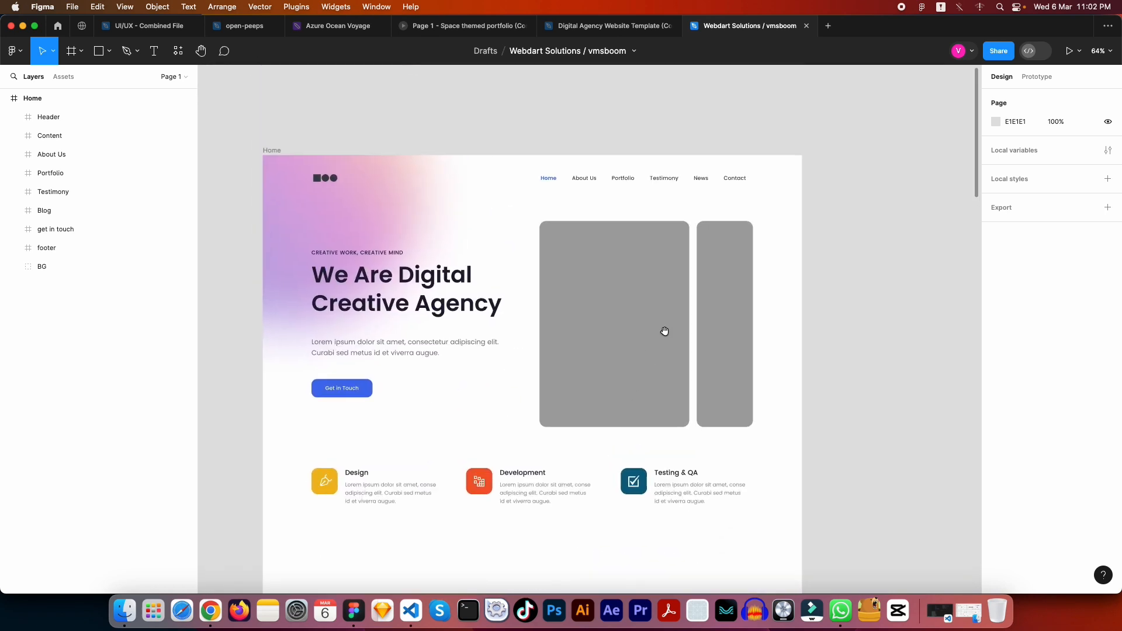
{"action": "mouse_move", "coordinate": [889, 225]}
{"action": "left_mouse_down"}
{"action": "mouse_move", "coordinate": [871, 228]}
{"action": "mouse_move", "coordinate": [901, 223]}
{"action": "left_mouse_up"}
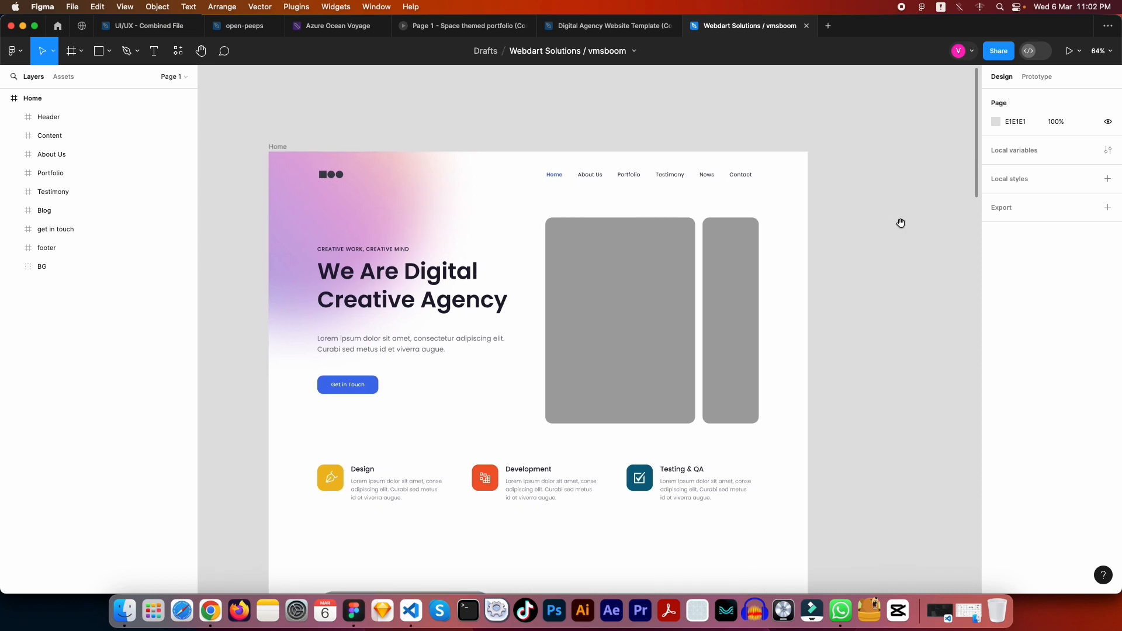
{"action": "left_click", "coordinate": [278, 148]}
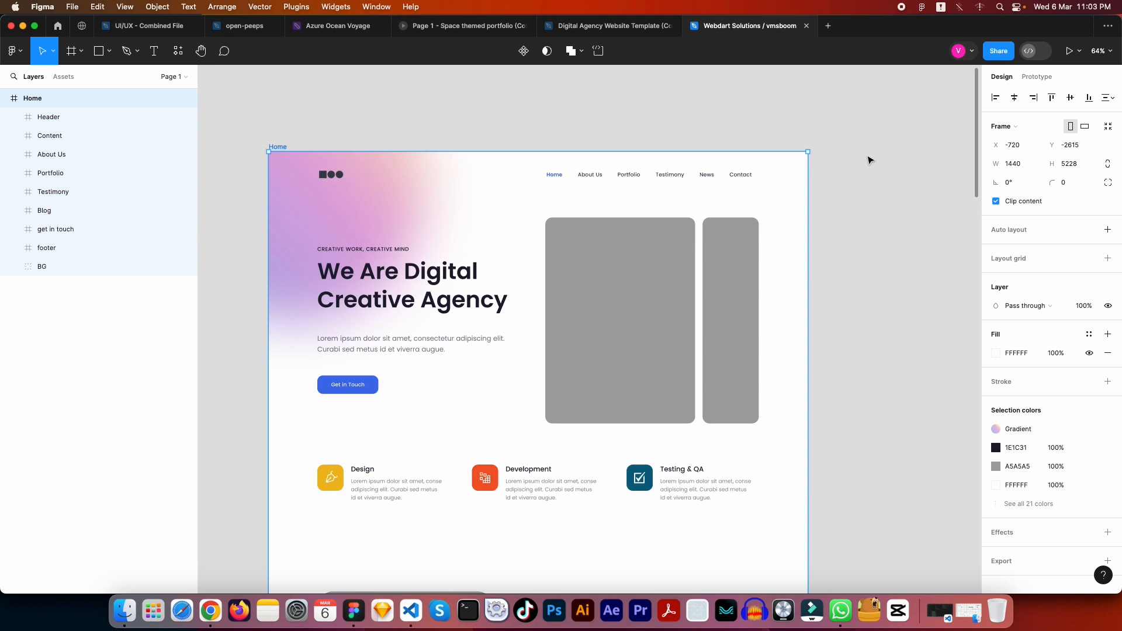
{"action": "left_click", "coordinate": [846, 197]}
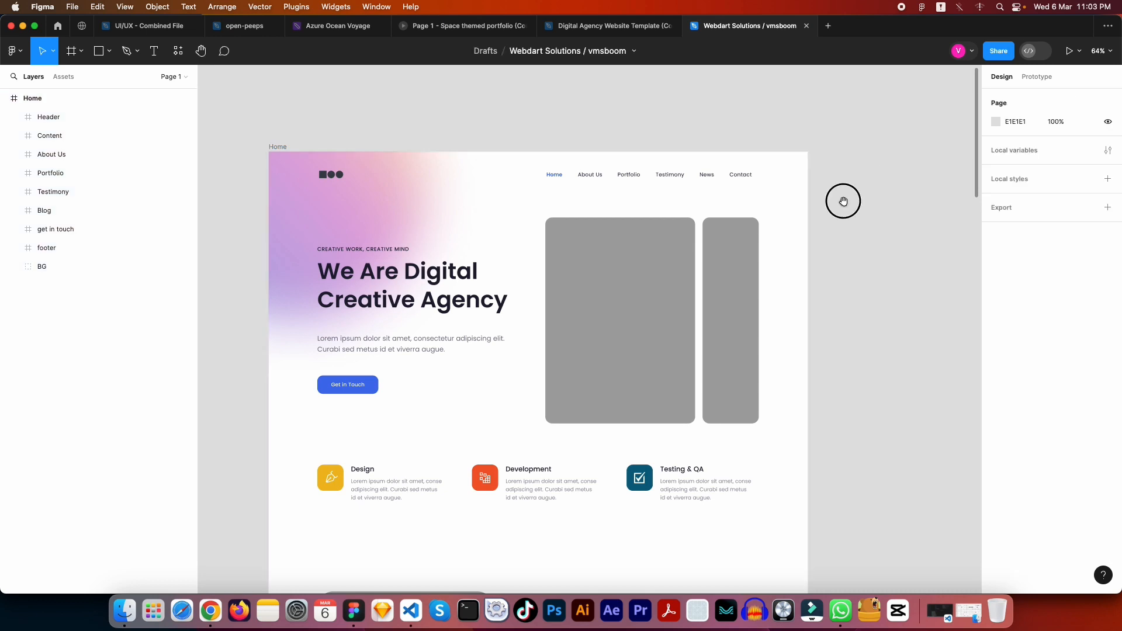
Step: Create a frame from the 1440 × 1024 Desktop preset in the empty canvas area beside the Home frame
{"action": "left_click_drag", "start_coordinate": [845, 201], "coordinate": [662, 206]}
{"action": "scroll", "coordinate": [724, 209], "scroll_direction": "down", "scroll_amount": 3}
{"action": "left_click_drag", "start_coordinate": [755, 213], "coordinate": [683, 192]}
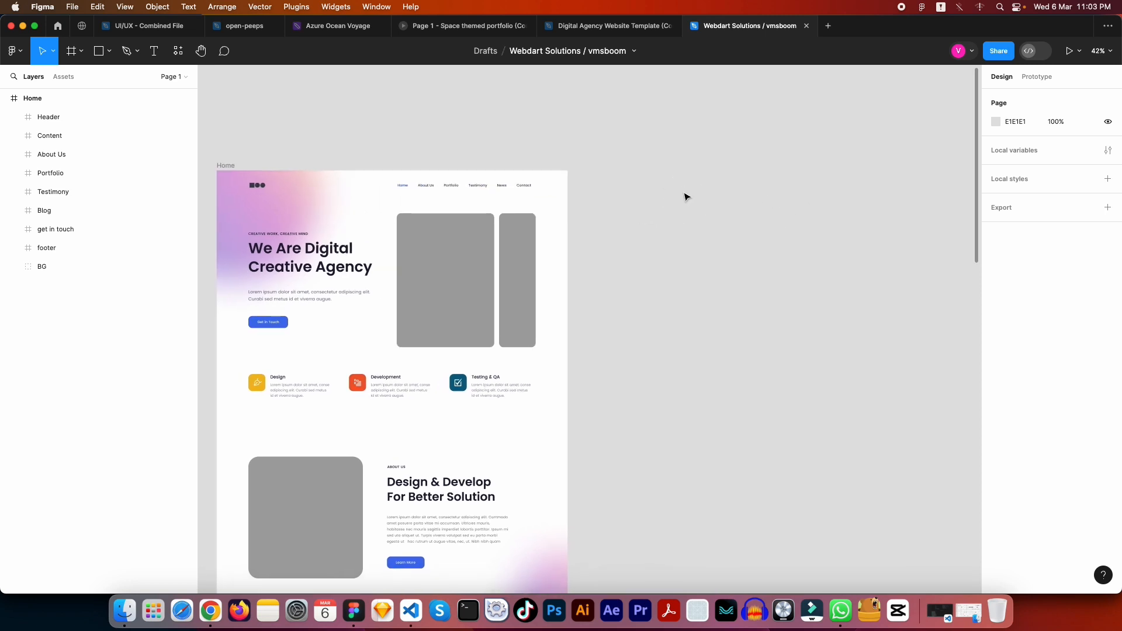
{"action": "key", "text": "f"}
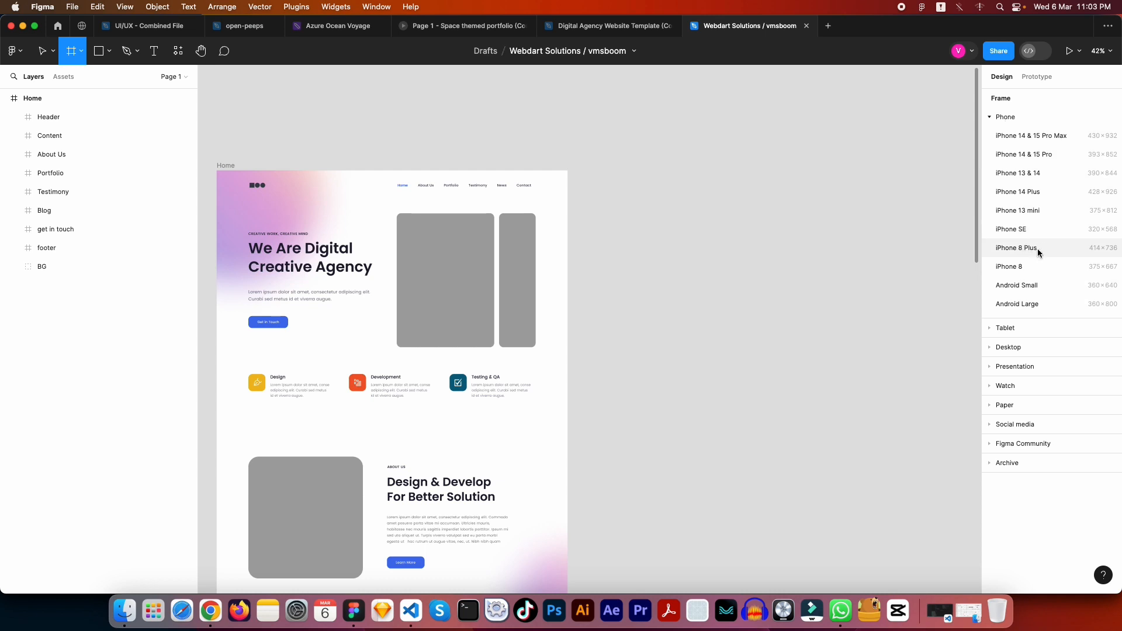
{"action": "left_click", "coordinate": [995, 328]}
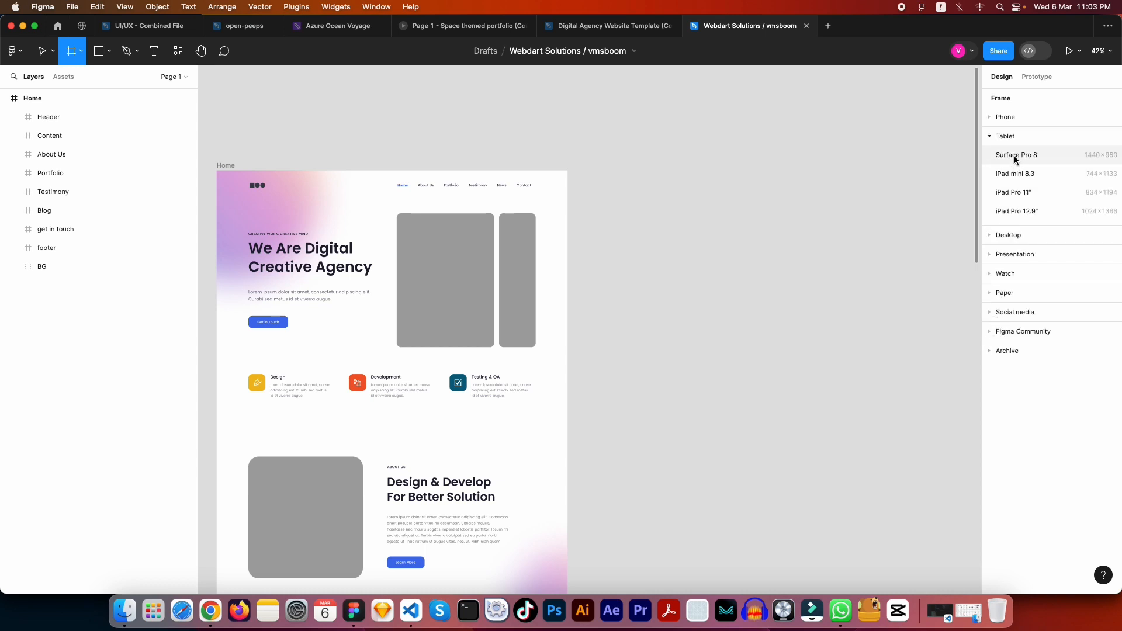
{"action": "left_click", "coordinate": [993, 236]}
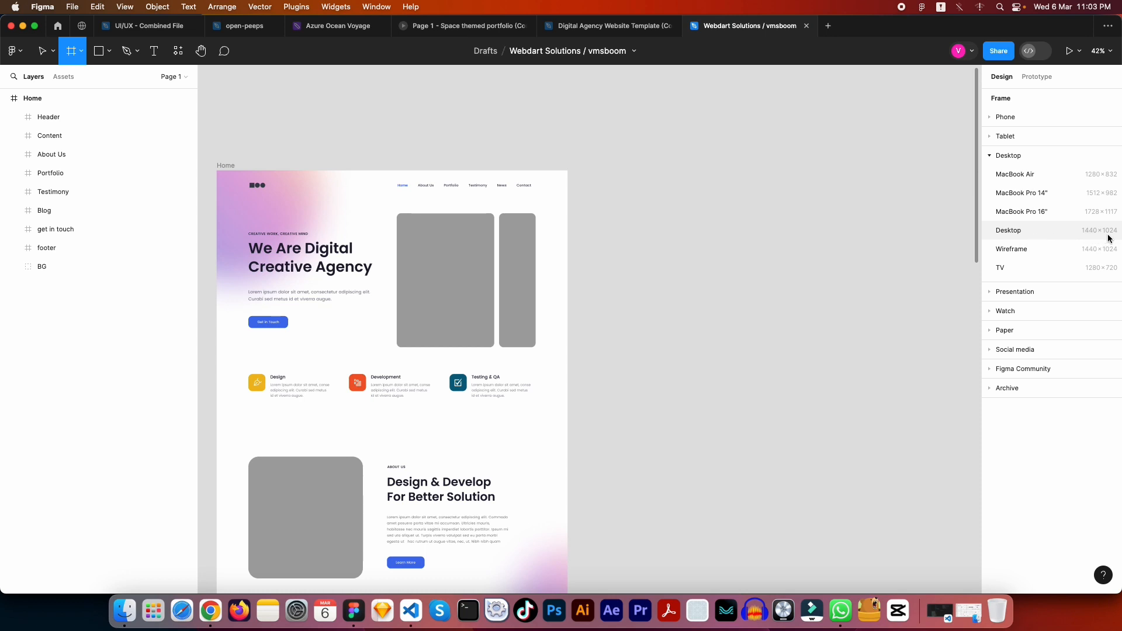
{"action": "left_click", "coordinate": [1071, 236]}
{"action": "left_click", "coordinate": [704, 175]}
{"action": "mouse_move", "coordinate": [754, 235]}
{"action": "left_mouse_down"}
{"action": "mouse_move", "coordinate": [707, 234]}
{"action": "mouse_move", "coordinate": [735, 230]}
{"action": "left_mouse_up"}
Step: Move the new desktop frame up so its top edge aligns with the Home frame, and deselect it
{"action": "left_click", "coordinate": [579, 200]}
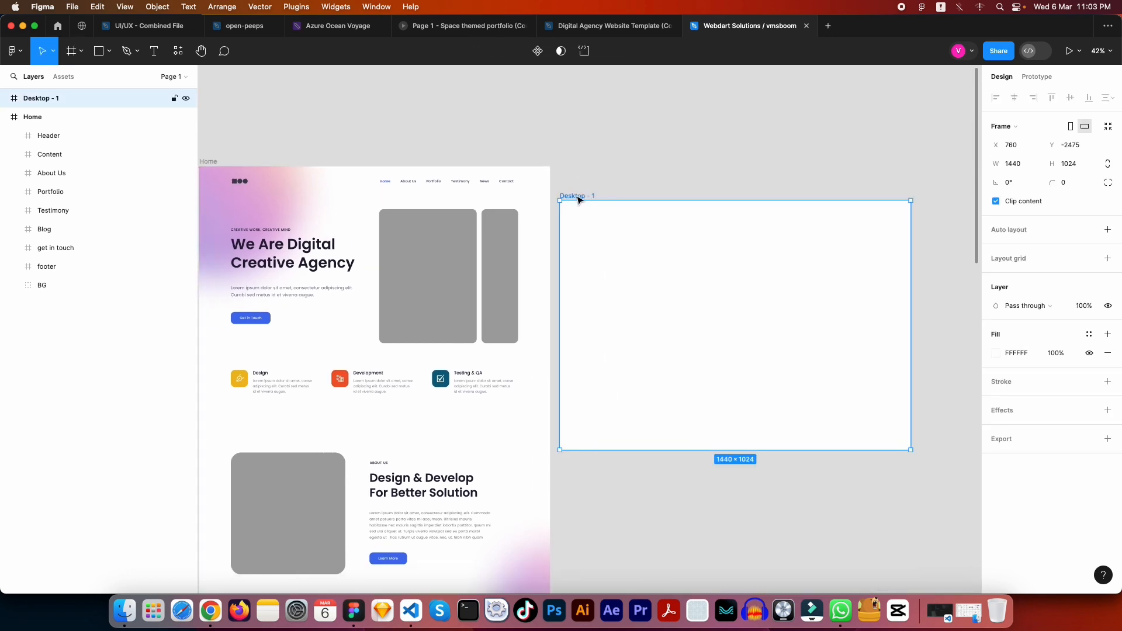
{"action": "left_click_drag", "start_coordinate": [579, 200], "coordinate": [571, 162]}
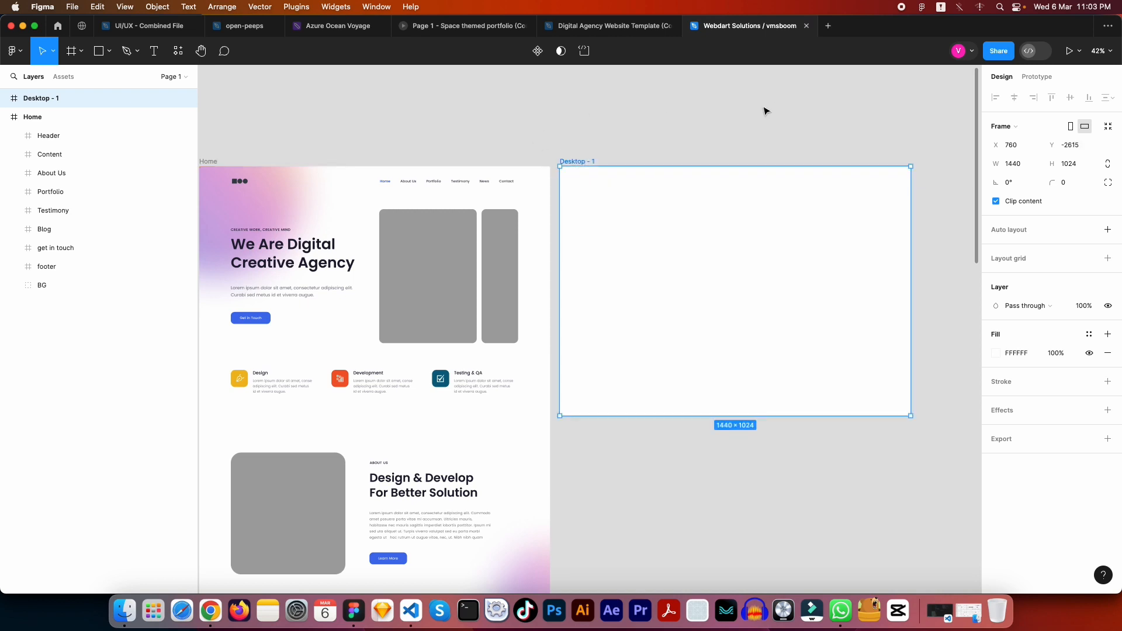
{"action": "left_click_drag", "start_coordinate": [724, 113], "coordinate": [749, 120]}
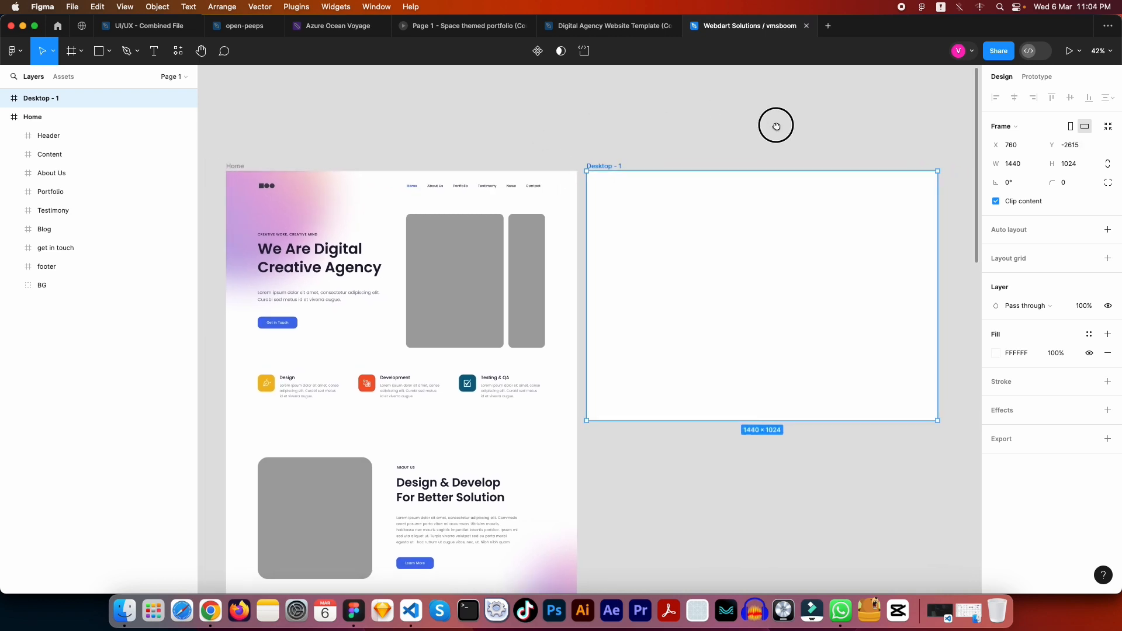
{"action": "key", "text": "Escape"}
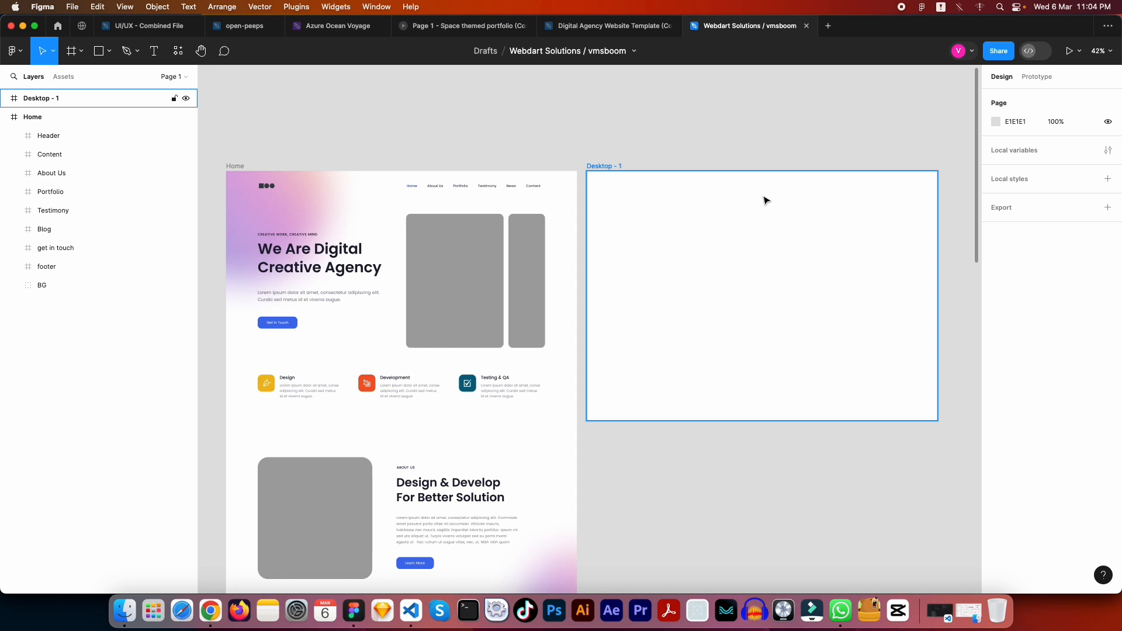
Step: Examine the width and height of the new desktop frame beside the Home design
{"action": "key", "text": "space"}
{"action": "left_click_drag", "start_coordinate": [758, 221], "coordinate": [712, 209]}
{"action": "left_click_drag", "start_coordinate": [591, 188], "coordinate": [616, 176]}
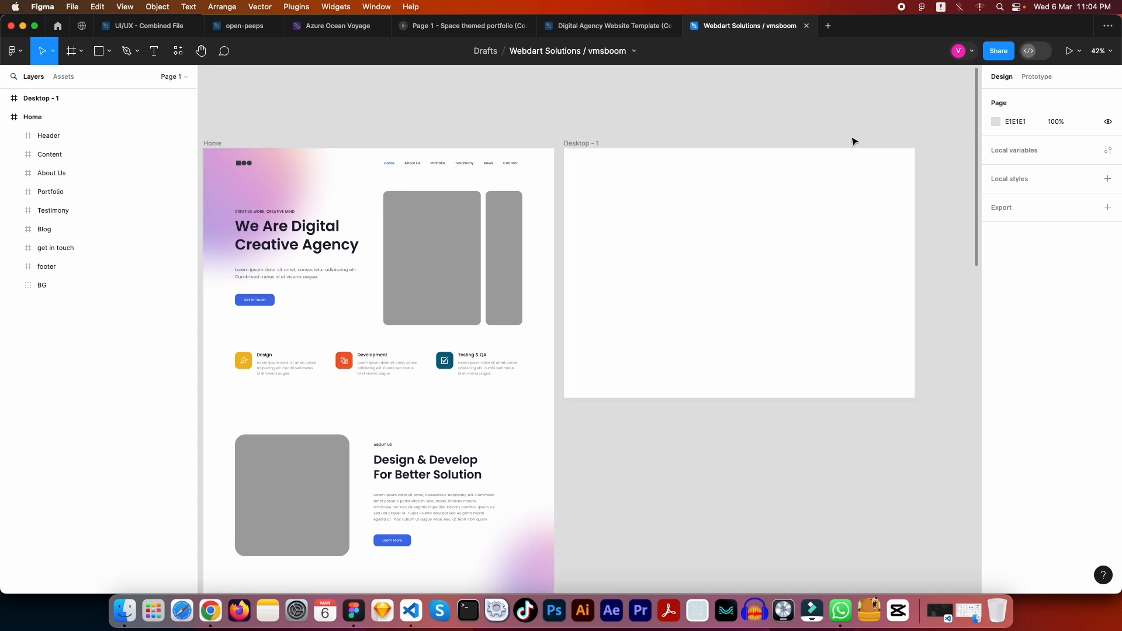
{"action": "left_click_drag", "start_coordinate": [733, 201], "coordinate": [757, 194]}
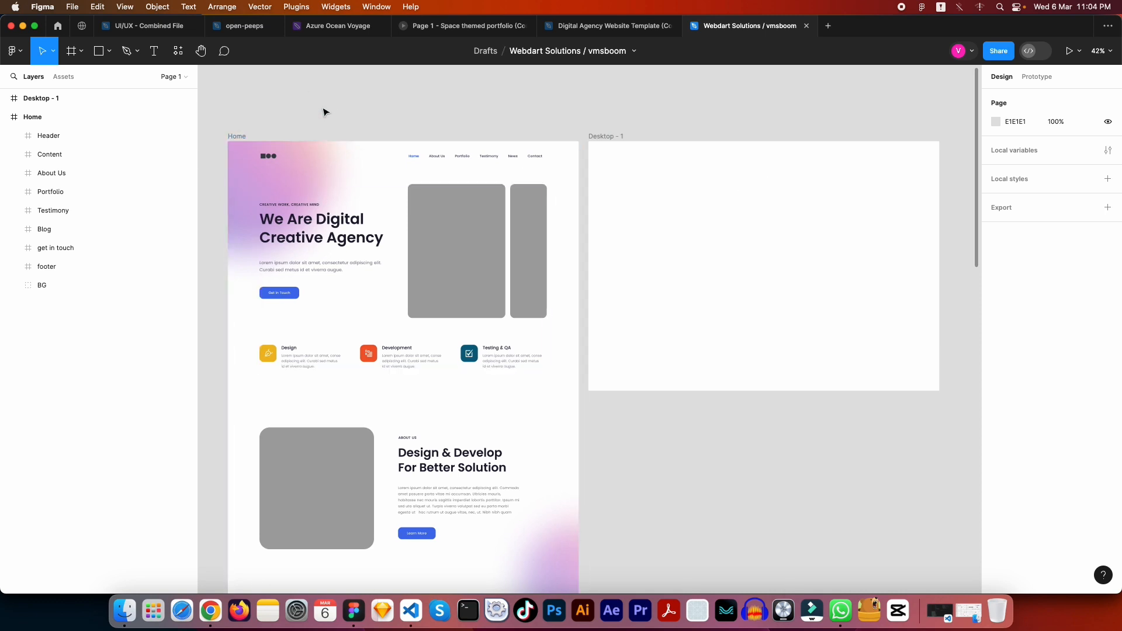
{"action": "left_click", "coordinate": [613, 137]}
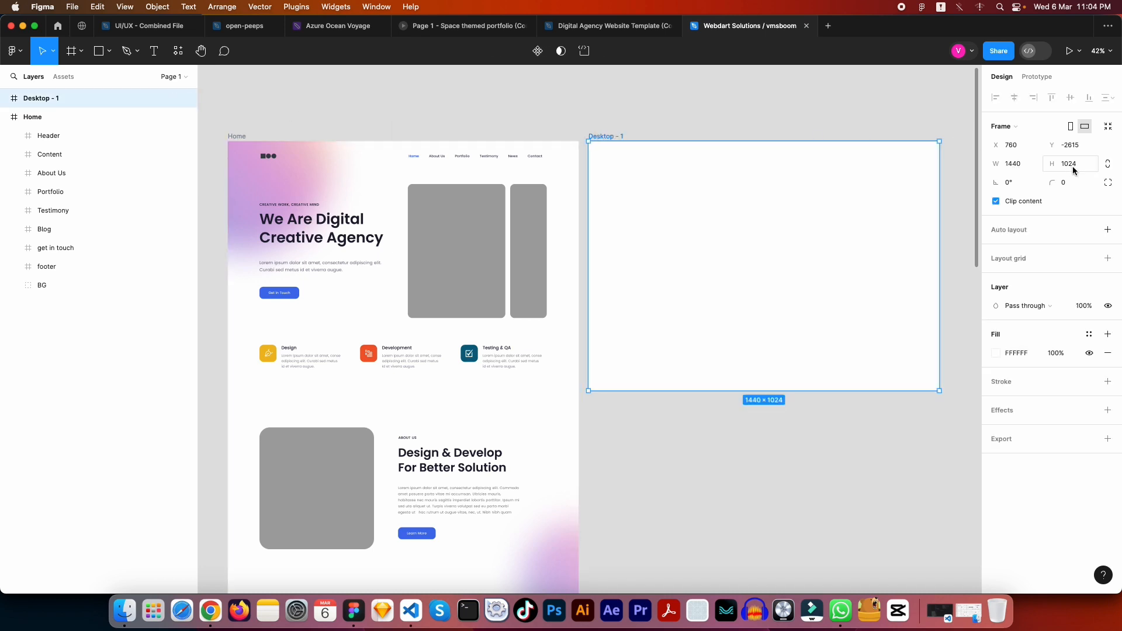
{"action": "key", "text": "Escape"}
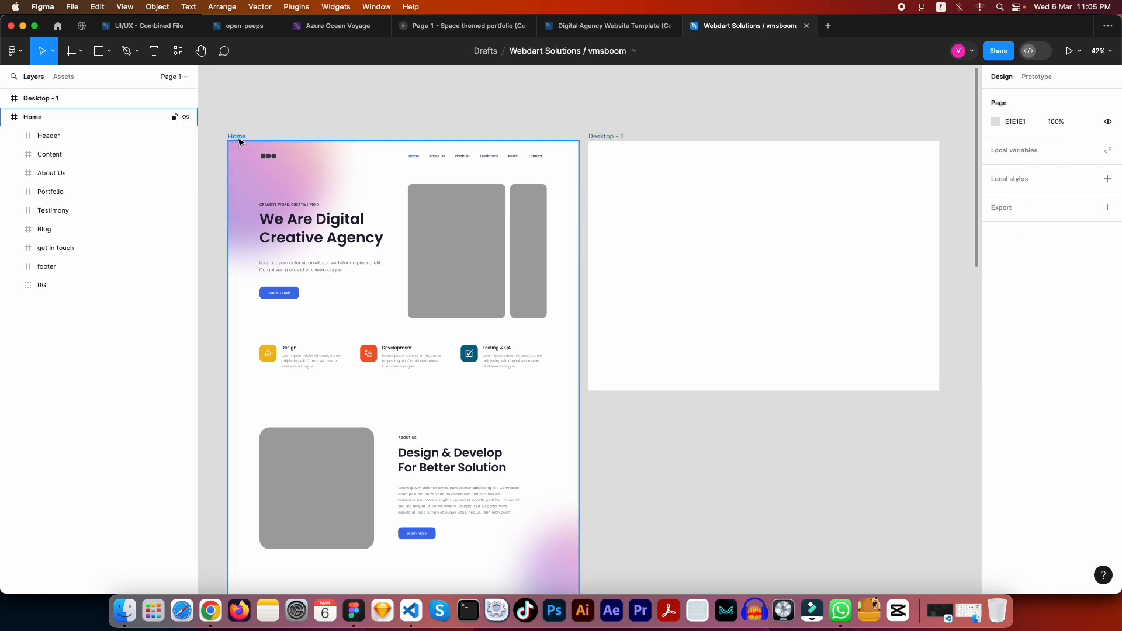
Step: Rename the new desktop frame as Home - 2 and deselect it
{"action": "left_click", "coordinate": [606, 136]}
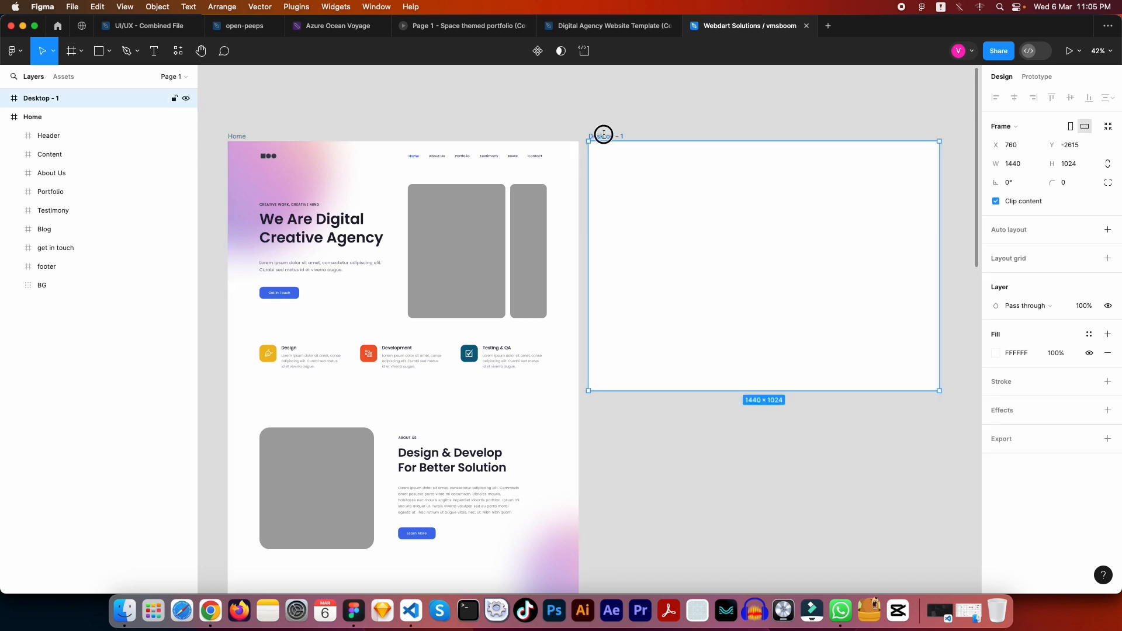
{"action": "type", "text": "Home - 2"}
{"action": "key", "text": "Return"}
{"action": "left_click", "coordinate": [776, 126]}
Step: Examine the size and position of the Header frame holding the logo and navigation links in the Home design
{"action": "key", "text": "space"}
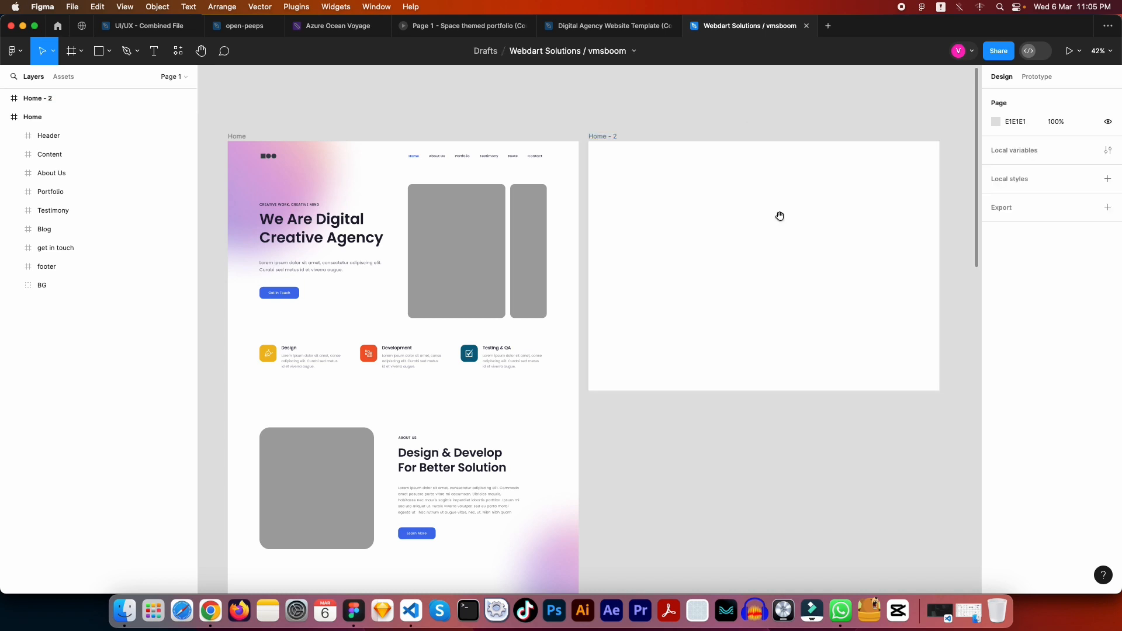
{"action": "left_click_drag", "start_coordinate": [780, 216], "coordinate": [776, 232]}
{"action": "left_click", "coordinate": [264, 175]}
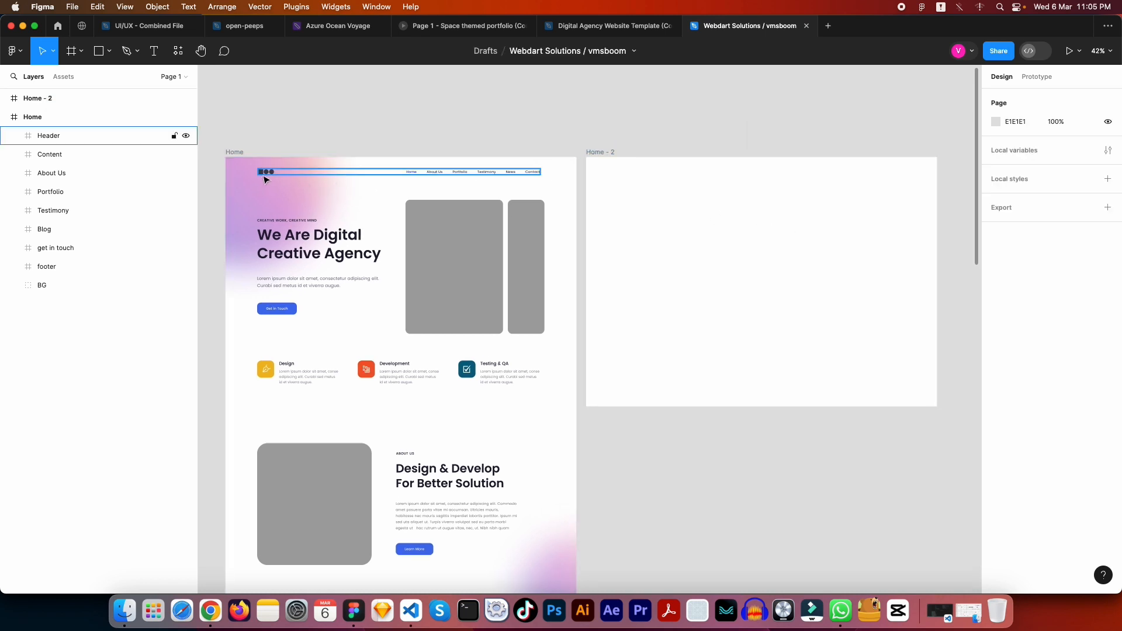
{"action": "left_click", "coordinate": [265, 176]}
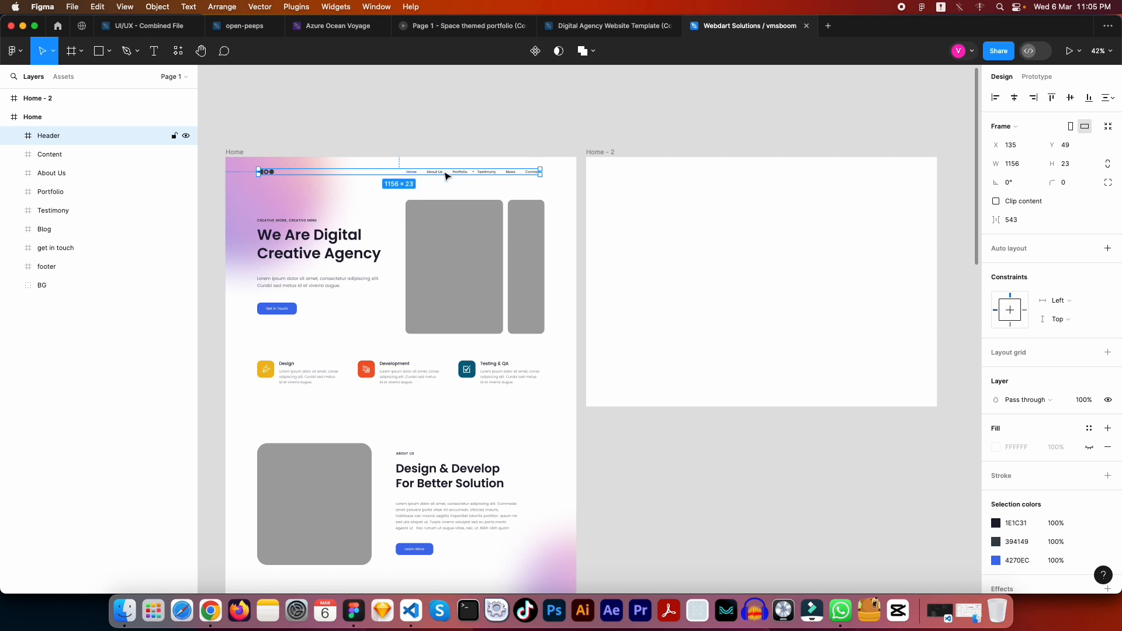
{"action": "left_click", "coordinate": [634, 132]}
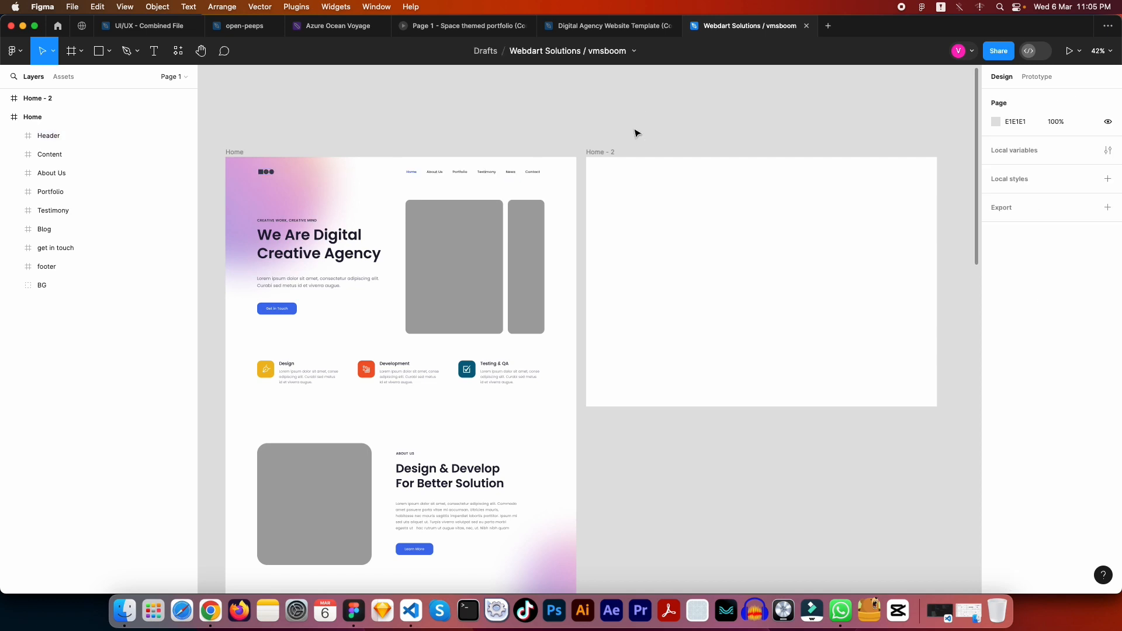
{"action": "left_click", "coordinate": [411, 174]}
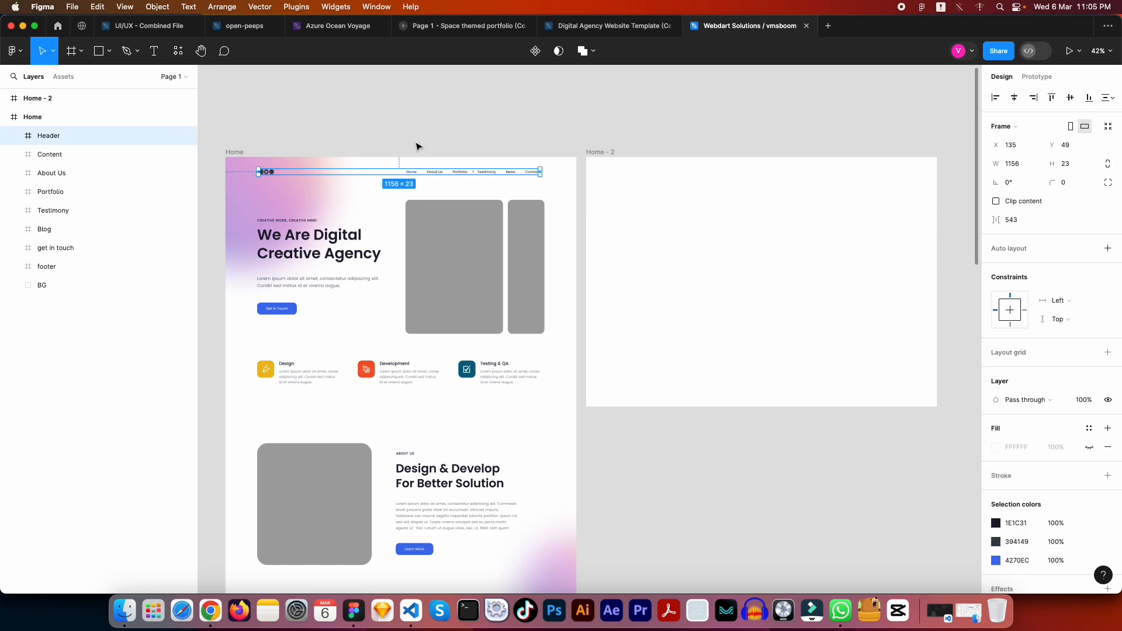
{"action": "left_click", "coordinate": [413, 142]}
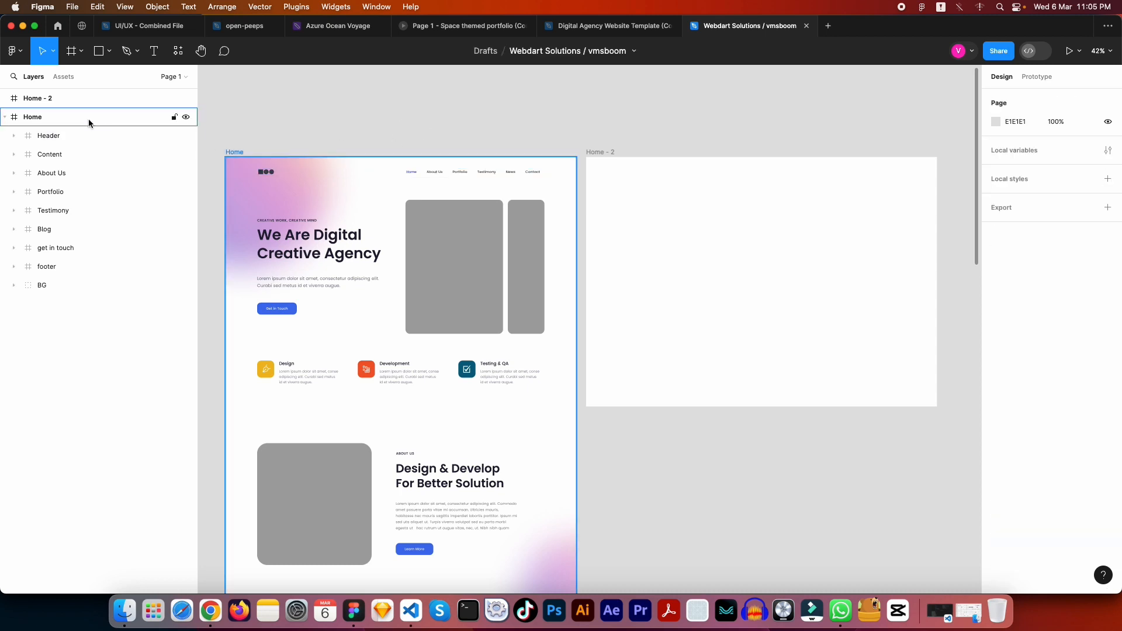
Step: Measure the distances from the Header, Content and About Us frames to the edges of the Home frame
{"action": "left_click", "coordinate": [49, 139]}
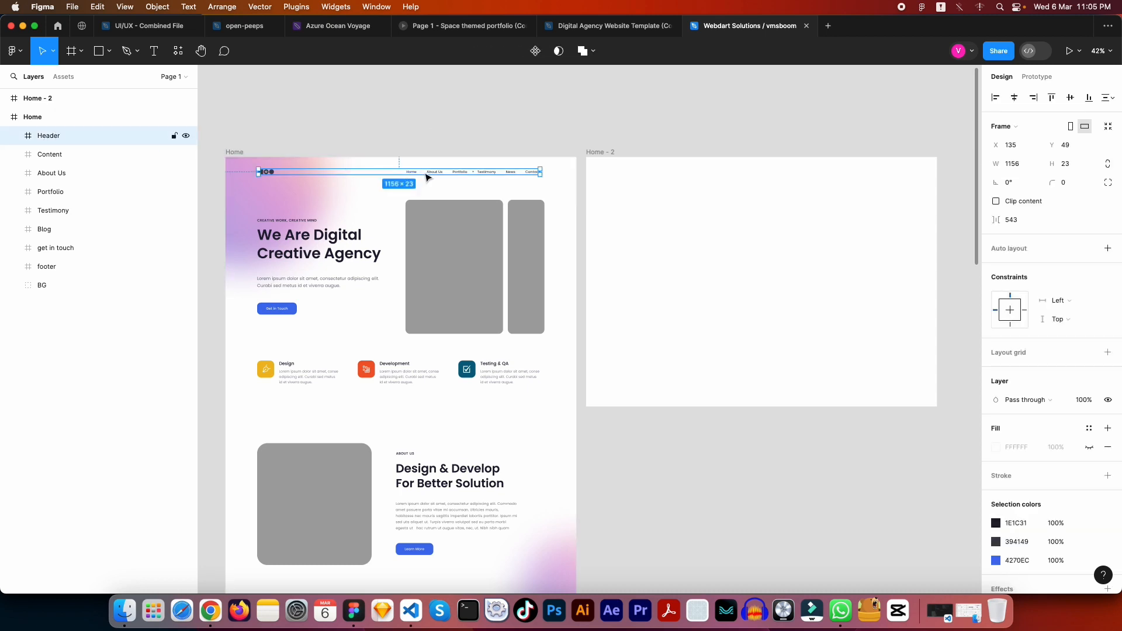
{"action": "key", "text": "alt"}
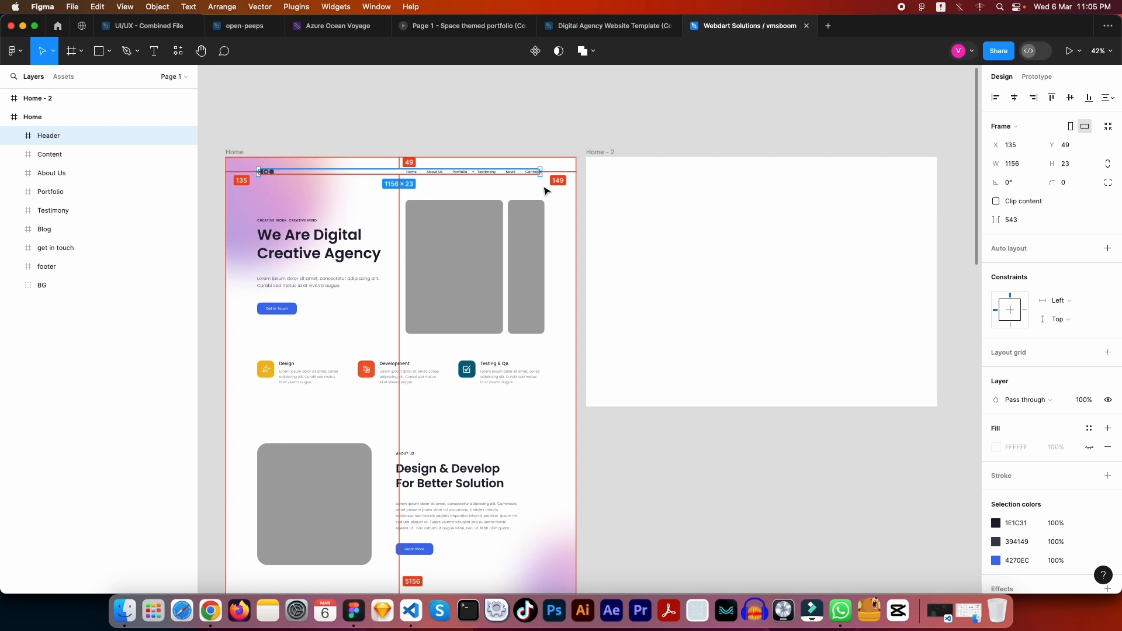
{"action": "left_click", "coordinate": [541, 238]}
{"action": "key", "text": "alt"}
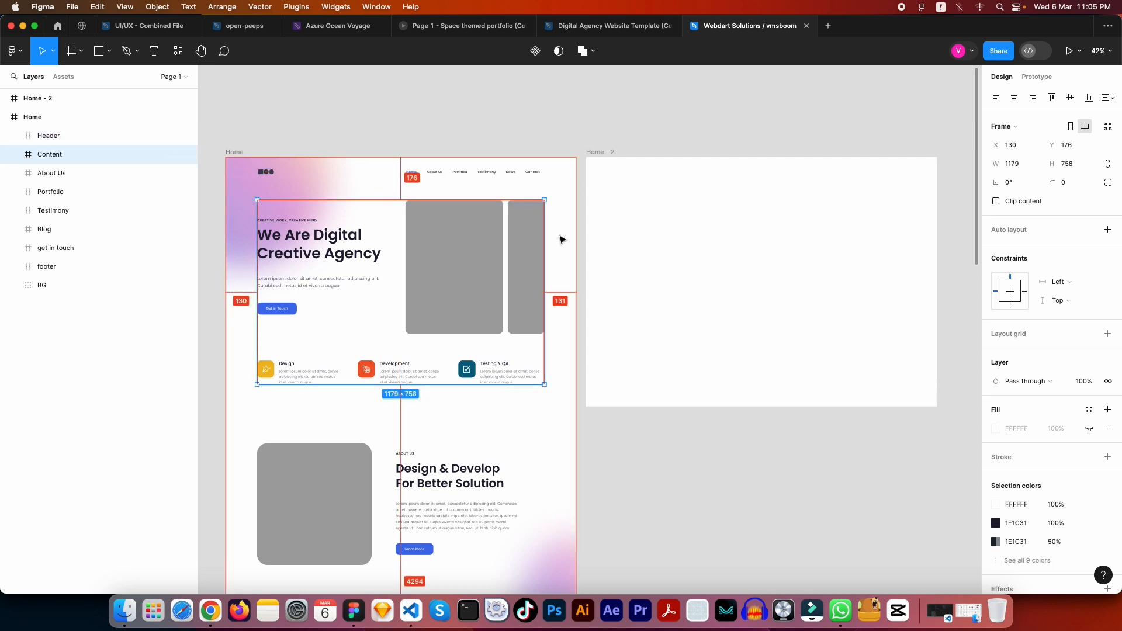
{"action": "left_click", "coordinate": [513, 466]}
{"action": "key", "text": "alt"}
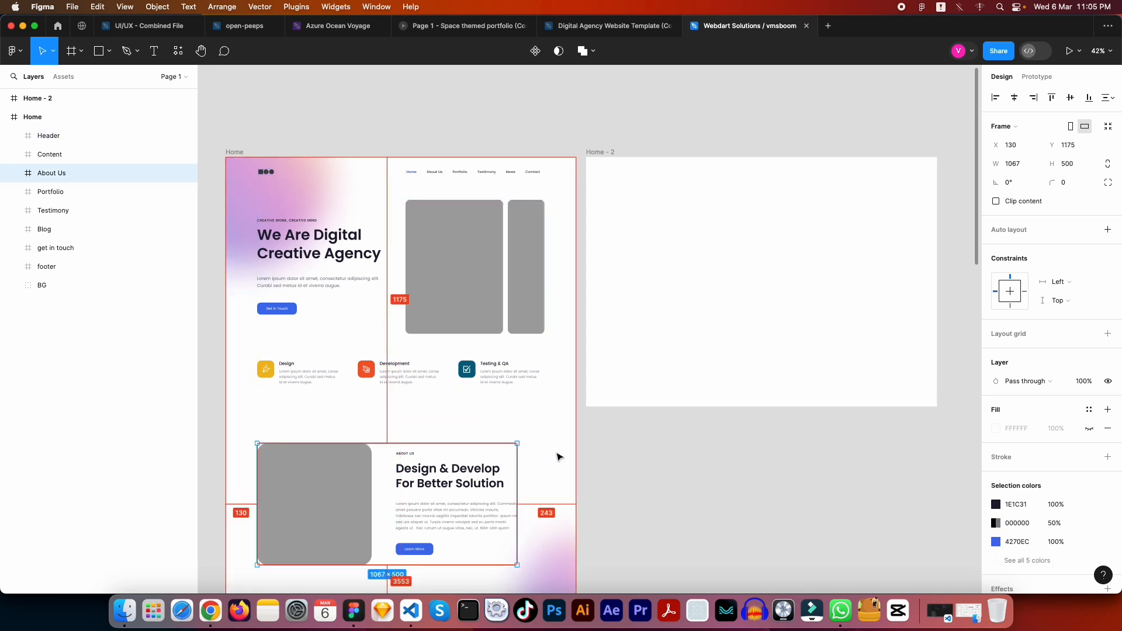
{"action": "scroll", "coordinate": [392, 470], "scroll_direction": "down", "scroll_amount": 3}
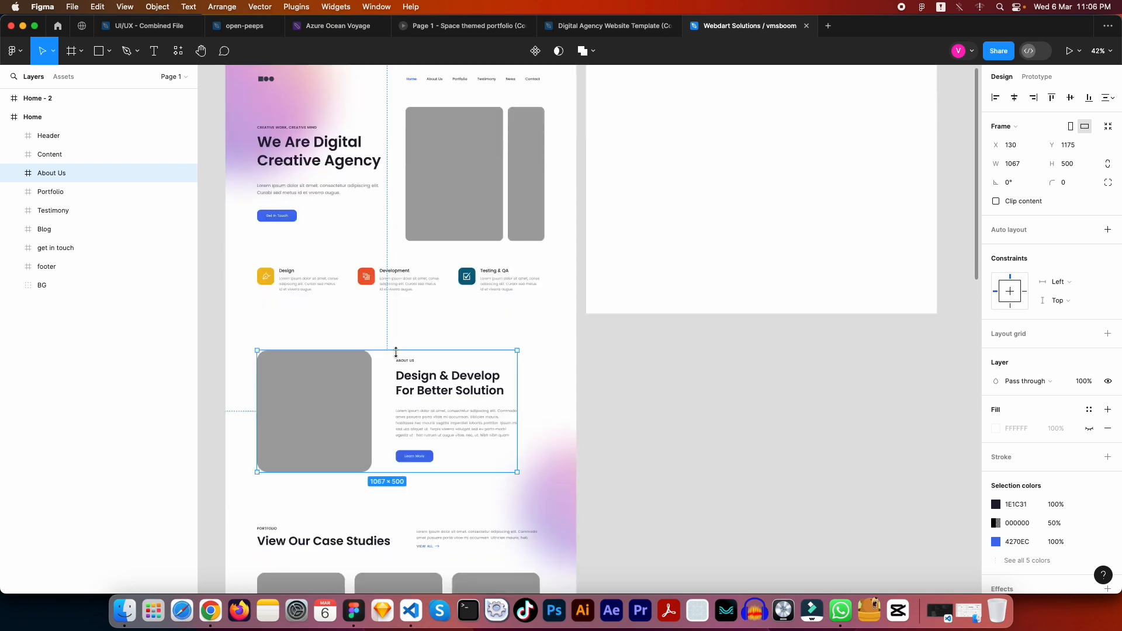
{"action": "scroll", "coordinate": [388, 351], "scroll_direction": "up", "scroll_amount": 2}
{"action": "left_click", "coordinate": [654, 428]}
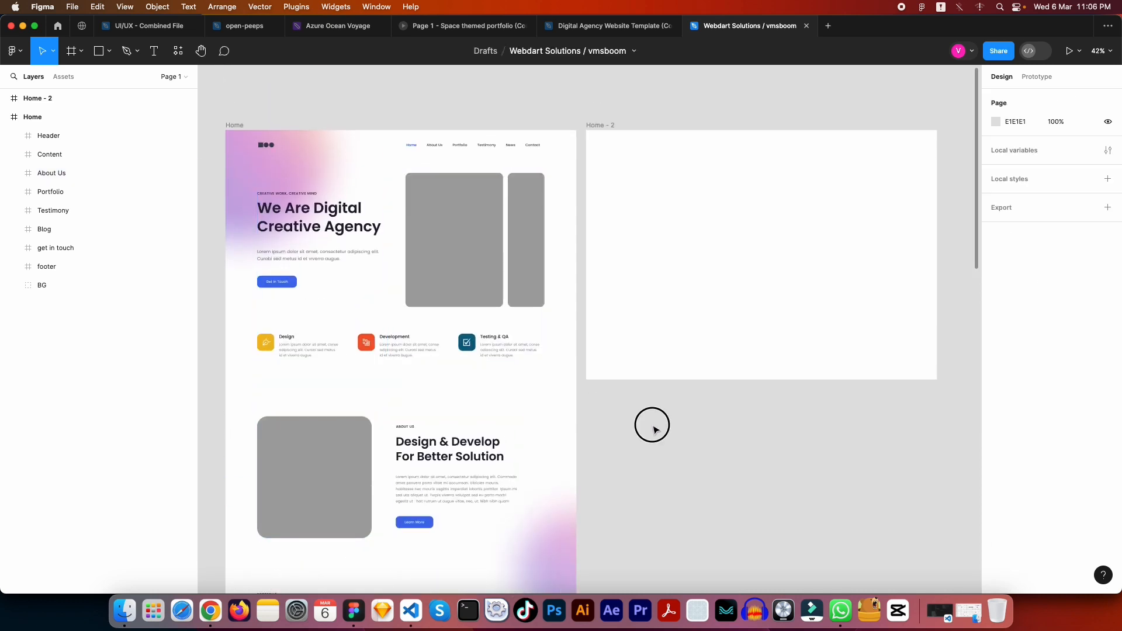
{"action": "left_click", "coordinate": [441, 225]}
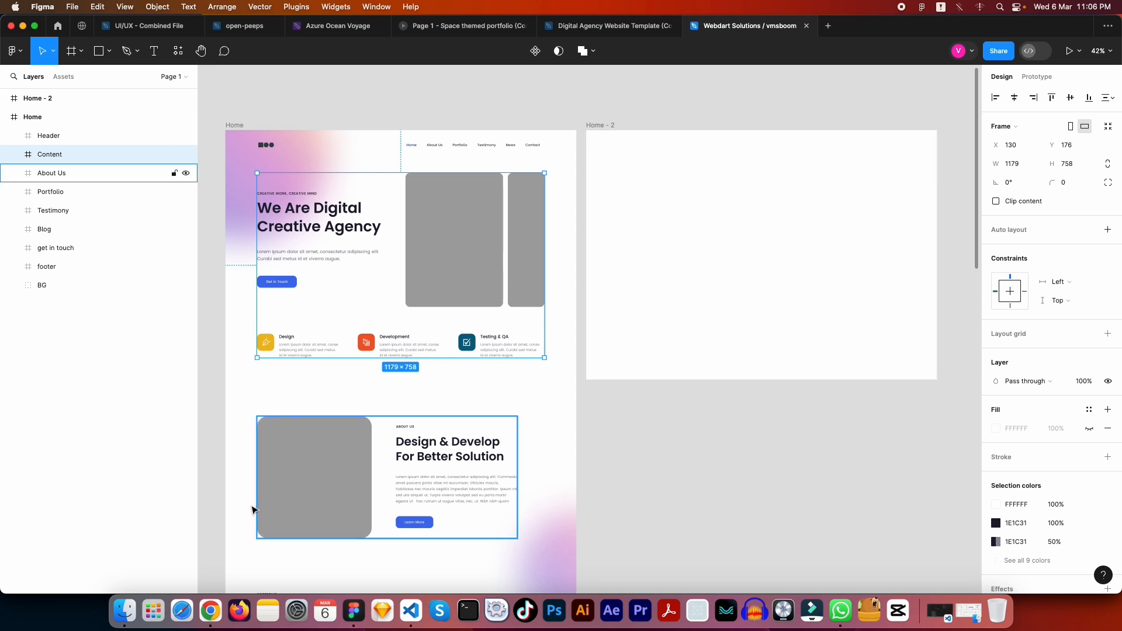
Step: Switch to Chrome and open getbootstrap.com in a new tab
{"action": "left_click", "coordinate": [211, 603]}
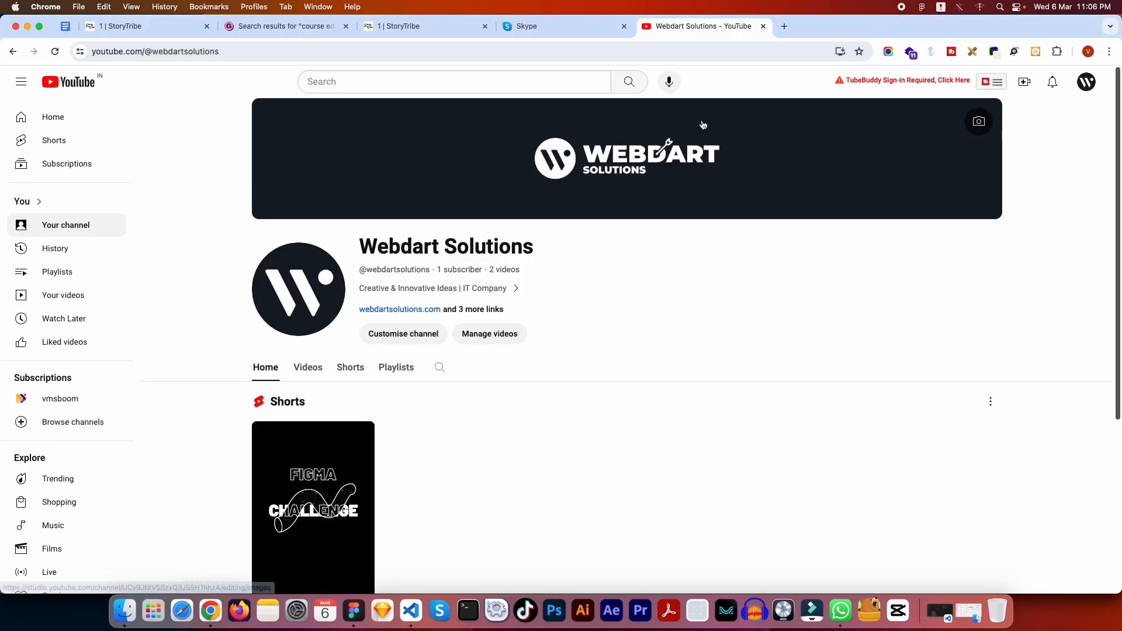
{"action": "left_click", "coordinate": [783, 26]}
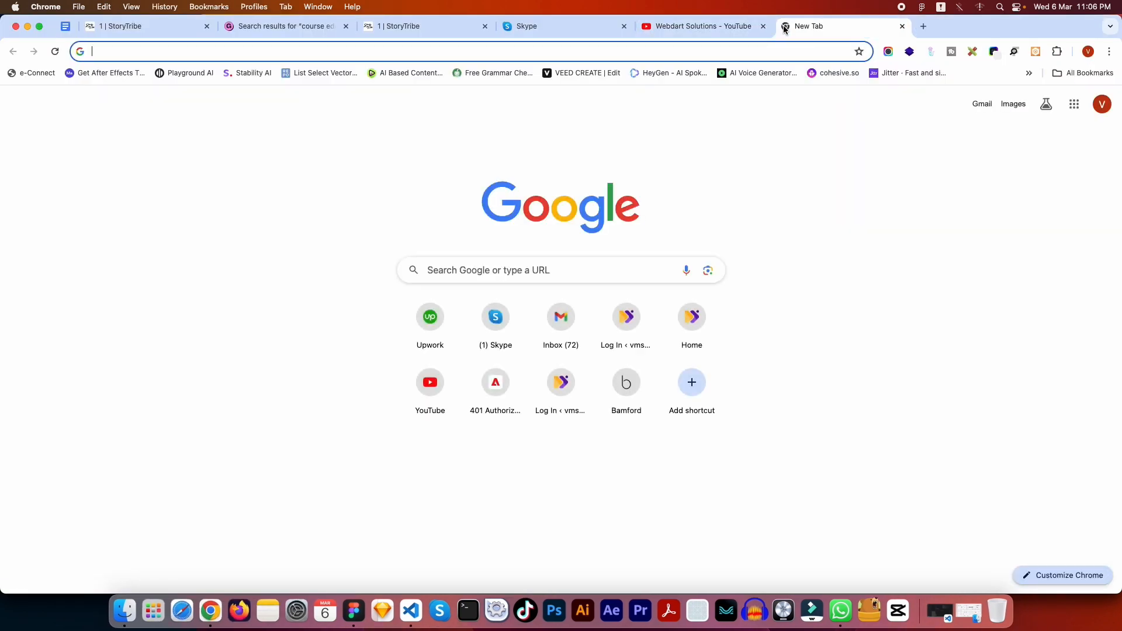
{"action": "type", "text": "get"}
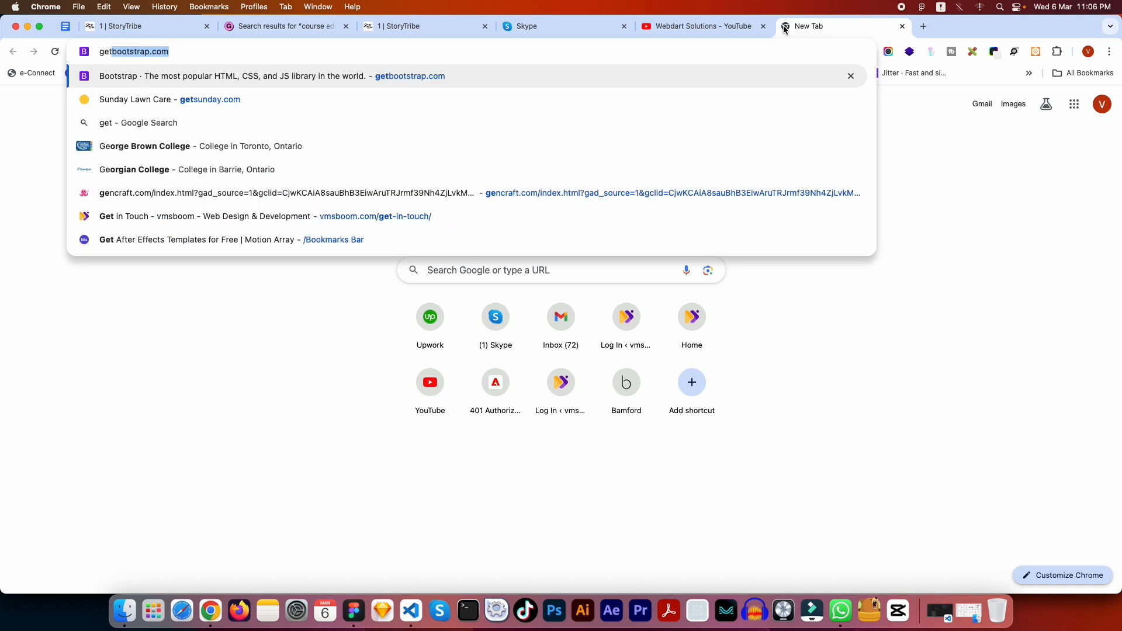
{"action": "key", "text": "Return"}
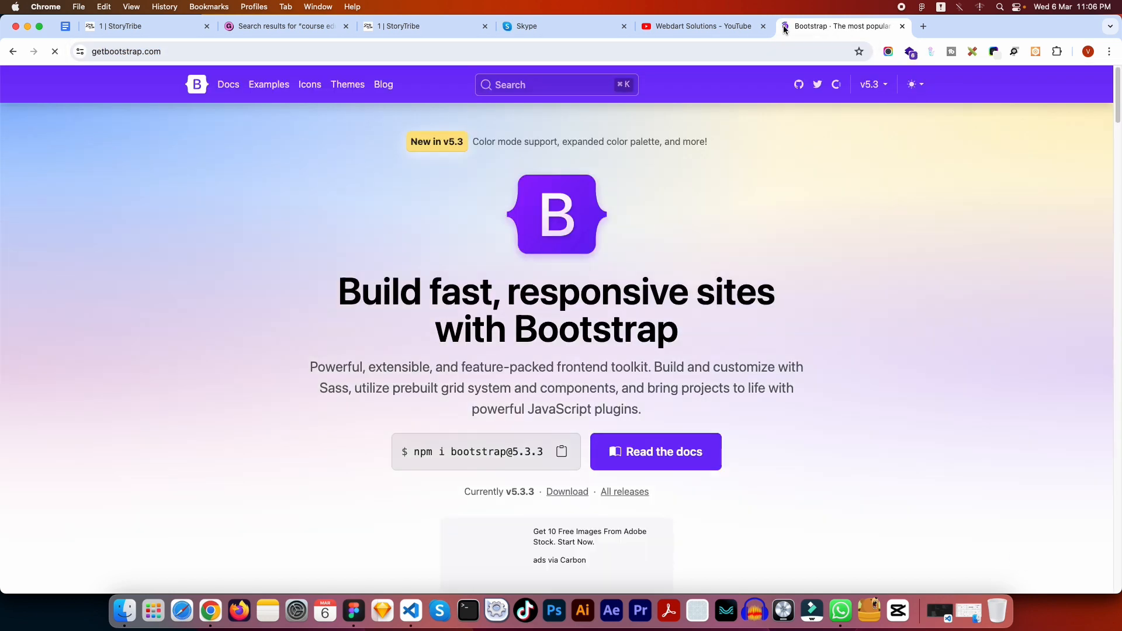
Step: Search the Bootstrap documentation for container and open the How they work section of the Containers page
{"action": "left_click", "coordinate": [268, 86]}
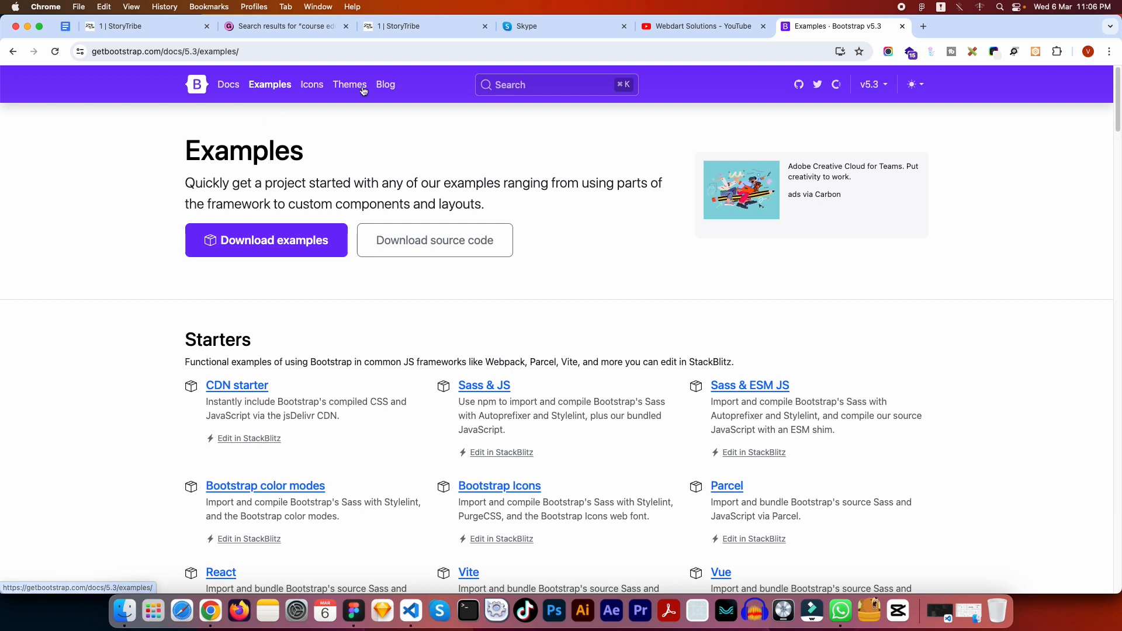
{"action": "left_click", "coordinate": [496, 84]}
{"action": "type", "text": "con"}
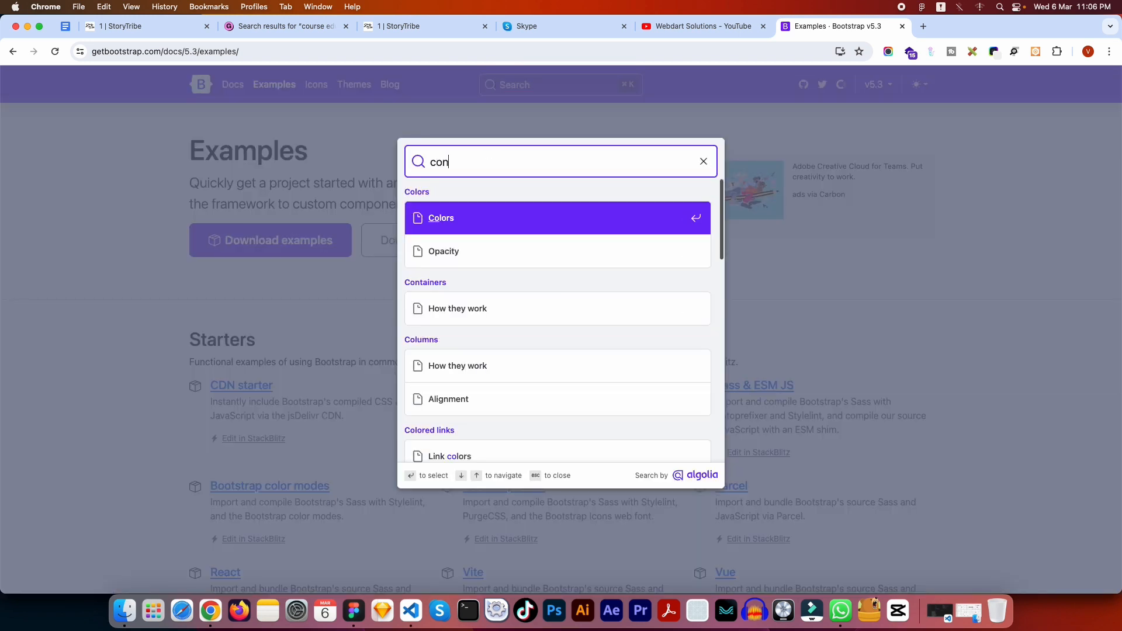
{"action": "type", "text": "tainer"}
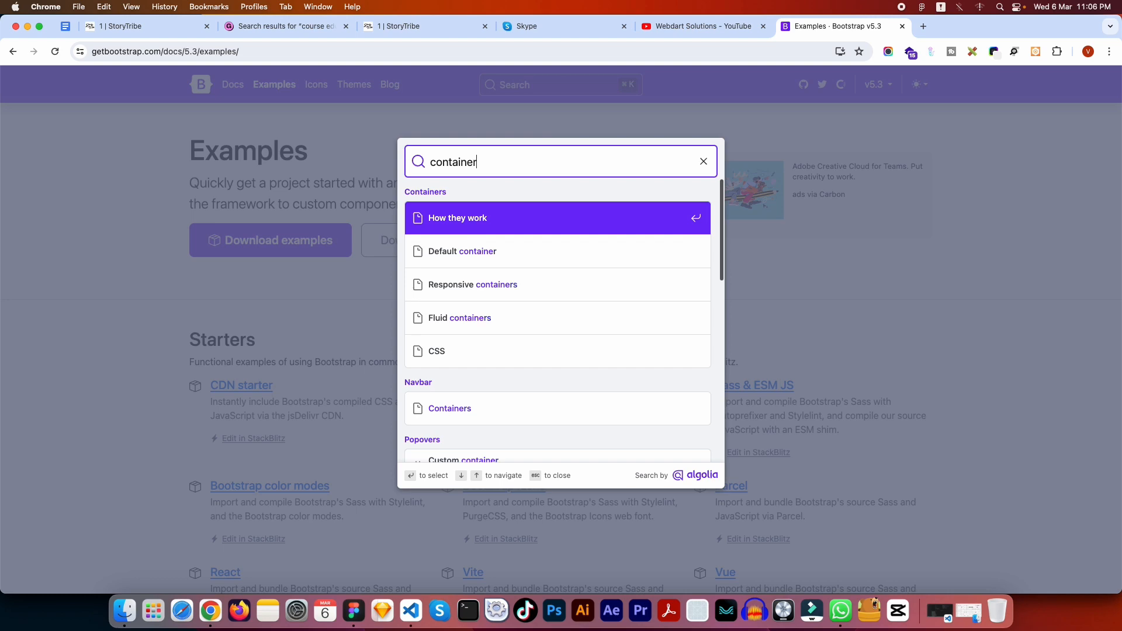
{"action": "key", "text": "Return"}
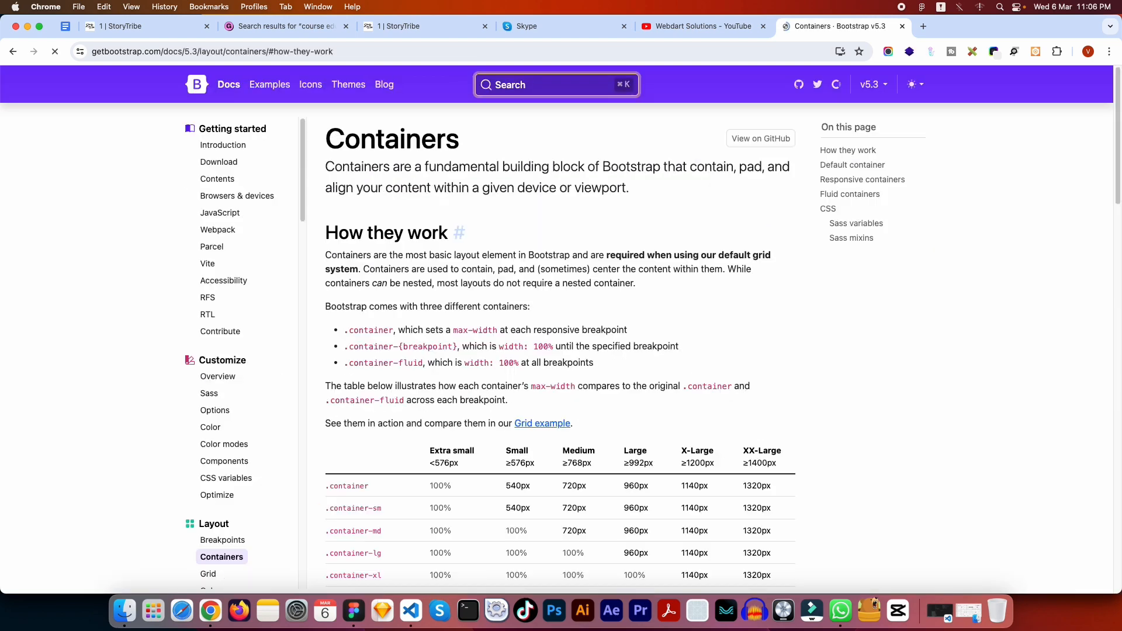
Step: Examine the X-Large breakpoint and its .container maximum width in the container comparison table
{"action": "scroll", "coordinate": [628, 384], "scroll_direction": "down", "scroll_amount": 5}
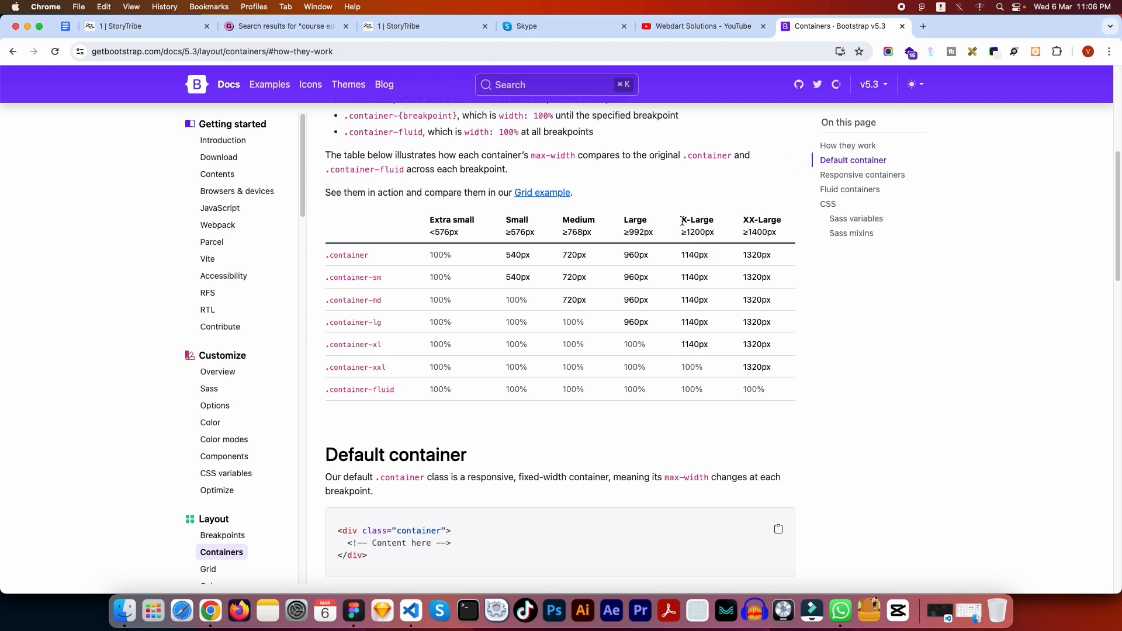
{"action": "left_click_drag", "start_coordinate": [683, 221], "coordinate": [714, 221]}
{"action": "left_click", "coordinate": [706, 231]}
{"action": "left_click_drag", "start_coordinate": [683, 257], "coordinate": [720, 257]}
{"action": "left_click", "coordinate": [717, 258]}
{"action": "left_click_drag", "start_coordinate": [711, 255], "coordinate": [680, 255]}
{"action": "left_click", "coordinate": [719, 260]}
Step: Switch back to Figma and examine the Home - 2 frame's properties beside the Home design
{"action": "key", "text": "super+Tab"}
{"action": "left_click", "coordinate": [625, 118]}
{"action": "left_click_drag", "start_coordinate": [464, 243], "coordinate": [490, 245]}
{"action": "mouse_move", "coordinate": [650, 218]}
{"action": "left_mouse_down"}
{"action": "mouse_move", "coordinate": [558, 215]}
{"action": "mouse_move", "coordinate": [639, 203]}
{"action": "left_mouse_up"}
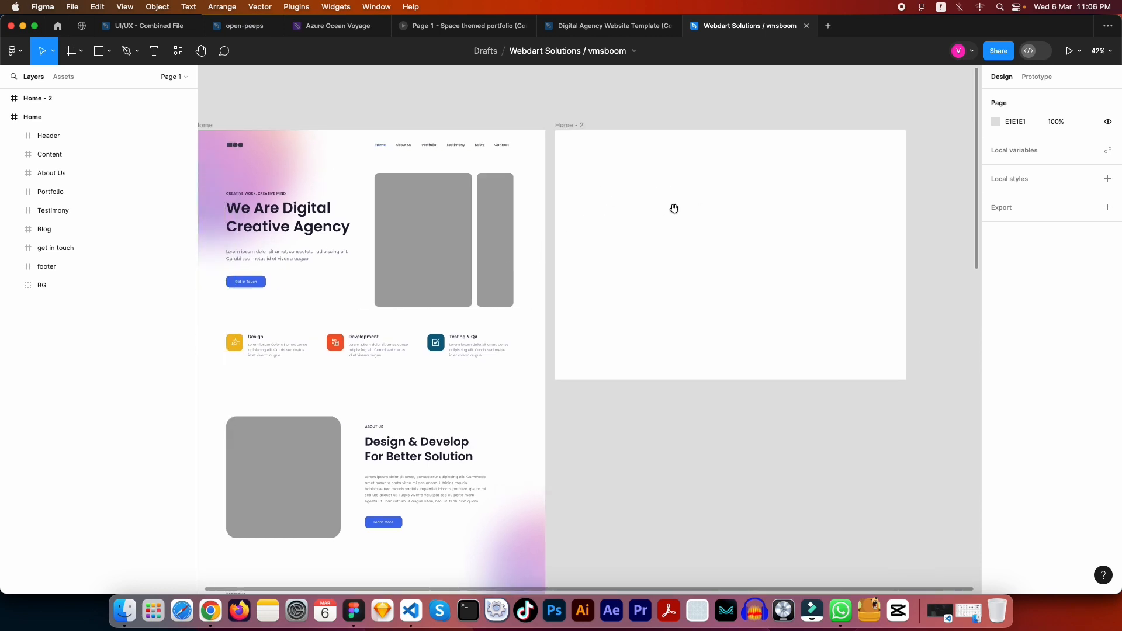
{"action": "left_click", "coordinate": [643, 196]}
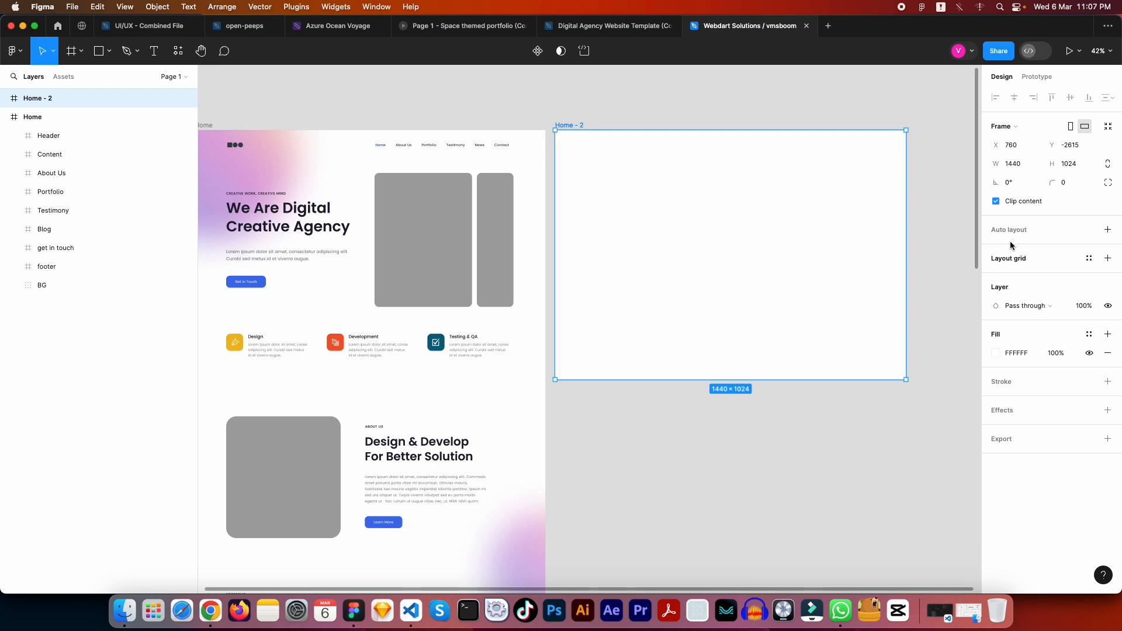
{"action": "left_click", "coordinate": [640, 116]}
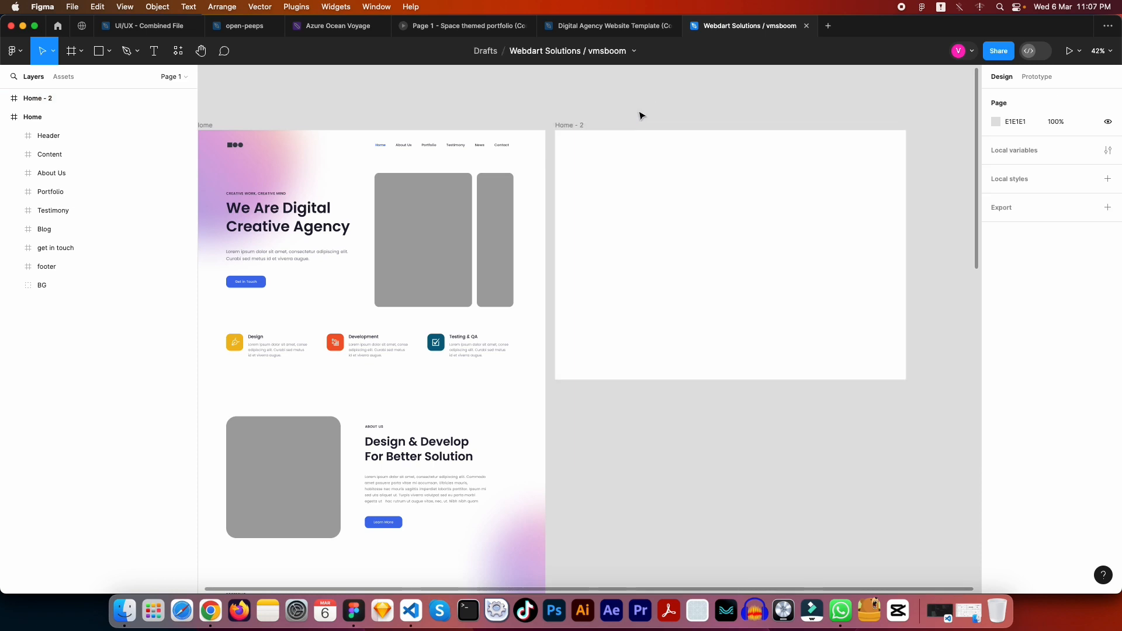
{"action": "left_click_drag", "start_coordinate": [639, 111], "coordinate": [652, 111]}
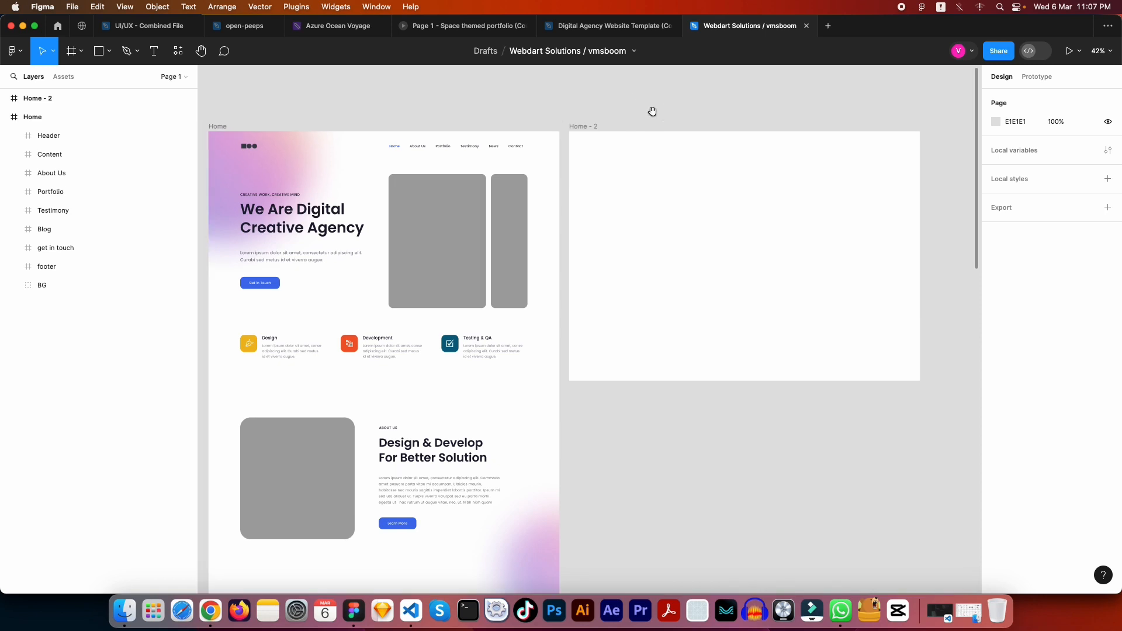
{"action": "mouse_move", "coordinate": [677, 219]}
{"action": "left_mouse_down"}
{"action": "mouse_move", "coordinate": [661, 206]}
{"action": "mouse_move", "coordinate": [686, 206]}
{"action": "left_mouse_up"}
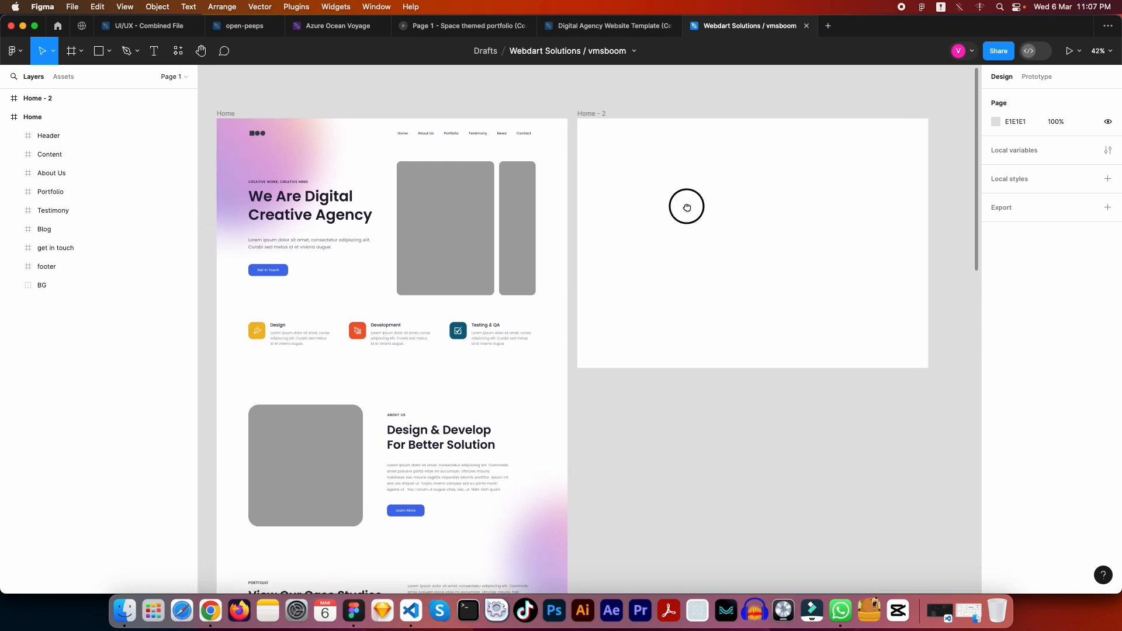
Step: Draw a rectangle about 1151 × 93 across the upper part of the Home - 2 frame
{"action": "left_click", "coordinate": [682, 189]}
{"action": "key", "text": "f"}
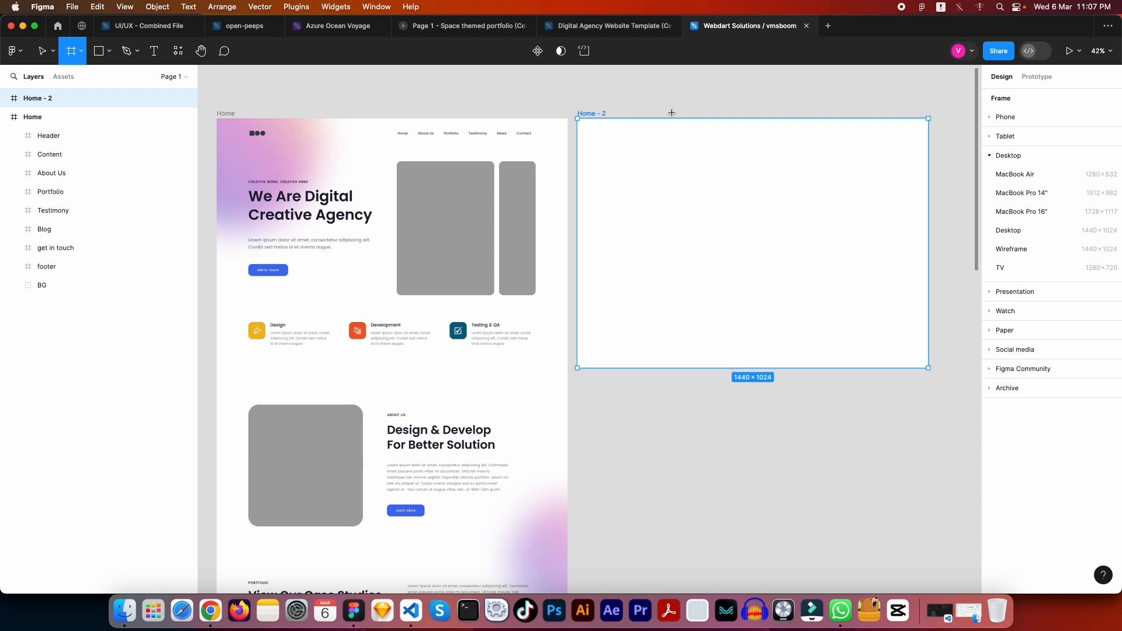
{"action": "key", "text": "r"}
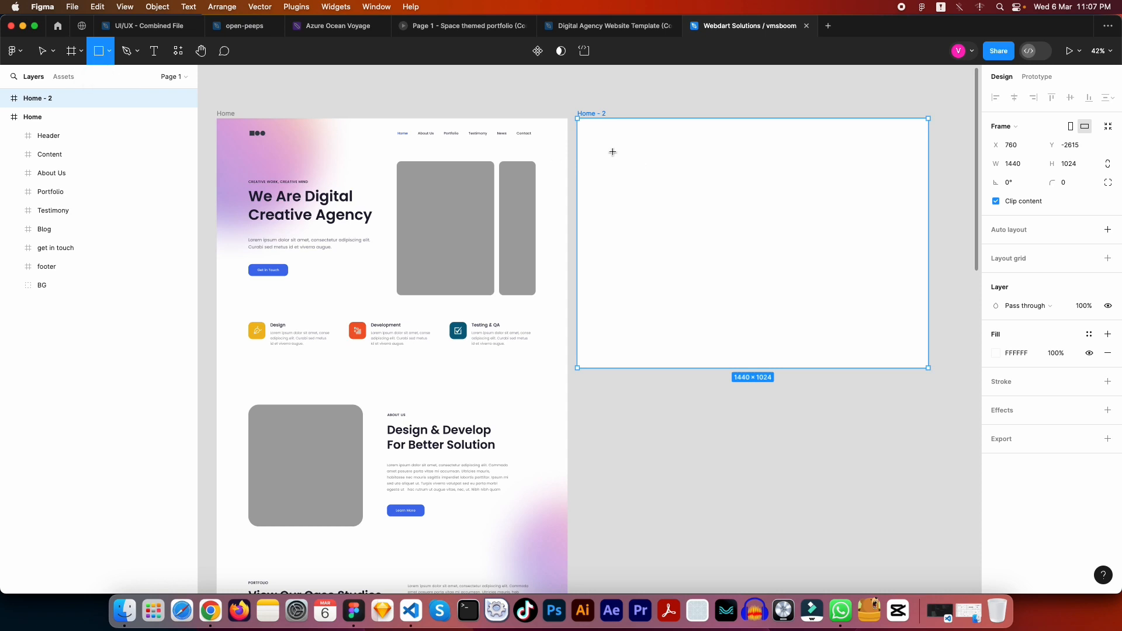
{"action": "mouse_move", "coordinate": [612, 151]}
{"action": "left_mouse_down"}
{"action": "mouse_move", "coordinate": [634, 165]}
{"action": "mouse_move", "coordinate": [893, 174]}
{"action": "left_mouse_up"}
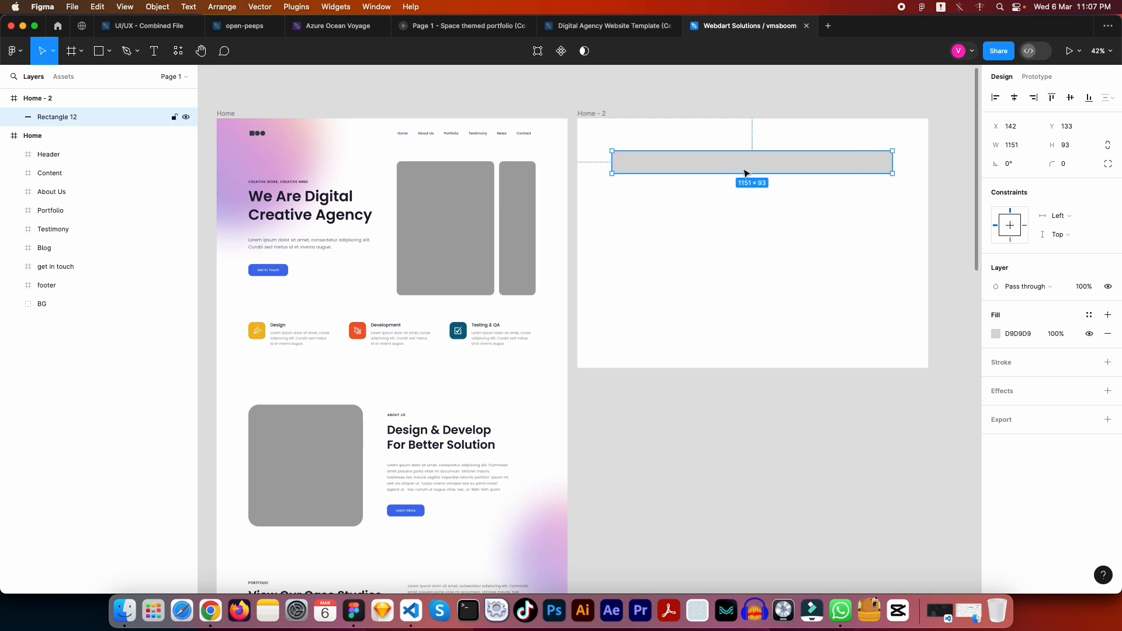
Step: Set the rectangle's width to 1170 and deselect it
{"action": "left_click", "coordinate": [1029, 149]}
{"action": "type", "text": "1170"}
{"action": "key", "text": "Return"}
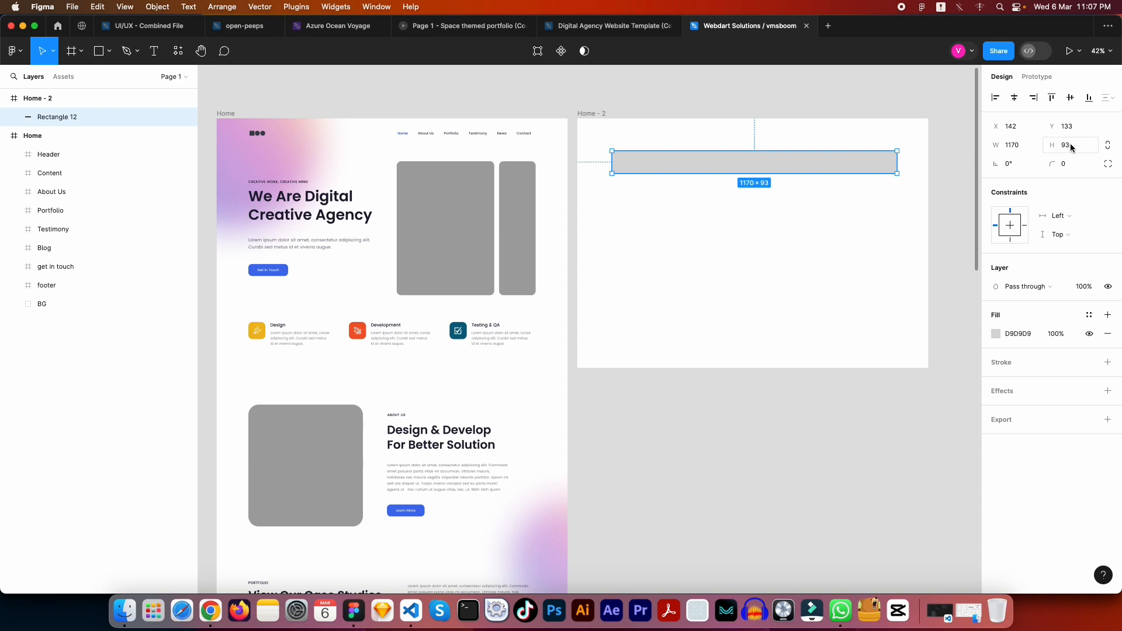
{"action": "left_click", "coordinate": [714, 99]}
Step: Make the 1170-wide rectangle about half as tall, move it into the lower half of Home - 2, and deselect it
{"action": "left_click", "coordinate": [723, 166]}
{"action": "left_click_drag", "start_coordinate": [740, 174], "coordinate": [742, 280]}
{"action": "left_click_drag", "start_coordinate": [673, 210], "coordinate": [700, 196]}
{"action": "left_click", "coordinate": [678, 170]}
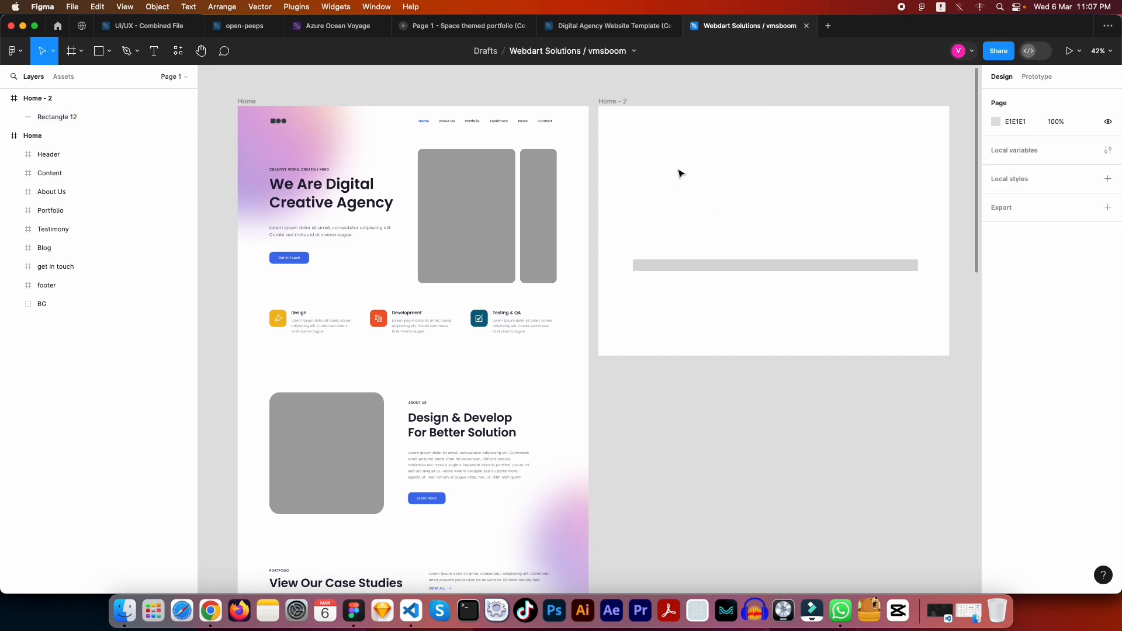
{"action": "left_click", "coordinate": [281, 123]}
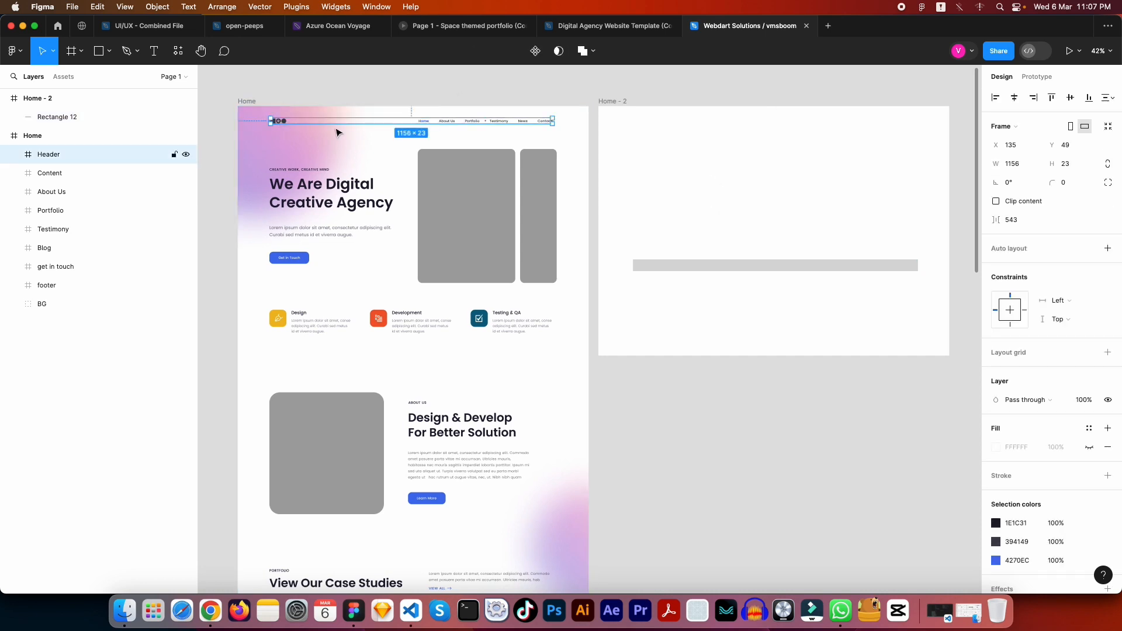
{"action": "left_click", "coordinate": [701, 191]}
{"action": "key", "text": "t"}
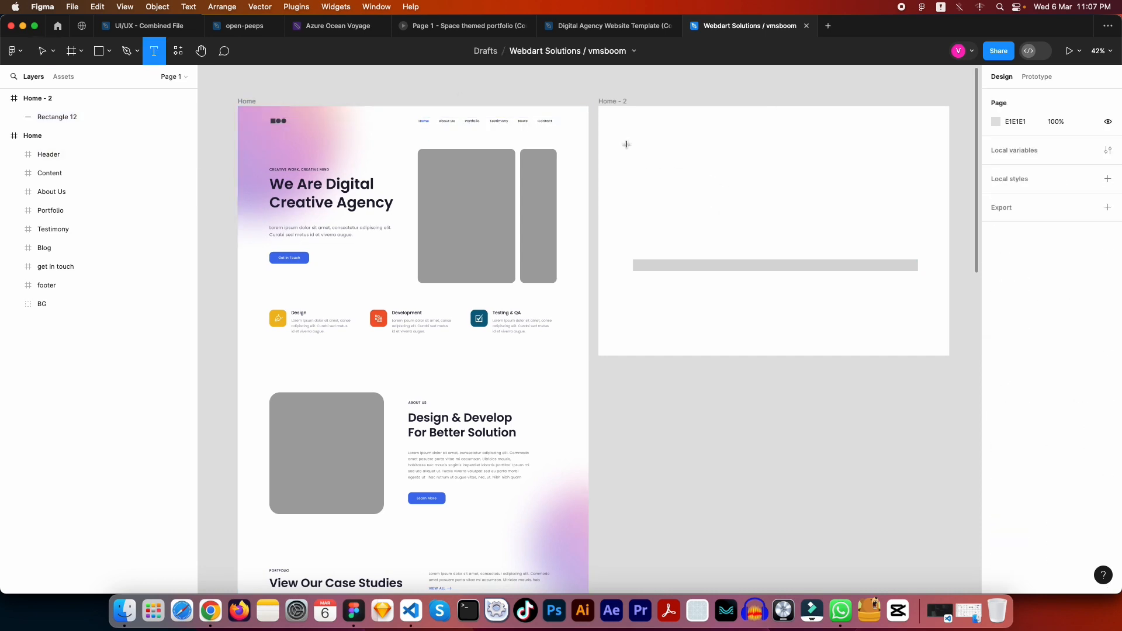
{"action": "left_click", "coordinate": [634, 240]}
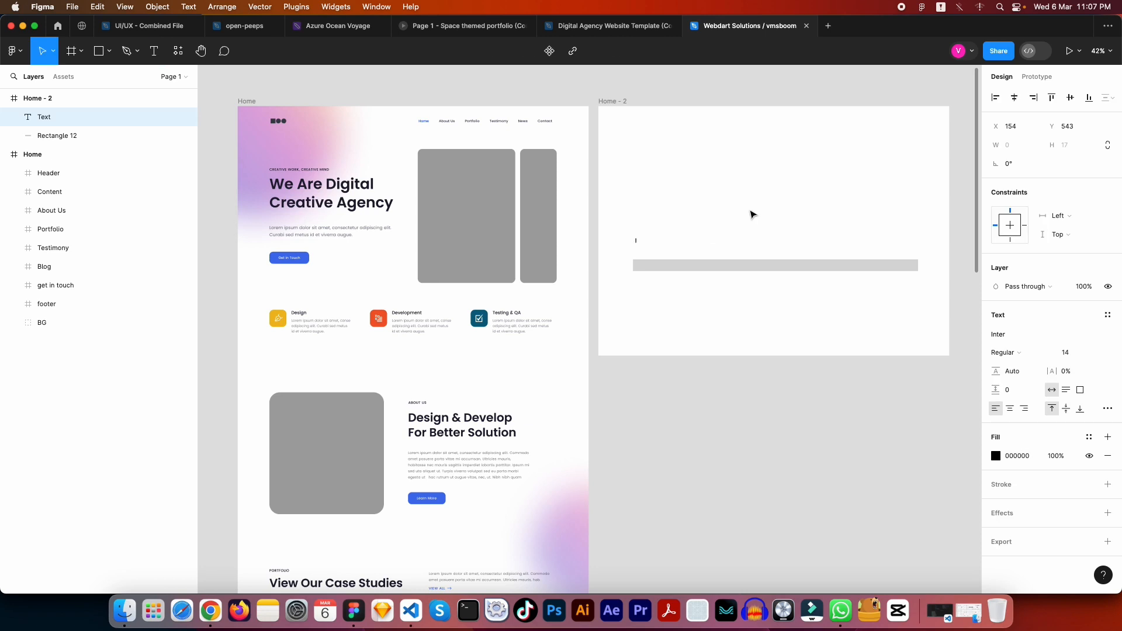
{"action": "key", "text": "Escape"}
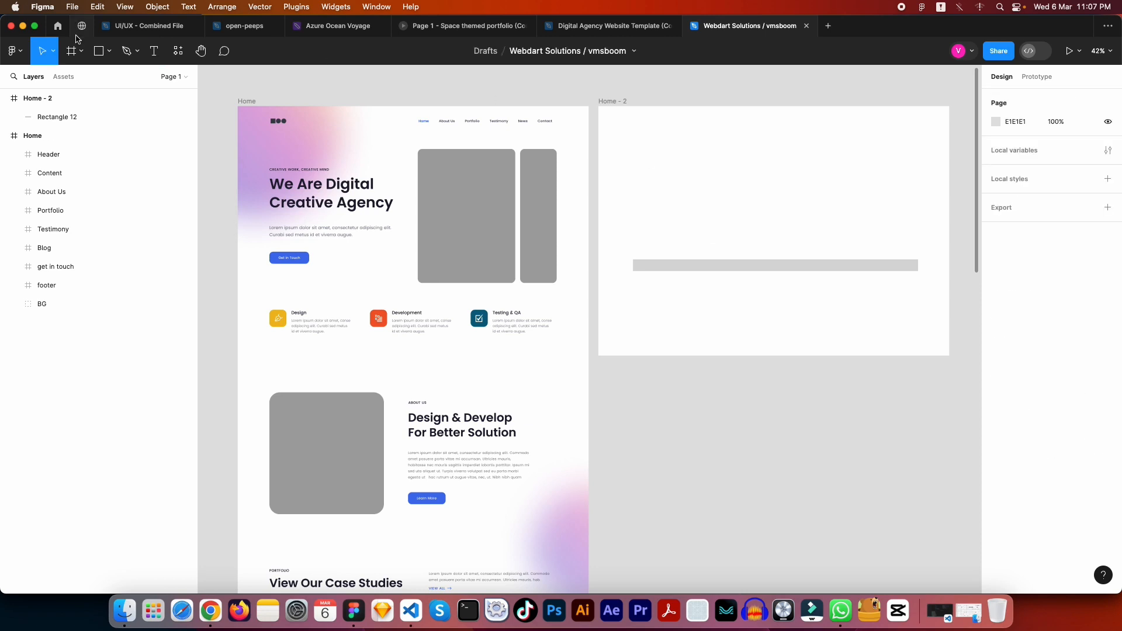
Step: Add the text "Logo" in the upper-left area of the Home - 2 frame
{"action": "left_click", "coordinate": [156, 51]}
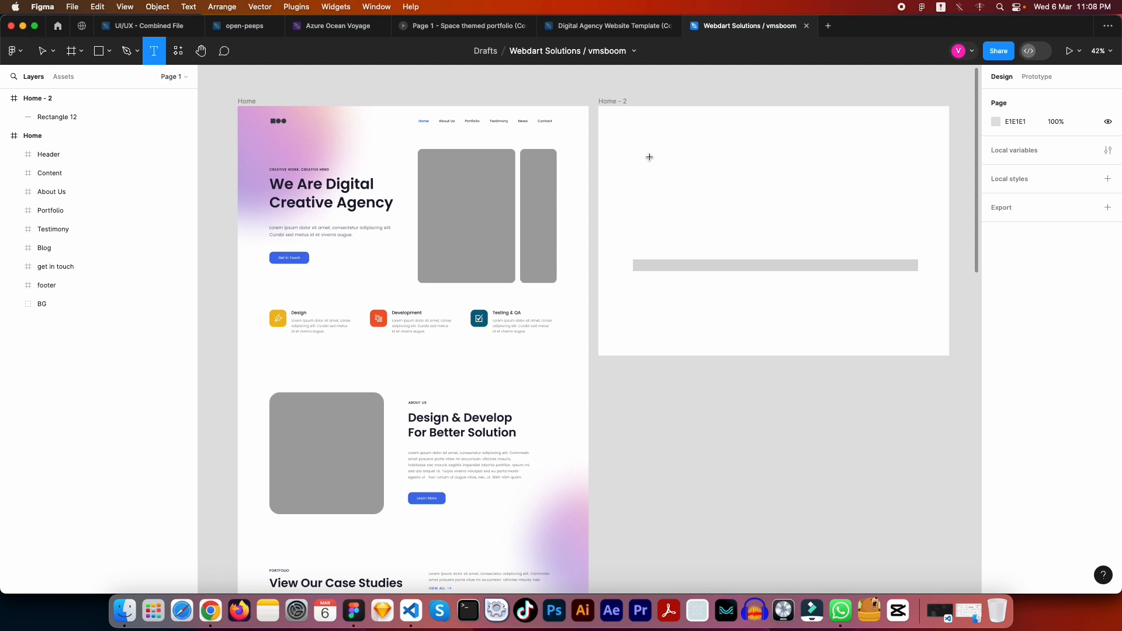
{"action": "left_click", "coordinate": [629, 156]}
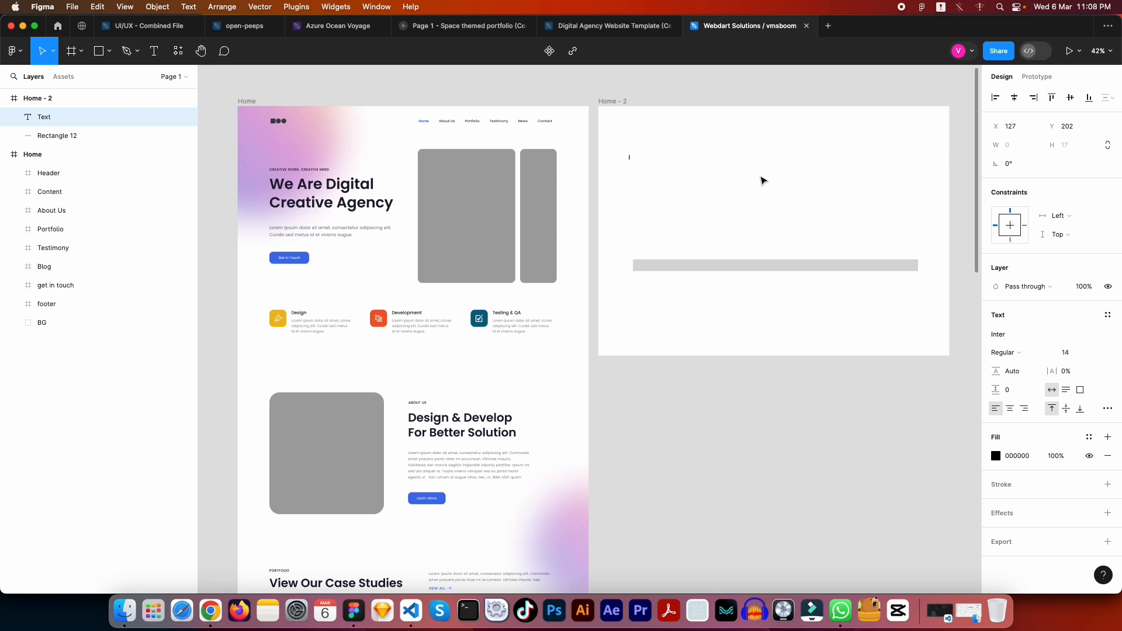
{"action": "type", "text": "Logo"}
{"action": "key", "text": "Escape"}
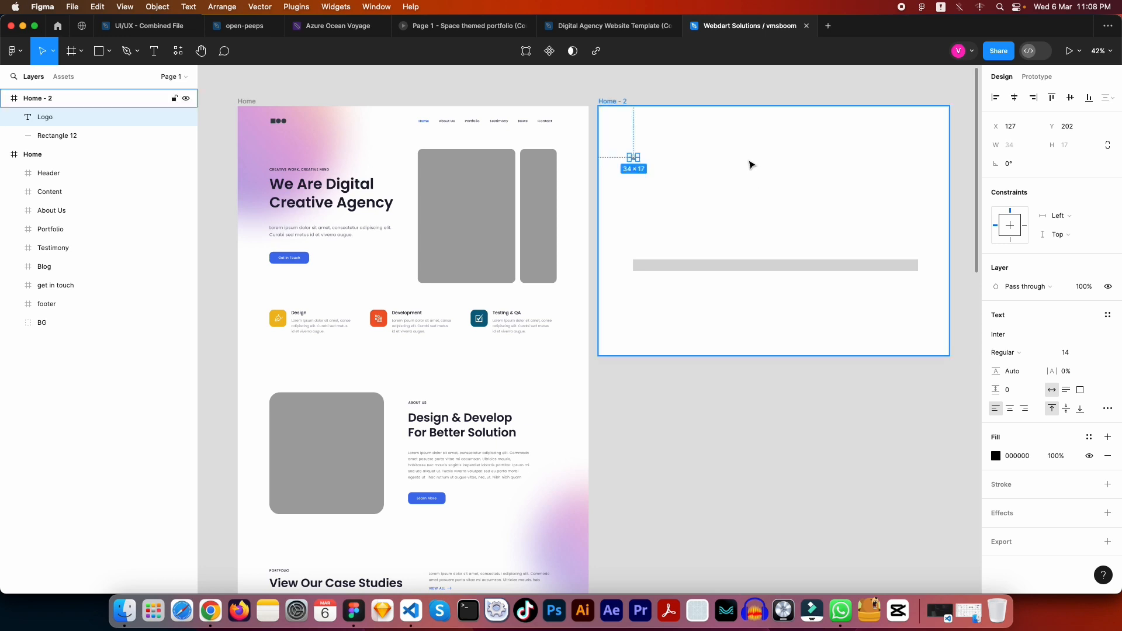
Step: Move the Logo text up to 60 px below the Home - 2 frame's upper edge and deselect it
{"action": "key", "text": "shift+0"}
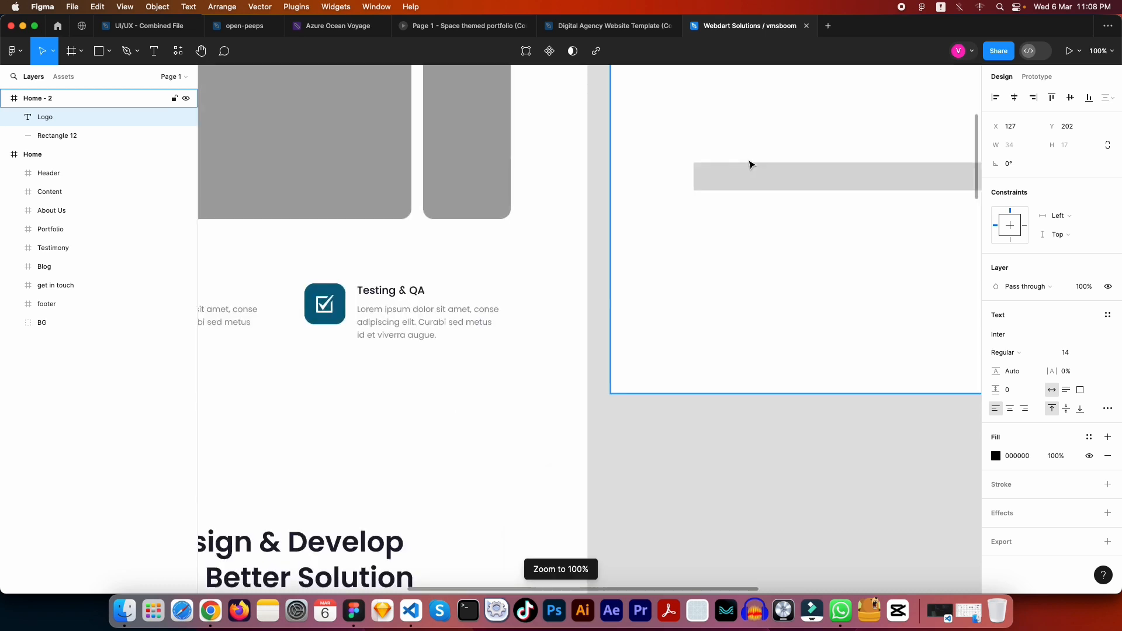
{"action": "left_click_drag", "start_coordinate": [751, 164], "coordinate": [603, 246]}
{"action": "left_click_drag", "start_coordinate": [590, 314], "coordinate": [567, 322]}
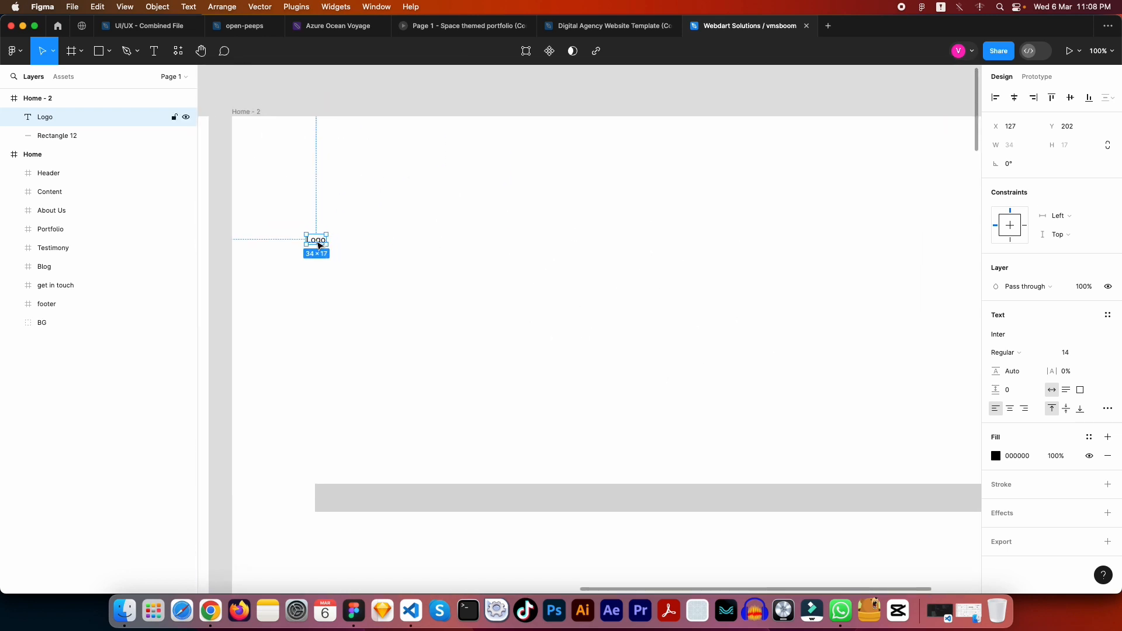
{"action": "left_click_drag", "start_coordinate": [318, 243], "coordinate": [318, 159]}
{"action": "key", "text": "alt"}
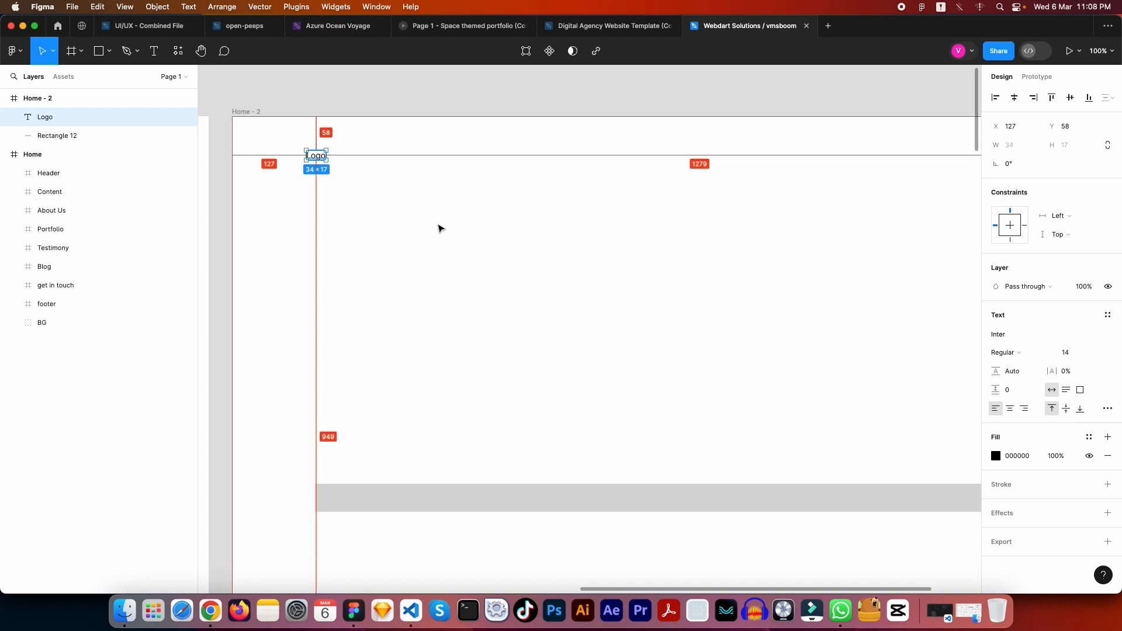
{"action": "key", "text": "Down"}
{"action": "key", "text": "Down"}
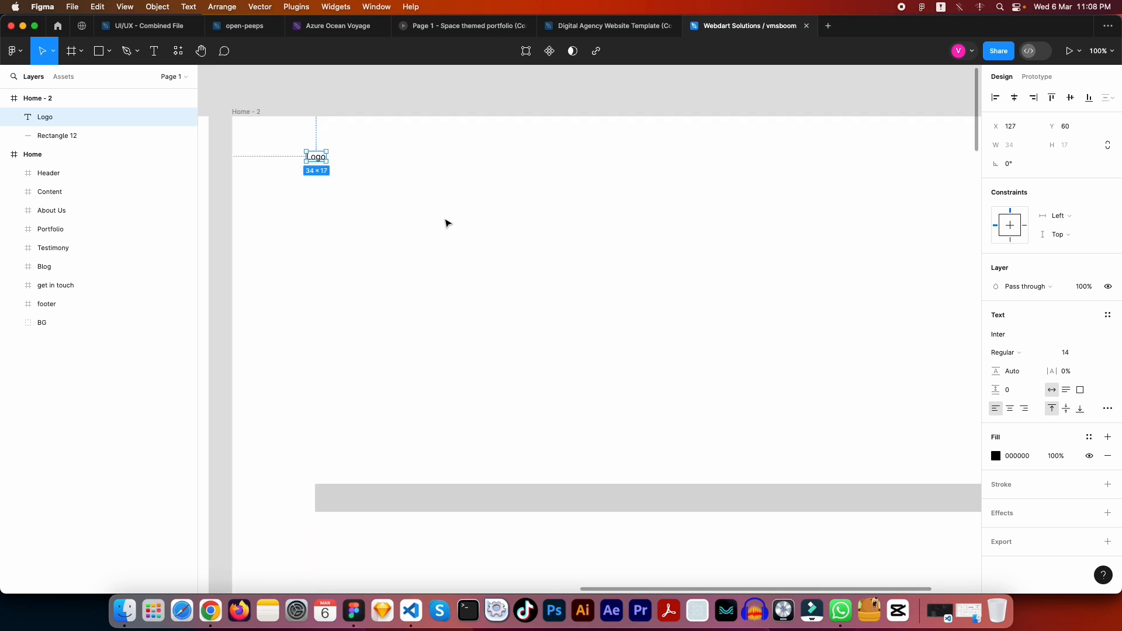
{"action": "key", "text": "alt"}
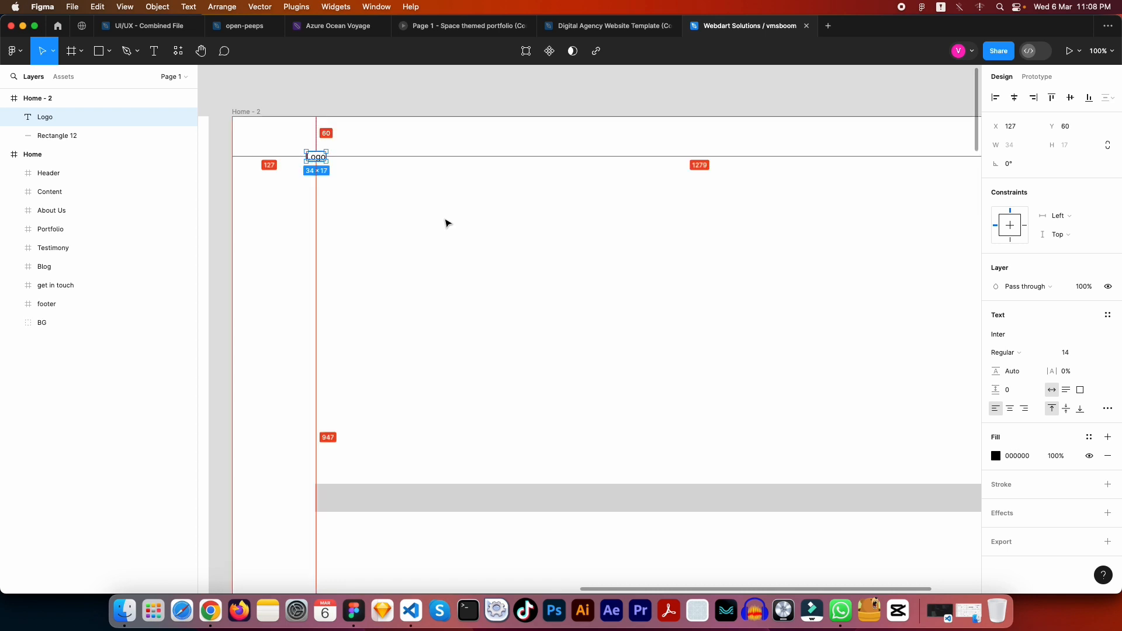
{"action": "key", "text": "alt"}
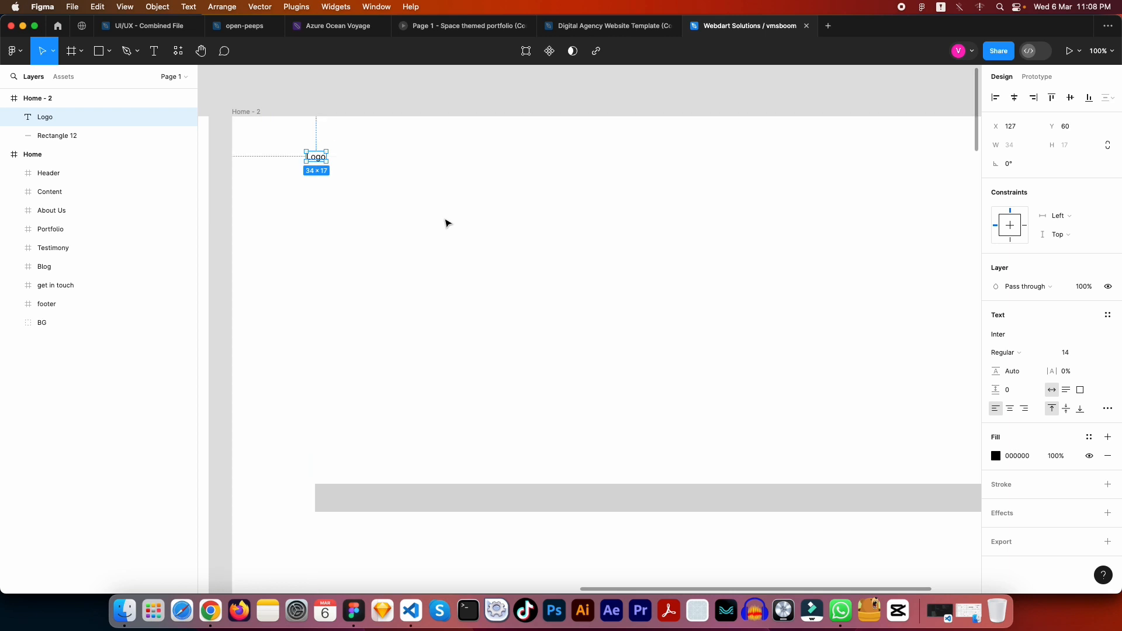
{"action": "left_click", "coordinate": [381, 100]}
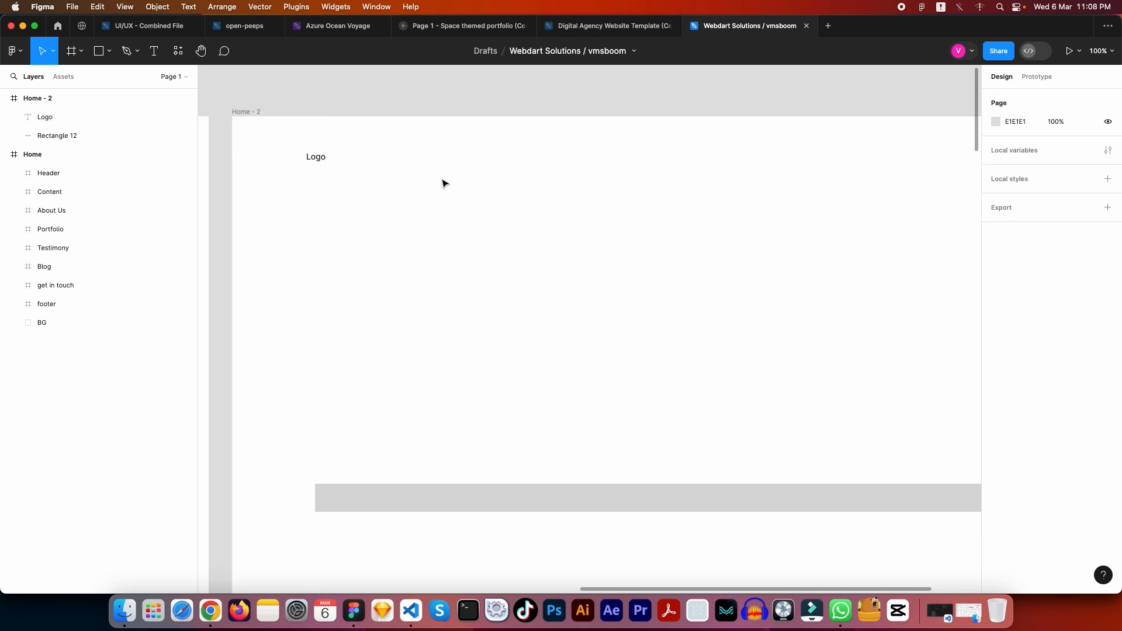
Step: Align the Logo text with the 1170-wide rectangle's left edge at X 142 and check both objects' alignment
{"action": "left_click", "coordinate": [320, 158]}
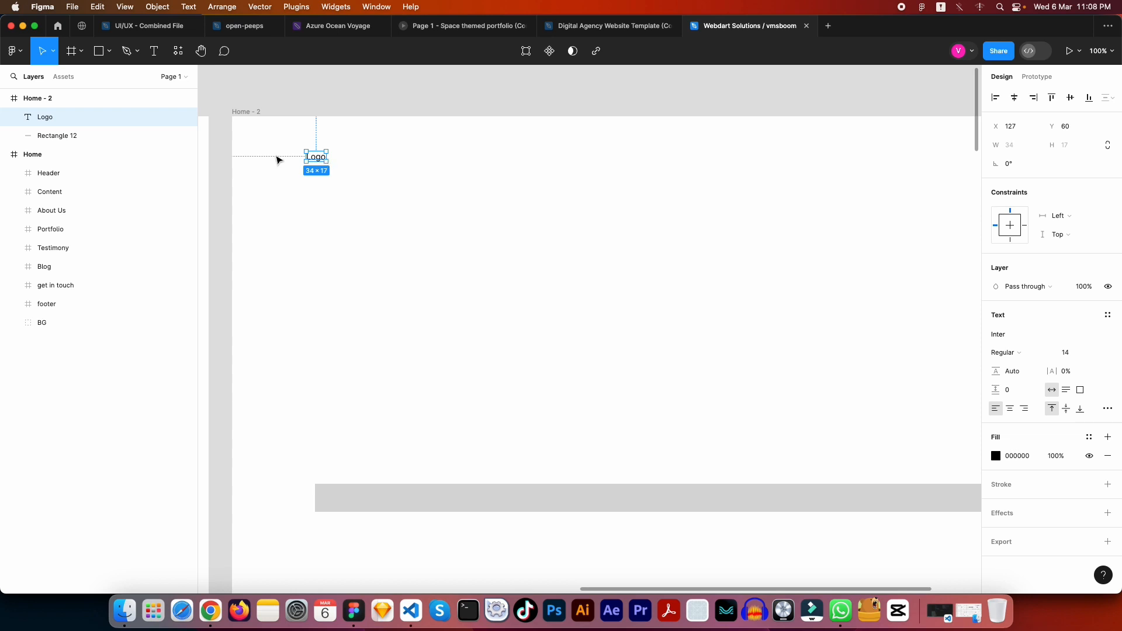
{"action": "key", "text": "alt"}
{"action": "left_click", "coordinate": [375, 196]}
{"action": "left_click", "coordinate": [315, 161]}
{"action": "left_click_drag", "start_coordinate": [315, 159], "coordinate": [322, 159]}
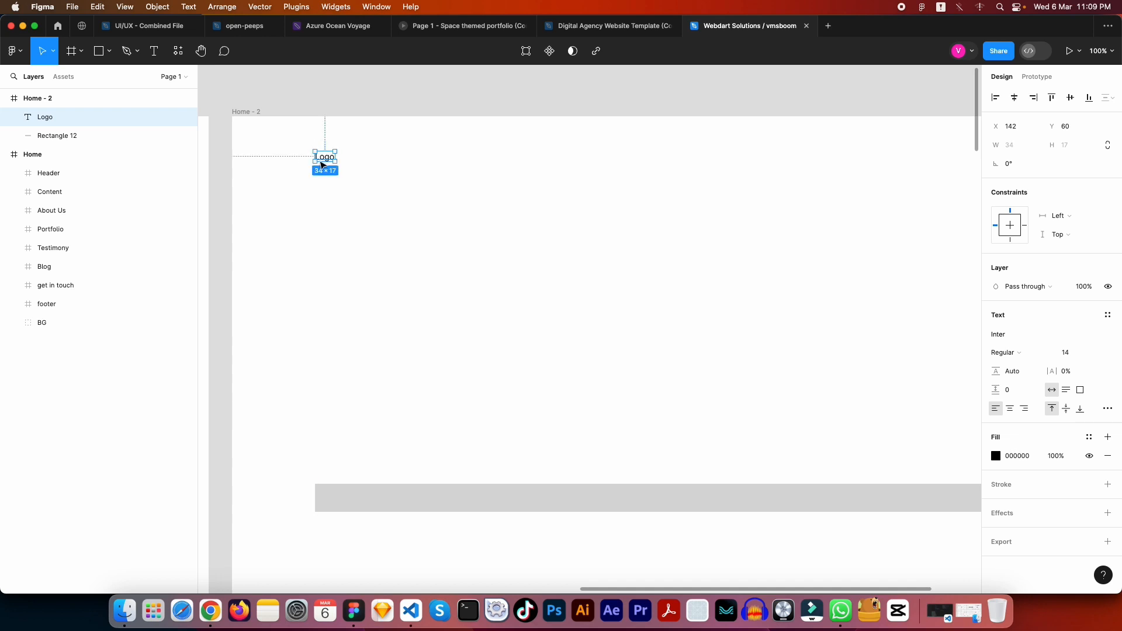
{"action": "left_click", "coordinate": [338, 496], "text": "shift"}
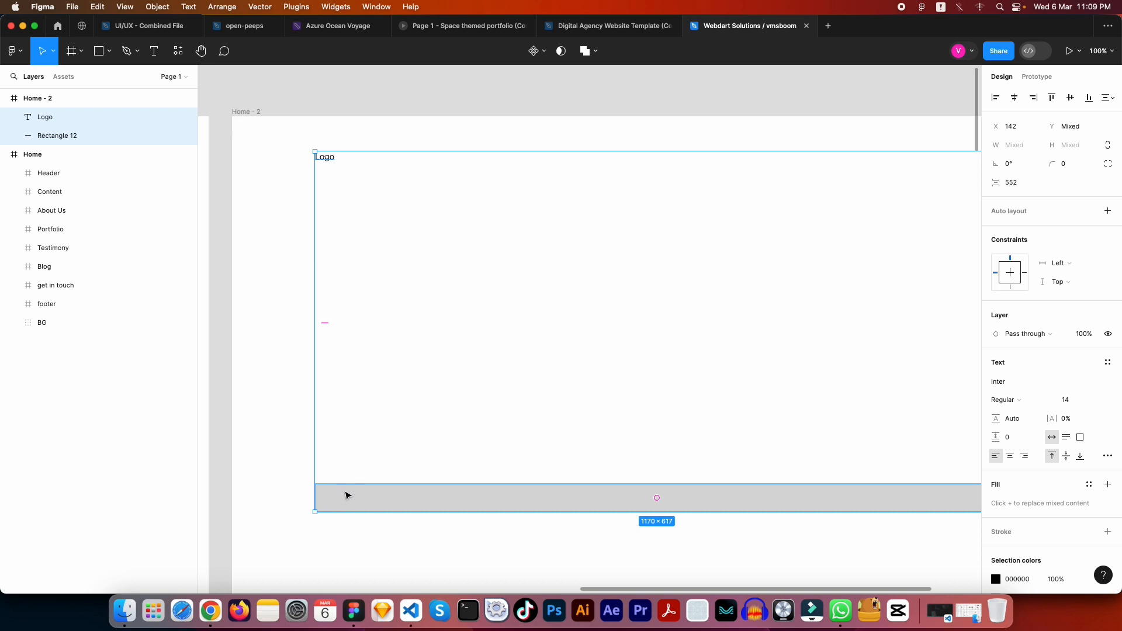
{"action": "left_click", "coordinate": [408, 232]}
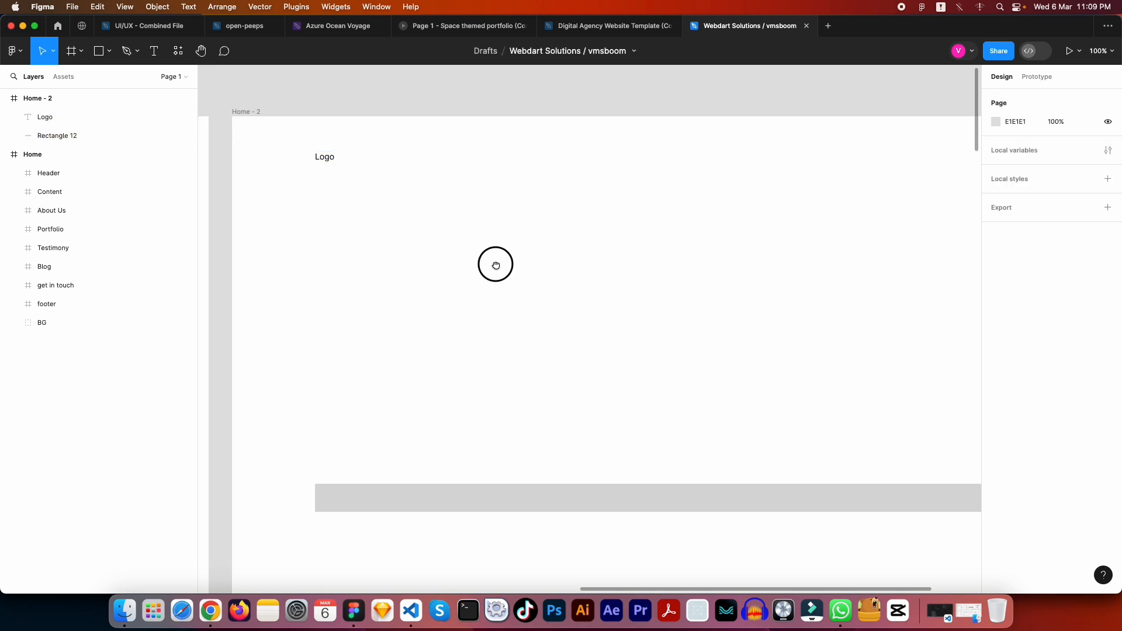
Step: Try to change the Logo text's font to Poppins
{"action": "left_click_drag", "start_coordinate": [496, 264], "coordinate": [479, 246]}
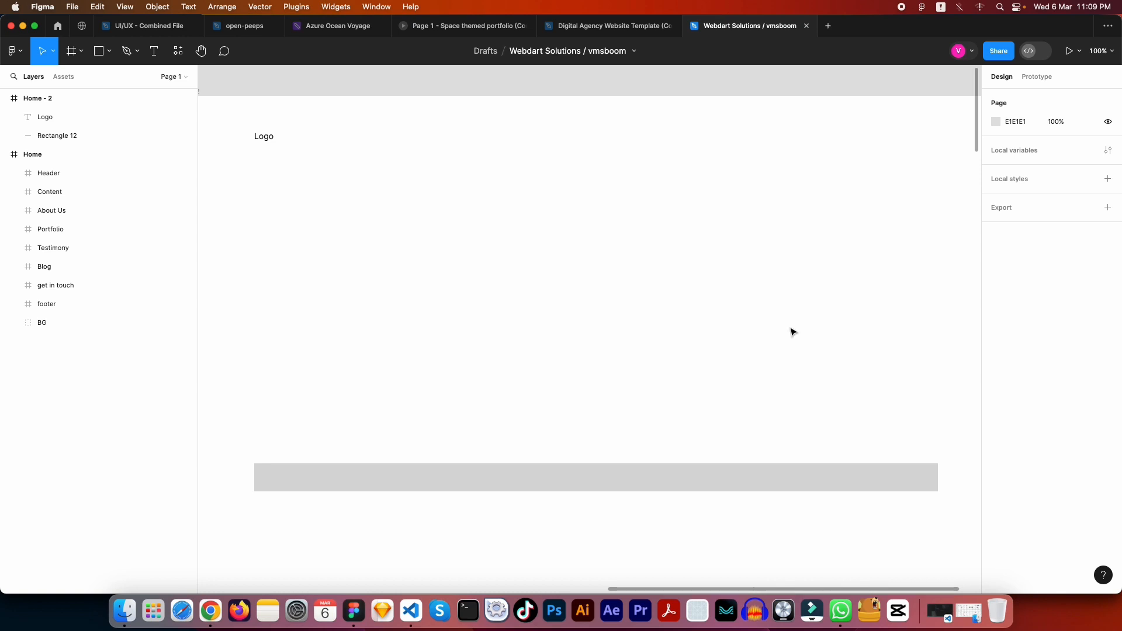
{"action": "left_click", "coordinate": [270, 142]}
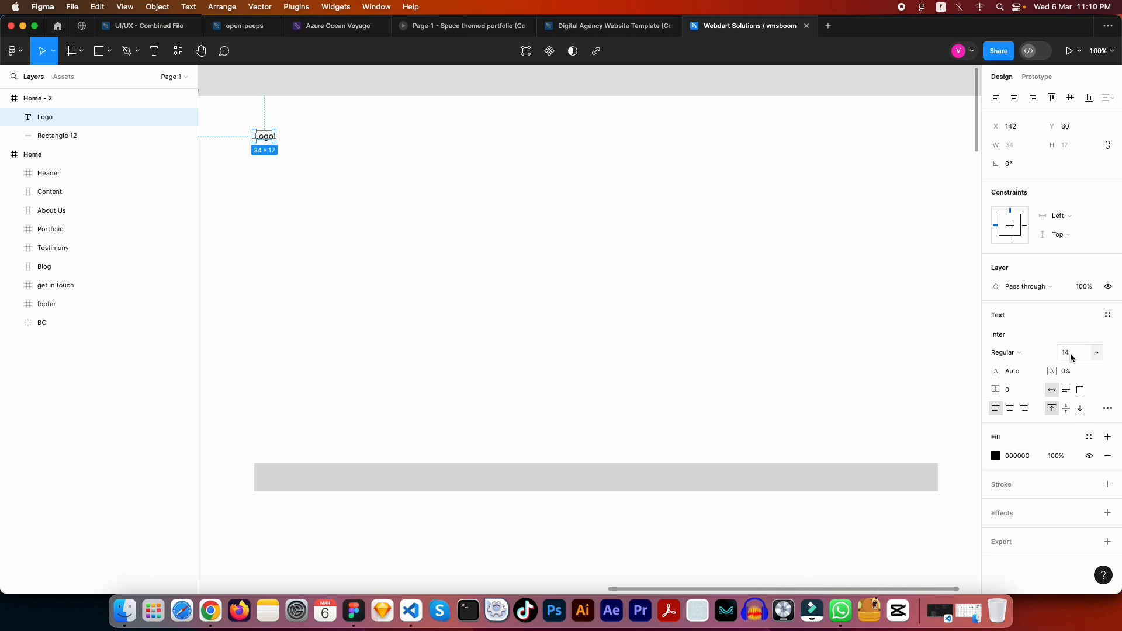
{"action": "left_click", "coordinate": [1005, 338]}
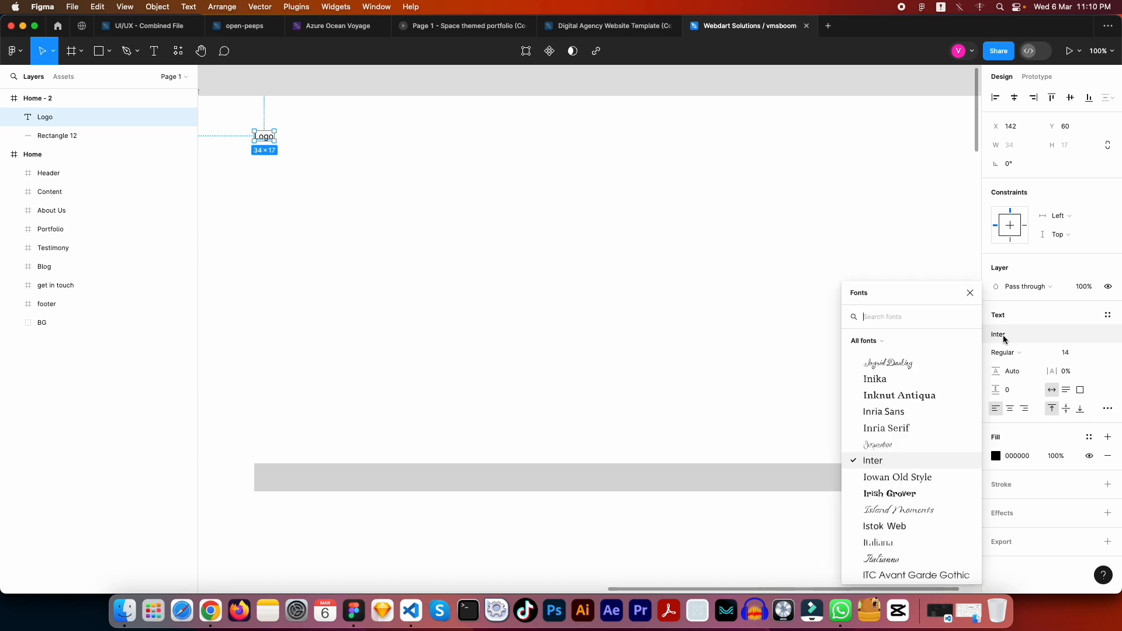
{"action": "left_click", "coordinate": [891, 317]}
{"action": "type", "text": "popp"}
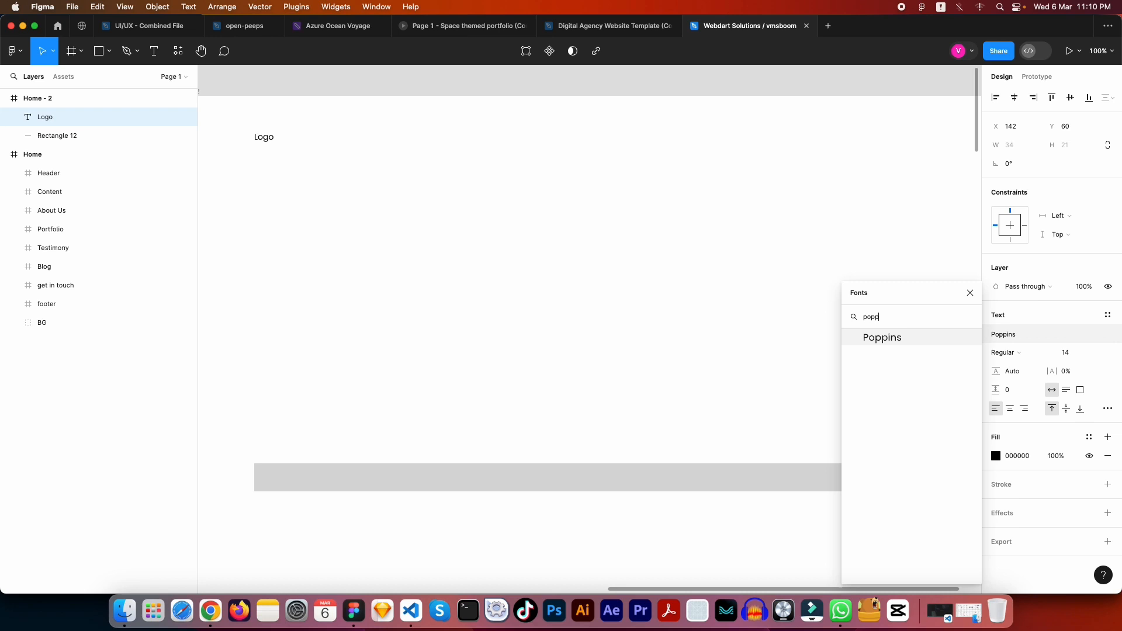
{"action": "left_click", "coordinate": [879, 338]}
{"action": "key", "text": "Escape"}
{"action": "key", "text": "Escape"}
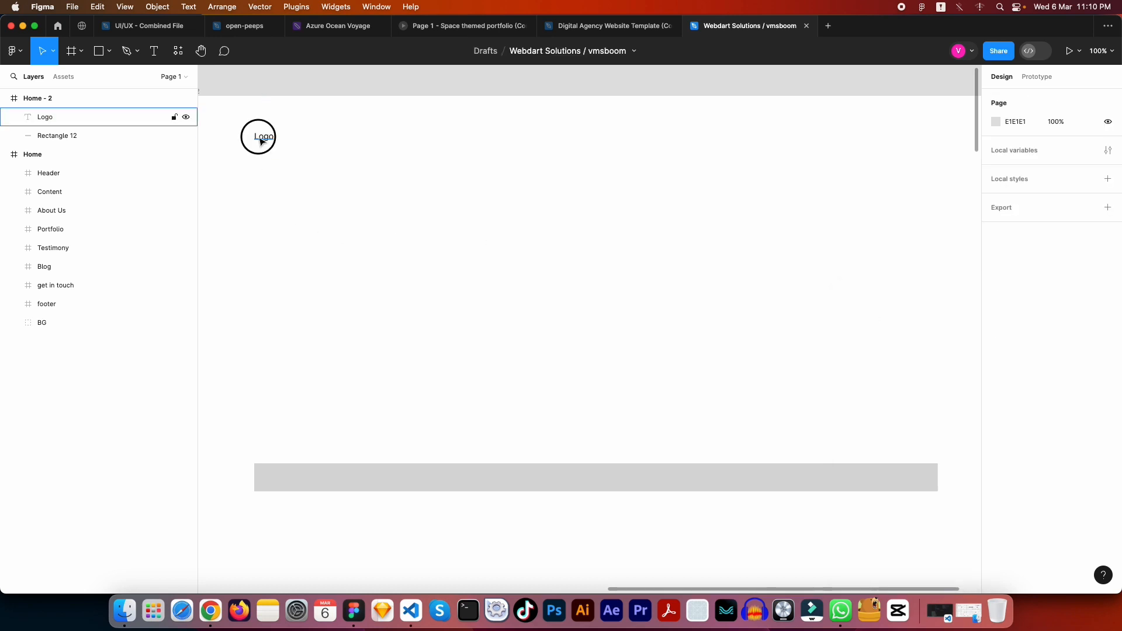
Step: Set the Logo text's font size to 18 and its weight to Bold, and deselect it
{"action": "left_click", "coordinate": [261, 138]}
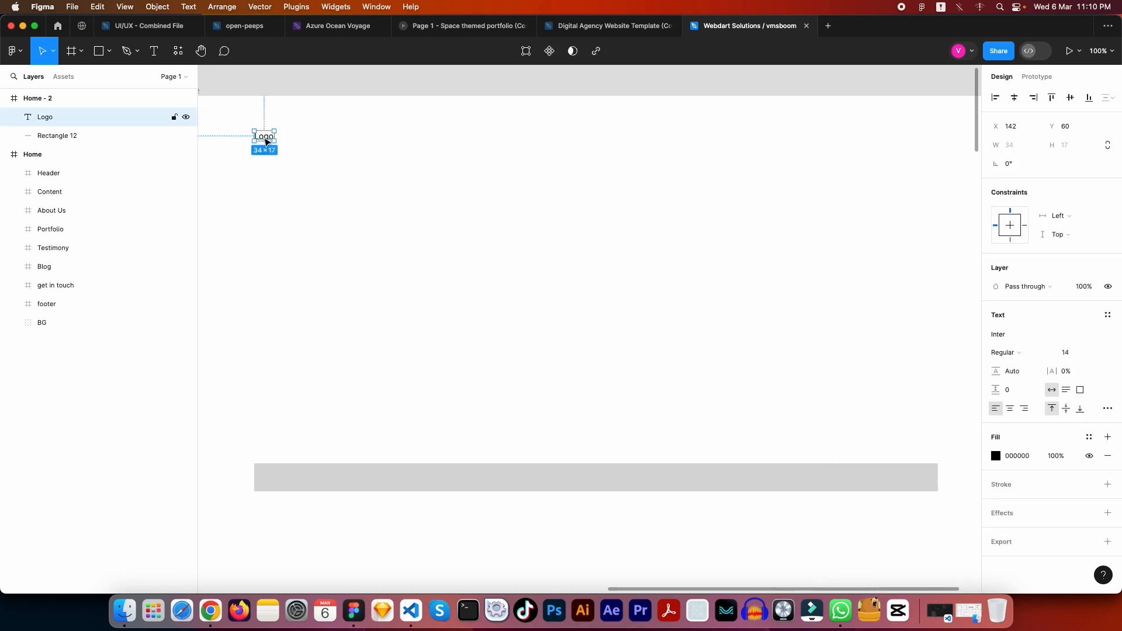
{"action": "left_click", "coordinate": [1074, 355]}
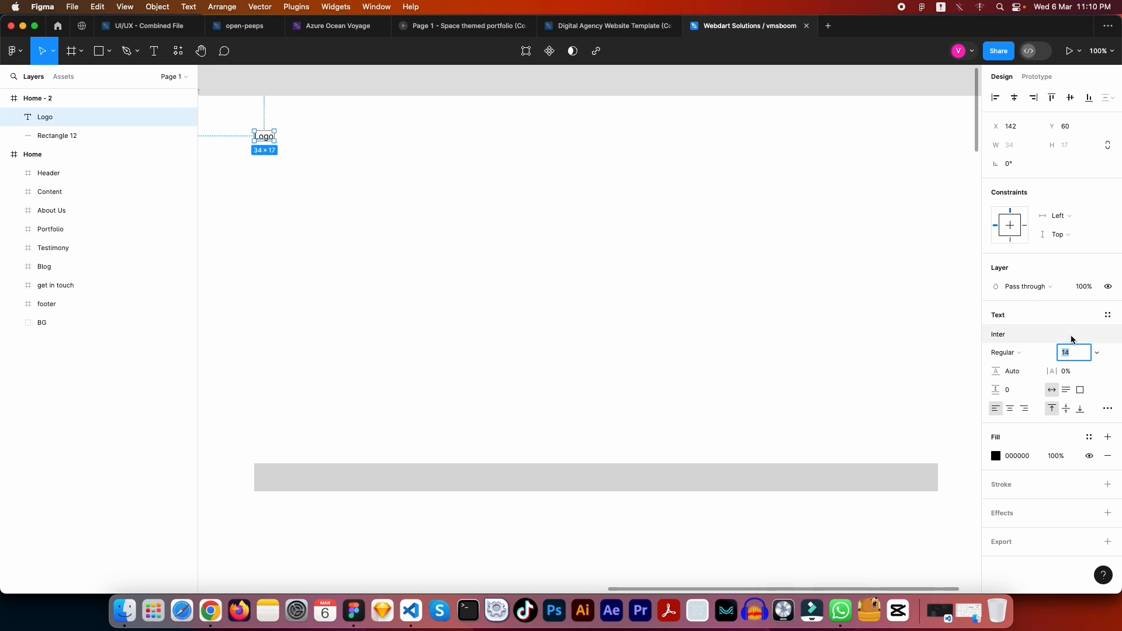
{"action": "type", "text": "20"}
{"action": "key", "text": "Return"}
{"action": "left_click", "coordinate": [1072, 353]}
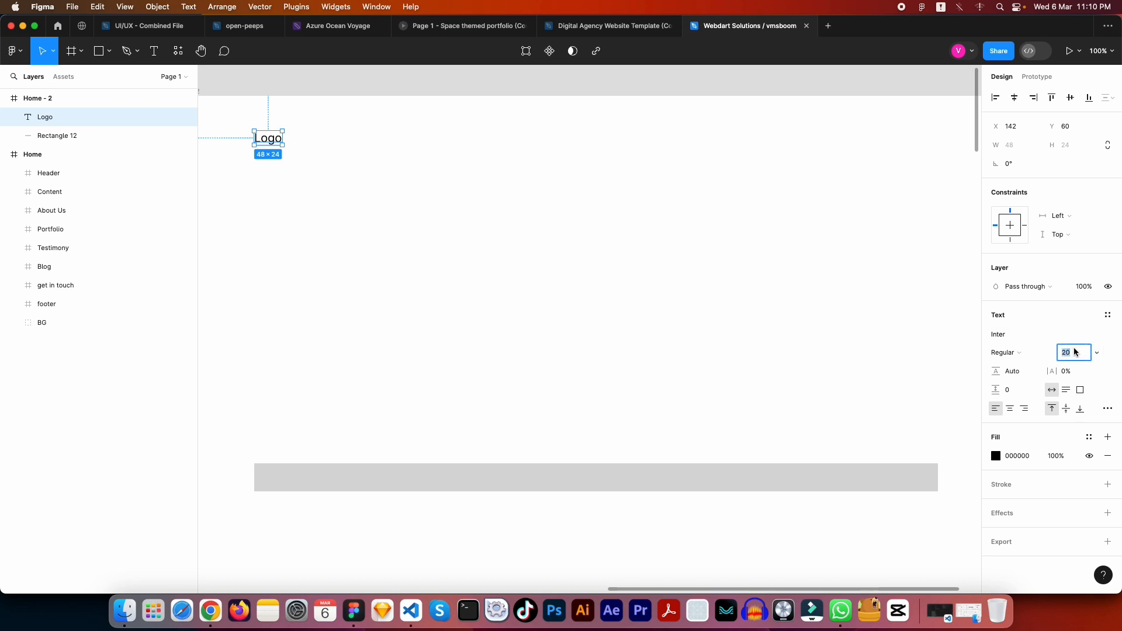
{"action": "key", "text": "Down"}
{"action": "key", "text": "Down"}
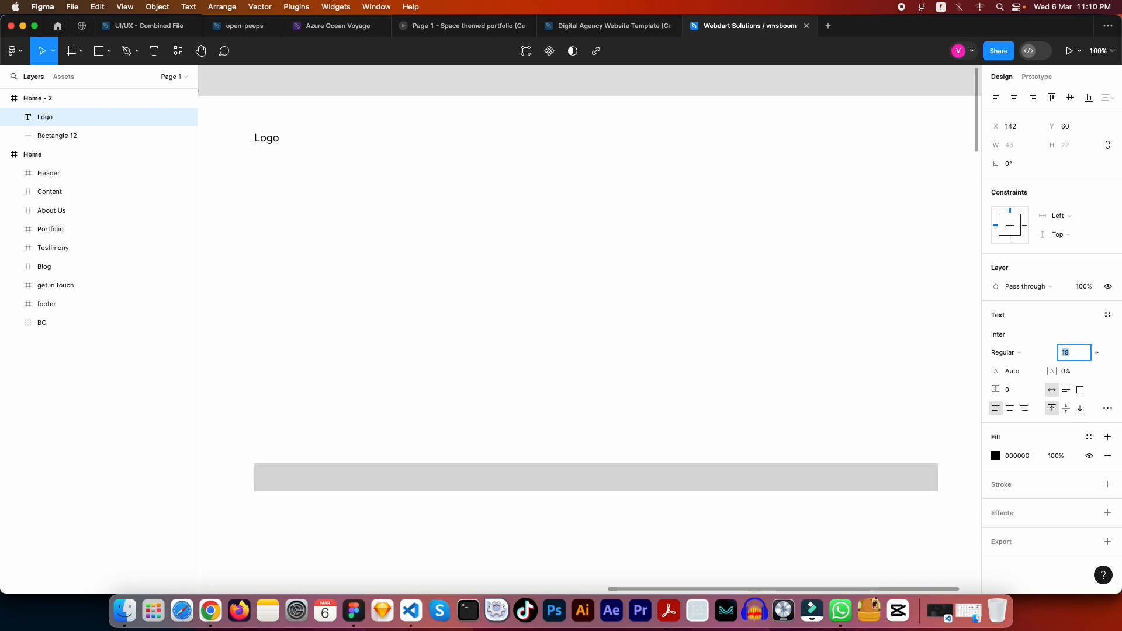
{"action": "left_click", "coordinate": [1040, 353]}
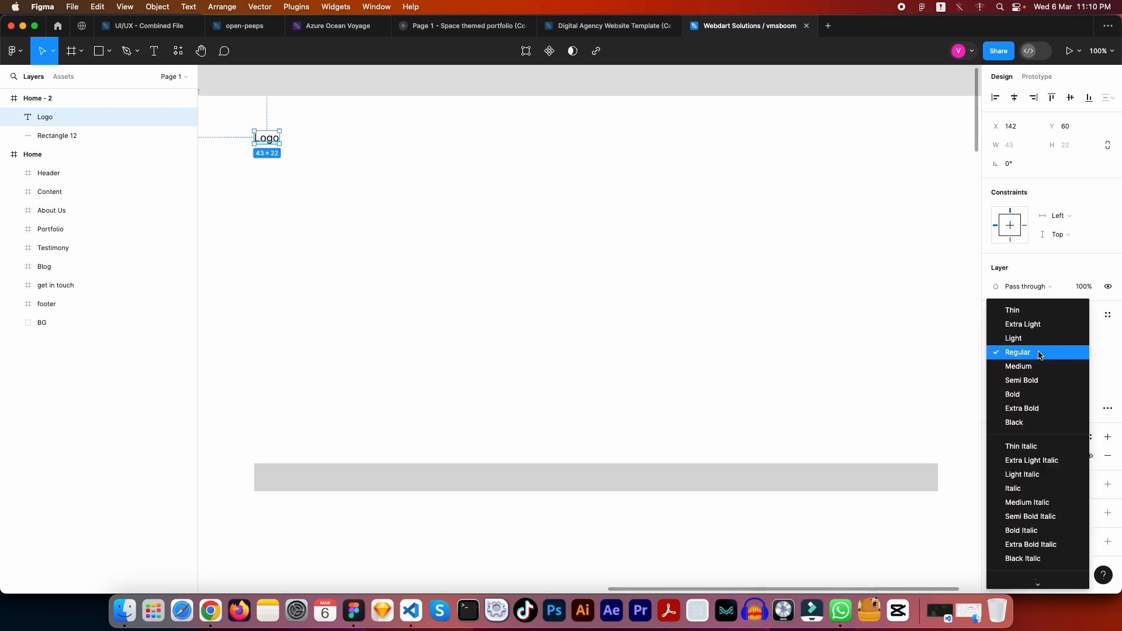
{"action": "left_click", "coordinate": [1028, 395]}
{"action": "left_click", "coordinate": [653, 284]}
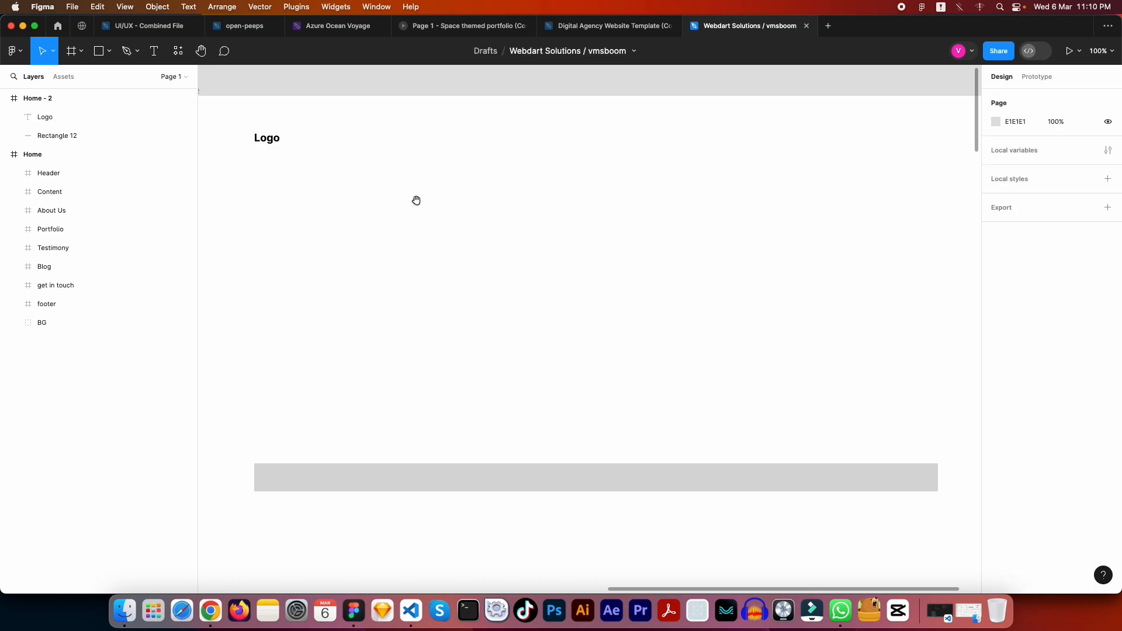
Step: Add the text "Home" to the right of the Logo text in the Home - 2 header
{"action": "key", "text": "t"}
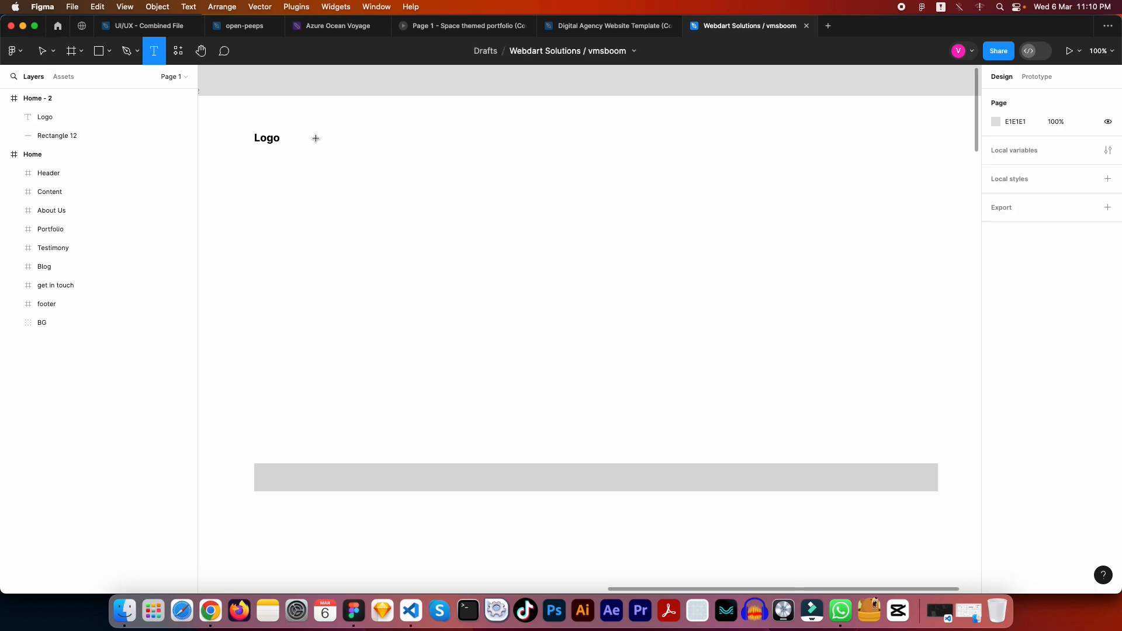
{"action": "left_click", "coordinate": [316, 140]}
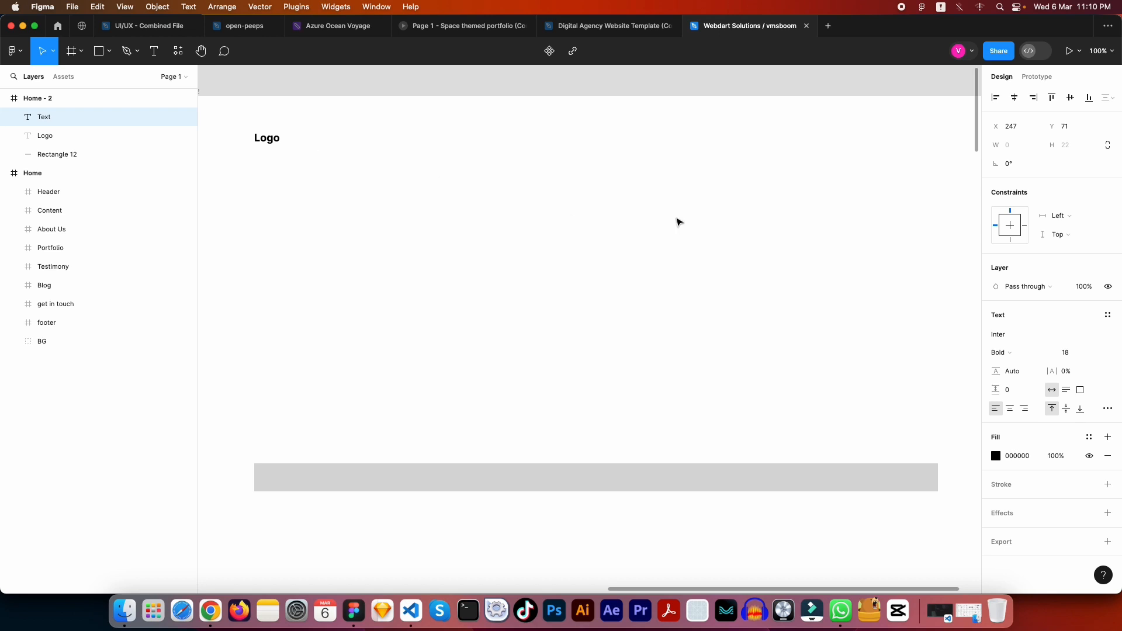
{"action": "type", "text": "Home"}
{"action": "key", "text": "Escape"}
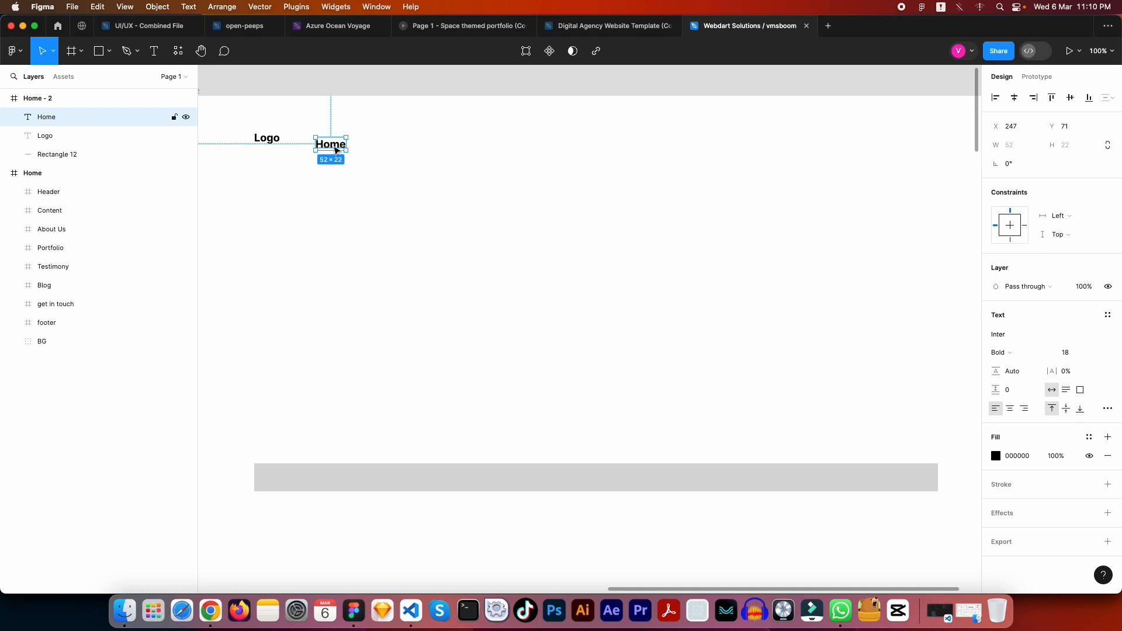
Step: Move the Home text level with the Logo text at Y 60 and shift it to X 256
{"action": "left_click_drag", "start_coordinate": [337, 147], "coordinate": [337, 144]}
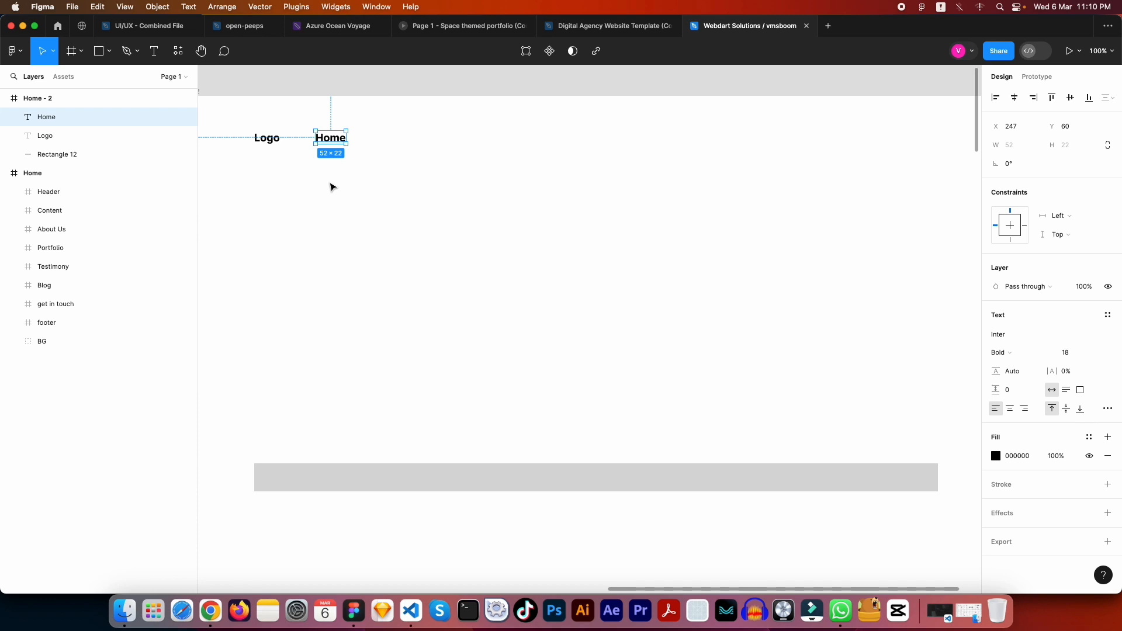
{"action": "mouse_move", "coordinate": [333, 141]}
{"action": "left_mouse_down"}
{"action": "mouse_move", "coordinate": [330, 180]}
{"action": "mouse_move", "coordinate": [332, 145]}
{"action": "left_mouse_up"}
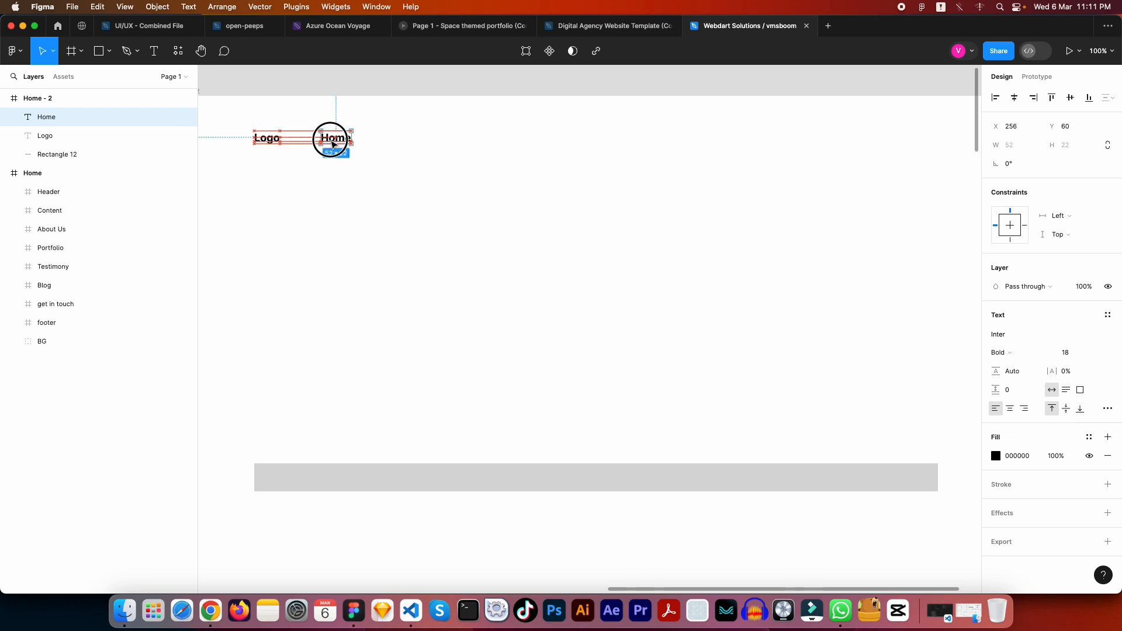
{"action": "key", "text": "space"}
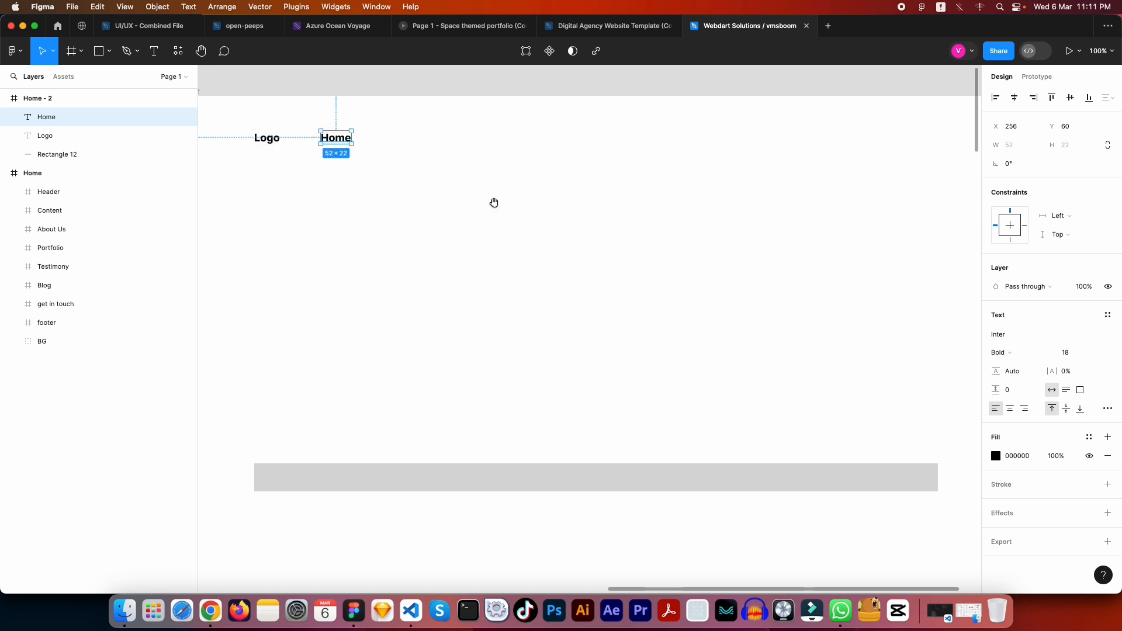
Step: Check the reference menu's Home text style, and set the font of the Logo and Home texts in Home - 2 to Poppins
{"action": "left_click_drag", "start_coordinate": [477, 226], "coordinate": [690, 241]}
{"action": "left_click_drag", "start_coordinate": [329, 302], "coordinate": [798, 311]}
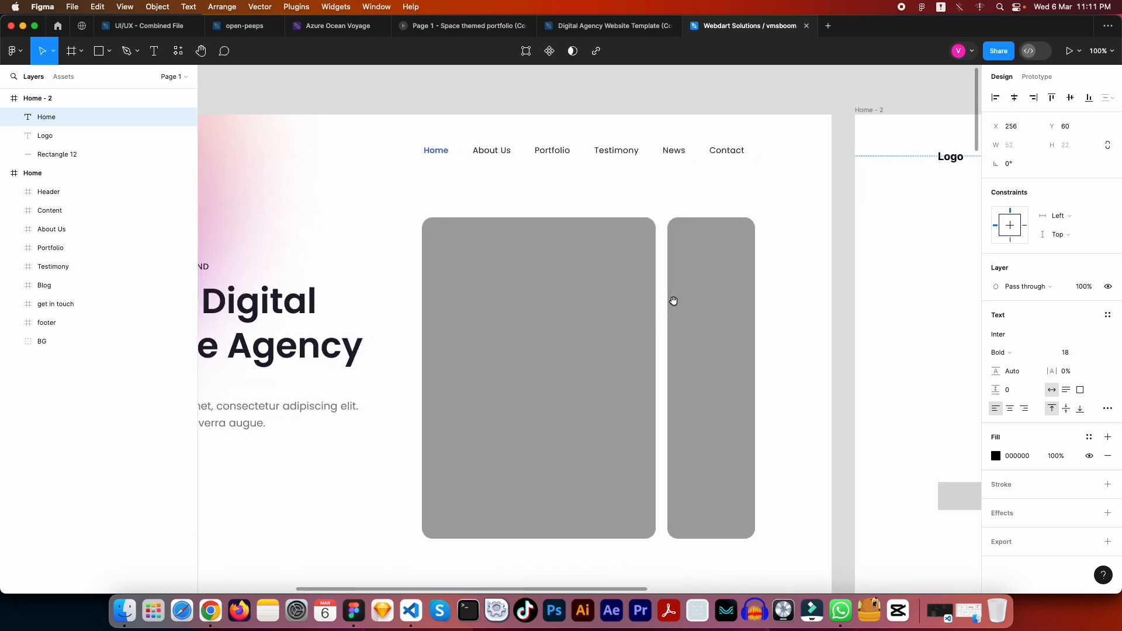
{"action": "scroll", "coordinate": [671, 300], "scroll_direction": "right", "scroll_amount": 4}
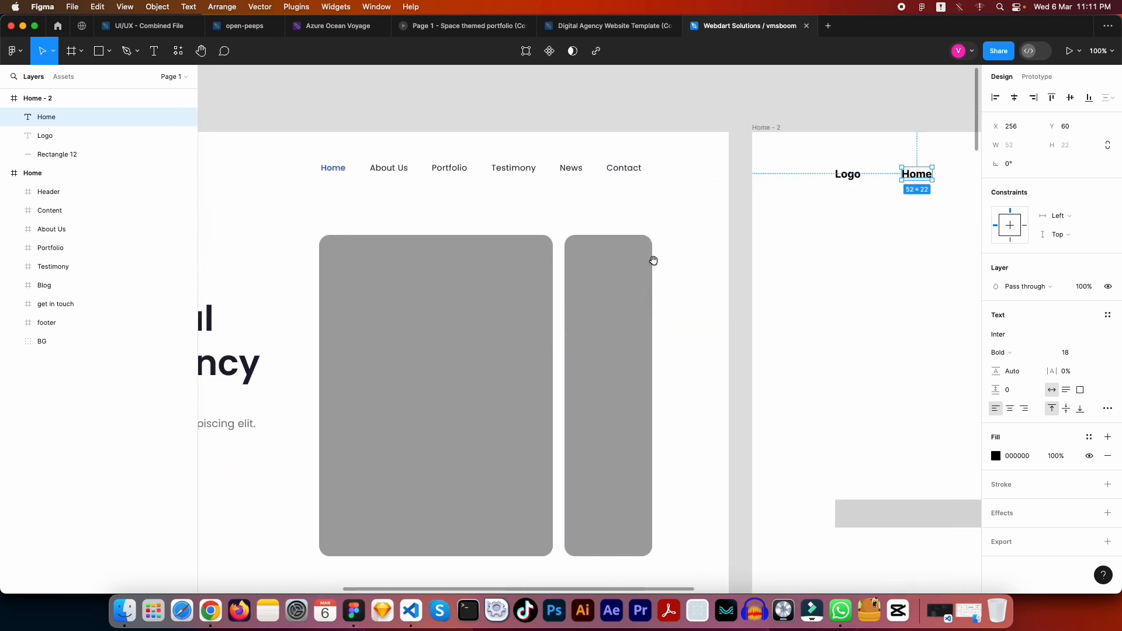
{"action": "left_click", "coordinate": [336, 174], "text": "super"}
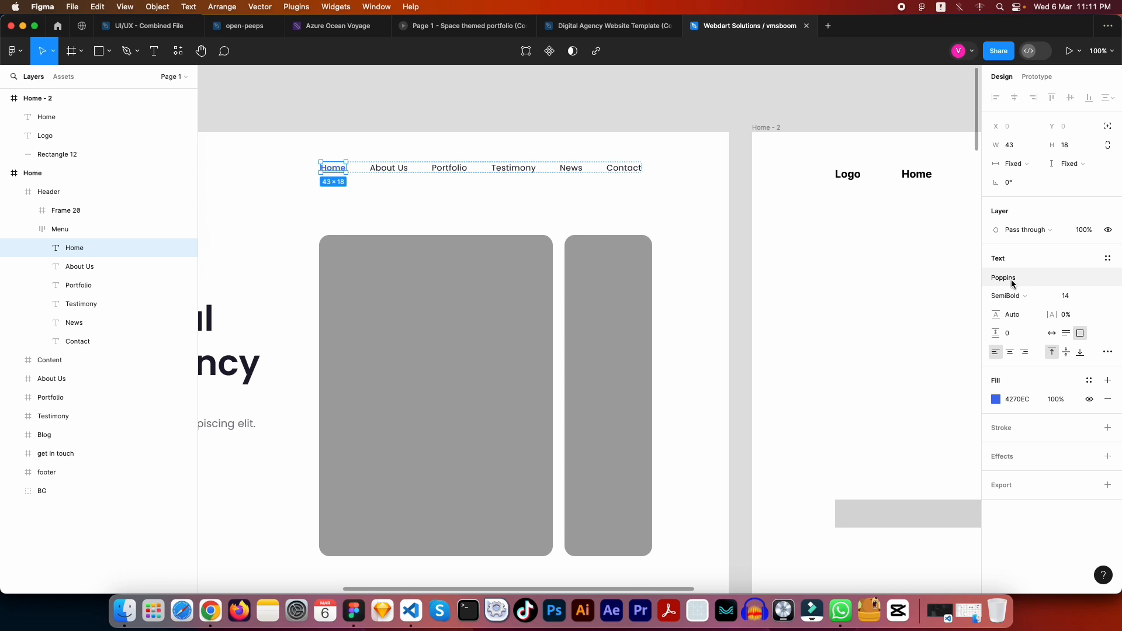
{"action": "left_click", "coordinate": [941, 201]}
{"action": "left_click_drag", "start_coordinate": [938, 194], "coordinate": [812, 168]}
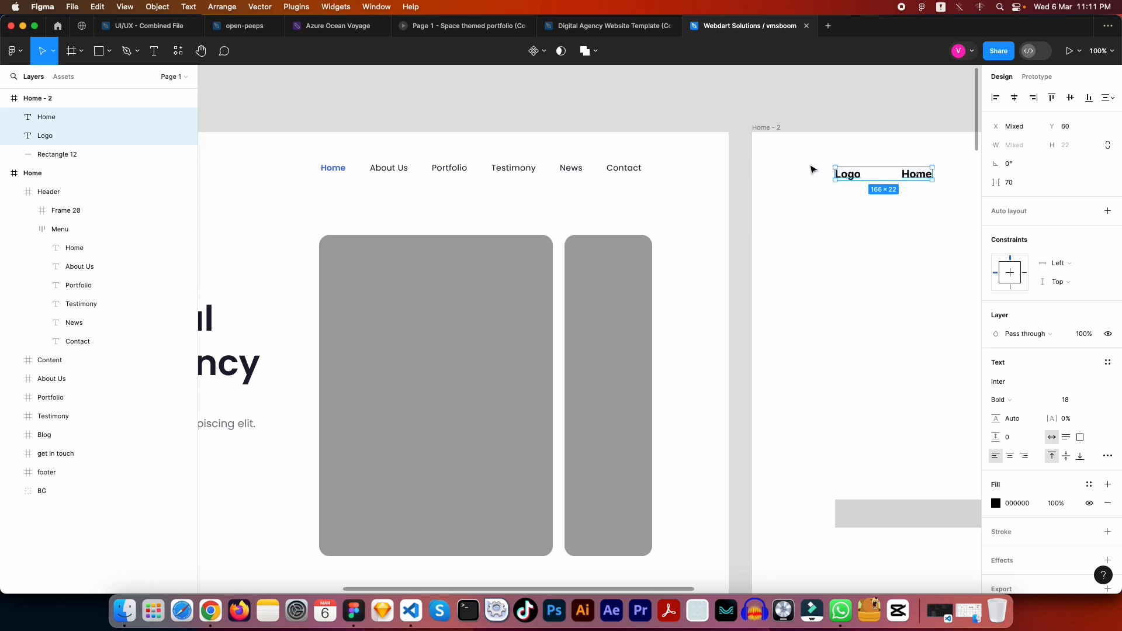
{"action": "left_click", "coordinate": [1015, 384]}
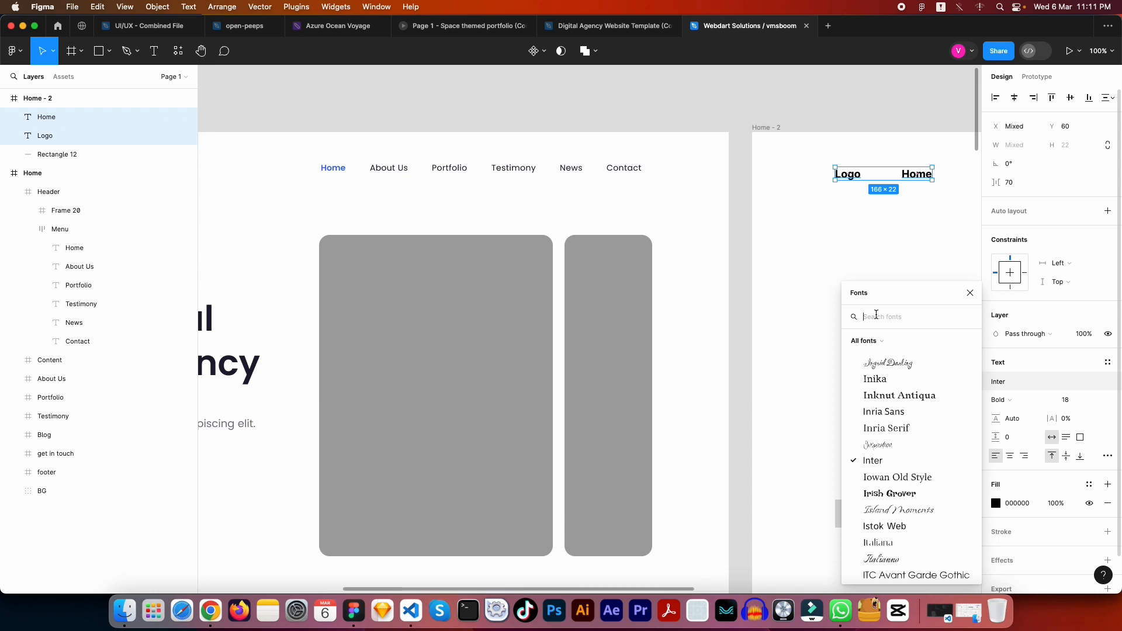
{"action": "type", "text": "popp"}
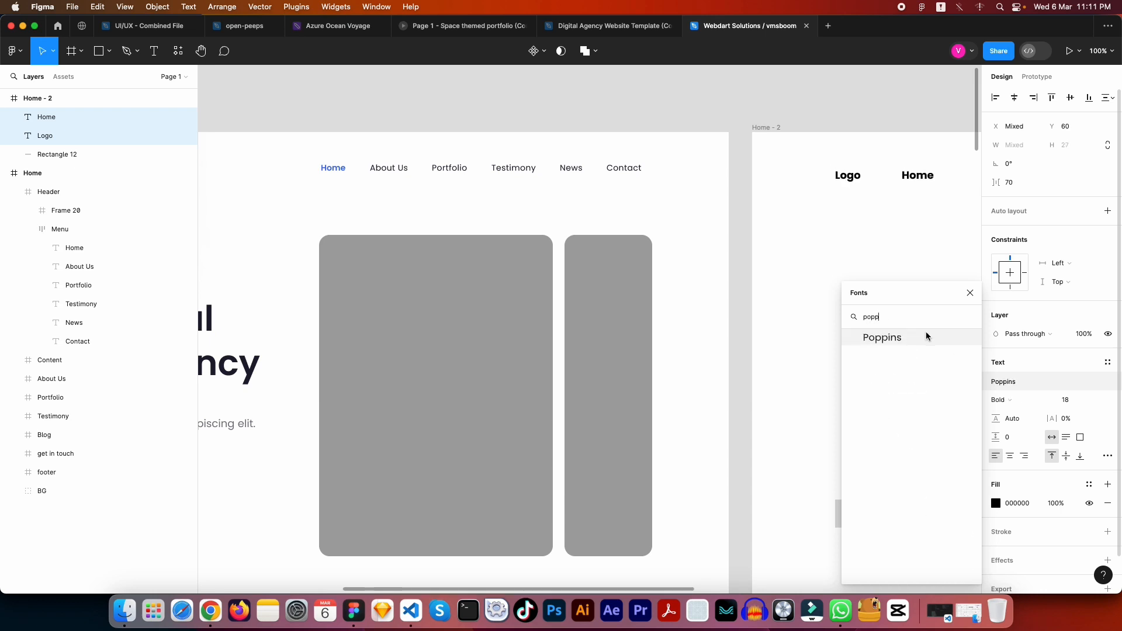
{"action": "left_click", "coordinate": [892, 337]}
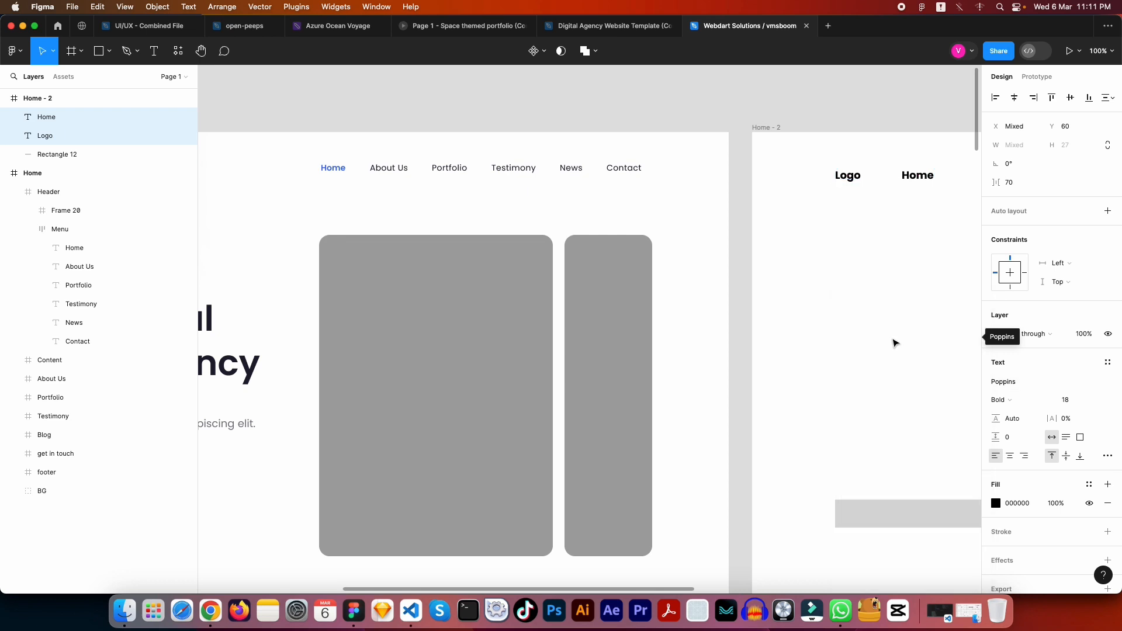
{"action": "left_click", "coordinate": [819, 116]}
Step: Inspect the weight, size, letter spacing and fill colour of the About Us text in the reference Home menu
{"action": "left_click_drag", "start_coordinate": [818, 235], "coordinate": [765, 230]}
{"action": "left_click", "coordinate": [321, 167]}
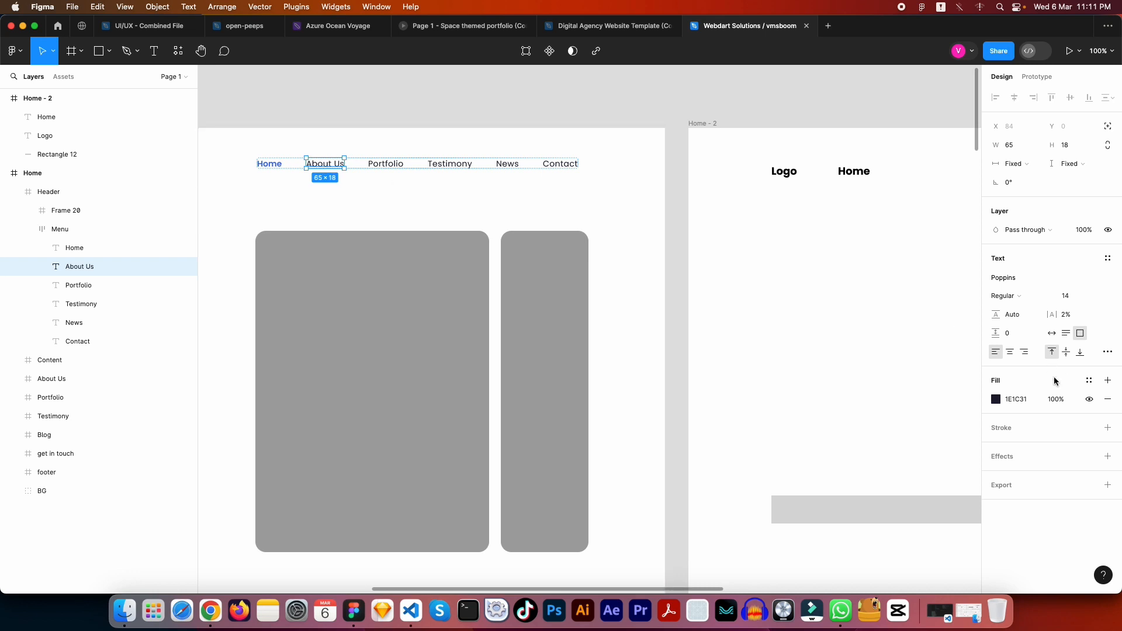
{"action": "left_click", "coordinate": [1027, 403]}
{"action": "left_click", "coordinate": [391, 138]}
{"action": "scroll", "coordinate": [544, 190], "scroll_direction": "right", "scroll_amount": 10}
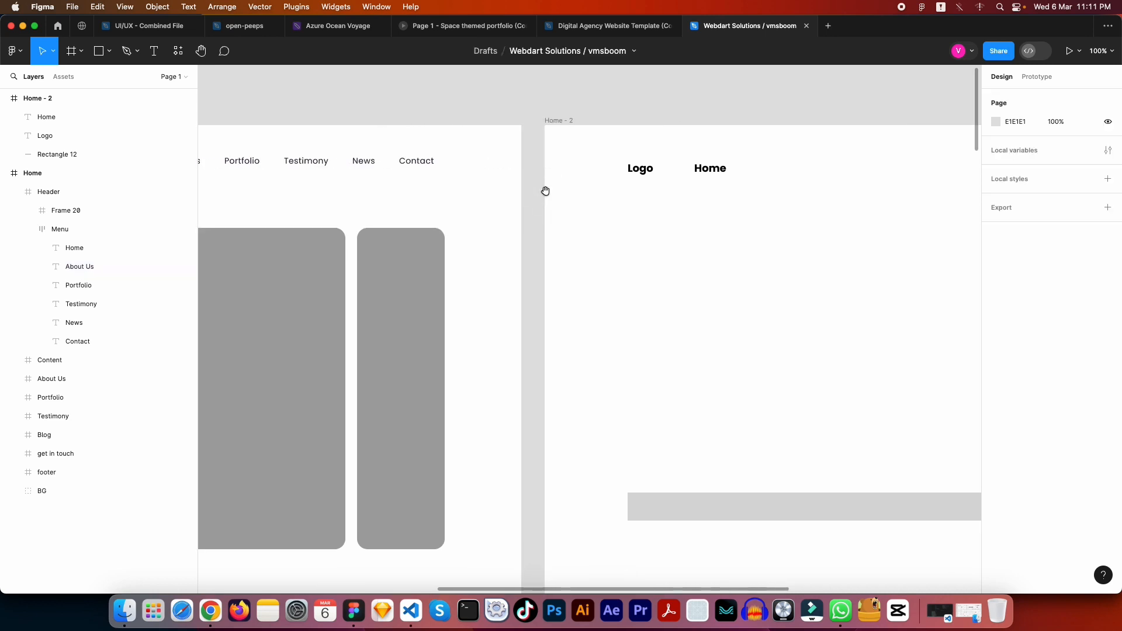
{"action": "scroll", "coordinate": [580, 204], "scroll_direction": "left", "scroll_amount": 10}
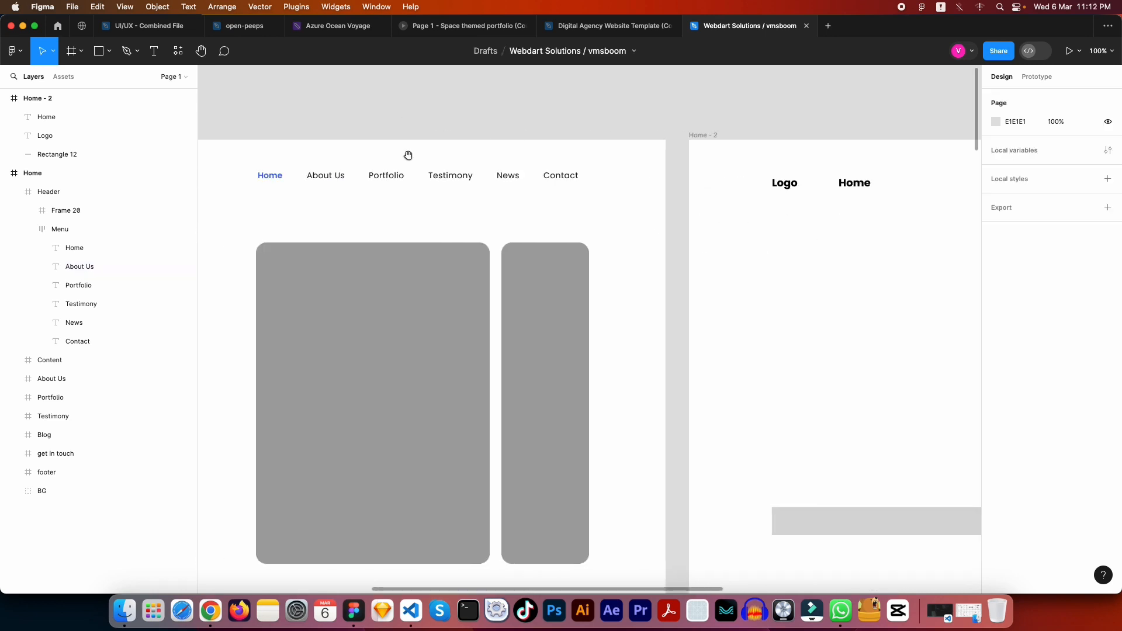
{"action": "left_click", "coordinate": [326, 178]}
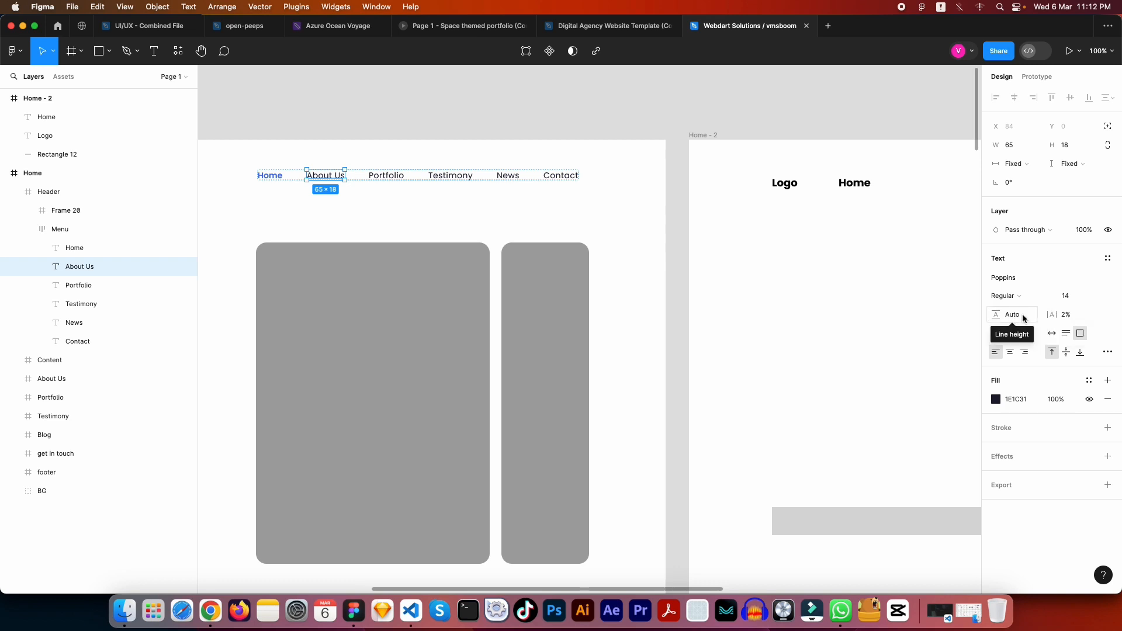
{"action": "left_click", "coordinate": [855, 203]}
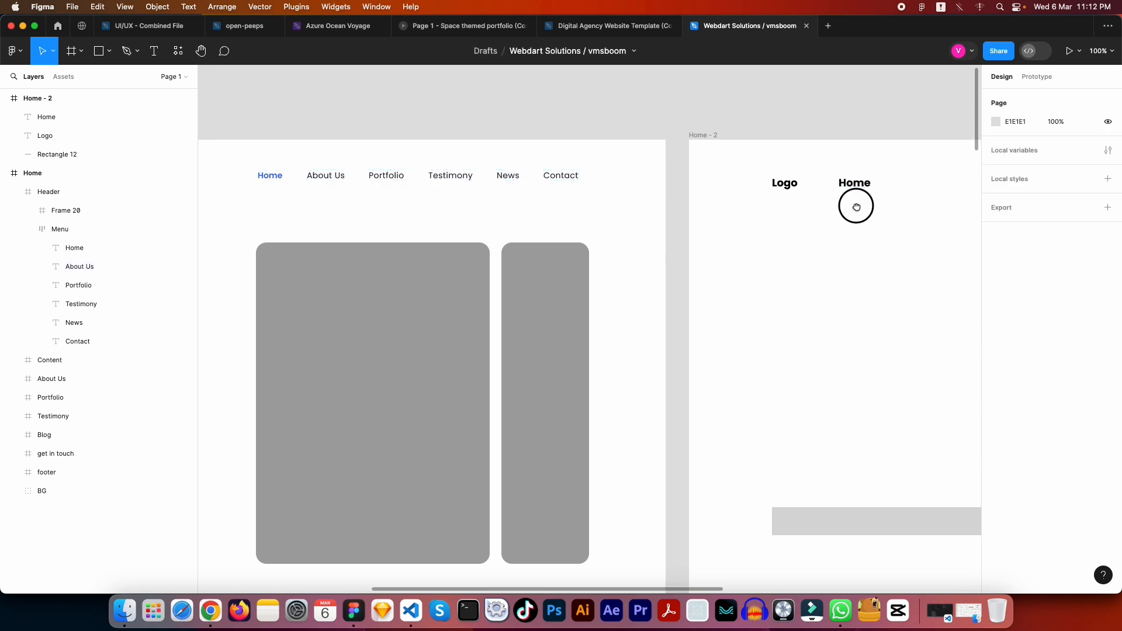
Step: Set the Home - 2 header's Home text to Regular weight with fill colour 1E1C31
{"action": "scroll", "coordinate": [854, 203], "scroll_direction": "right", "scroll_amount": 5}
{"action": "left_click", "coordinate": [607, 204]}
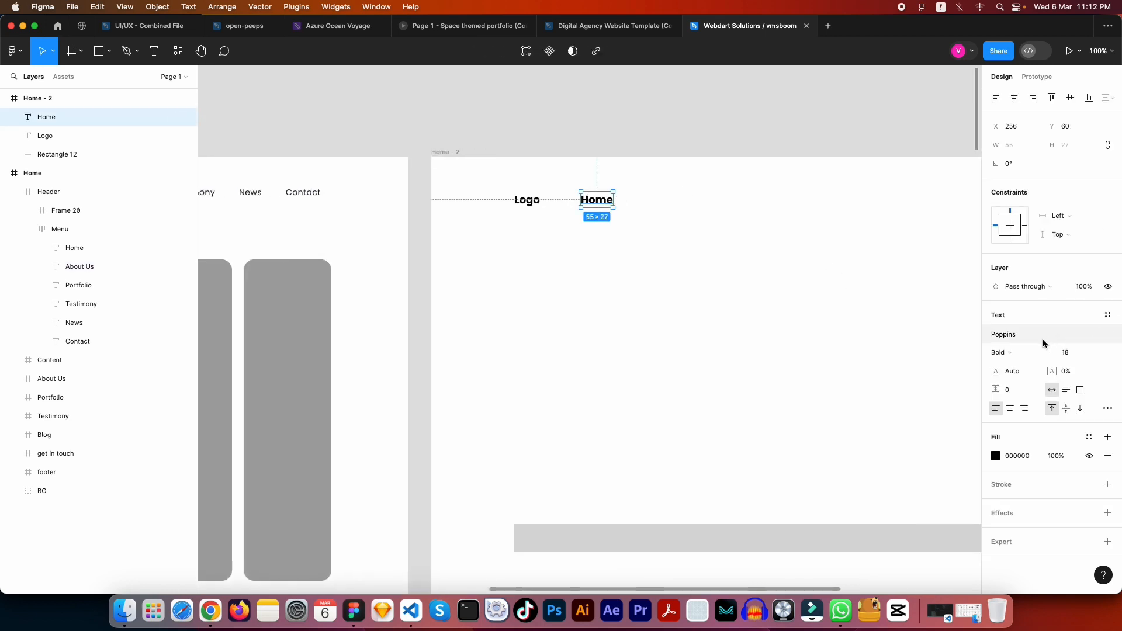
{"action": "left_click", "coordinate": [1028, 353]}
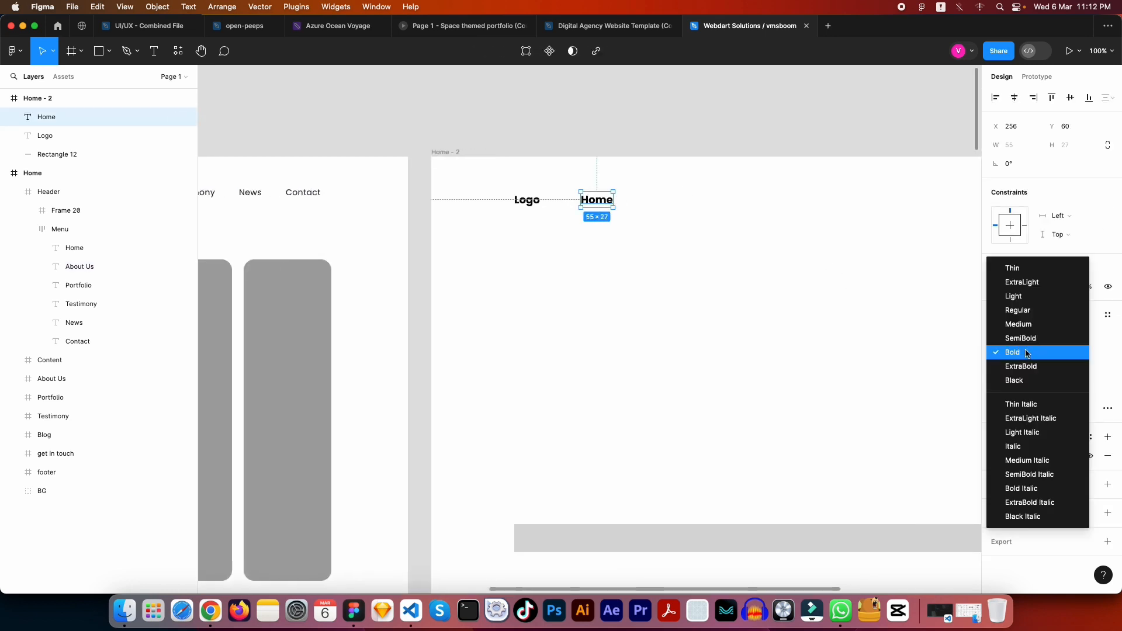
{"action": "left_click", "coordinate": [1027, 314]}
{"action": "left_click", "coordinate": [1023, 456]}
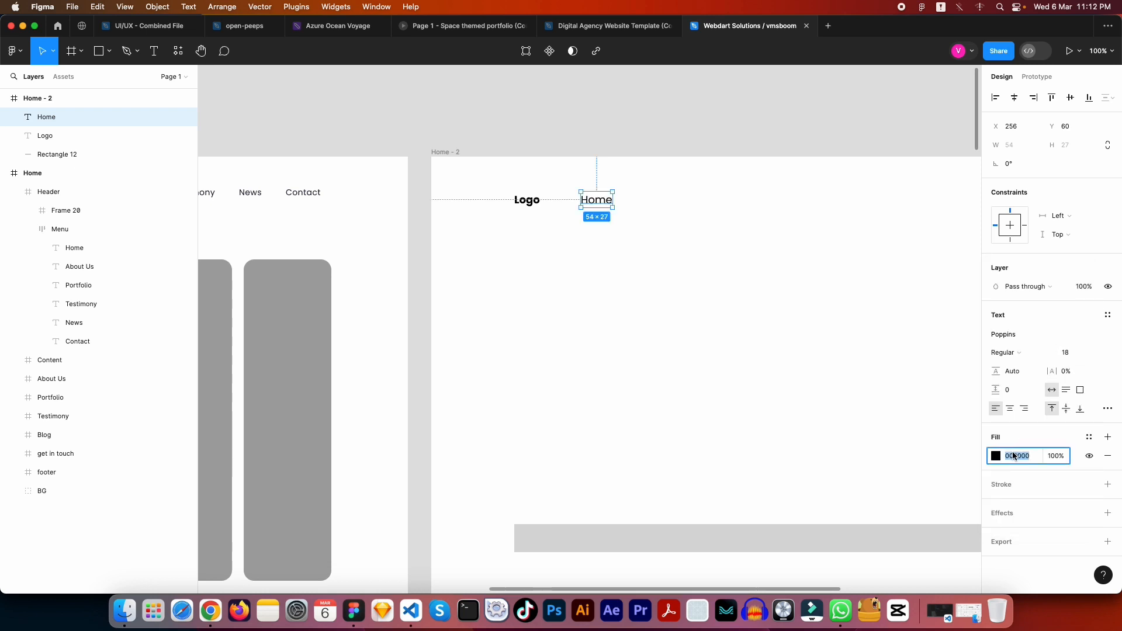
{"action": "type", "text": "1E1C31"}
{"action": "key", "text": "Tab"}
{"action": "key", "text": "Tab"}
{"action": "key", "text": "Tab"}
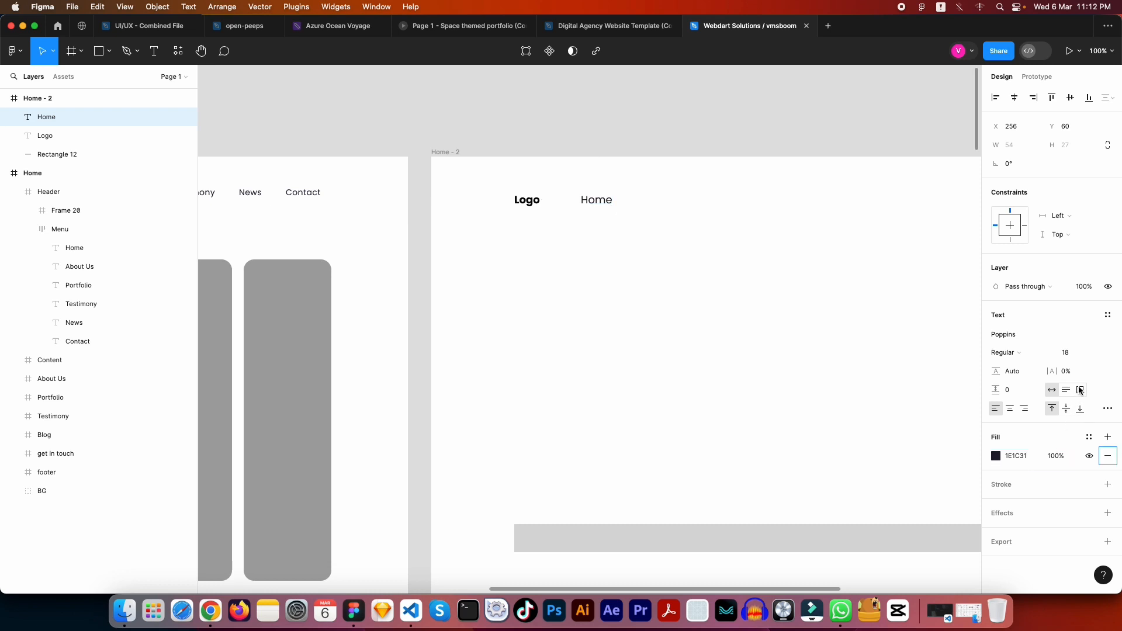
Step: Set the Home text's font size to 14 and its letter spacing to 2%
{"action": "left_click", "coordinate": [1075, 356]}
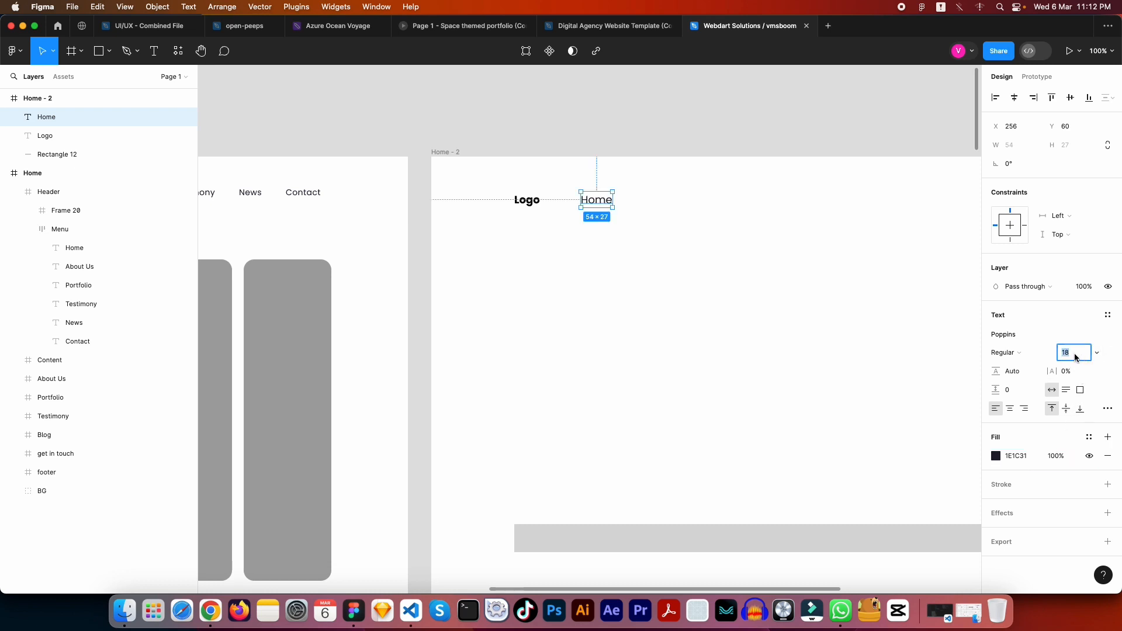
{"action": "type", "text": "1"}
{"action": "key", "text": "Return"}
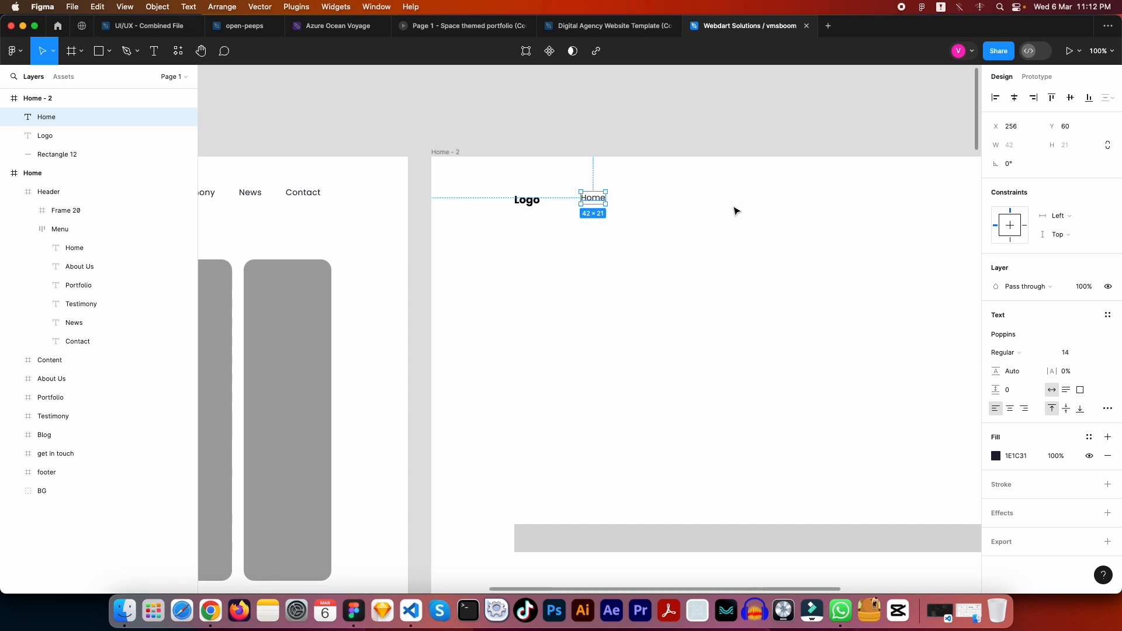
{"action": "left_click", "coordinate": [1073, 377]}
{"action": "type", "text": "2"}
{"action": "key", "text": "Return"}
{"action": "left_click", "coordinate": [623, 211]}
Step: Nudge the Home text down to Y 63 to centre it vertically on the Logo text, and check the pair's alignment
{"action": "left_click", "coordinate": [596, 202]}
{"action": "key", "text": "Down"}
{"action": "key", "text": "Down"}
{"action": "key", "text": "Down"}
{"action": "key", "text": "Down"}
{"action": "key", "text": "Down"}
{"action": "key", "text": "Down"}
{"action": "key", "text": "Down"}
{"action": "key", "text": "Down"}
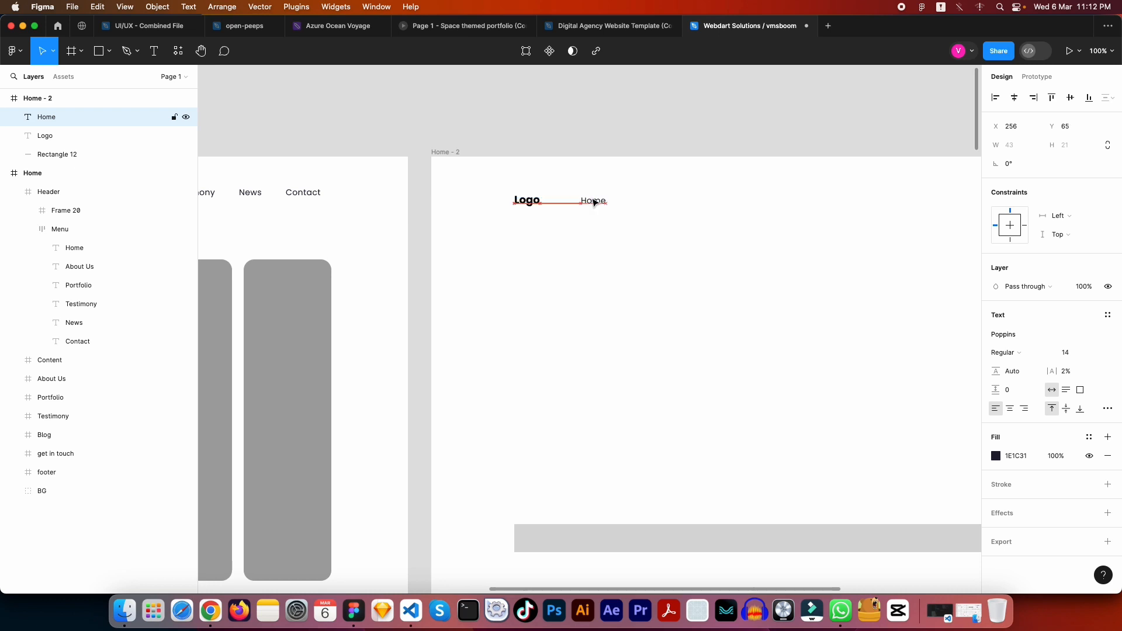
{"action": "key", "text": "Up"}
{"action": "key", "text": "Up"}
{"action": "key", "text": "Up"}
{"action": "key", "text": "Up"}
{"action": "key", "text": "Down"}
{"action": "key", "text": "Down"}
{"action": "left_click", "coordinate": [592, 202]}
{"action": "key", "text": "Up"}
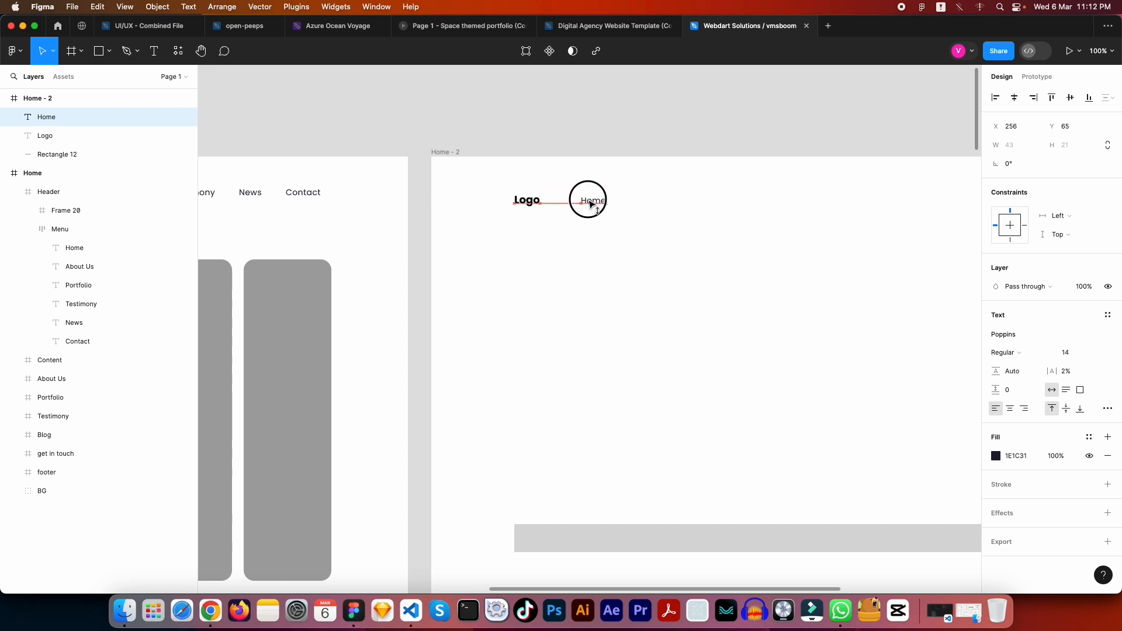
{"action": "key", "text": "Up"}
{"action": "key", "text": "Up"}
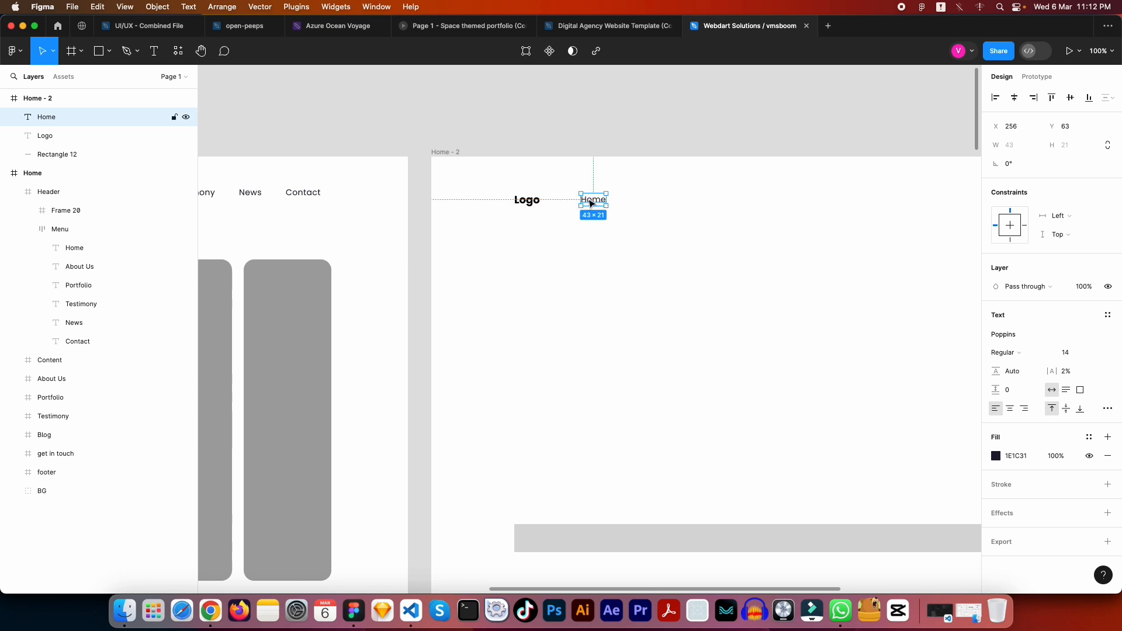
{"action": "scroll", "coordinate": [591, 208], "scroll_direction": "right", "scroll_amount": 5}
{"action": "scroll", "coordinate": [591, 207], "scroll_direction": "down", "scroll_amount": 1}
{"action": "left_click", "coordinate": [398, 166], "text": "shift"}
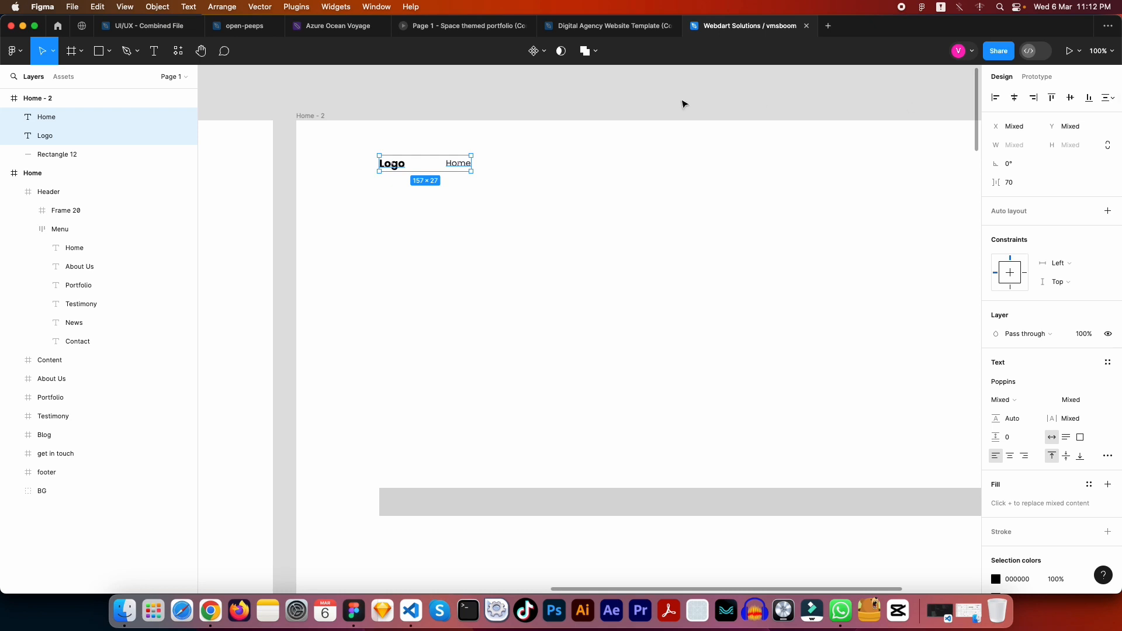
{"action": "left_click", "coordinate": [535, 109]}
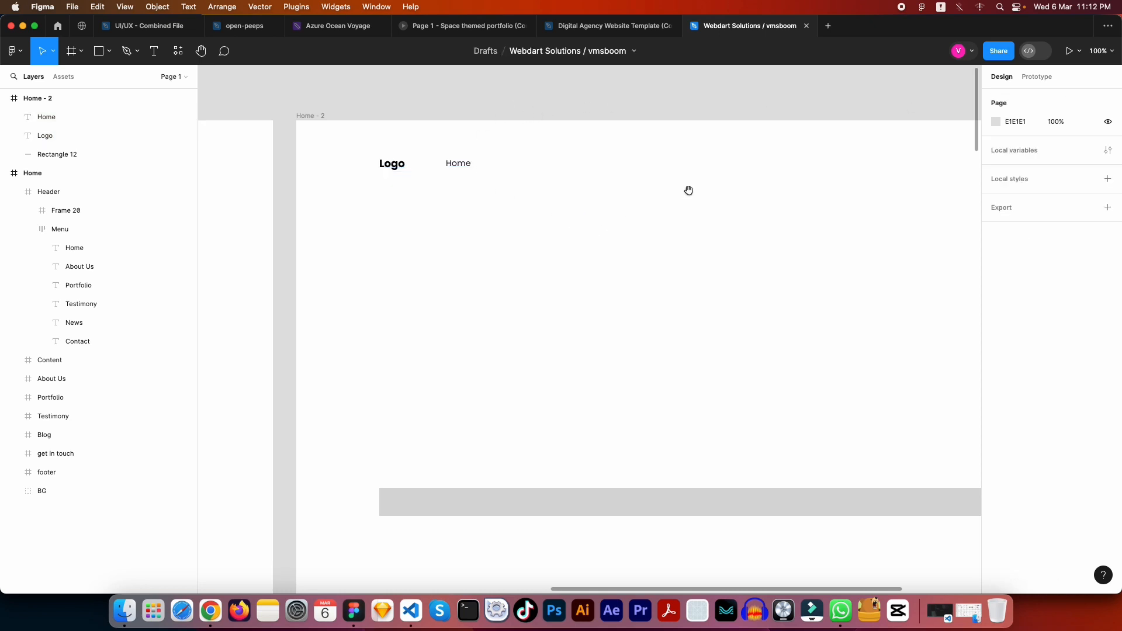
Step: Move the Home text further right along the Home - 2 header and duplicate it to its right at X 656
{"action": "left_click_drag", "start_coordinate": [688, 191], "coordinate": [644, 176]}
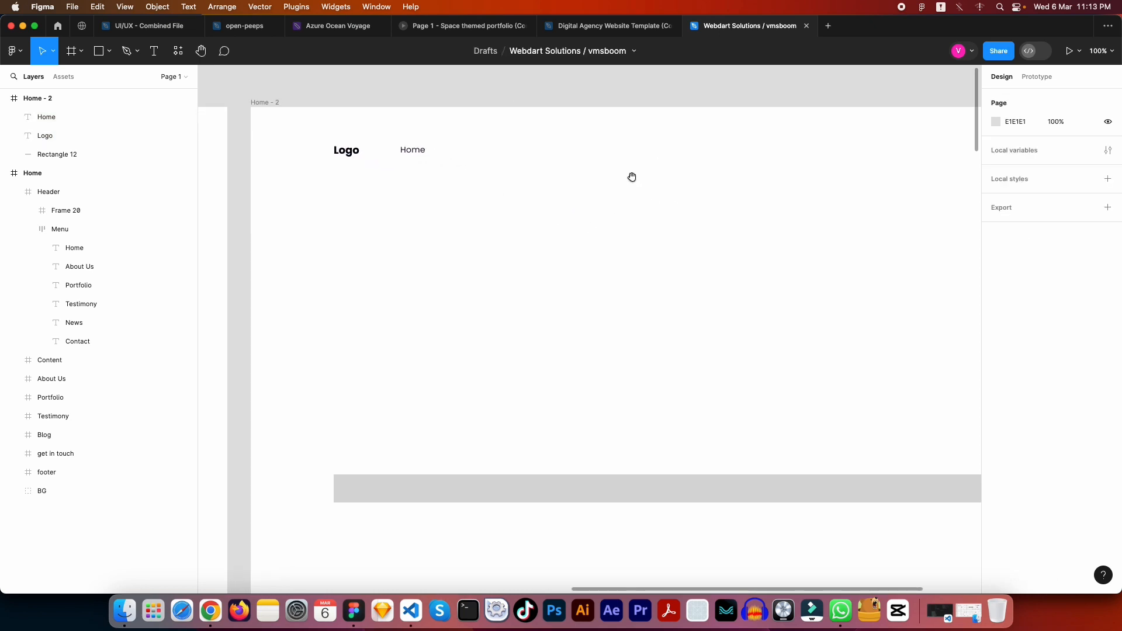
{"action": "left_click", "coordinate": [413, 151]}
{"action": "scroll", "coordinate": [514, 183], "scroll_direction": "down", "scroll_amount": 2}
{"action": "scroll", "coordinate": [514, 185], "scroll_direction": "down", "scroll_amount": 5}
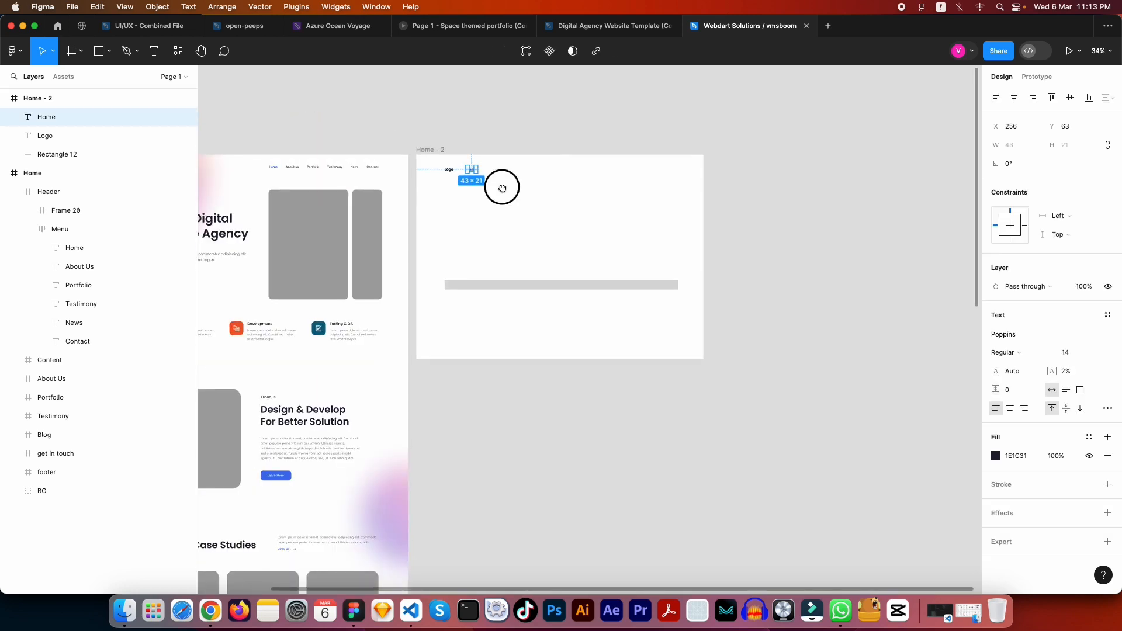
{"action": "scroll", "coordinate": [509, 183], "scroll_direction": "left", "scroll_amount": 2}
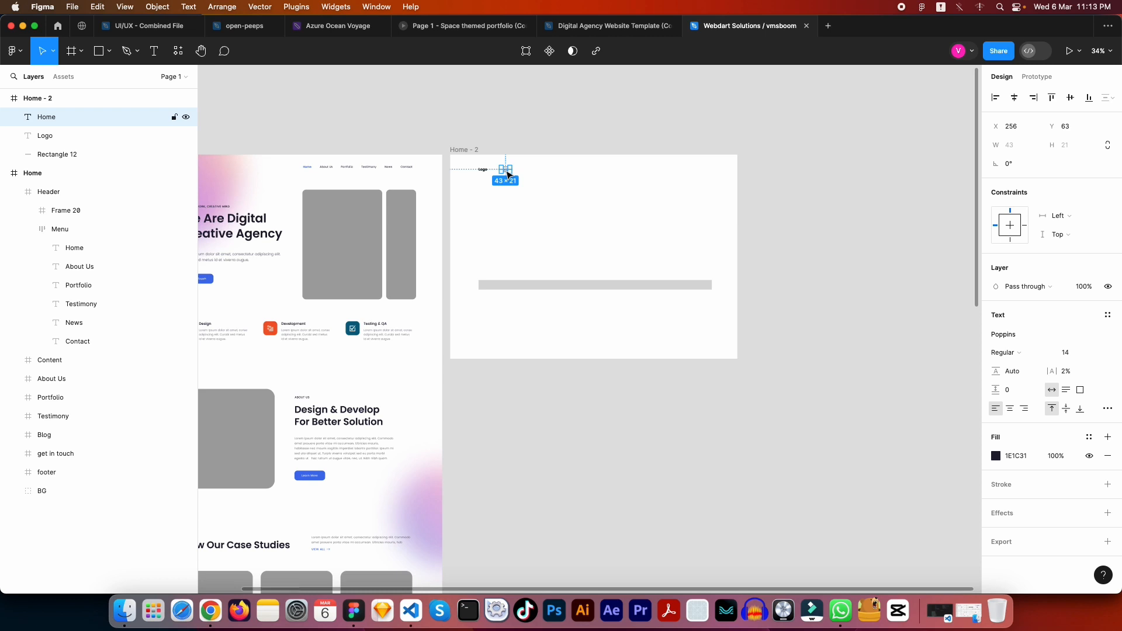
{"action": "left_click_drag", "start_coordinate": [507, 174], "coordinate": [533, 175]}
{"action": "scroll", "coordinate": [385, 162], "scroll_direction": "up", "scroll_amount": 3}
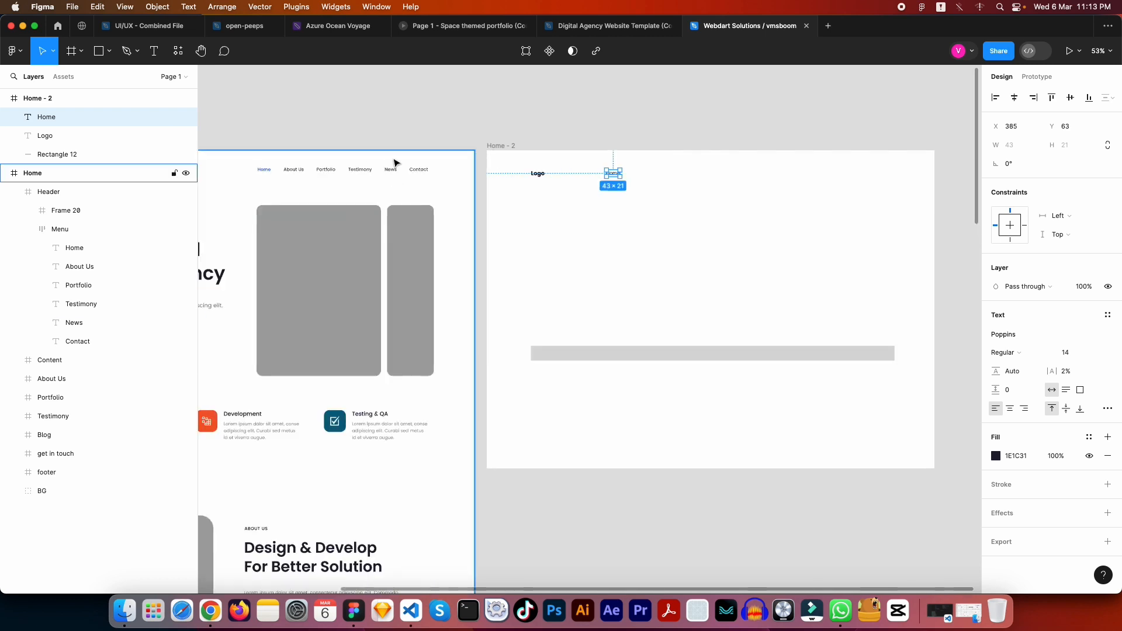
{"action": "scroll", "coordinate": [458, 125], "scroll_direction": "up", "scroll_amount": 2}
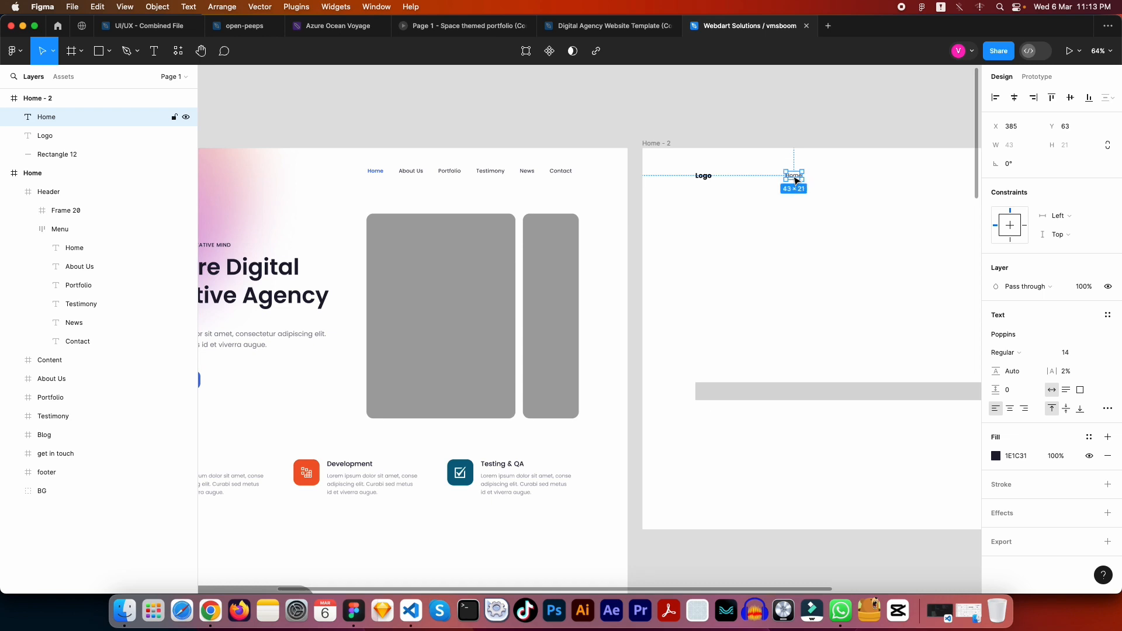
{"action": "left_click_drag", "start_coordinate": [795, 180], "coordinate": [747, 180]}
{"action": "left_click", "coordinate": [722, 179]}
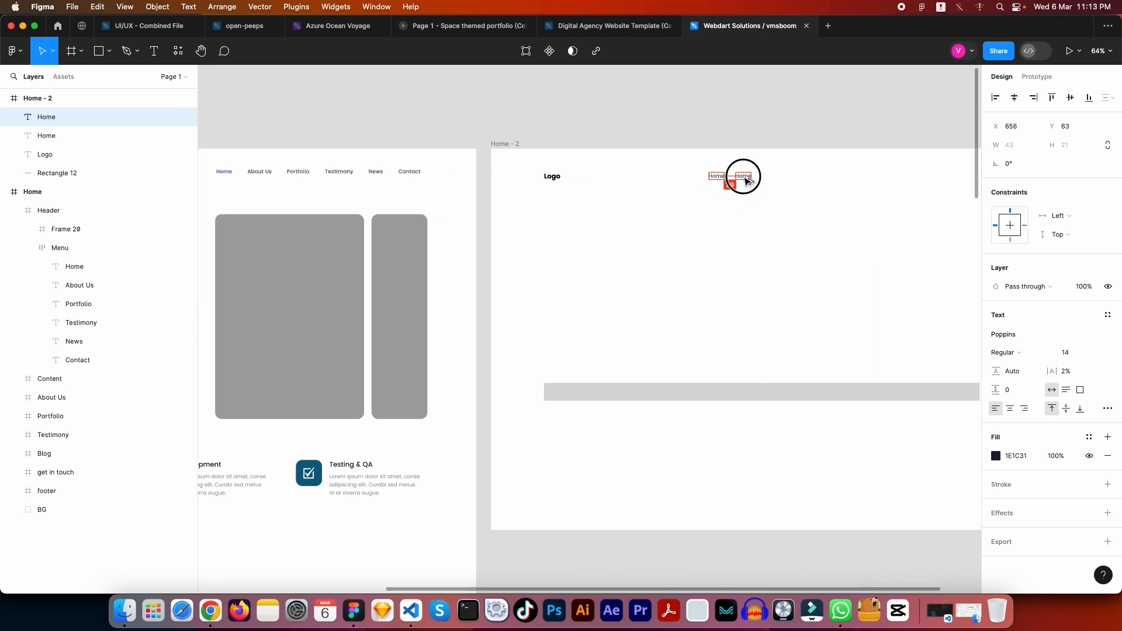
Step: Measure the gap between Home and About Us in the reference menu, check the Portfolio text, and return to the Home - 2 header
{"action": "left_click", "coordinate": [256, 175]}
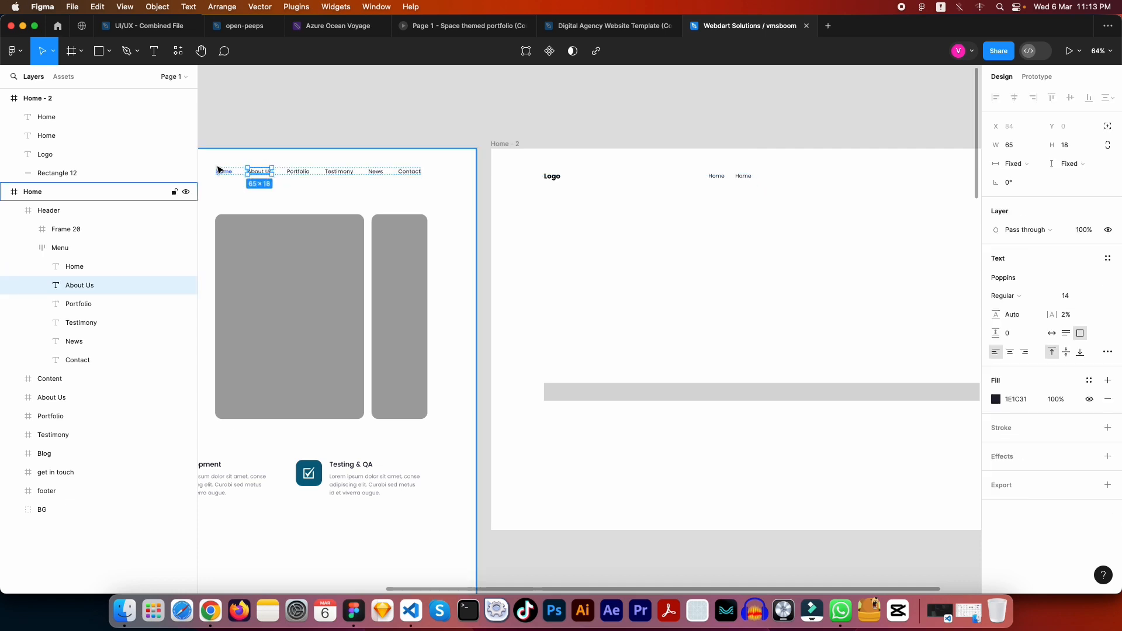
{"action": "scroll", "coordinate": [255, 177], "scroll_direction": "up", "scroll_amount": 5}
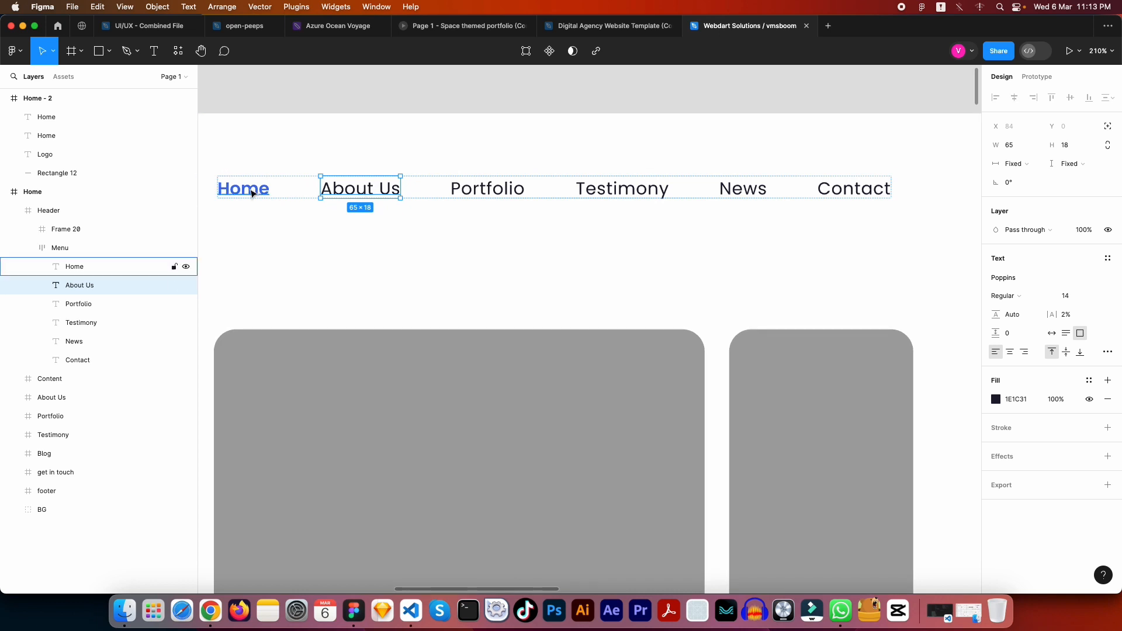
{"action": "key", "text": "alt"}
{"action": "key", "text": "alt"}
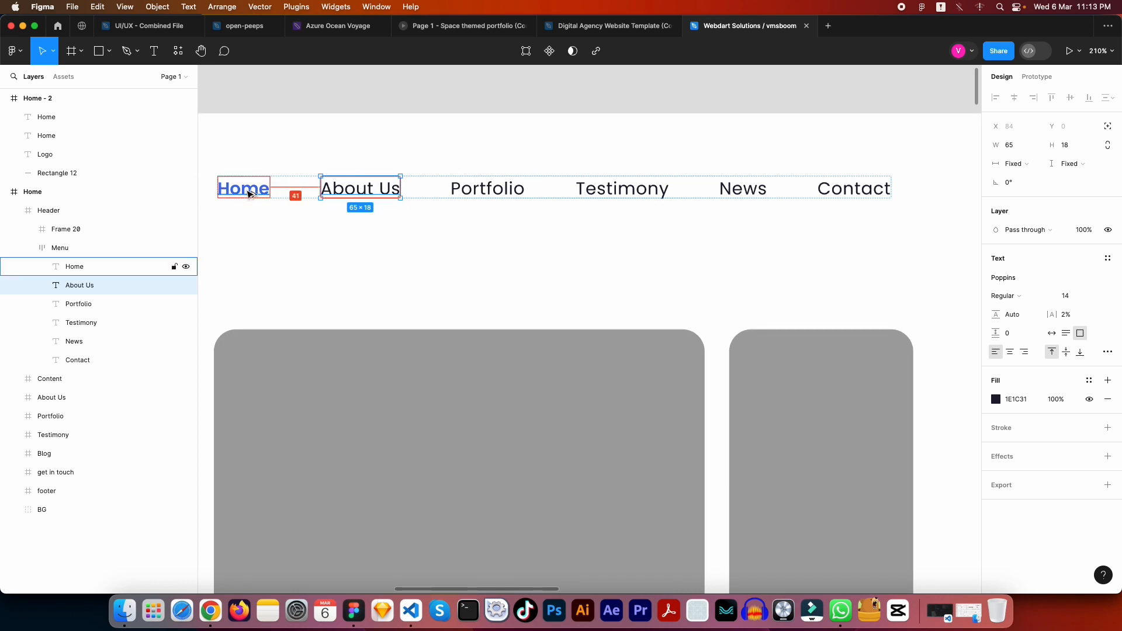
{"action": "left_click", "coordinate": [501, 191]}
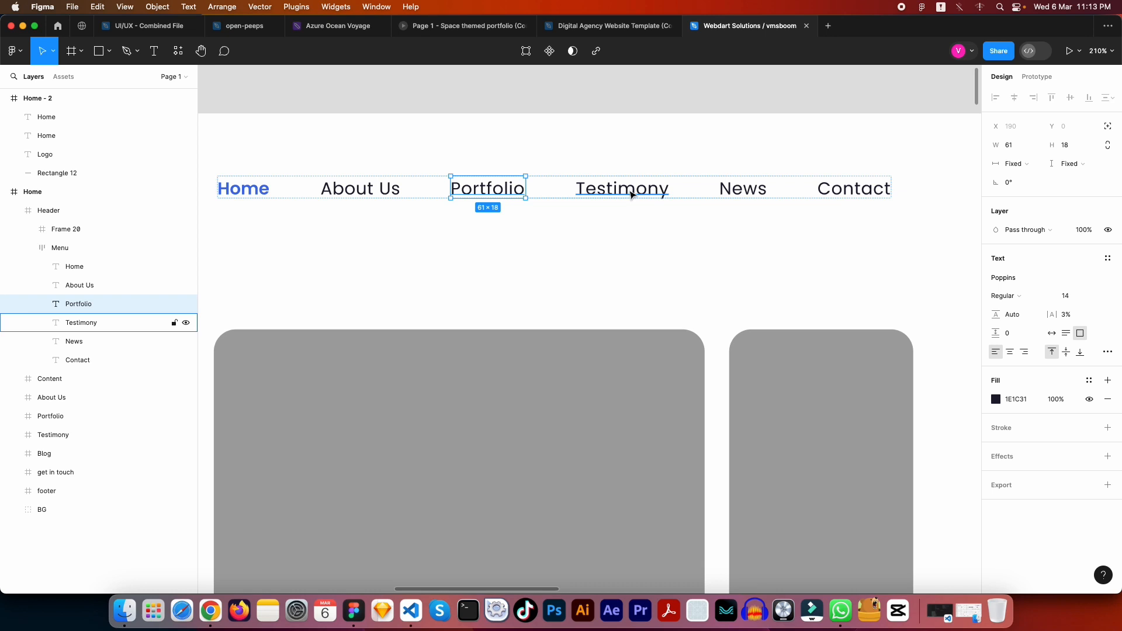
{"action": "left_click", "coordinate": [450, 151]}
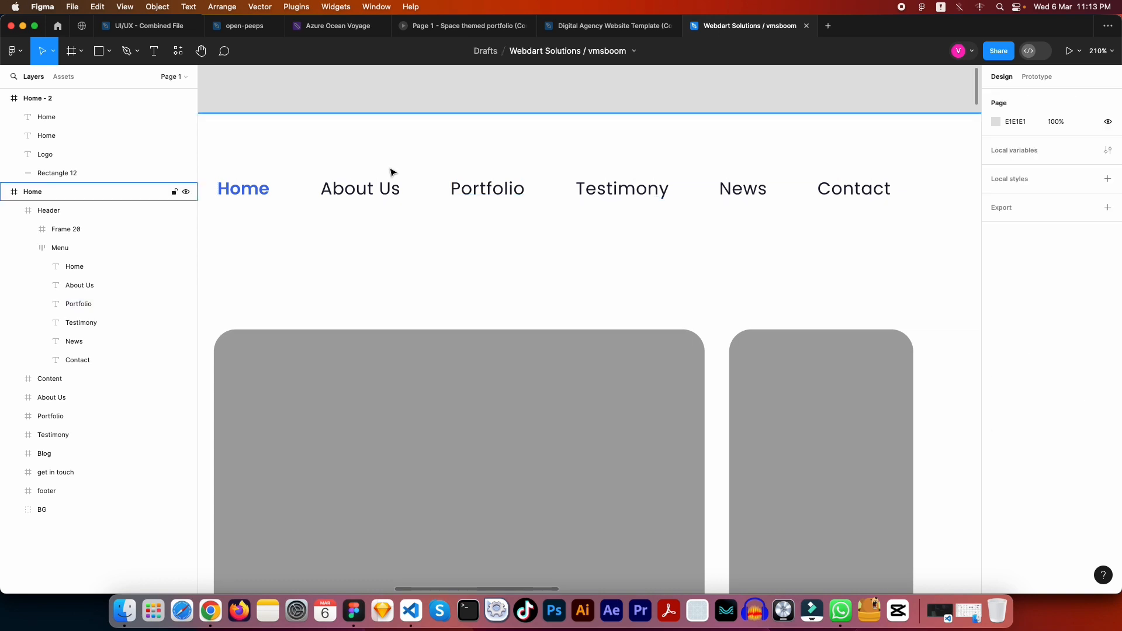
{"action": "scroll", "coordinate": [391, 171], "scroll_direction": "down", "scroll_amount": 5}
{"action": "left_click_drag", "start_coordinate": [796, 195], "coordinate": [589, 206]}
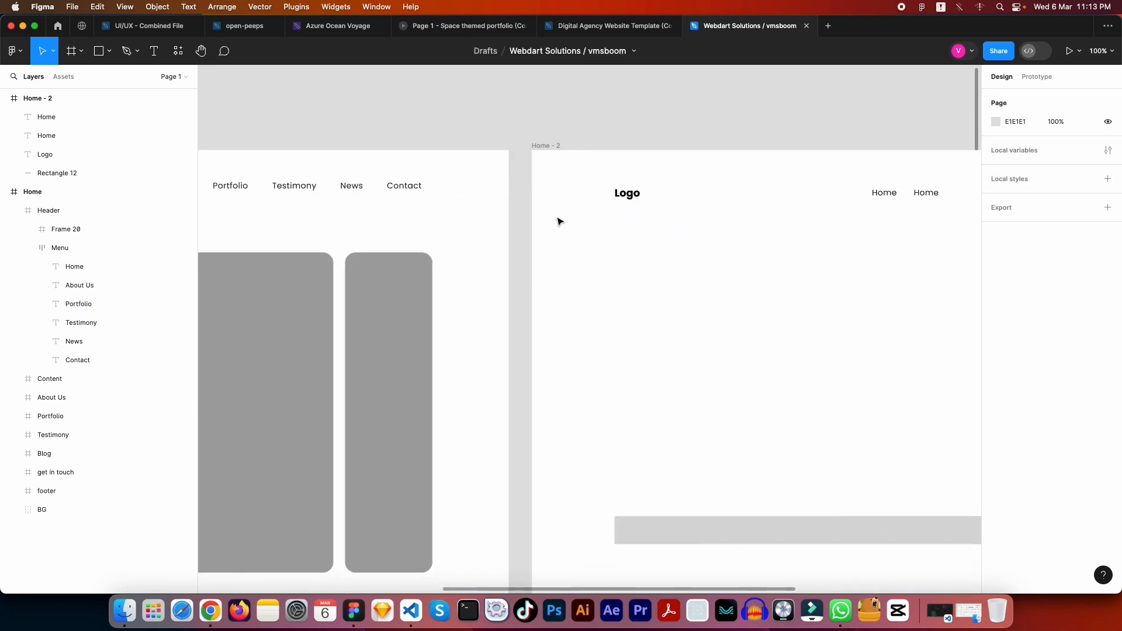
Step: Move the duplicated Home text in the Home - 2 header right to X 667, leaving a 40 px gap after the first Home
{"action": "scroll", "coordinate": [561, 221], "scroll_direction": "down", "scroll_amount": 2}
{"action": "left_click_drag", "start_coordinate": [835, 219], "coordinate": [702, 216]}
{"action": "left_click", "coordinate": [746, 194]}
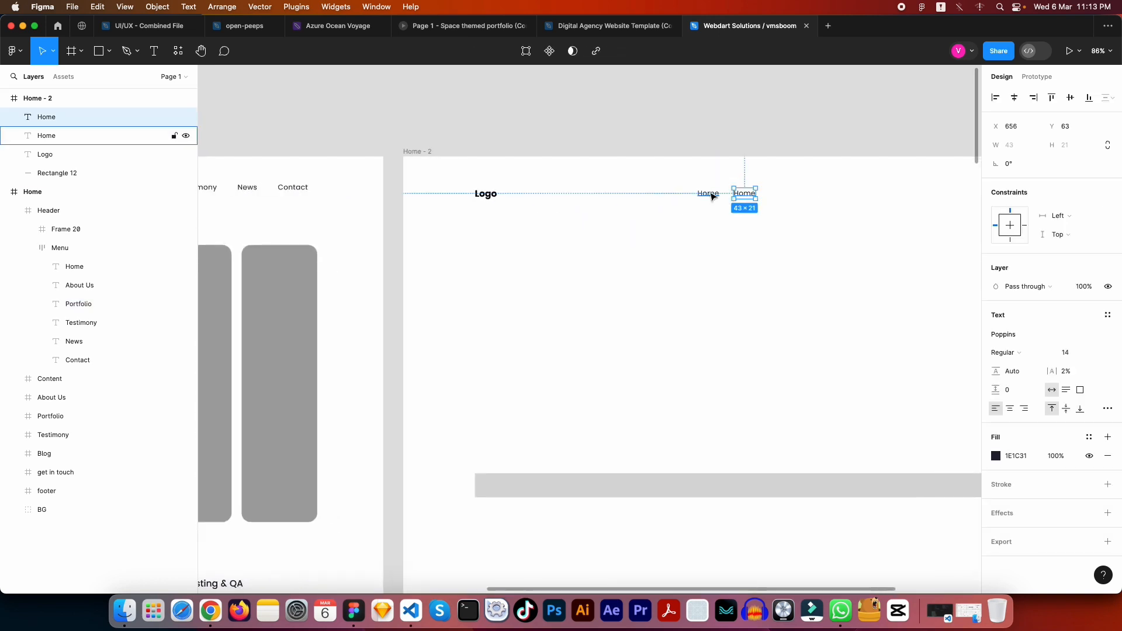
{"action": "key", "text": "Right"}
{"action": "key", "text": "alt"}
{"action": "key", "text": "shift+Right"}
{"action": "key", "text": "shift+Right"}
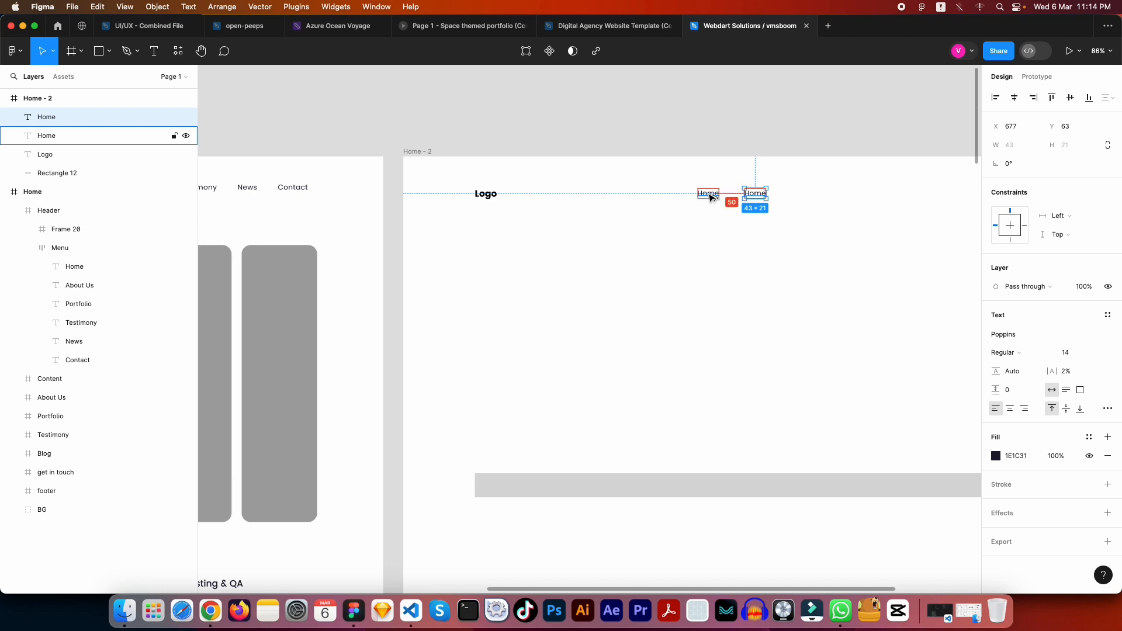
{"action": "key", "text": "shift+Left"}
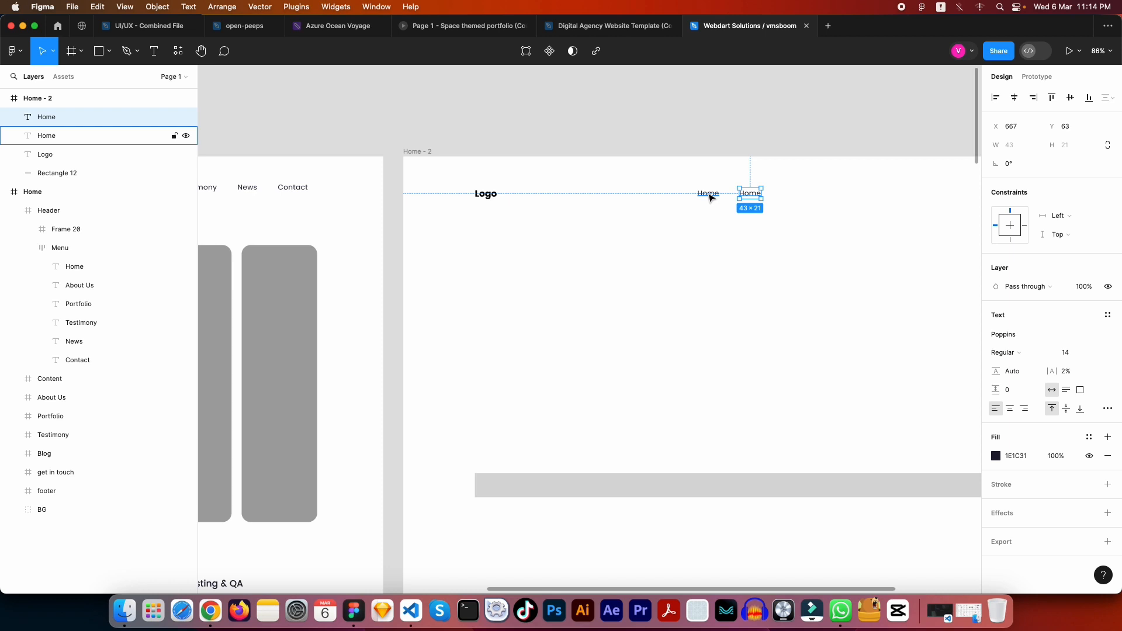
{"action": "key", "text": "Escape"}
Step: Change the second Home text in the Home - 2 header to "About Us"
{"action": "left_click_drag", "start_coordinate": [704, 190], "coordinate": [903, 189]}
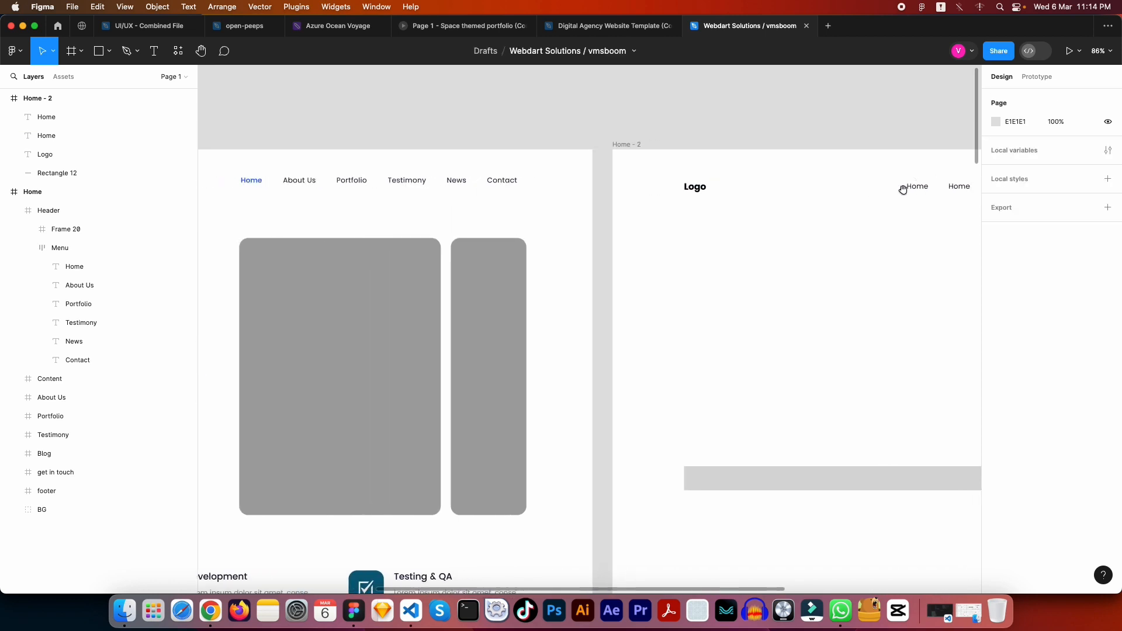
{"action": "left_click", "coordinate": [959, 186]}
{"action": "double_click", "coordinate": [961, 185]}
{"action": "type", "text": "Ab"}
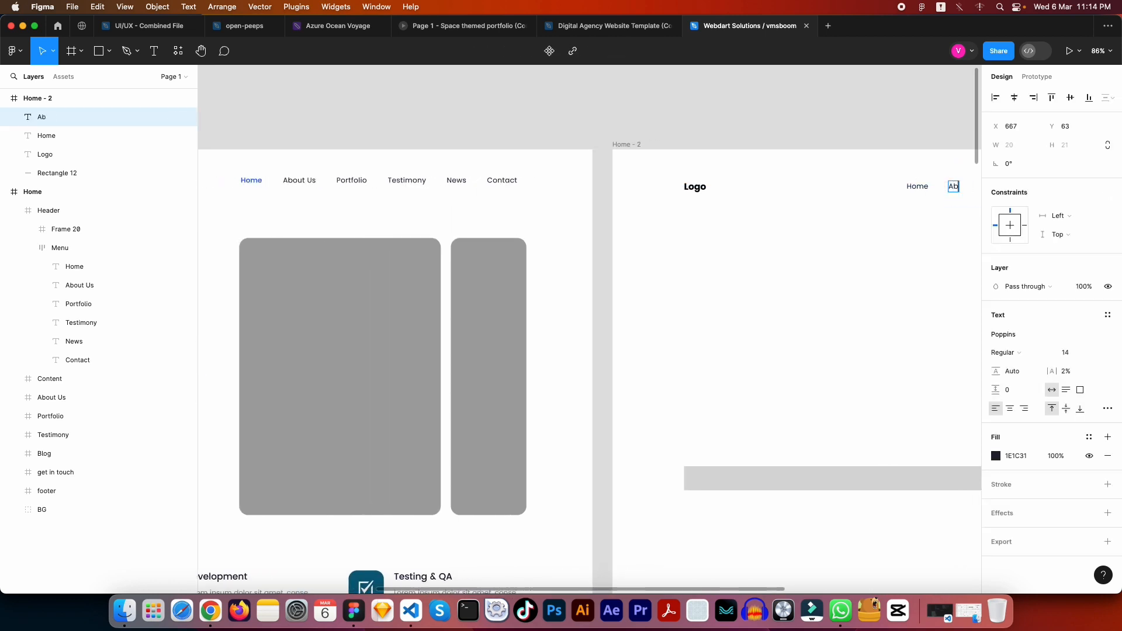
{"action": "type", "text": "out U"}
{"action": "key", "text": "Escape"}
{"action": "key", "text": "Escape"}
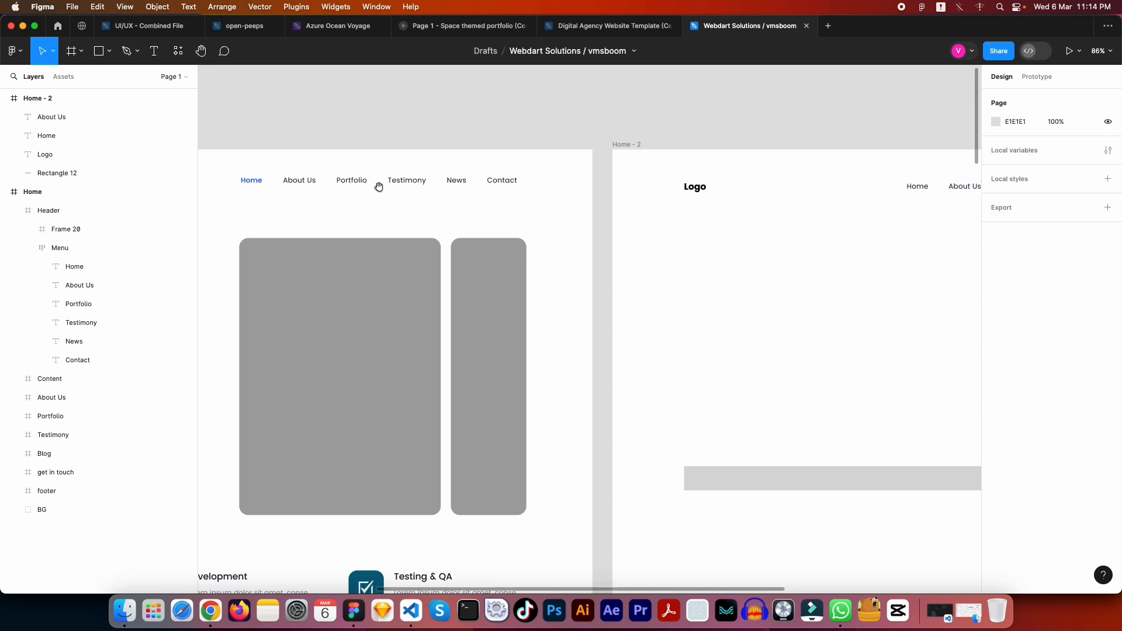
Step: Duplicate the About Us text to its right in the Home - 2 header at X 772, keeping Y 63
{"action": "left_click", "coordinate": [407, 186]}
{"action": "left_click", "coordinate": [554, 145]}
{"action": "scroll", "coordinate": [808, 201], "scroll_direction": "right", "scroll_amount": 6}
{"action": "left_click", "coordinate": [623, 212]}
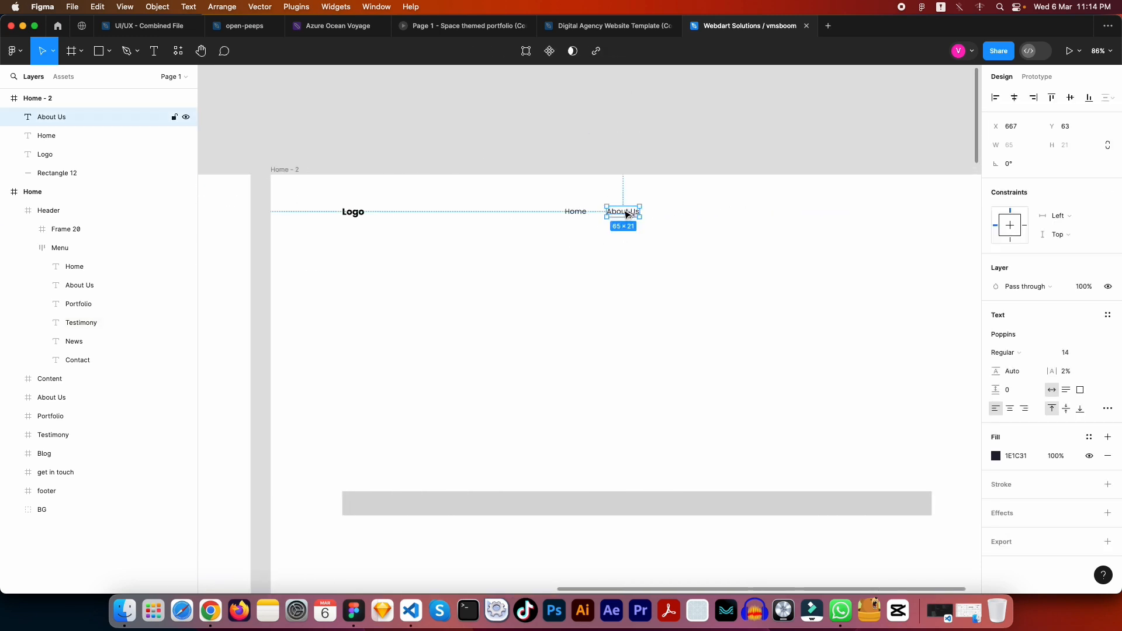
{"action": "left_click_drag", "start_coordinate": [627, 214], "coordinate": [675, 213]}
{"action": "double_click", "coordinate": [674, 211]}
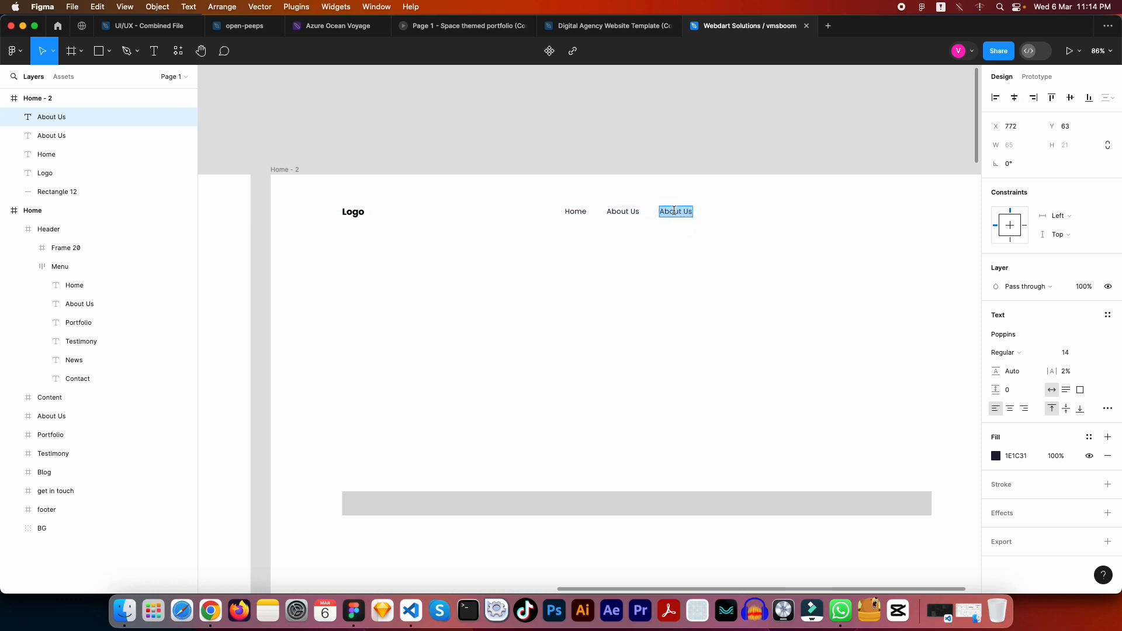
{"action": "key", "text": "Escape"}
{"action": "key", "text": "Escape"}
Step: Change the duplicated About Us text to "Portfolio"
{"action": "left_click_drag", "start_coordinate": [477, 289], "coordinate": [567, 286]}
{"action": "double_click", "coordinate": [781, 208]}
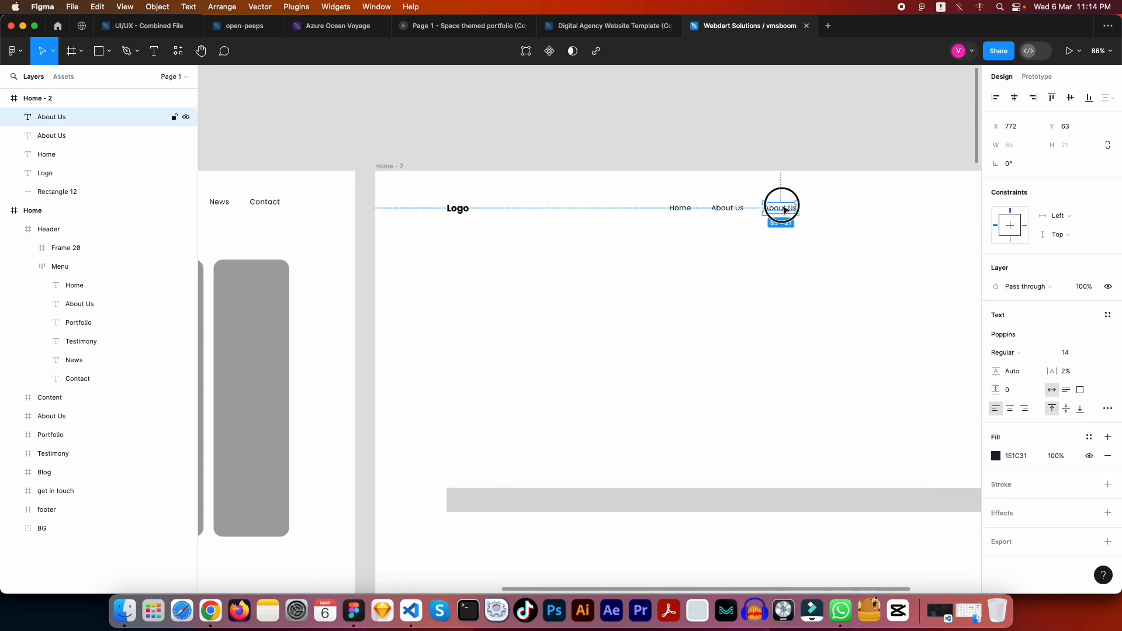
{"action": "type", "text": "Port"}
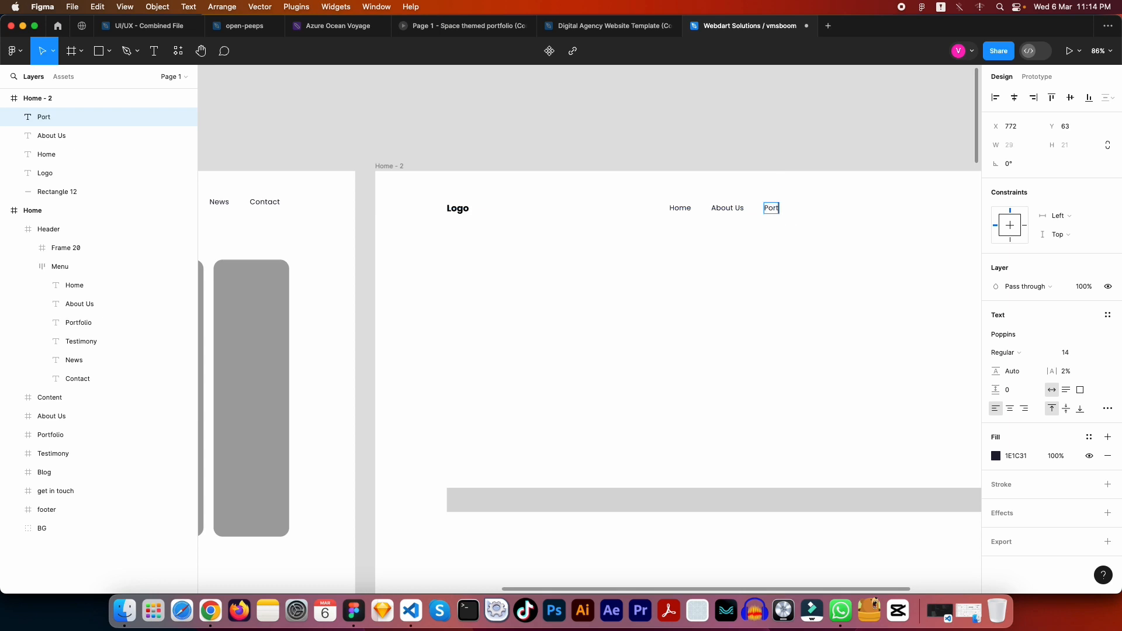
{"action": "type", "text": "folio"}
{"action": "key", "text": "Escape"}
Step: Duplicate the Portfolio text to its right at X 872 and change the copy's text to "Testimonials"
{"action": "scroll", "coordinate": [890, 328], "scroll_direction": "right", "scroll_amount": 1}
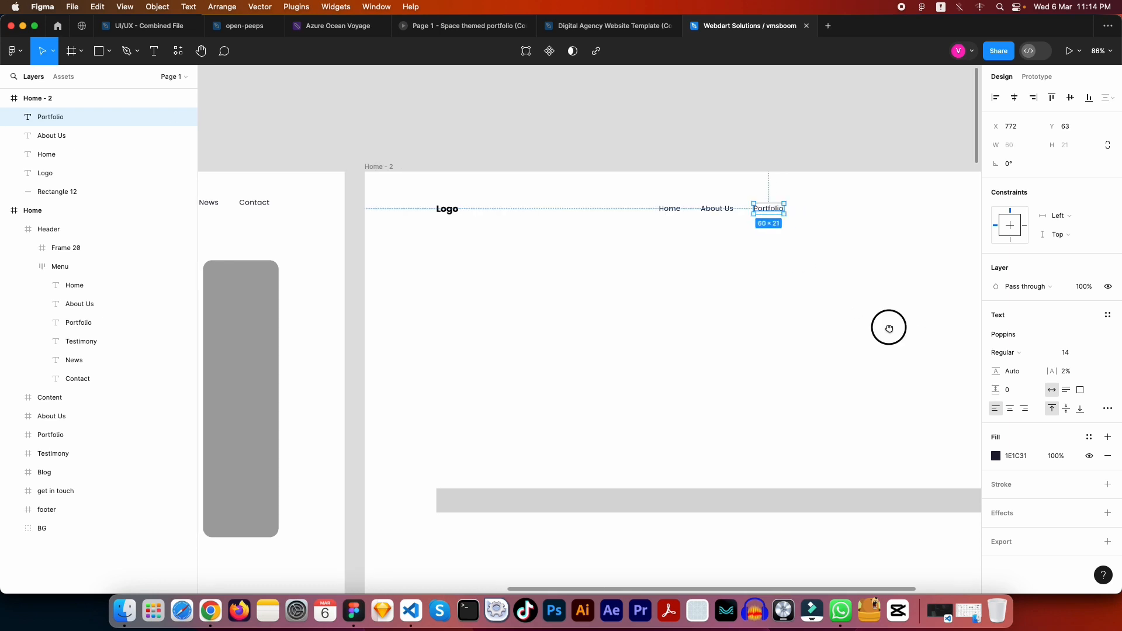
{"action": "left_click_drag", "start_coordinate": [889, 328], "coordinate": [652, 348]}
{"action": "left_click_drag", "start_coordinate": [561, 234], "coordinate": [578, 229]}
{"action": "double_click", "coordinate": [580, 229]}
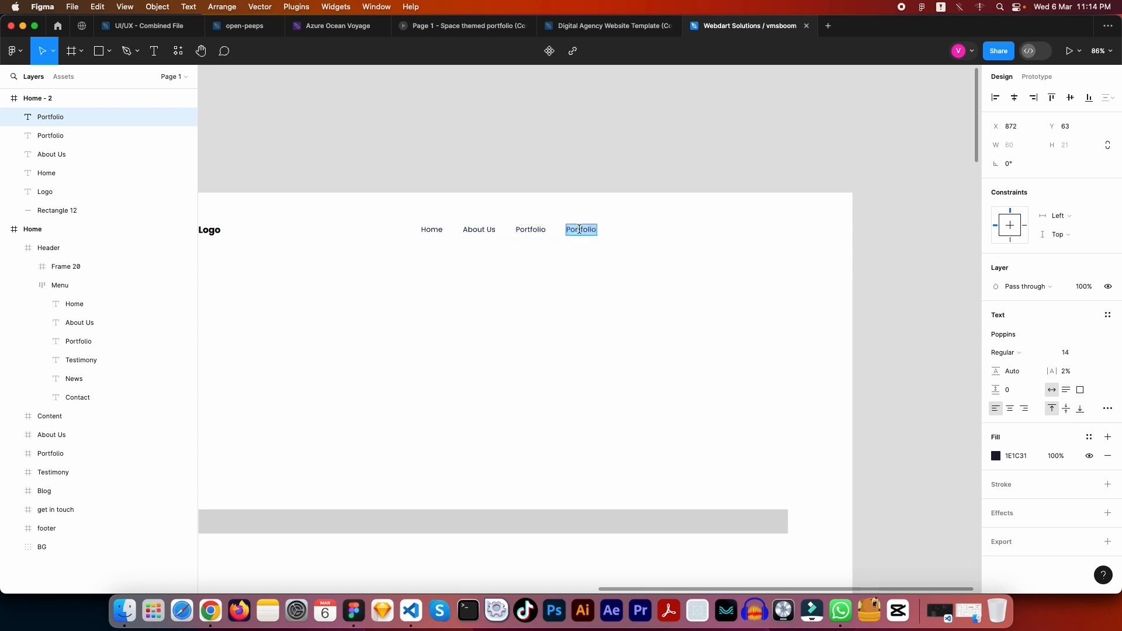
{"action": "type", "text": "Te"}
{"action": "key", "text": "Escape"}
{"action": "key", "text": "Escape"}
Step: Duplicate the Testimonials text to its right at X 1004 and change the copy's text to "News"
{"action": "left_click_drag", "start_coordinate": [323, 317], "coordinate": [289, 319]}
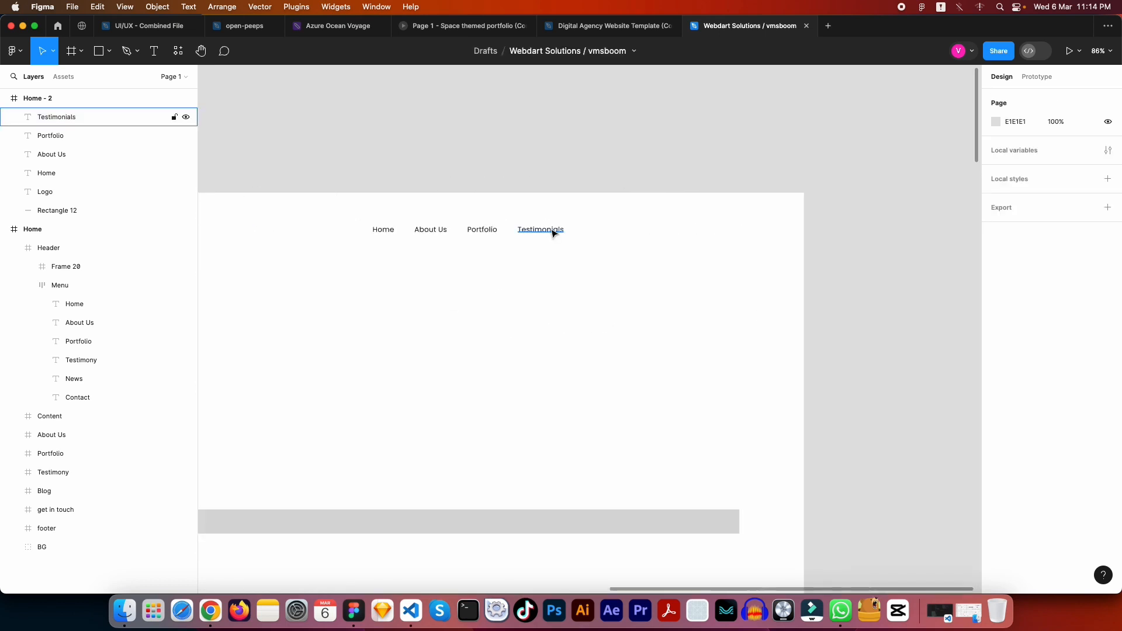
{"action": "left_click", "coordinate": [553, 232]}
{"action": "left_click_drag", "start_coordinate": [553, 232], "coordinate": [614, 234]}
{"action": "double_click", "coordinate": [614, 234]}
{"action": "type", "text": "News"}
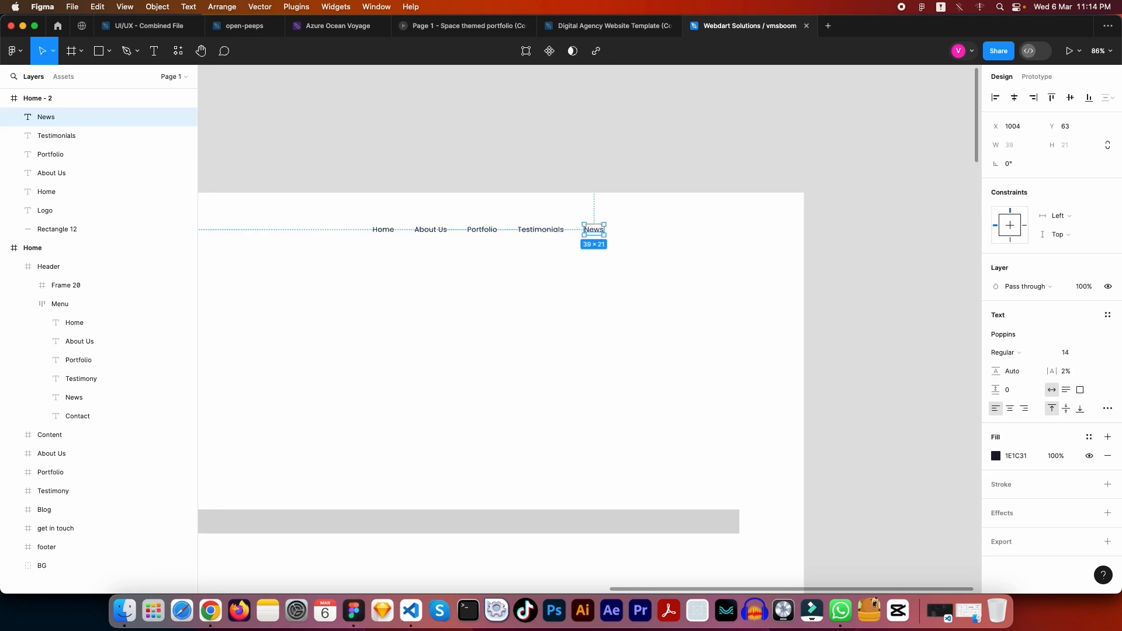
{"action": "key", "text": "Escape"}
Step: Duplicate the News text to its right at X 1083 and change the copy's text to "Contact"
{"action": "left_click", "coordinate": [594, 231]}
{"action": "left_click_drag", "start_coordinate": [594, 231], "coordinate": [635, 229]}
{"action": "double_click", "coordinate": [632, 228]}
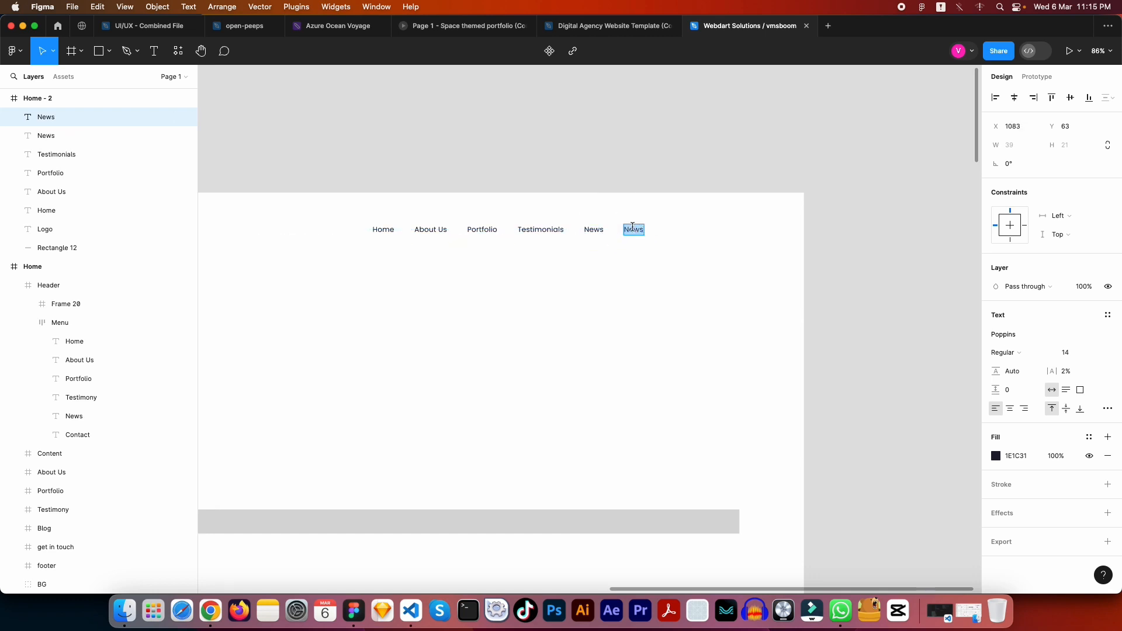
{"action": "type", "text": "Contact"}
{"action": "key", "text": "Escape"}
{"action": "key", "text": "Escape"}
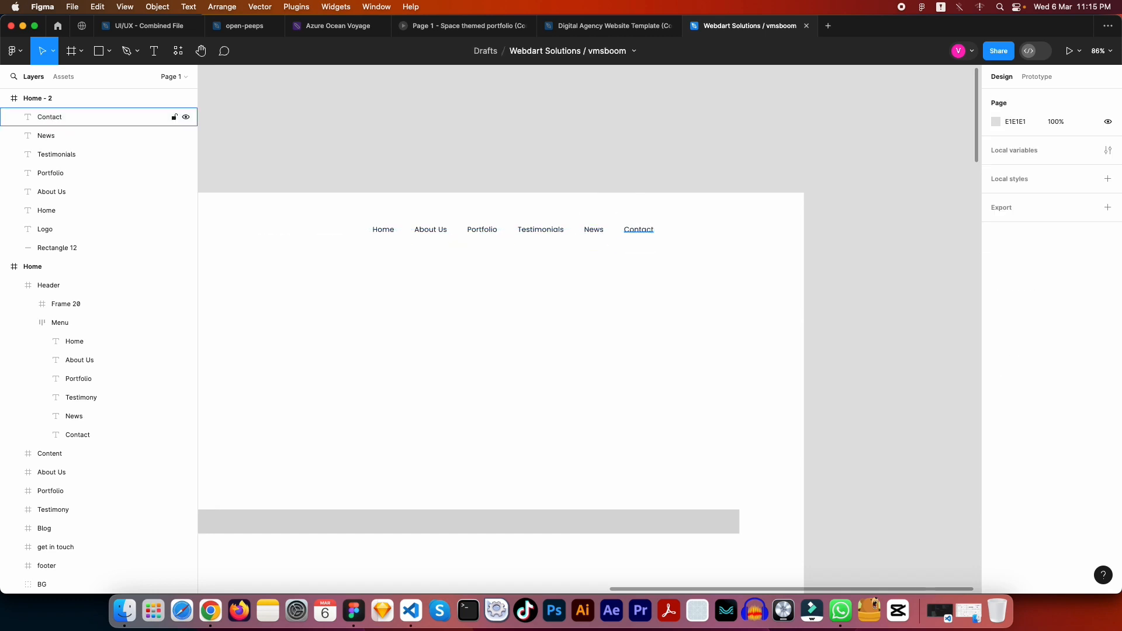
Step: Check how the reference menu's Contact text lines up with the content's right edge, and return to the Home - 2 header
{"action": "key", "text": "space"}
{"action": "left_click_drag", "start_coordinate": [482, 275], "coordinate": [500, 275]}
{"action": "left_click_drag", "start_coordinate": [592, 290], "coordinate": [731, 260]}
{"action": "left_click_drag", "start_coordinate": [373, 304], "coordinate": [726, 276]}
{"action": "left_click", "coordinate": [517, 169]}
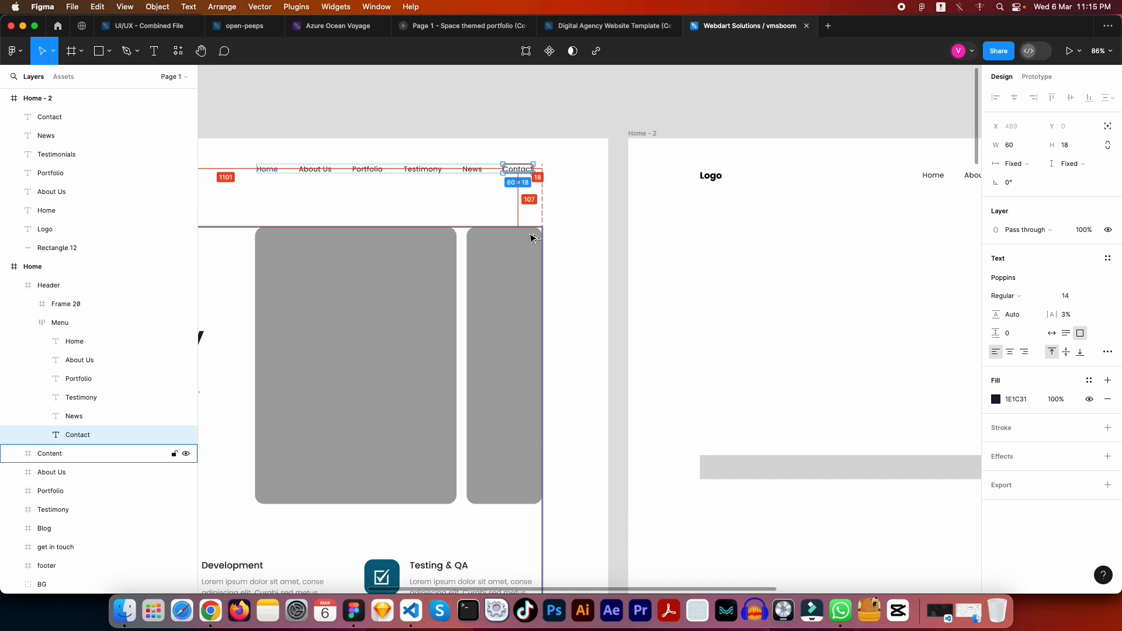
{"action": "key", "text": "Escape"}
{"action": "key", "text": "space"}
{"action": "left_click_drag", "start_coordinate": [788, 248], "coordinate": [556, 250]}
{"action": "left_click_drag", "start_coordinate": [824, 257], "coordinate": [592, 260]}
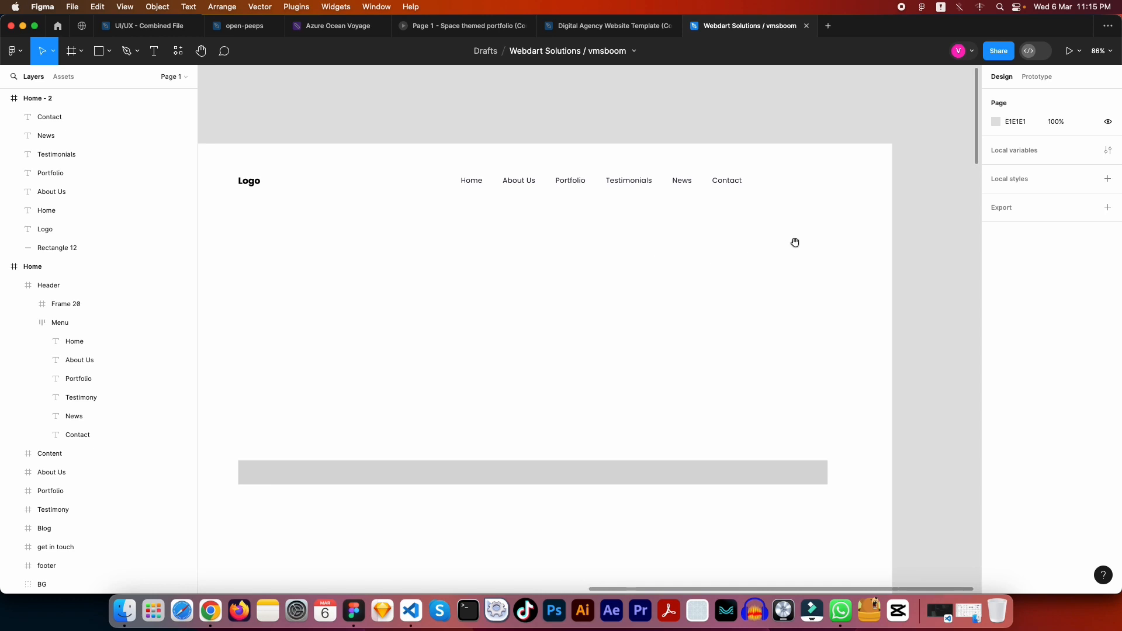
Step: Move all six Home - 2 menu texts right together until Contact ends flush with the grey rectangle's right edge
{"action": "left_click_drag", "start_coordinate": [766, 235], "coordinate": [466, 166]}
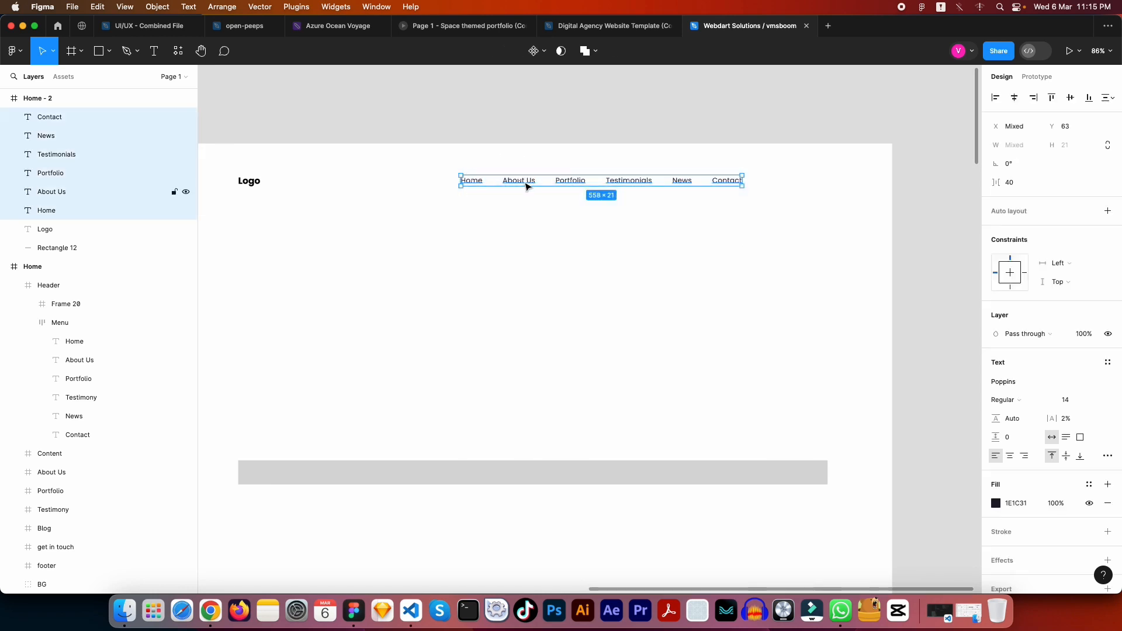
{"action": "left_click_drag", "start_coordinate": [833, 230], "coordinate": [433, 166]}
{"action": "left_click", "coordinate": [647, 186]}
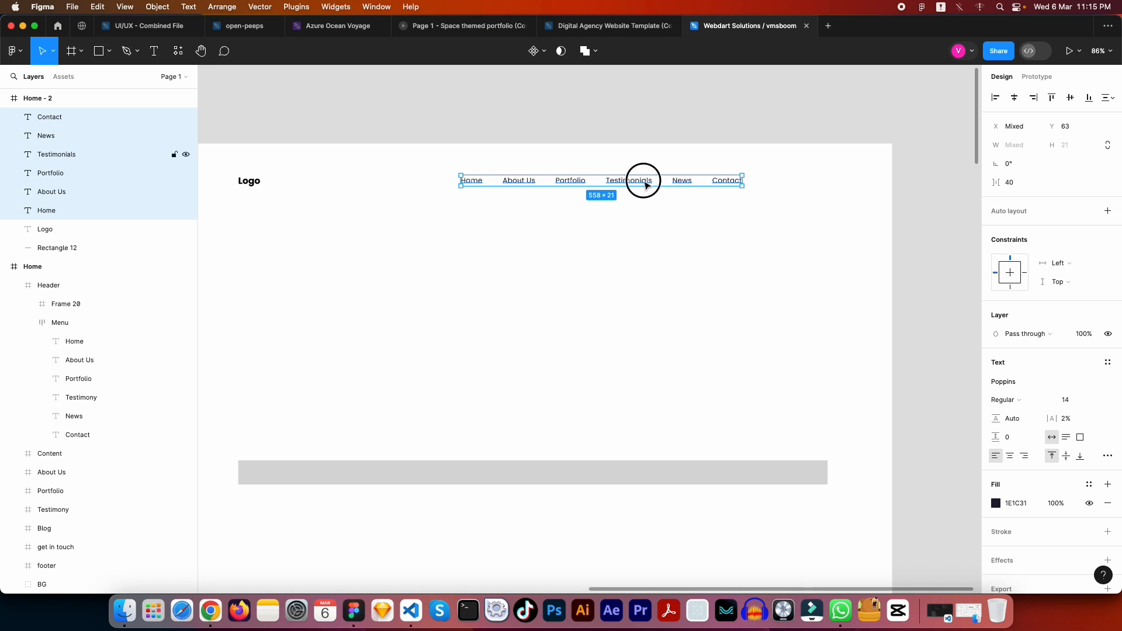
{"action": "left_click_drag", "start_coordinate": [647, 186], "coordinate": [731, 185]}
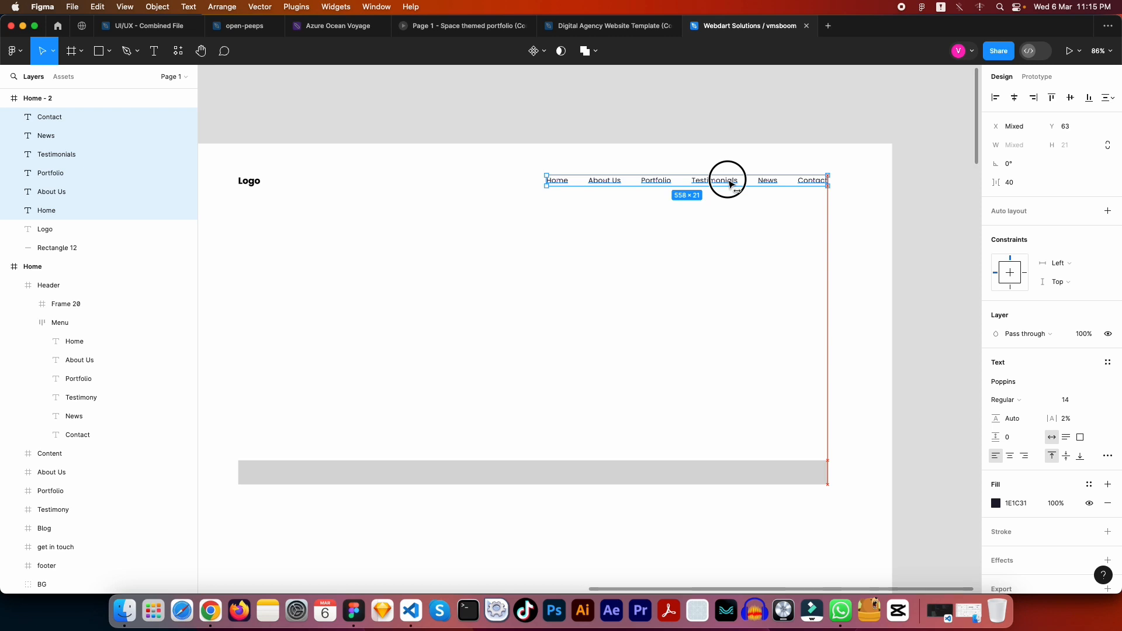
{"action": "left_click", "coordinate": [827, 473], "text": "shift"}
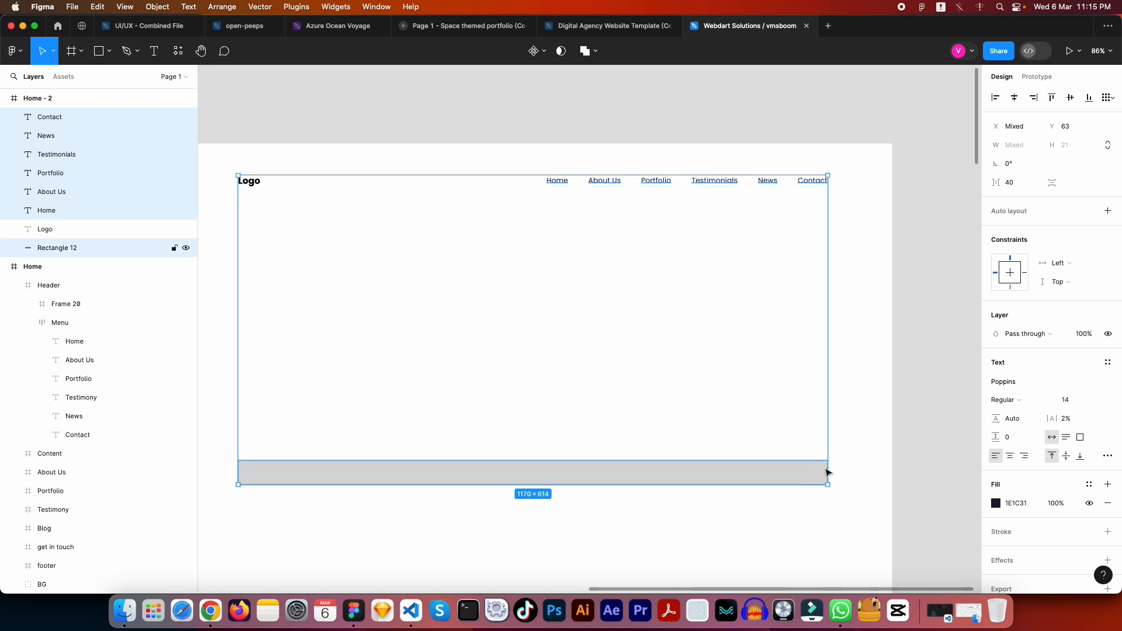
{"action": "left_click", "coordinate": [526, 258]}
Step: Compare the Home - 2 header with the reference design and inspect the reference Home menu text's style and fill
{"action": "left_click_drag", "start_coordinate": [523, 259], "coordinate": [626, 252]}
{"action": "left_click_drag", "start_coordinate": [472, 264], "coordinate": [652, 261]}
{"action": "left_click_drag", "start_coordinate": [797, 248], "coordinate": [640, 255]}
{"action": "left_click_drag", "start_coordinate": [886, 174], "coordinate": [798, 185]}
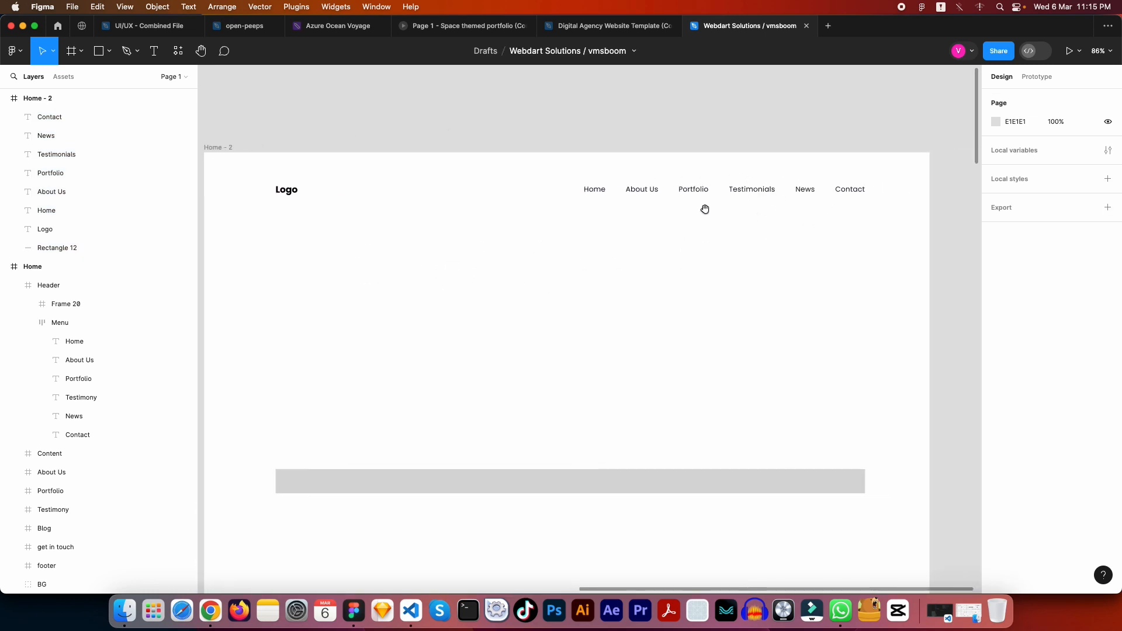
{"action": "scroll", "coordinate": [701, 234], "scroll_direction": "left", "scroll_amount": 10}
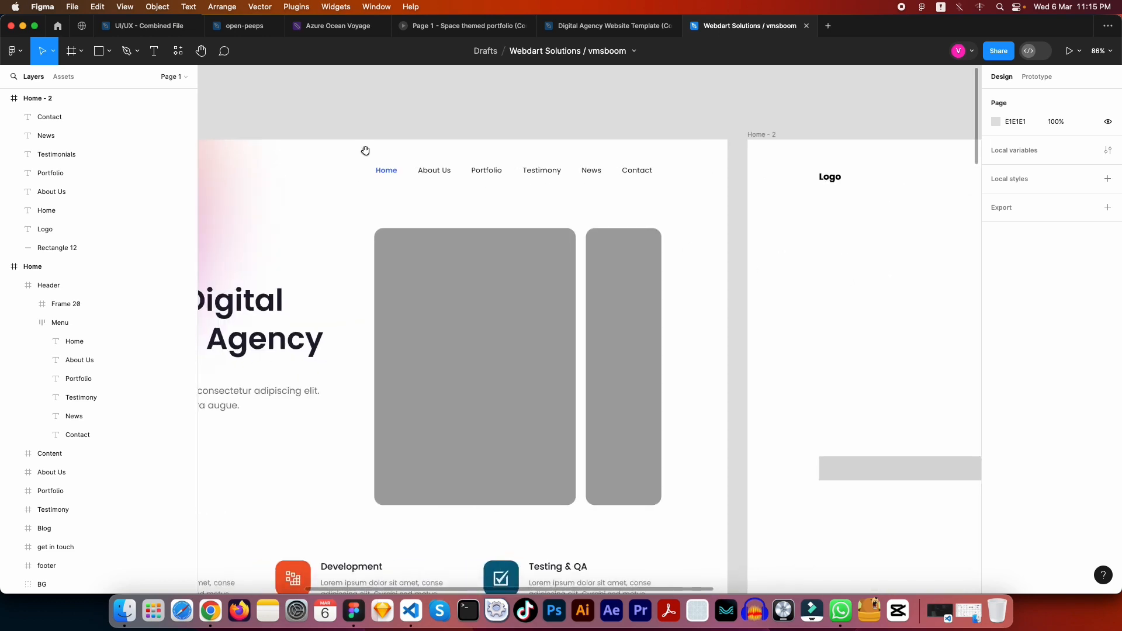
{"action": "left_click", "coordinate": [387, 171]}
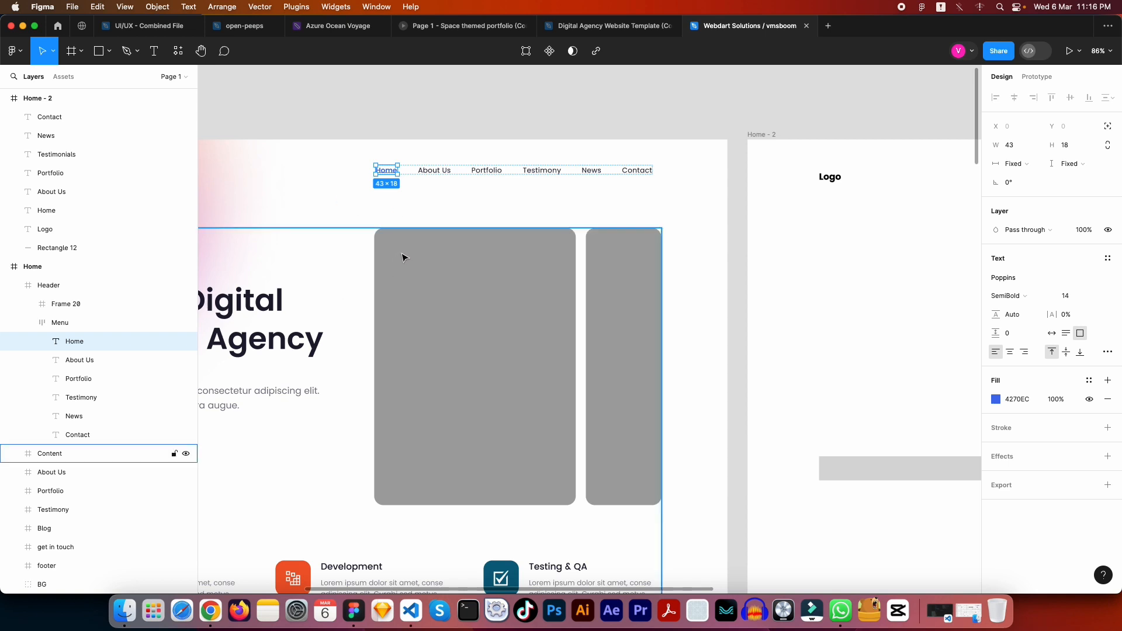
{"action": "left_click", "coordinate": [459, 114]}
{"action": "left_click_drag", "start_coordinate": [354, 275], "coordinate": [503, 251]}
{"action": "left_click_drag", "start_coordinate": [591, 248], "coordinate": [603, 225]}
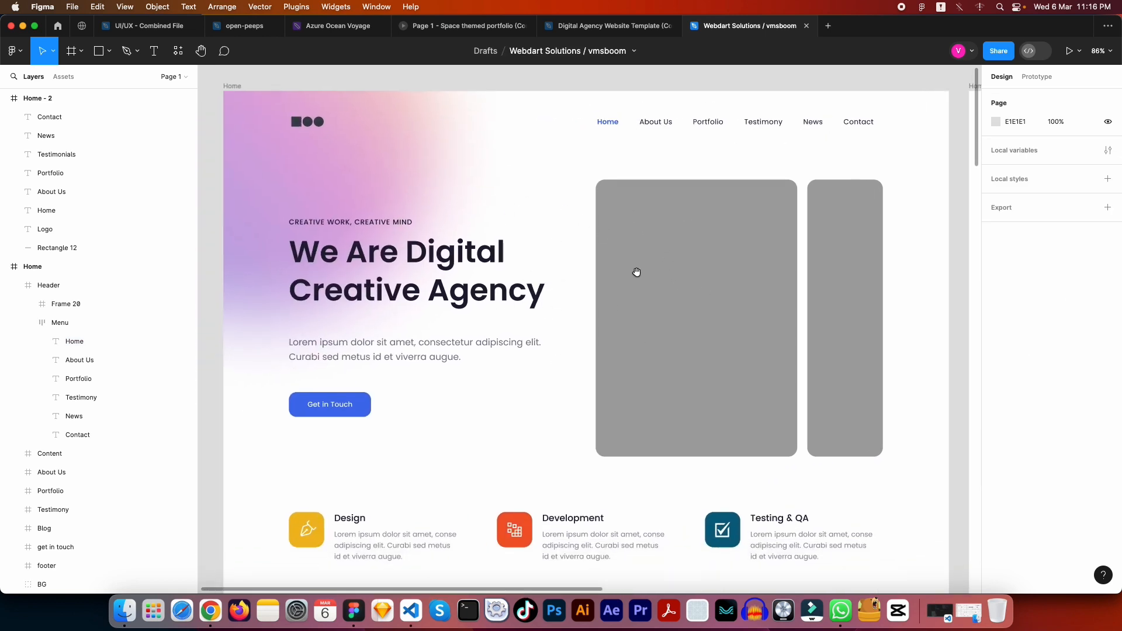
Step: Copy the fill colour code of the reference menu's Home text and return to the Home - 2 header
{"action": "scroll", "coordinate": [637, 273], "scroll_direction": "right", "scroll_amount": 10}
{"action": "scroll", "coordinate": [637, 272], "scroll_direction": "up", "scroll_amount": 2}
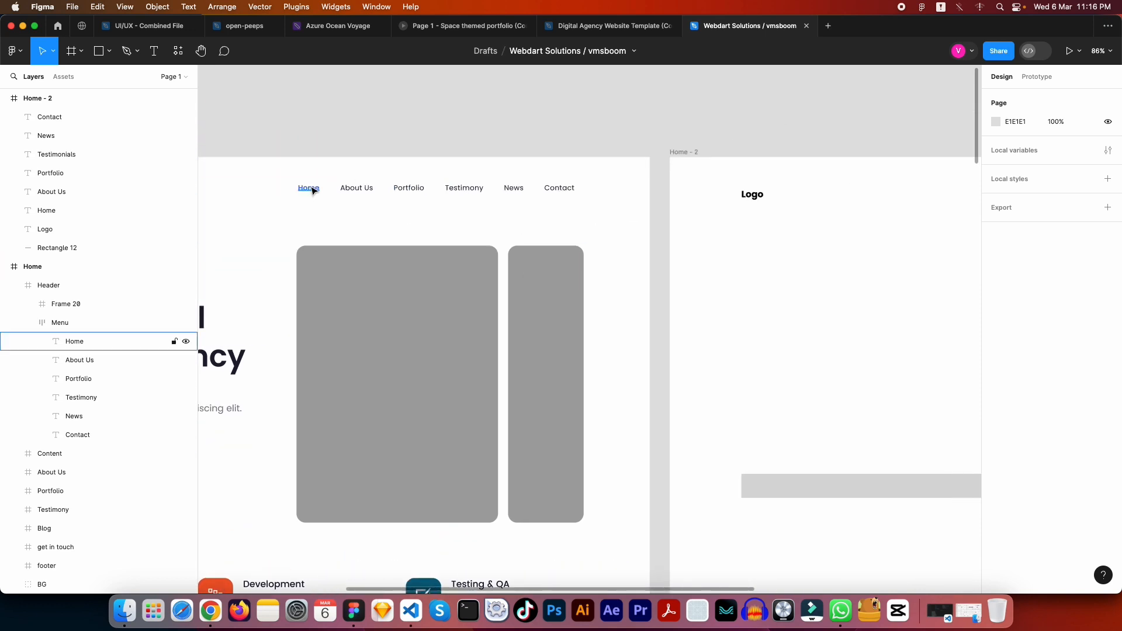
{"action": "left_click", "coordinate": [314, 191]}
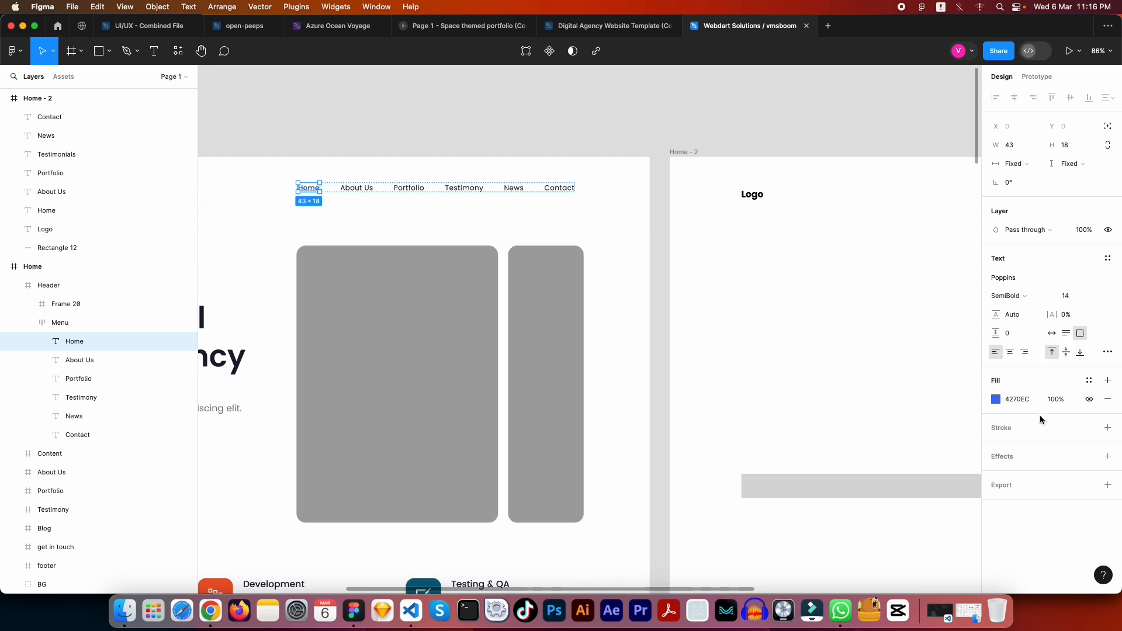
{"action": "left_click", "coordinate": [1024, 401]}
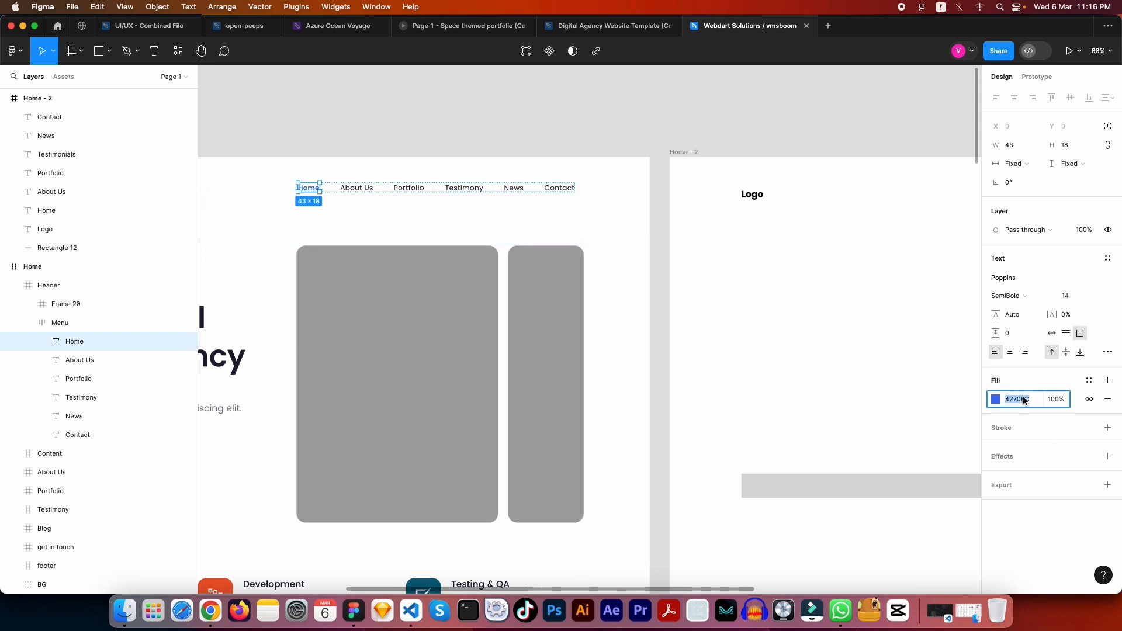
{"action": "key", "text": "super+c"}
{"action": "left_click", "coordinate": [828, 173]}
{"action": "left_click_drag", "start_coordinate": [786, 150], "coordinate": [639, 181]}
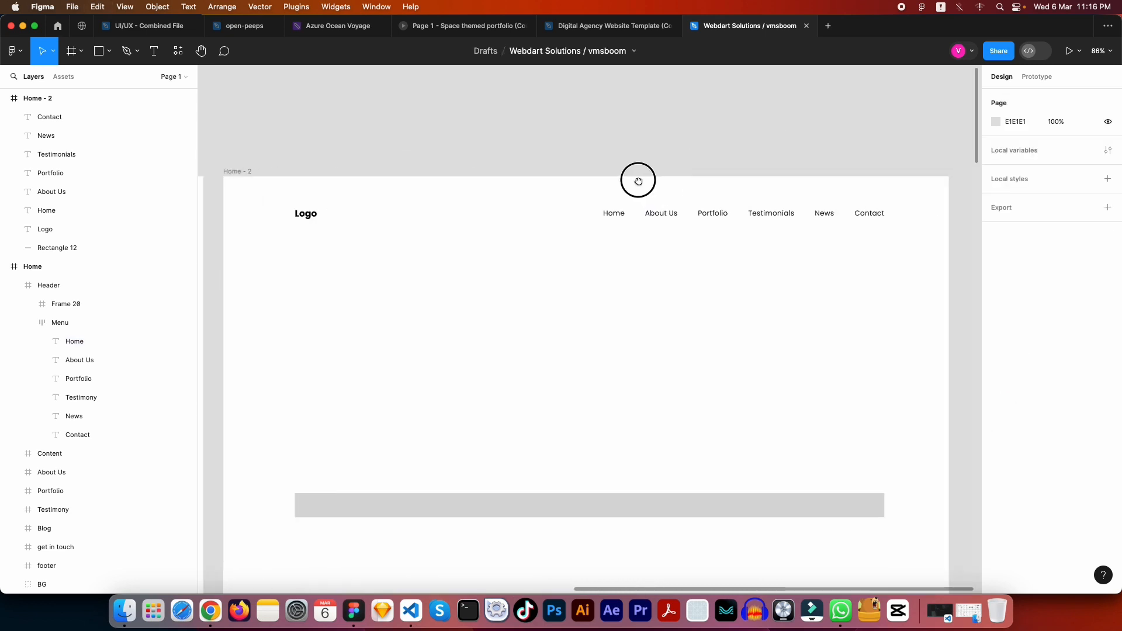
Step: Set the fill of the Home menu text in the Home - 2 header to 4270EC
{"action": "left_click", "coordinate": [611, 214]}
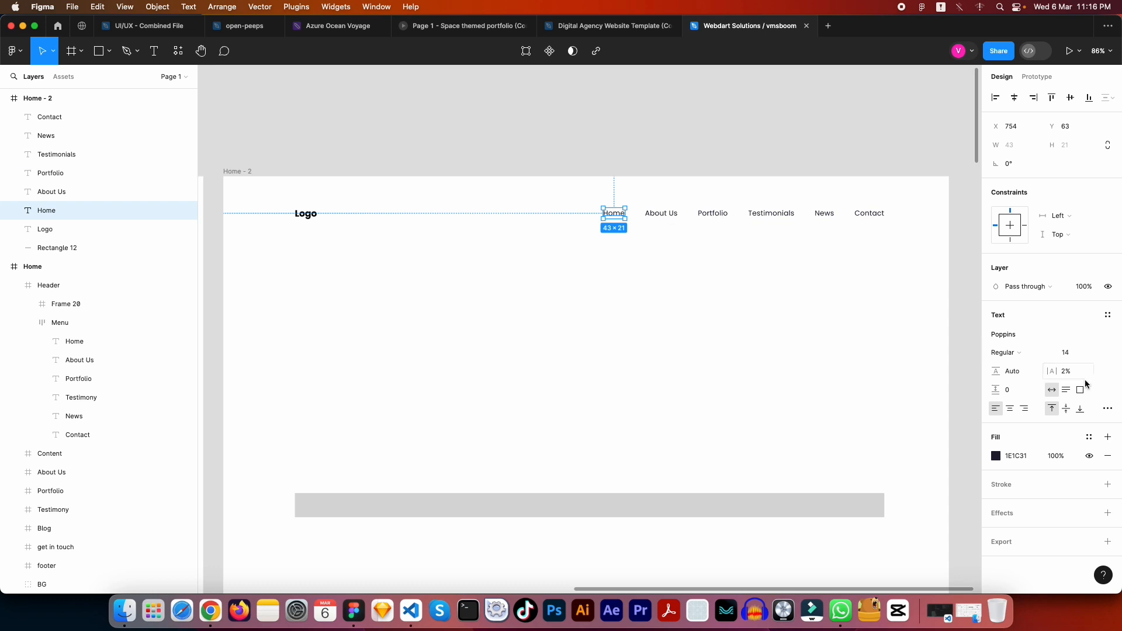
{"action": "left_click", "coordinate": [1021, 456]}
{"action": "type", "text": "4270EC"}
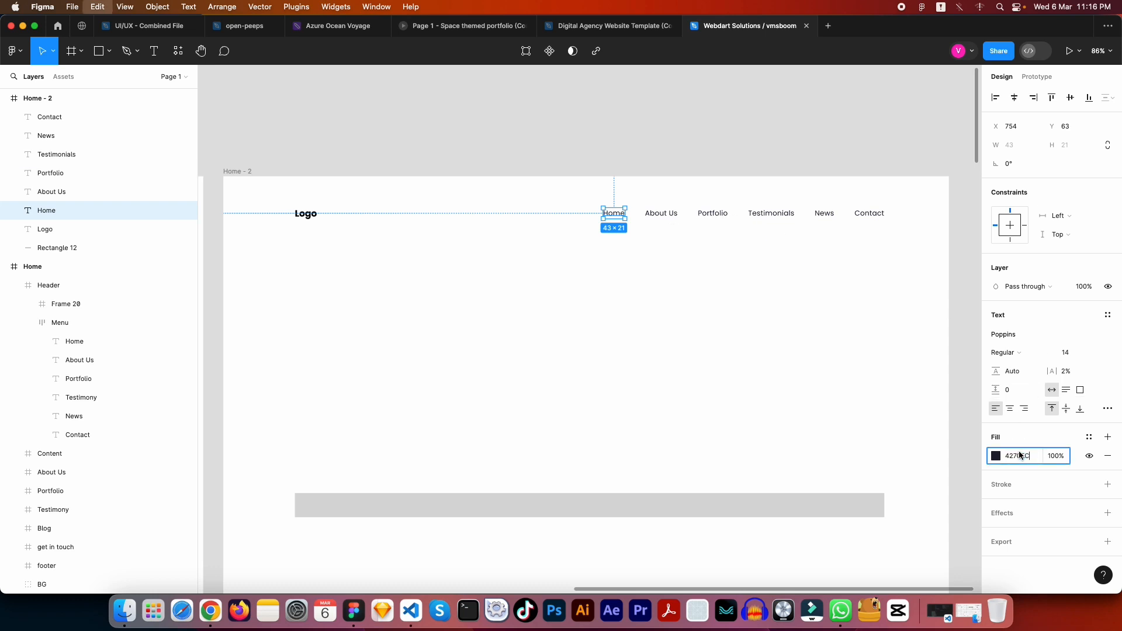
{"action": "key", "text": "Tab"}
{"action": "left_click", "coordinate": [671, 163]}
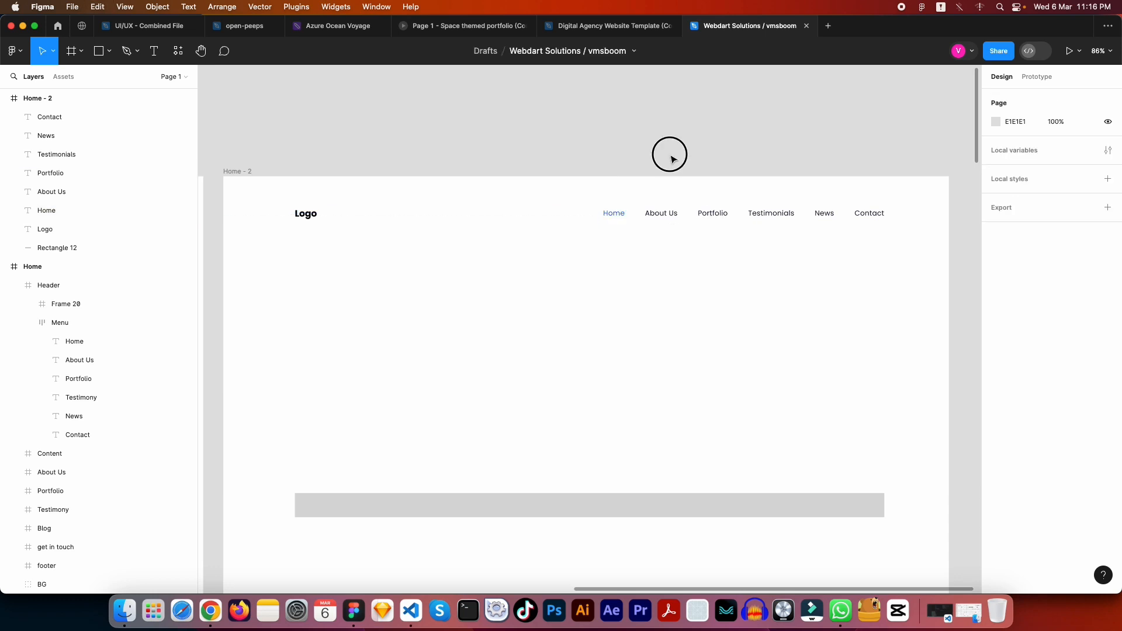
{"action": "key", "text": "shift+0"}
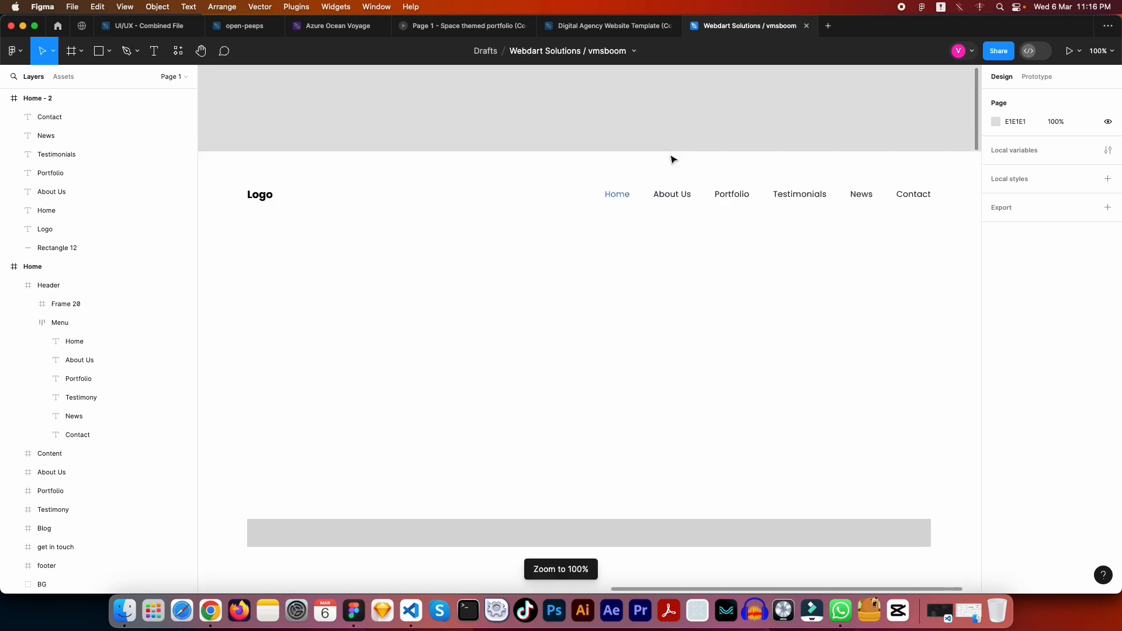
{"action": "left_click_drag", "start_coordinate": [720, 293], "coordinate": [662, 294]}
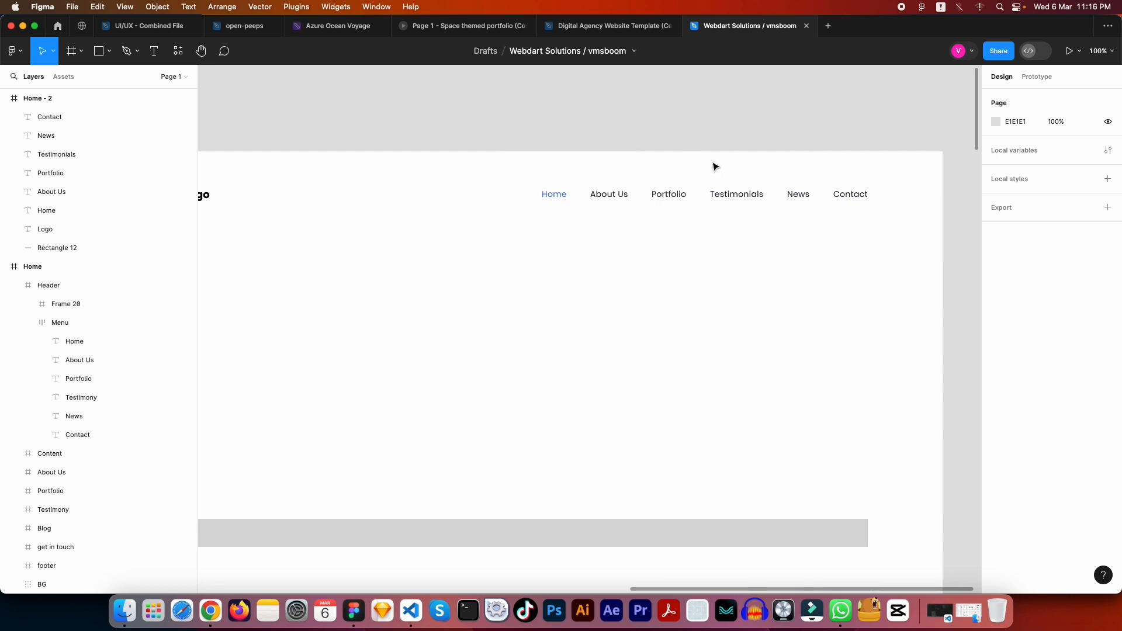
Step: Compare the Home - 2 header with the header of the reference Home design
{"action": "left_click_drag", "start_coordinate": [652, 251], "coordinate": [677, 245]}
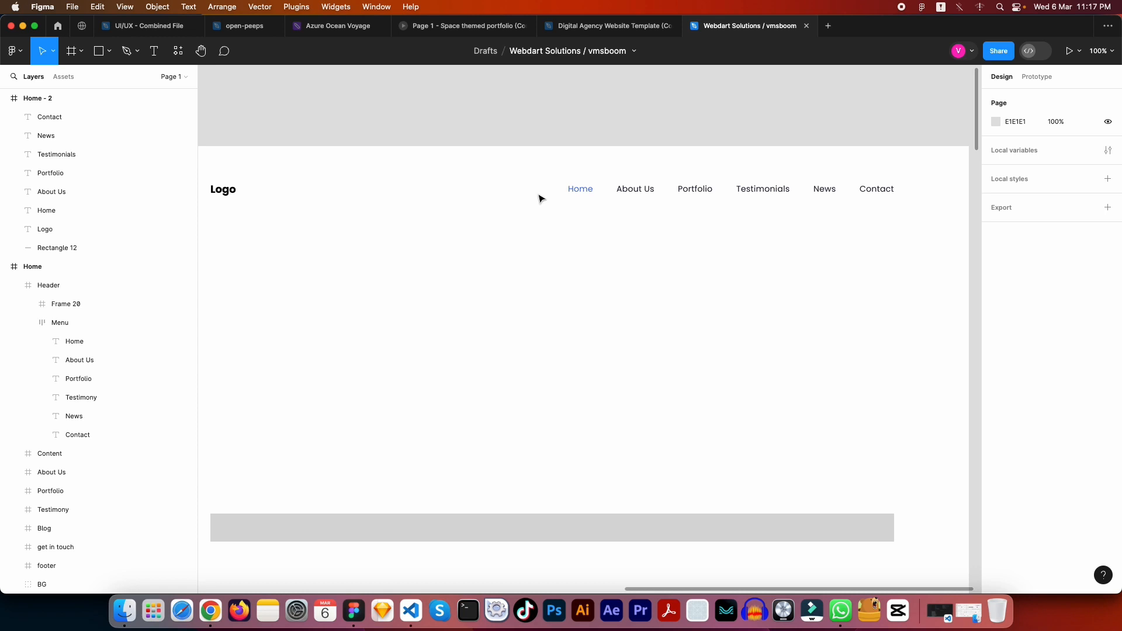
{"action": "key", "text": "space"}
{"action": "left_click", "coordinate": [556, 209]}
{"action": "left_click_drag", "start_coordinate": [559, 212], "coordinate": [646, 200]}
{"action": "mouse_move", "coordinate": [649, 293]}
{"action": "left_mouse_down"}
{"action": "mouse_move", "coordinate": [632, 279]}
{"action": "mouse_move", "coordinate": [631, 290]}
{"action": "mouse_move", "coordinate": [659, 275]}
{"action": "left_mouse_up"}
{"action": "left_click_drag", "start_coordinate": [577, 282], "coordinate": [848, 271]}
{"action": "left_click_drag", "start_coordinate": [418, 316], "coordinate": [1035, 292]}
{"action": "left_click_drag", "start_coordinate": [817, 288], "coordinate": [823, 338]}
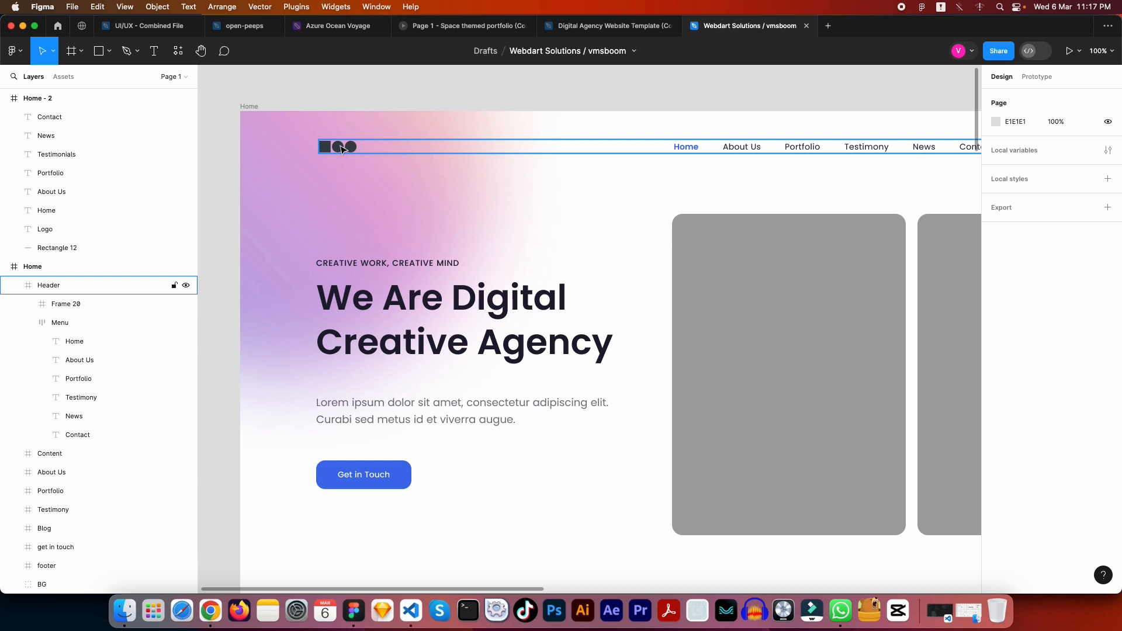
{"action": "left_click_drag", "start_coordinate": [868, 194], "coordinate": [363, 224]}
{"action": "left_click_drag", "start_coordinate": [543, 236], "coordinate": [900, 205]}
{"action": "left_click_drag", "start_coordinate": [495, 220], "coordinate": [621, 214]}
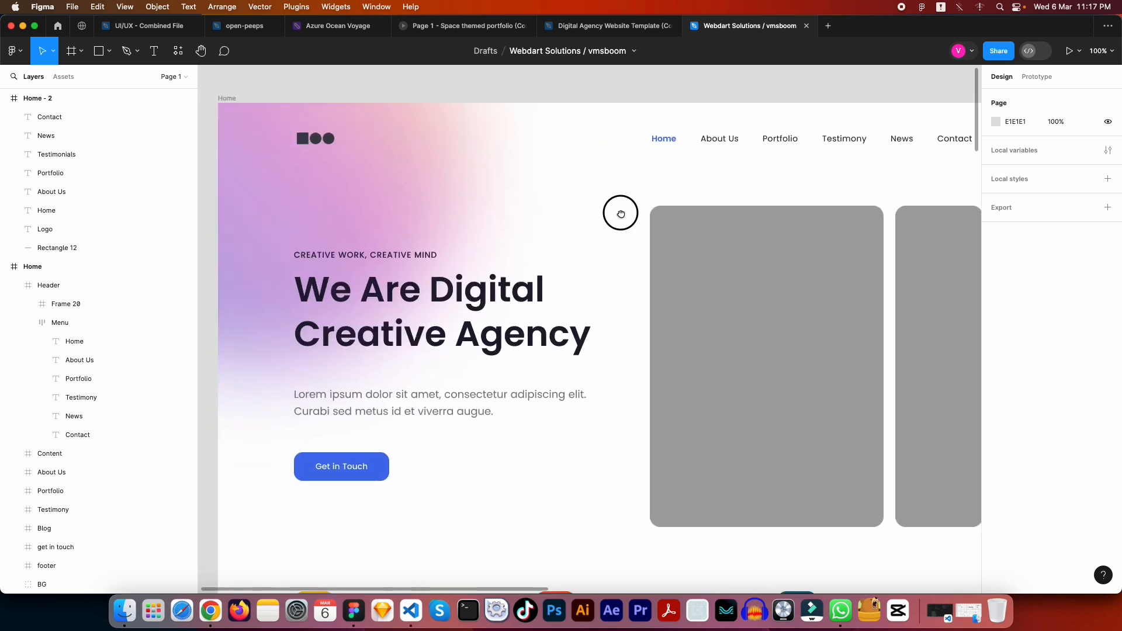
Step: Inspect the reference header's logo frame and its square and circle shapes up close
{"action": "scroll", "coordinate": [621, 214], "scroll_direction": "left", "scroll_amount": 3}
{"action": "left_click", "coordinate": [409, 140]}
{"action": "left_click", "coordinate": [409, 140]}
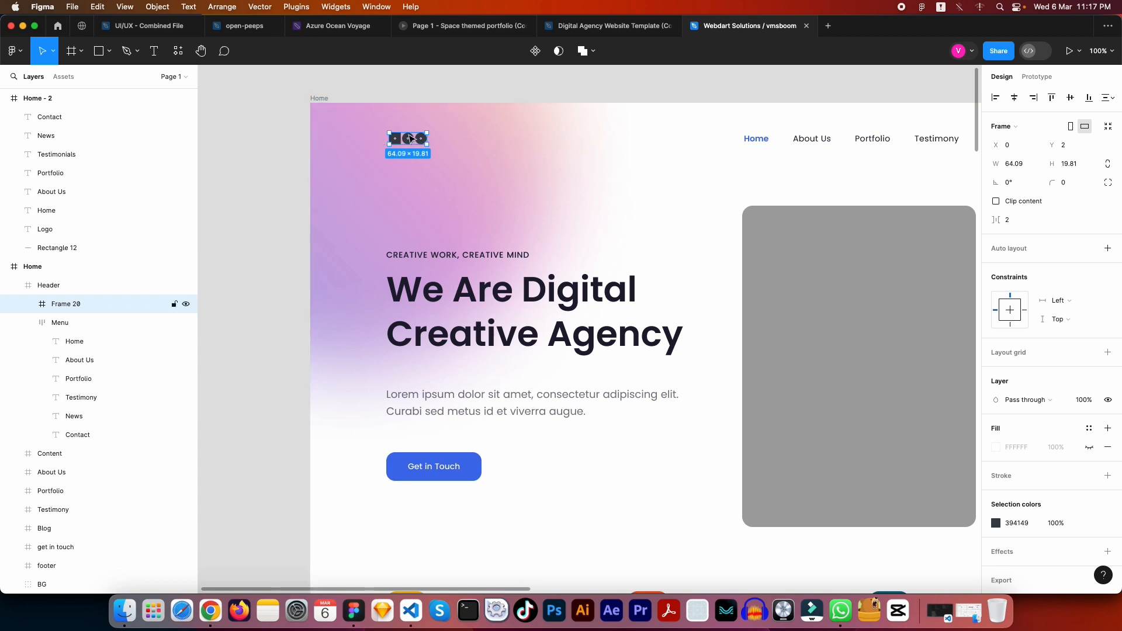
{"action": "left_click", "coordinate": [350, 136]}
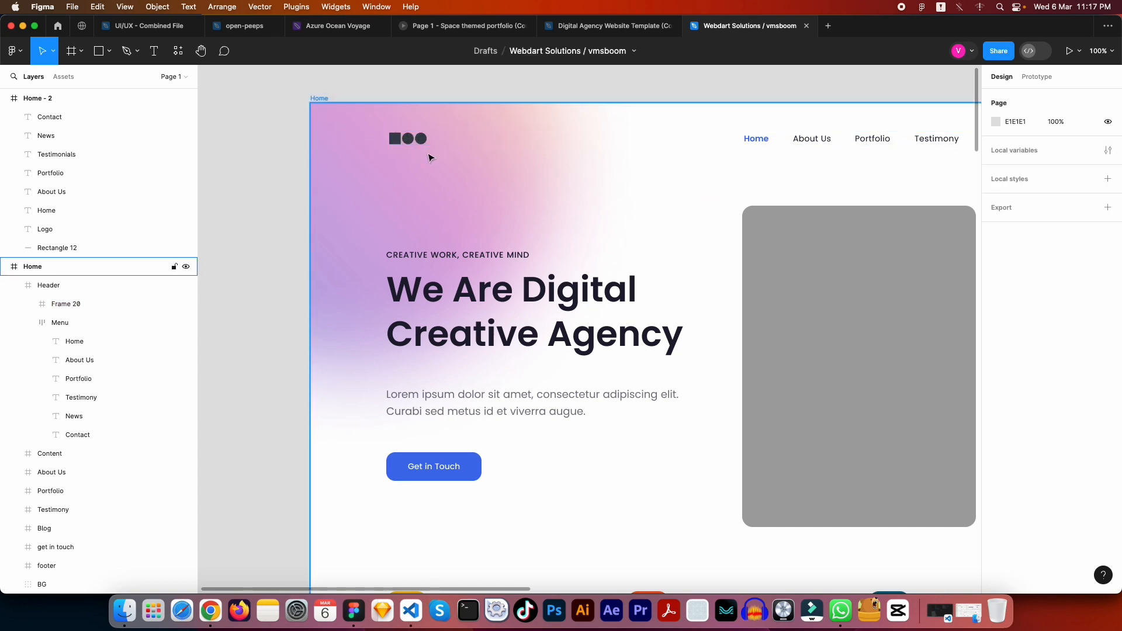
{"action": "left_click_drag", "start_coordinate": [499, 160], "coordinate": [404, 189]}
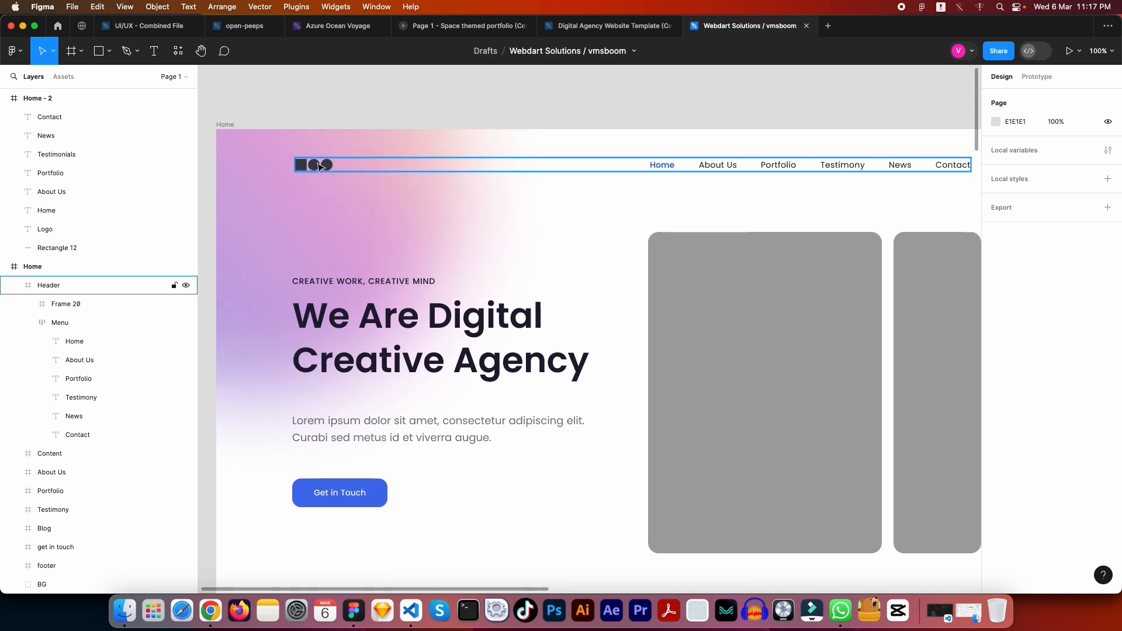
{"action": "double_click", "coordinate": [319, 168]}
{"action": "scroll", "coordinate": [307, 168], "scroll_direction": "up", "scroll_amount": 10}
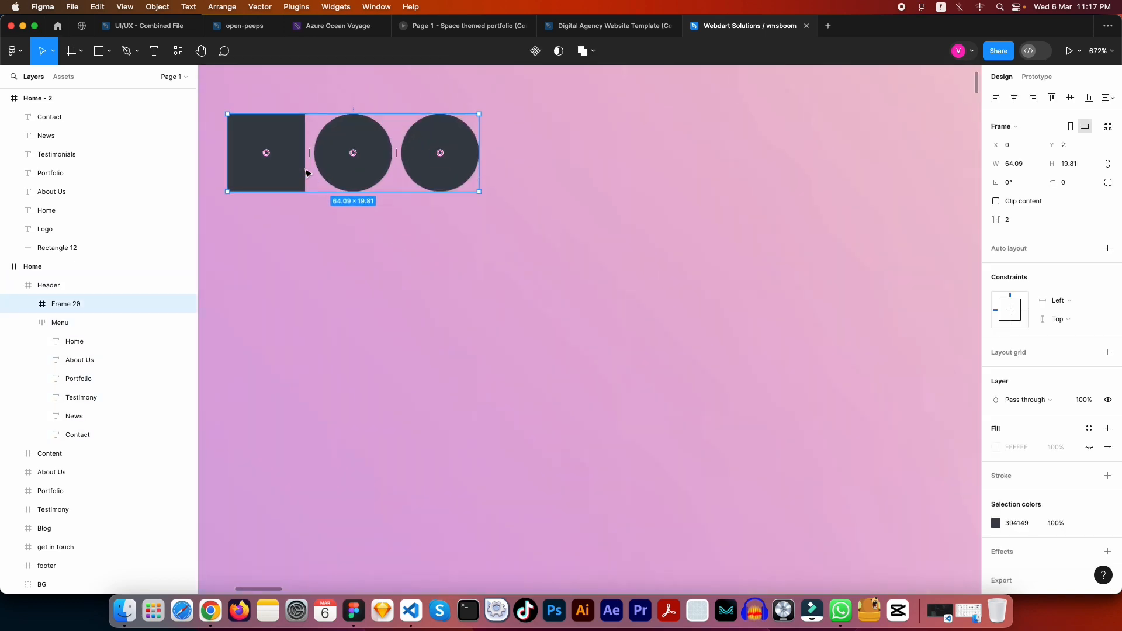
{"action": "scroll", "coordinate": [321, 167], "scroll_direction": "up", "scroll_amount": 4}
{"action": "scroll", "coordinate": [321, 166], "scroll_direction": "down", "scroll_amount": 5}
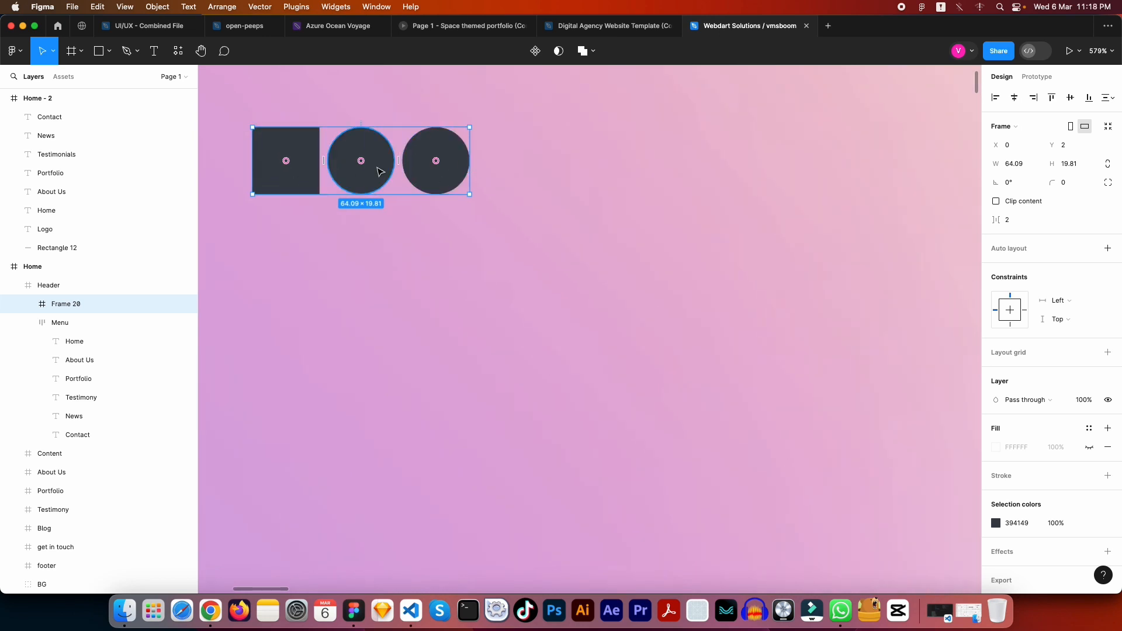
{"action": "scroll", "coordinate": [430, 173], "scroll_direction": "down", "scroll_amount": 5}
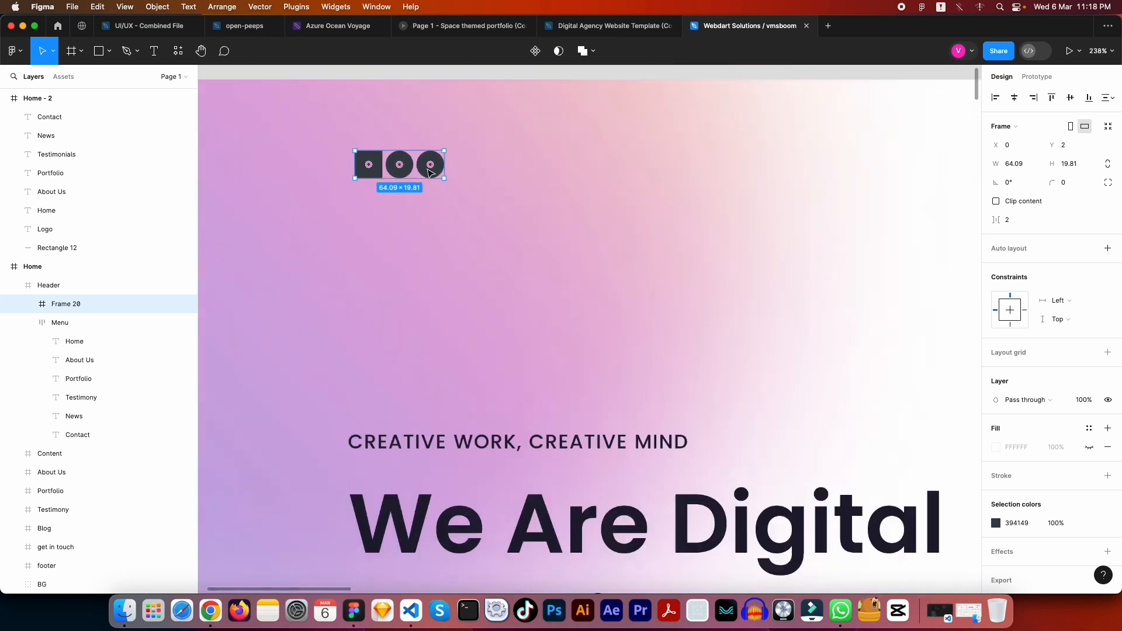
{"action": "left_click", "coordinate": [273, 241]}
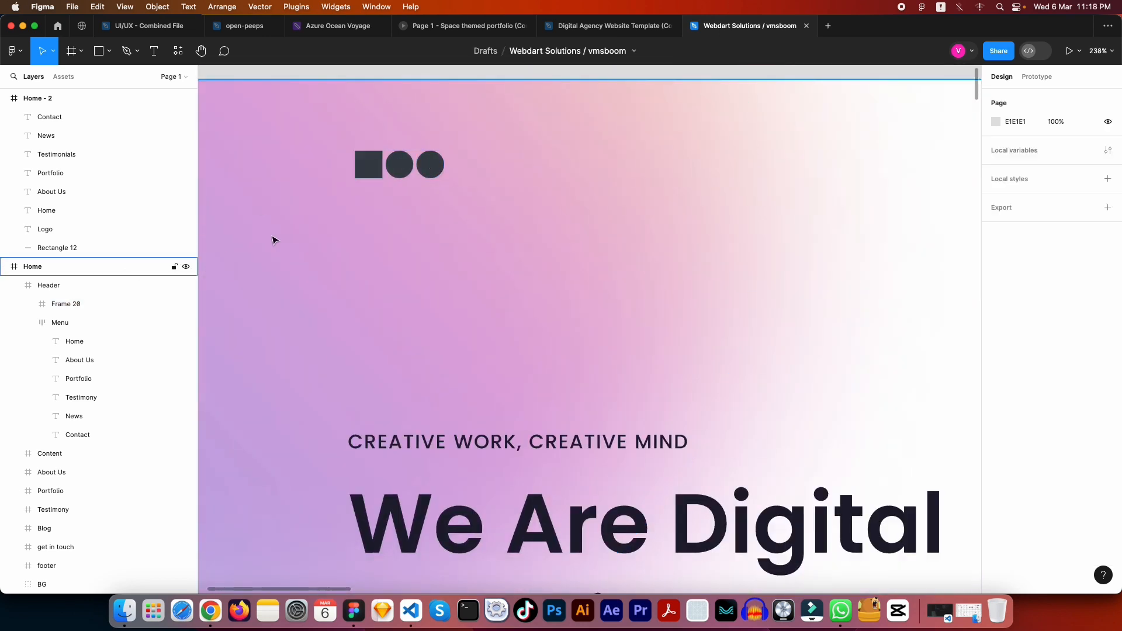
Step: Copy the reference header's logo frame into Home - 2 and place it directly beside the Logo text at X 186, Y 64
{"action": "double_click", "coordinate": [401, 168]}
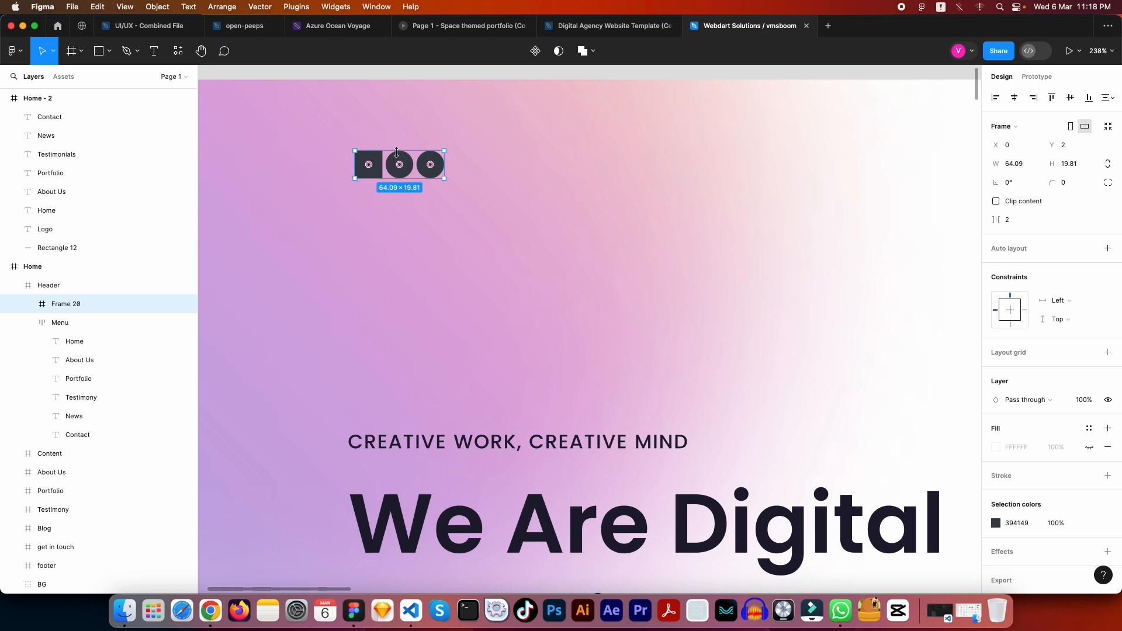
{"action": "left_click", "coordinate": [316, 240]}
{"action": "scroll", "coordinate": [316, 241], "scroll_direction": "down", "scroll_amount": 10}
{"action": "scroll", "coordinate": [848, 234], "scroll_direction": "up", "scroll_amount": 5}
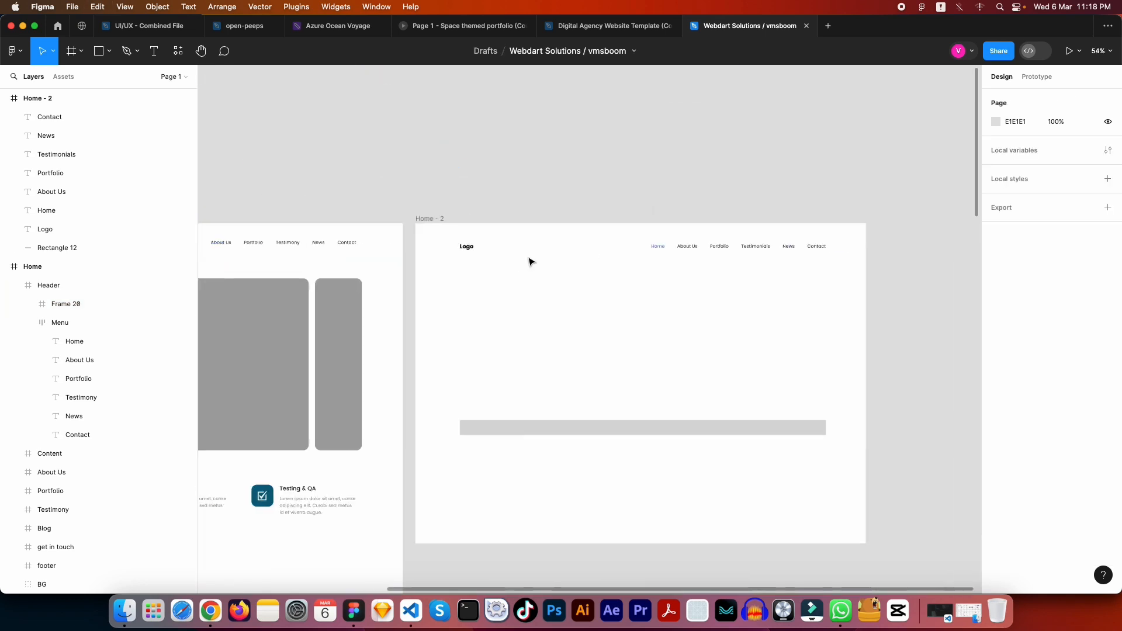
{"action": "left_click", "coordinate": [432, 239]}
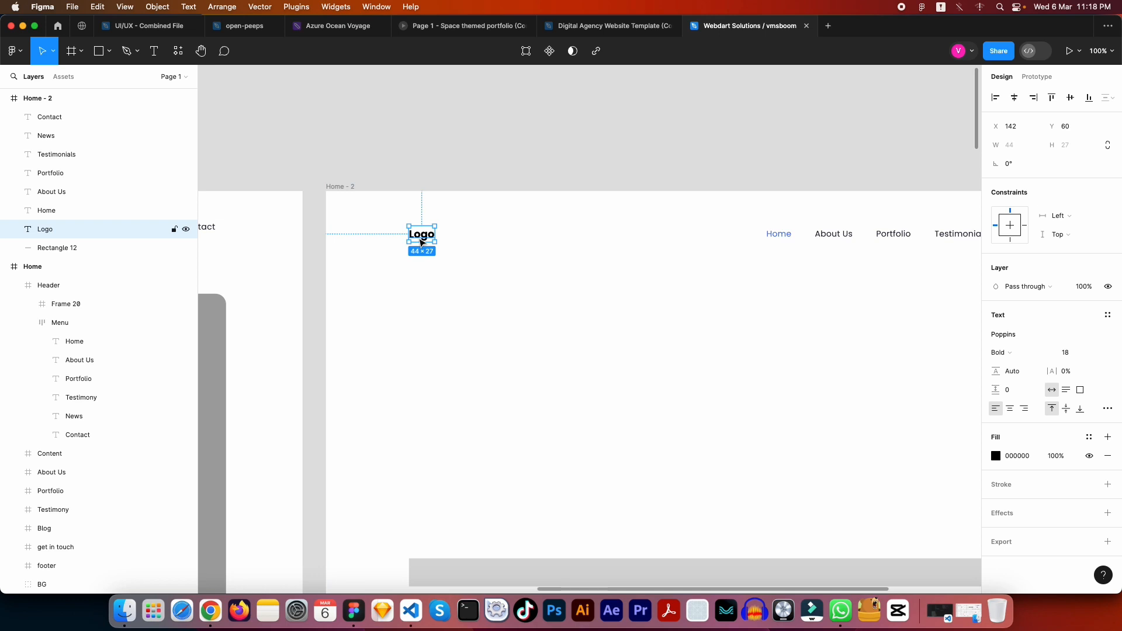
{"action": "key", "text": "cmd+v"}
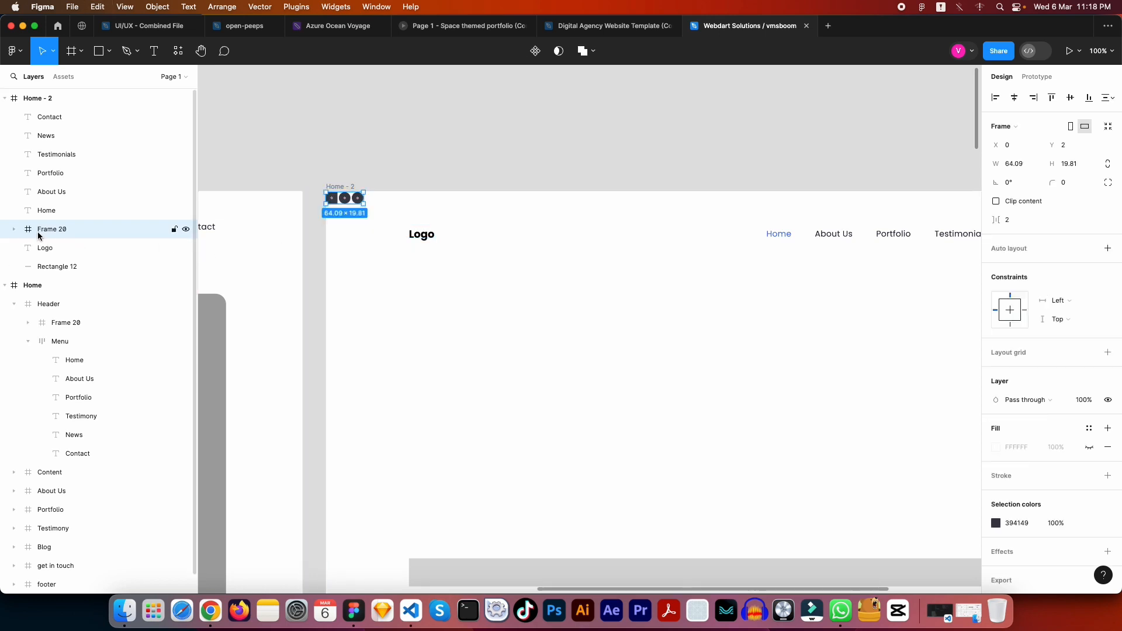
{"action": "left_click_drag", "start_coordinate": [354, 204], "coordinate": [460, 235]}
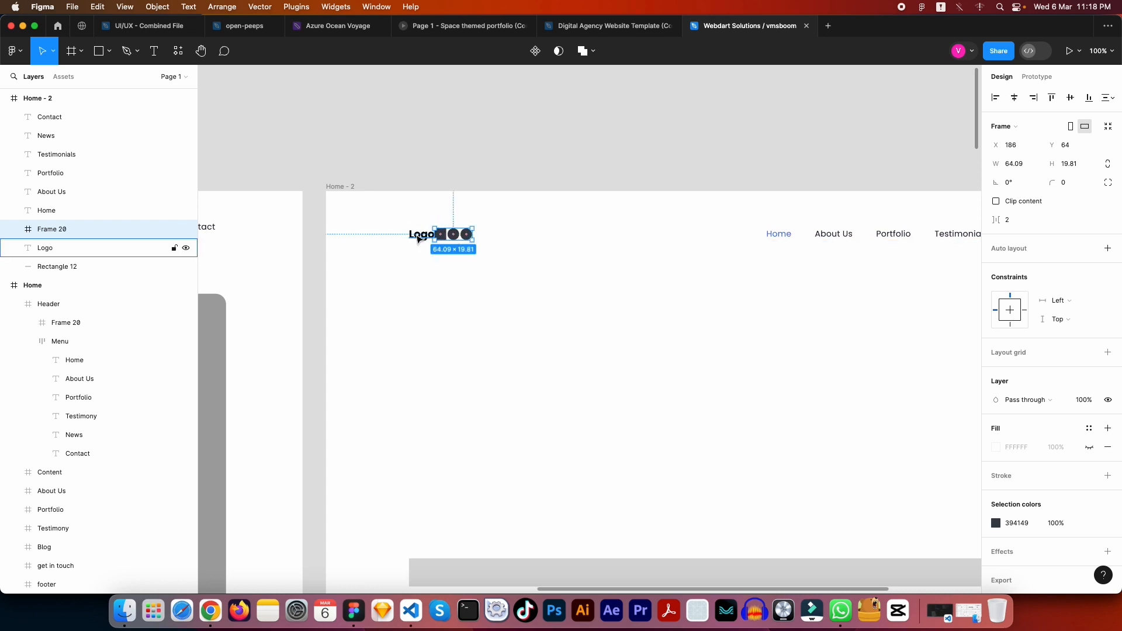
Step: Delete the Logo text and move the copied logo frame to X 142, flush with the grey rectangle's left edge
{"action": "left_click", "coordinate": [417, 233]}
{"action": "key", "text": "Delete"}
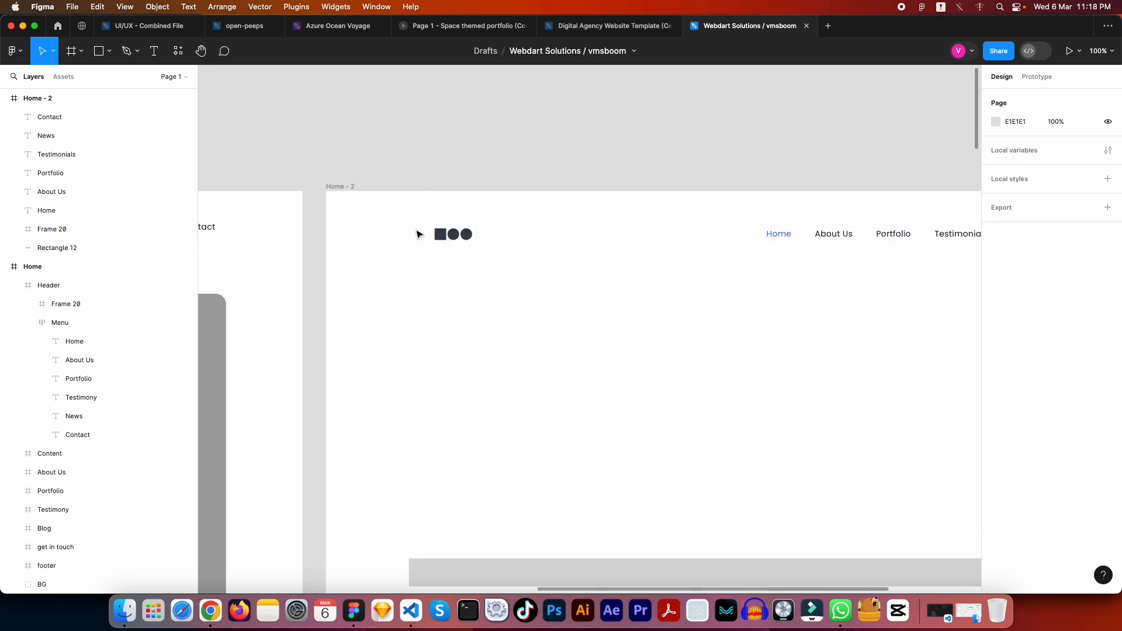
{"action": "scroll", "coordinate": [418, 234], "scroll_direction": "down", "scroll_amount": 1}
{"action": "left_click", "coordinate": [453, 212]}
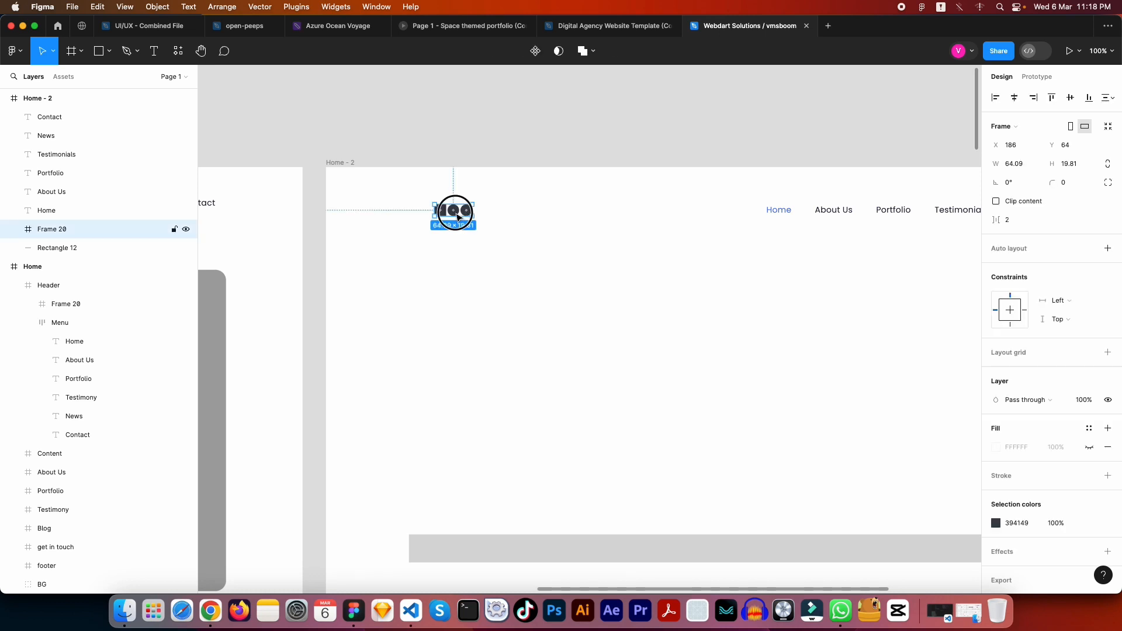
{"action": "left_click_drag", "start_coordinate": [458, 217], "coordinate": [432, 217]}
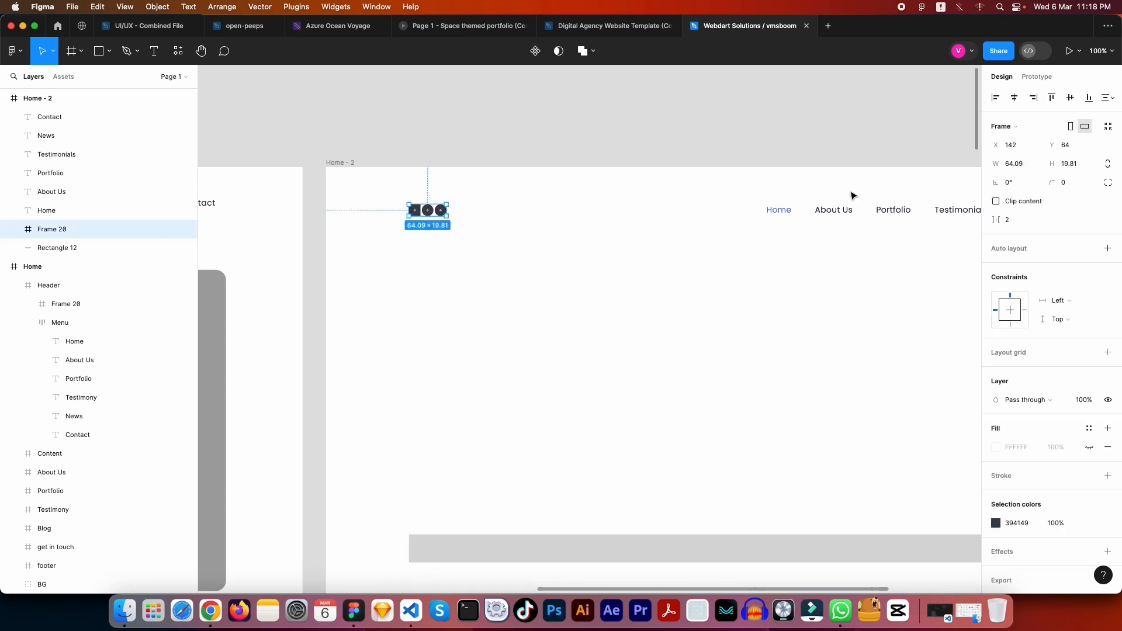
Step: Align the logo frame and all six Home - 2 menu texts on their vertical centres
{"action": "left_click_drag", "start_coordinate": [795, 246], "coordinate": [553, 237]}
{"action": "scroll", "coordinate": [600, 240], "scroll_direction": "down", "scroll_amount": 2}
{"action": "left_click", "coordinate": [601, 243]}
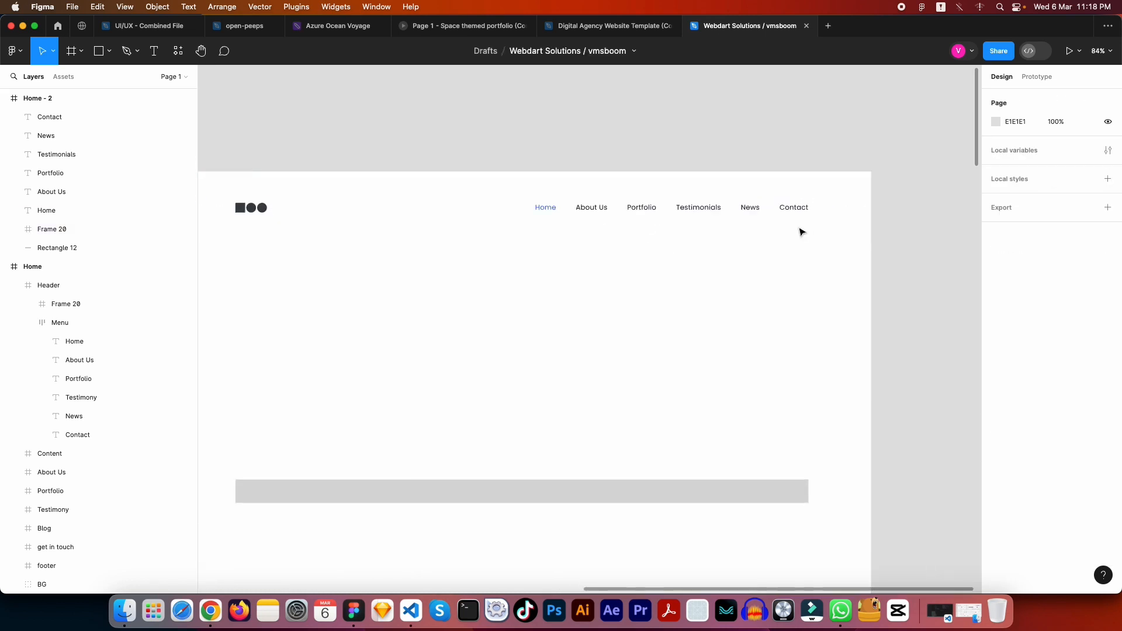
{"action": "left_click_drag", "start_coordinate": [813, 231], "coordinate": [506, 200]}
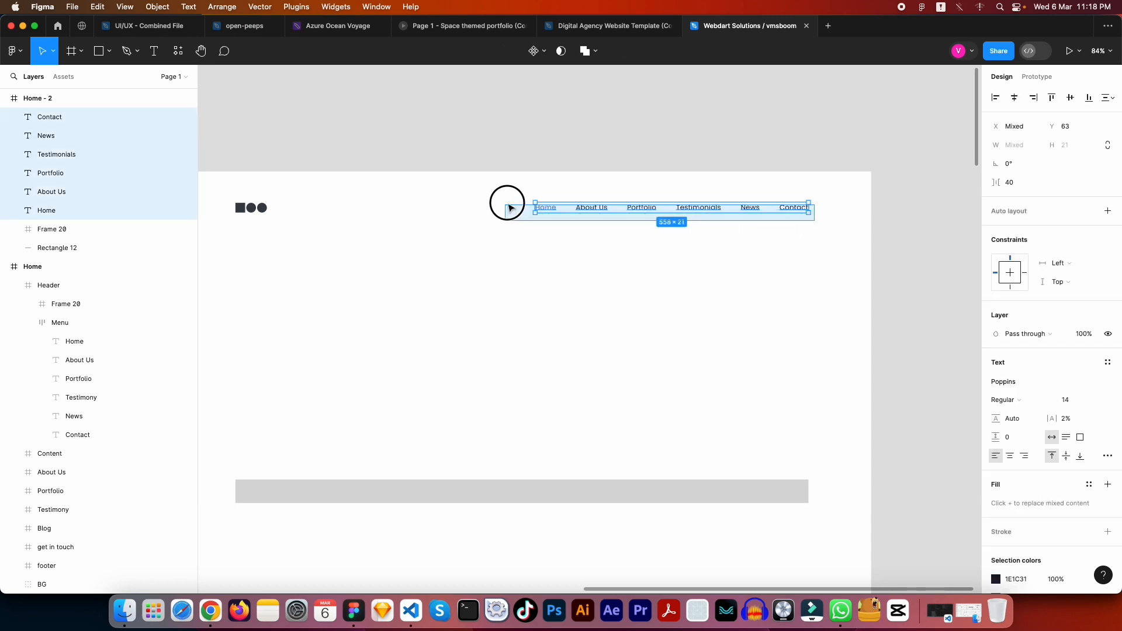
{"action": "left_click", "coordinate": [246, 207], "text": "shift"}
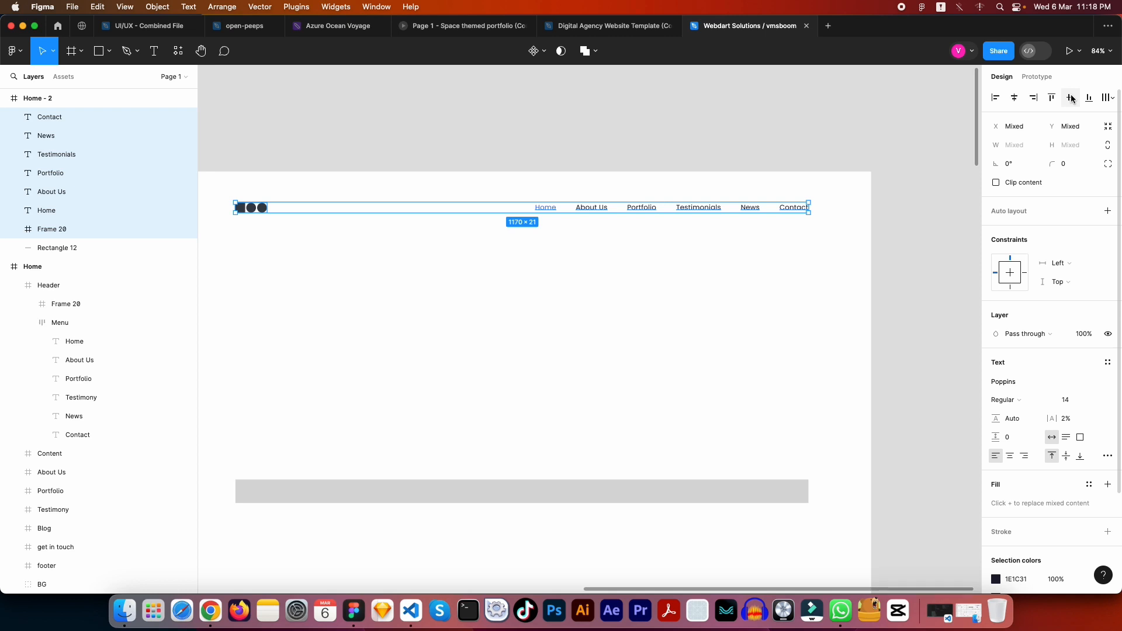
{"action": "left_click", "coordinate": [328, 325]}
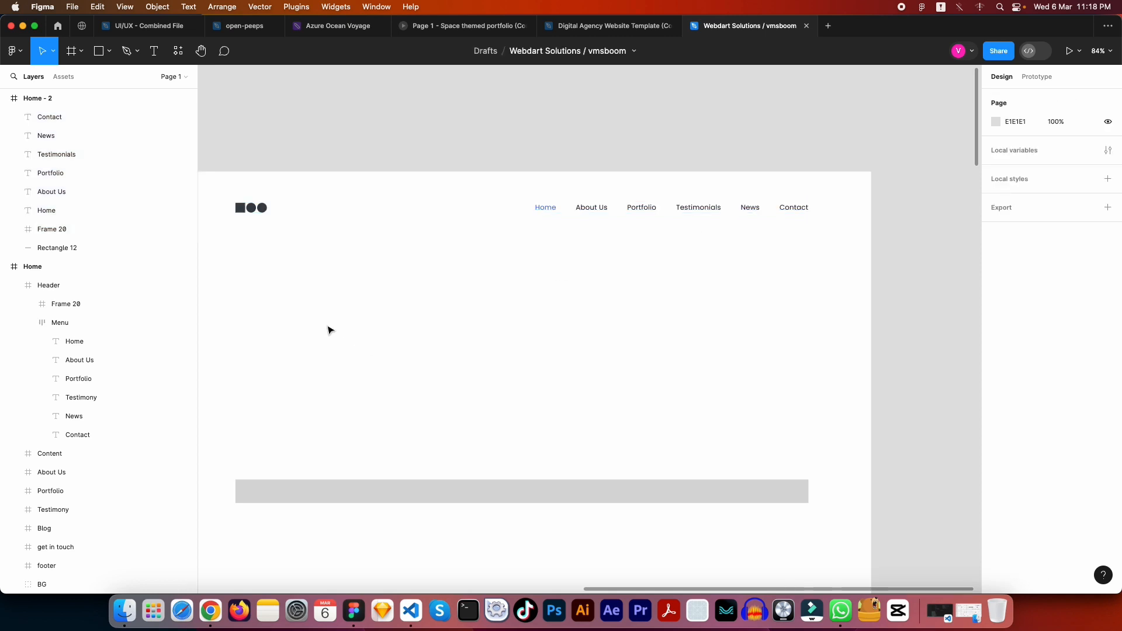
Step: Rename the Home - 2 logo's Frame 20 layer to logo and check the shapes it contains
{"action": "double_click", "coordinate": [51, 231]}
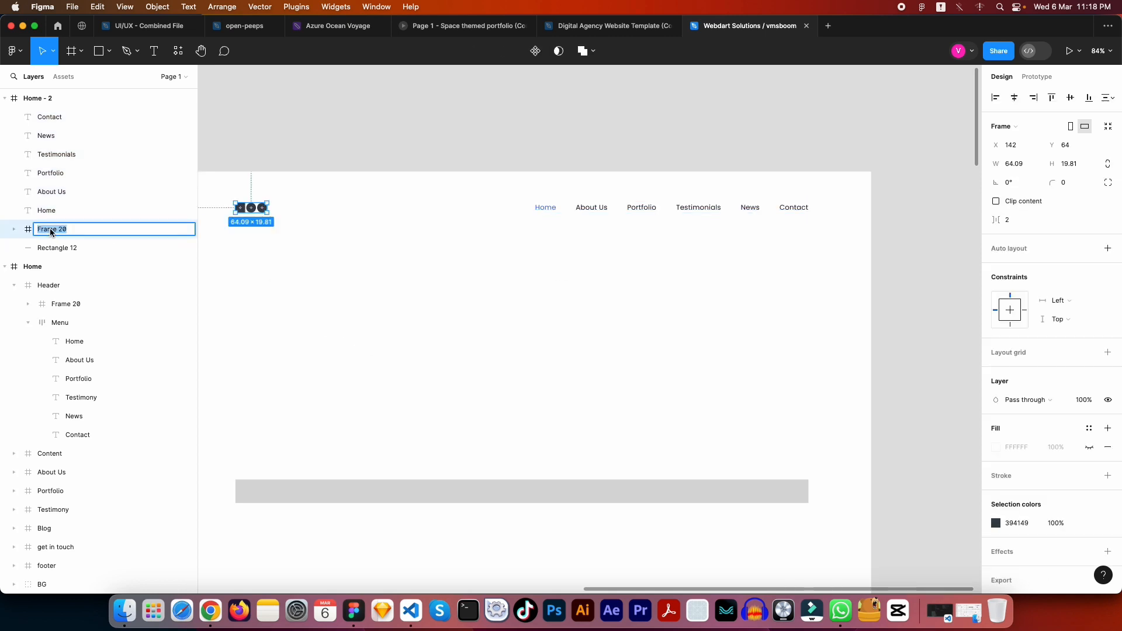
{"action": "type", "text": "logo"}
{"action": "key", "text": "Return"}
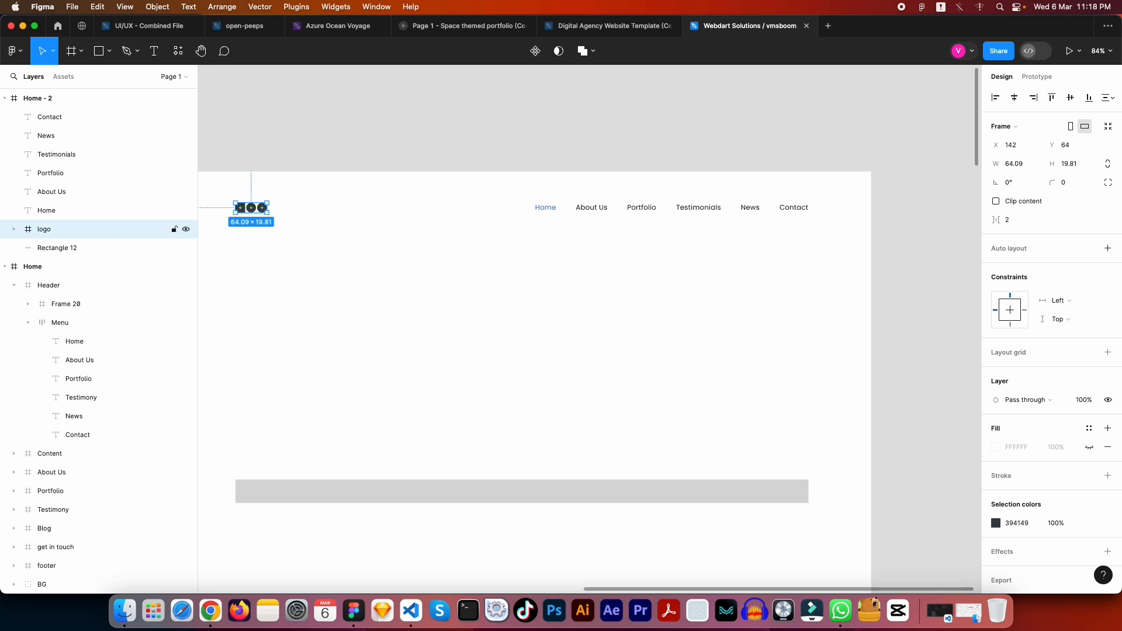
{"action": "left_click", "coordinate": [15, 230]}
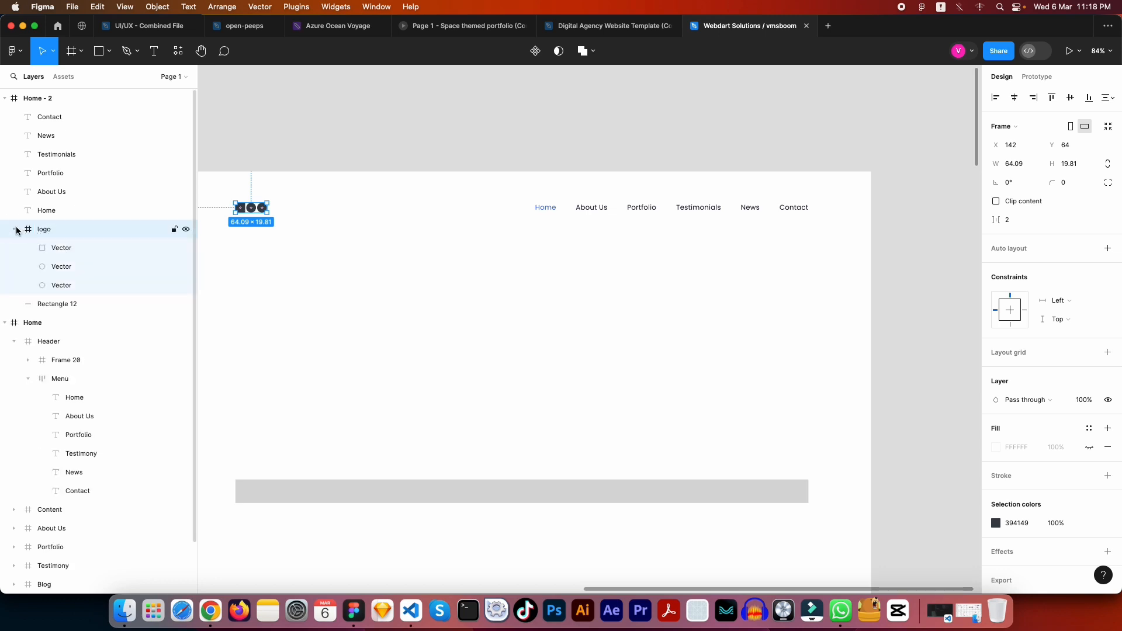
{"action": "left_click", "coordinate": [15, 229]}
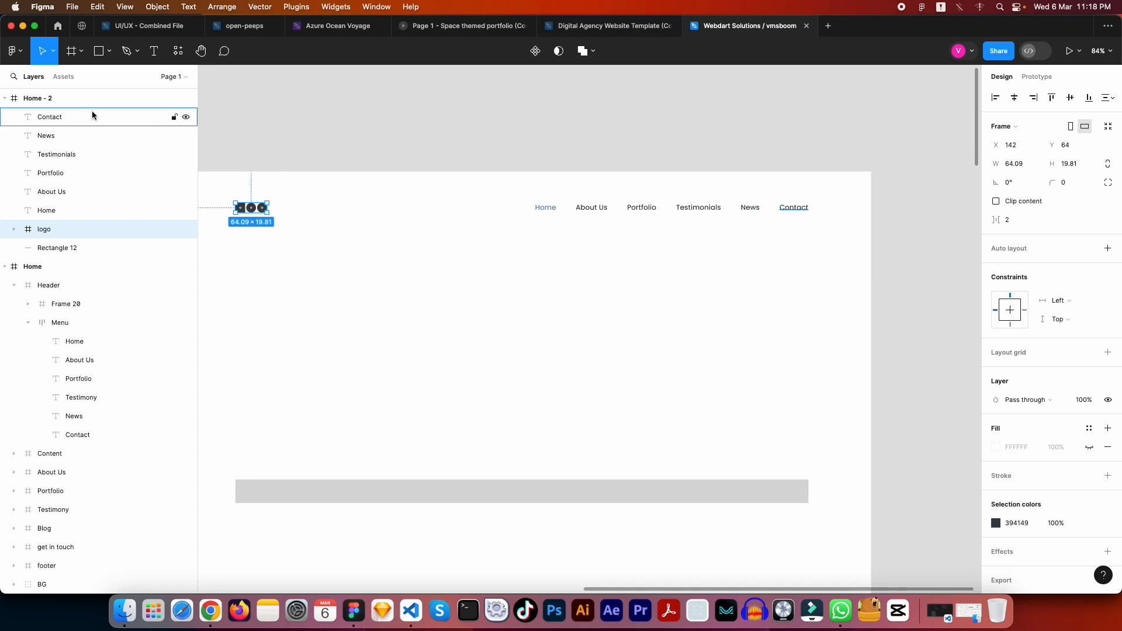
Step: Group the six Home - 2 menu texts from Contact to Home and name the group navigation
{"action": "left_click", "coordinate": [74, 115]}
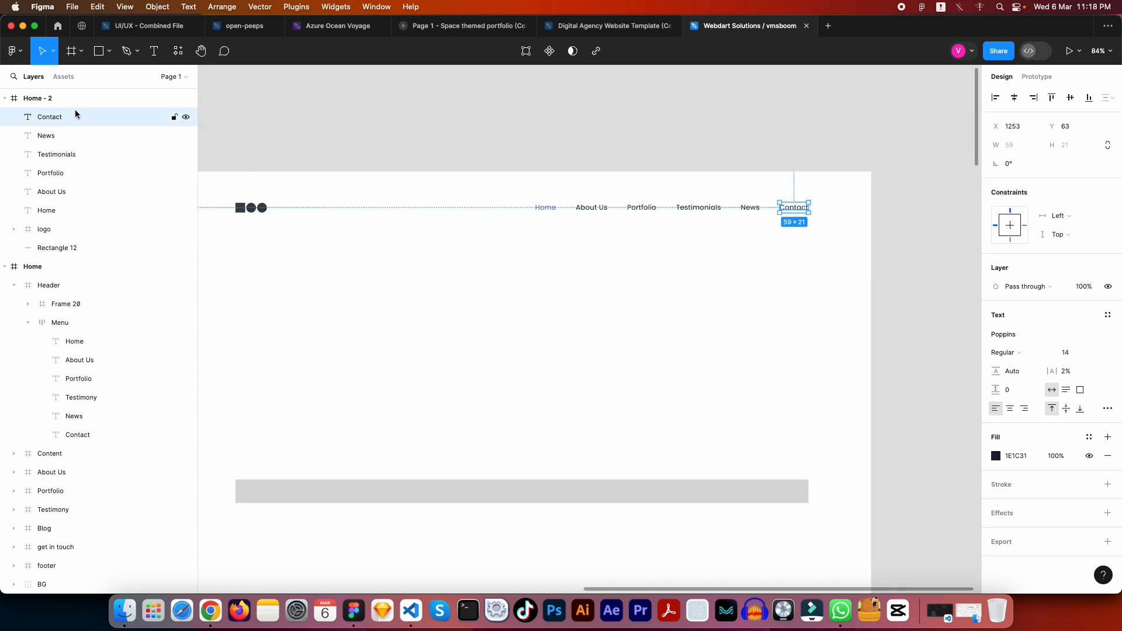
{"action": "left_click", "coordinate": [49, 210], "text": "shift"}
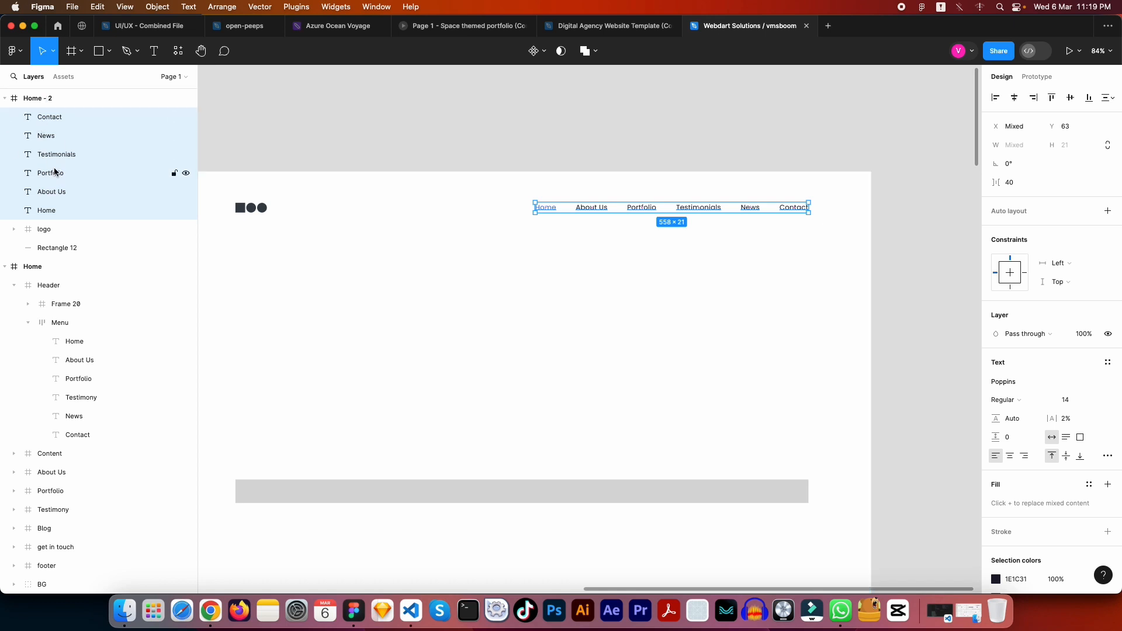
{"action": "key", "text": "super+g"}
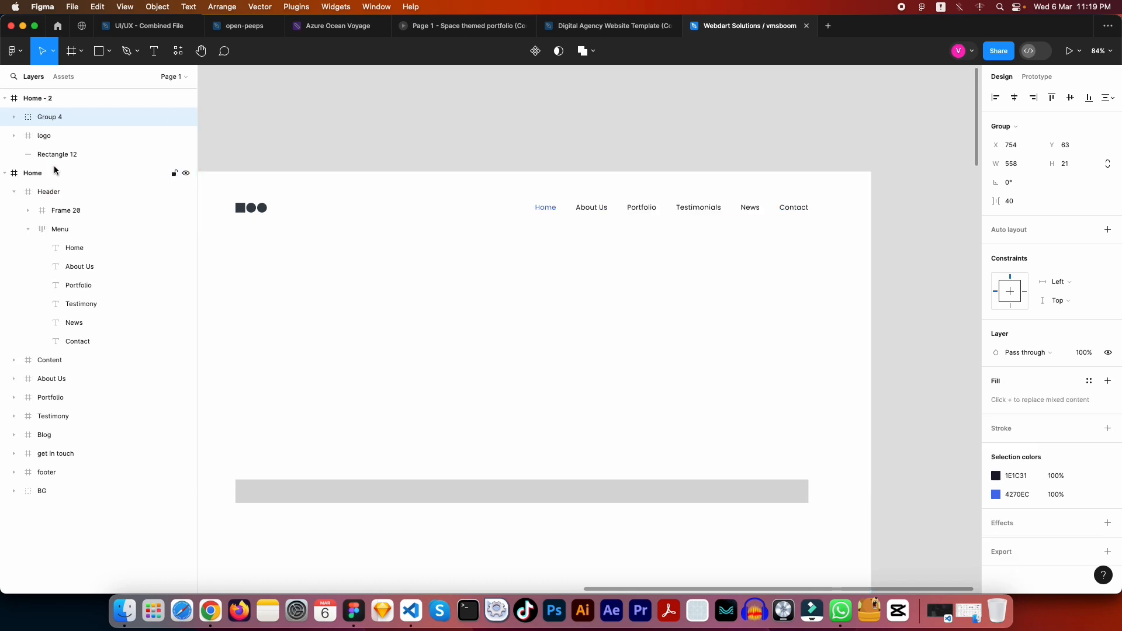
{"action": "left_click", "coordinate": [52, 119]}
{"action": "double_click", "coordinate": [53, 119]}
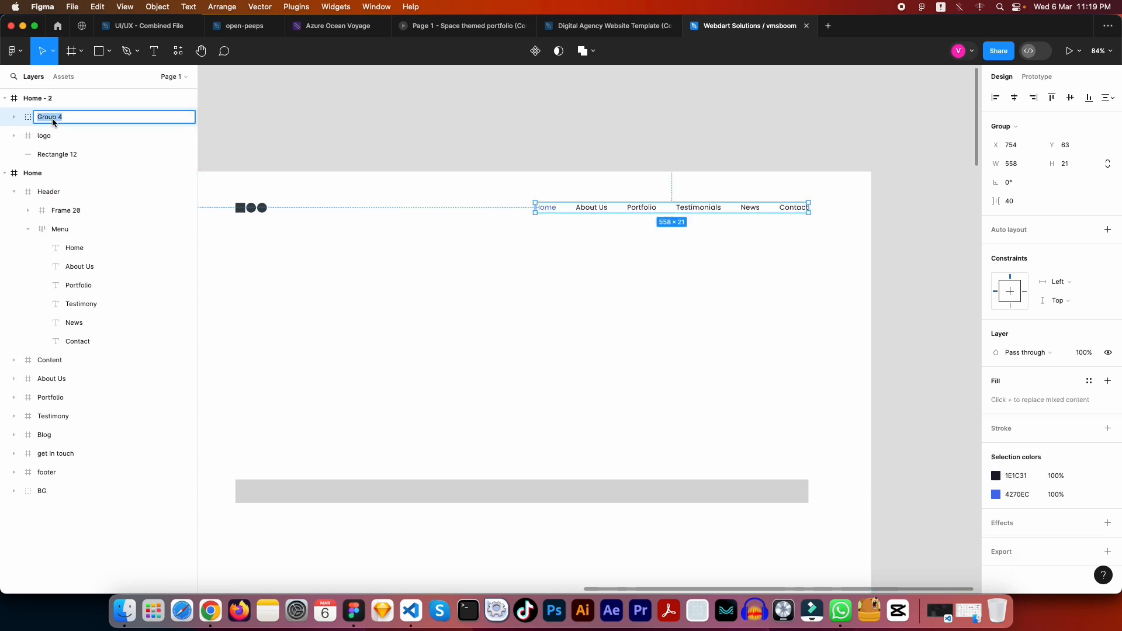
{"action": "type", "text": "navigation"}
{"action": "key", "text": "Return"}
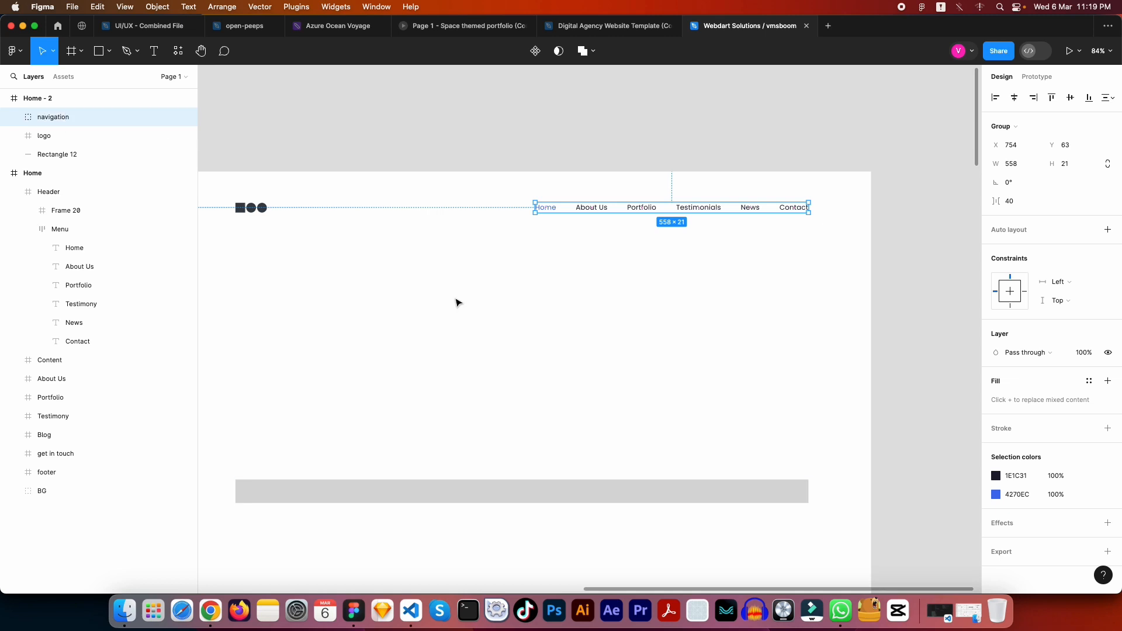
Step: Group the logo and navigation layers of Home - 2 together and name the group Header
{"action": "left_click", "coordinate": [608, 321]}
{"action": "left_click_drag", "start_coordinate": [624, 302], "coordinate": [661, 291]}
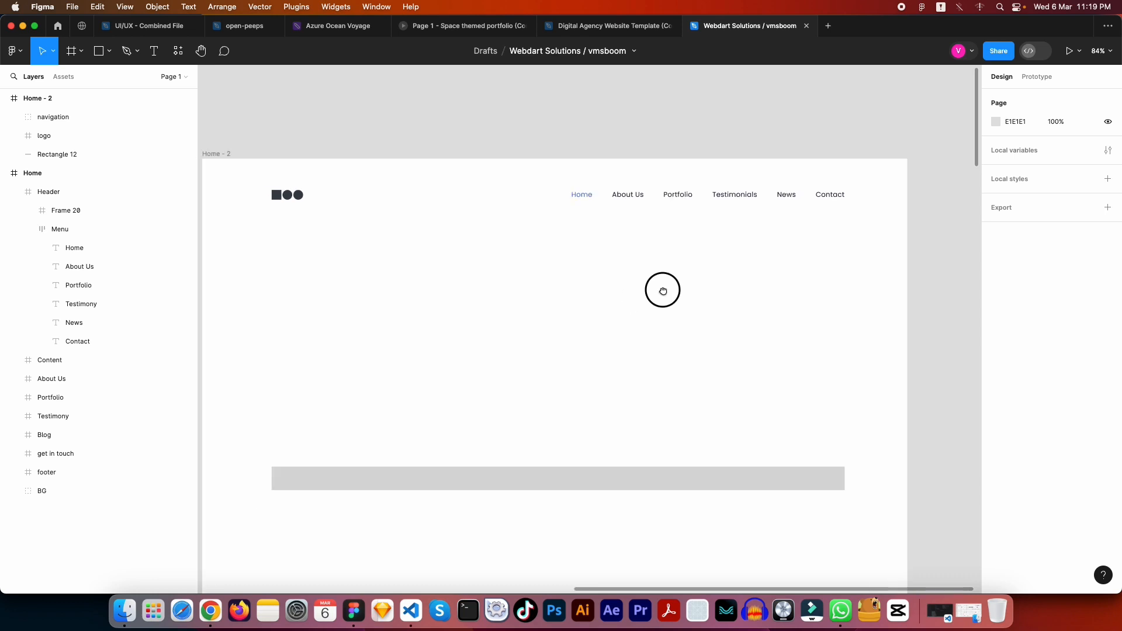
{"action": "left_click", "coordinate": [433, 204]}
{"action": "left_click_drag", "start_coordinate": [434, 204], "coordinate": [253, 186]}
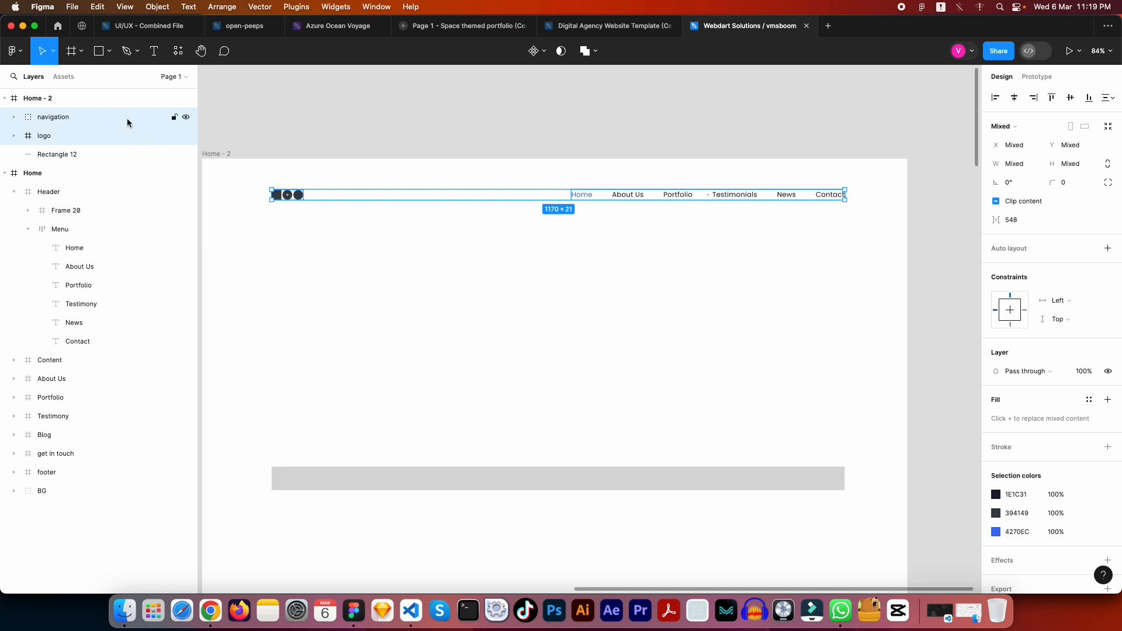
{"action": "key", "text": "super+g"}
{"action": "double_click", "coordinate": [44, 118]}
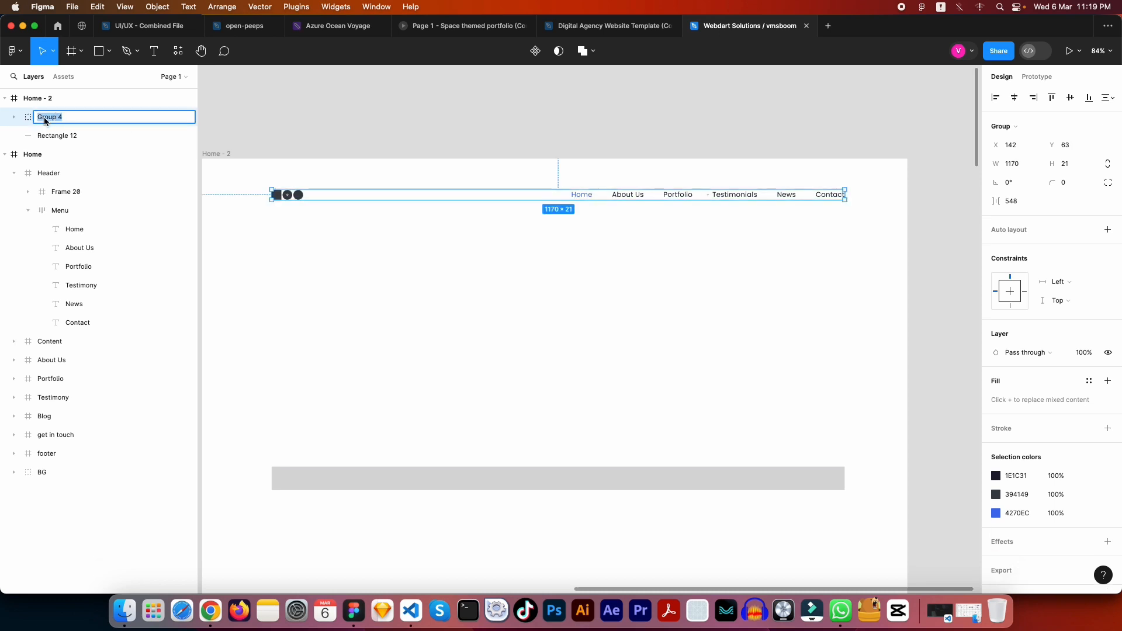
{"action": "type", "text": "Header"}
{"action": "key", "text": "Return"}
{"action": "key", "text": "Escape"}
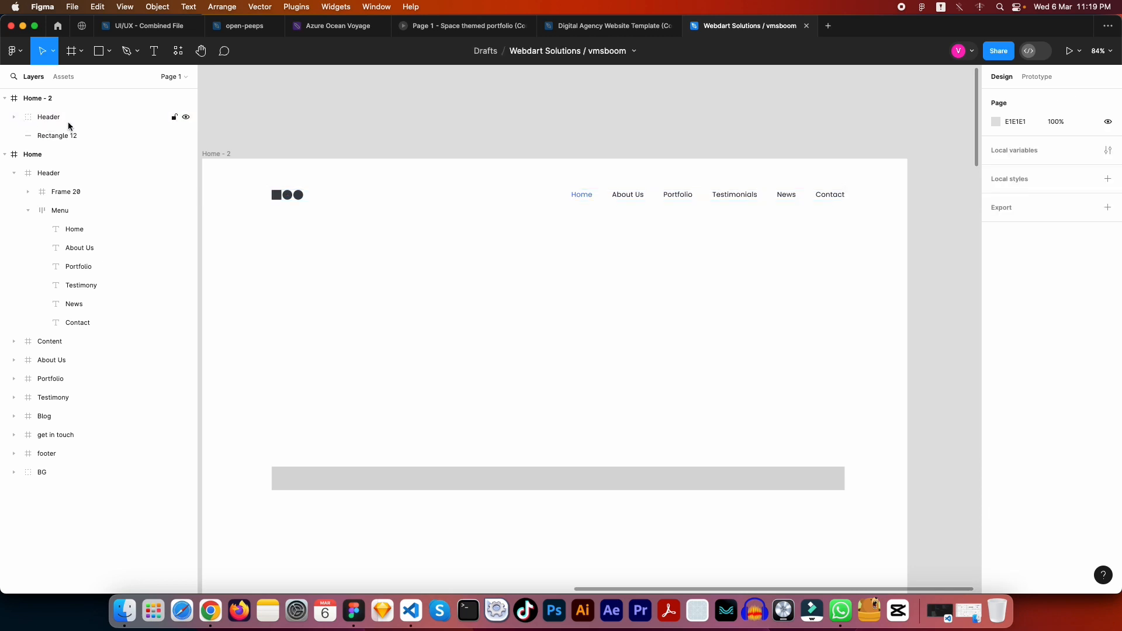
{"action": "left_click", "coordinate": [50, 121]}
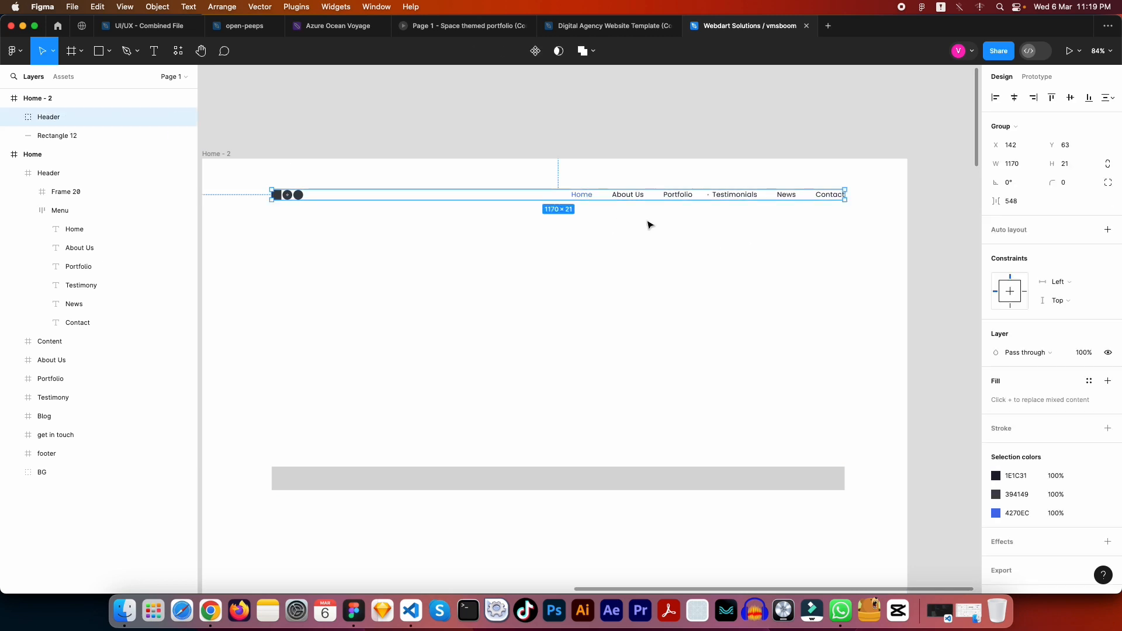
{"action": "left_click", "coordinate": [661, 288]}
{"action": "left_click_drag", "start_coordinate": [682, 307], "coordinate": [675, 273]}
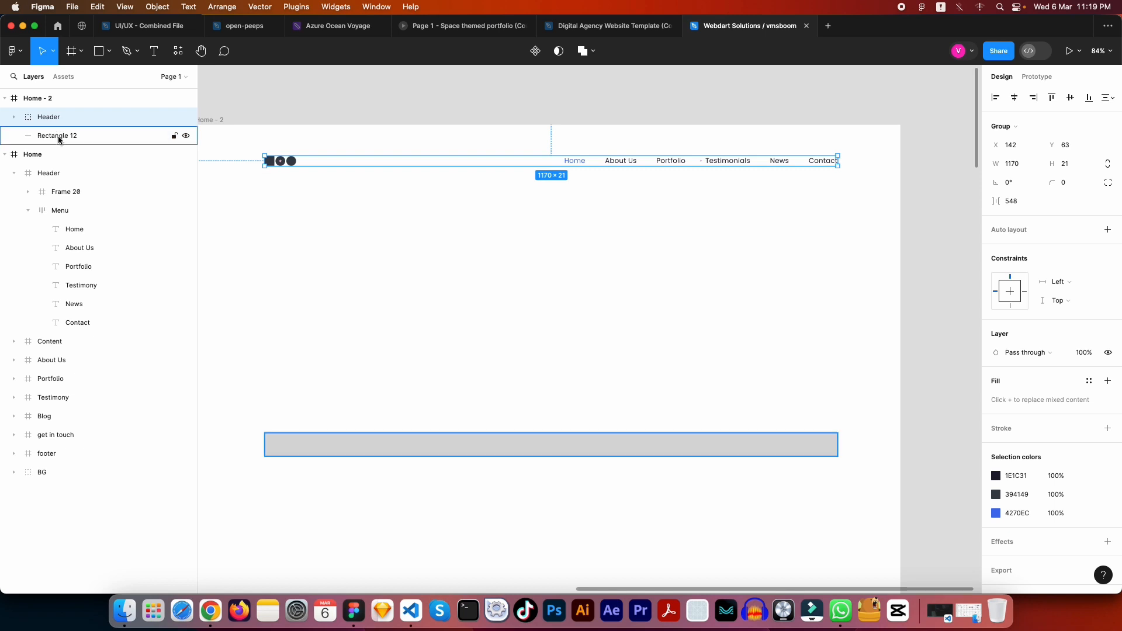
{"action": "left_click", "coordinate": [58, 136]}
{"action": "left_click", "coordinate": [468, 246]}
Step: Examine the ellipses in Home's BG group, including the large blurred one behind the logo and heading
{"action": "scroll", "coordinate": [646, 275], "scroll_direction": "left", "scroll_amount": 15}
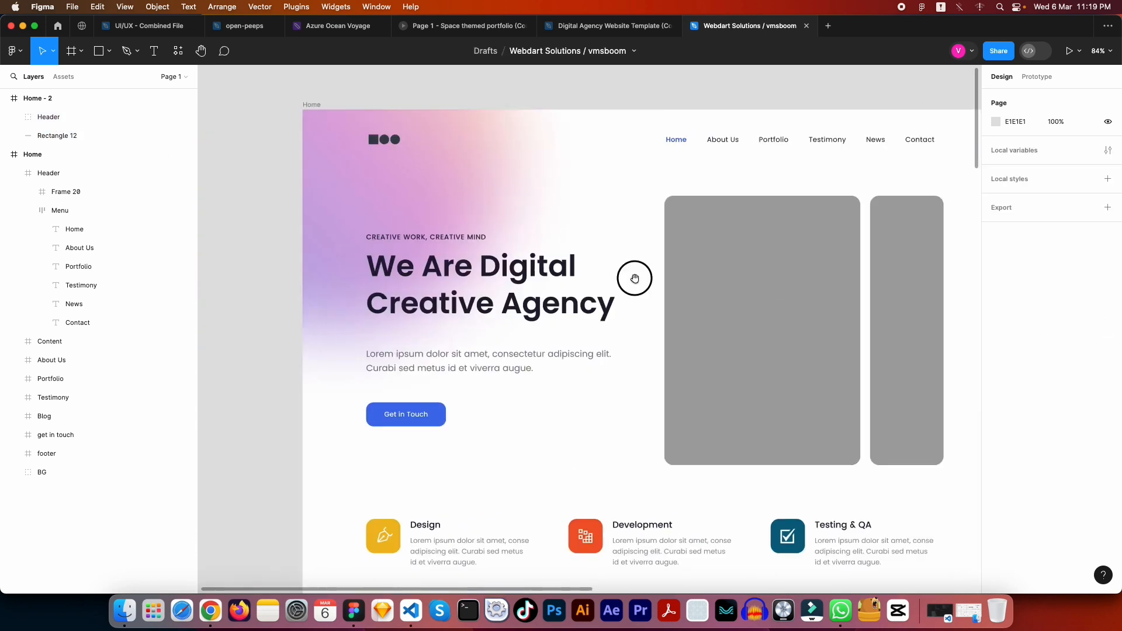
{"action": "left_click_drag", "start_coordinate": [737, 225], "coordinate": [654, 271]}
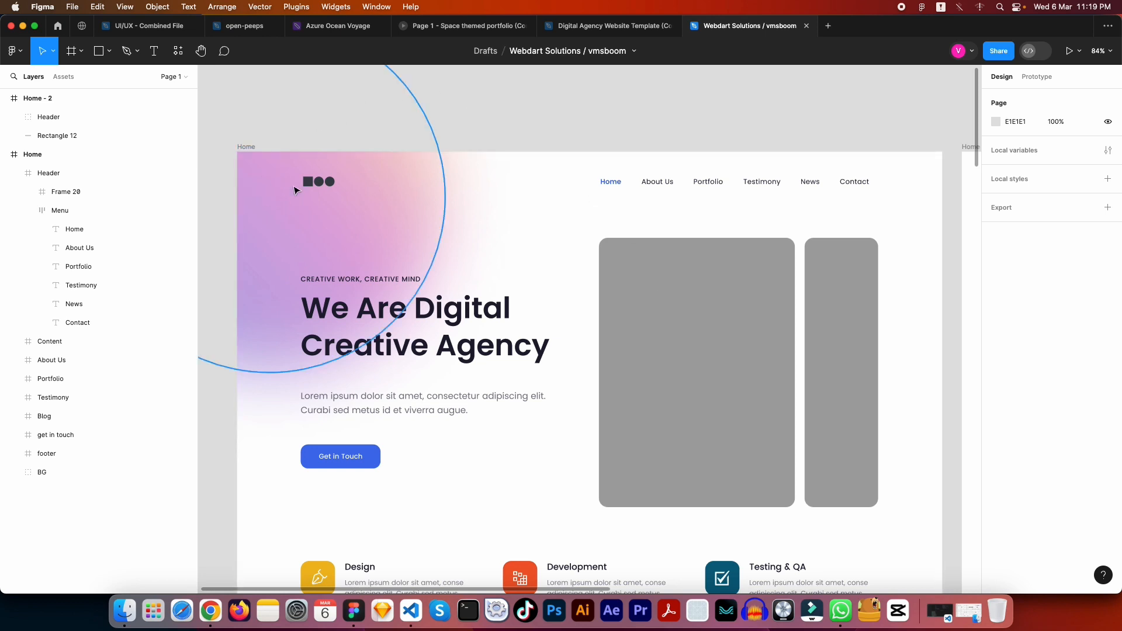
{"action": "left_click", "coordinate": [295, 190]}
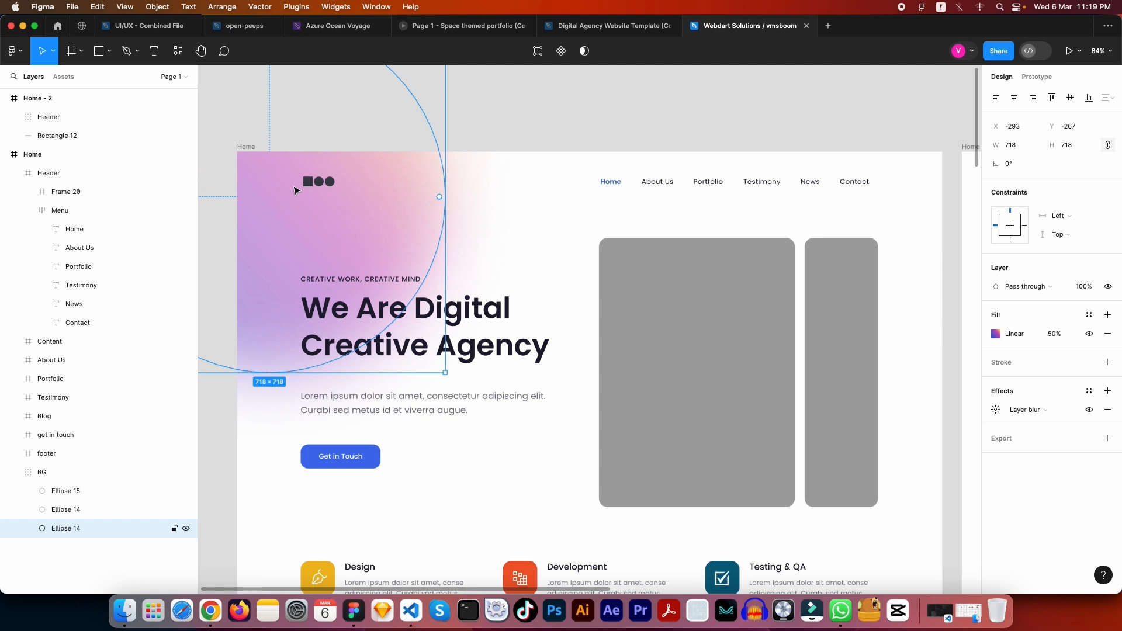
{"action": "left_click", "coordinate": [70, 509]}
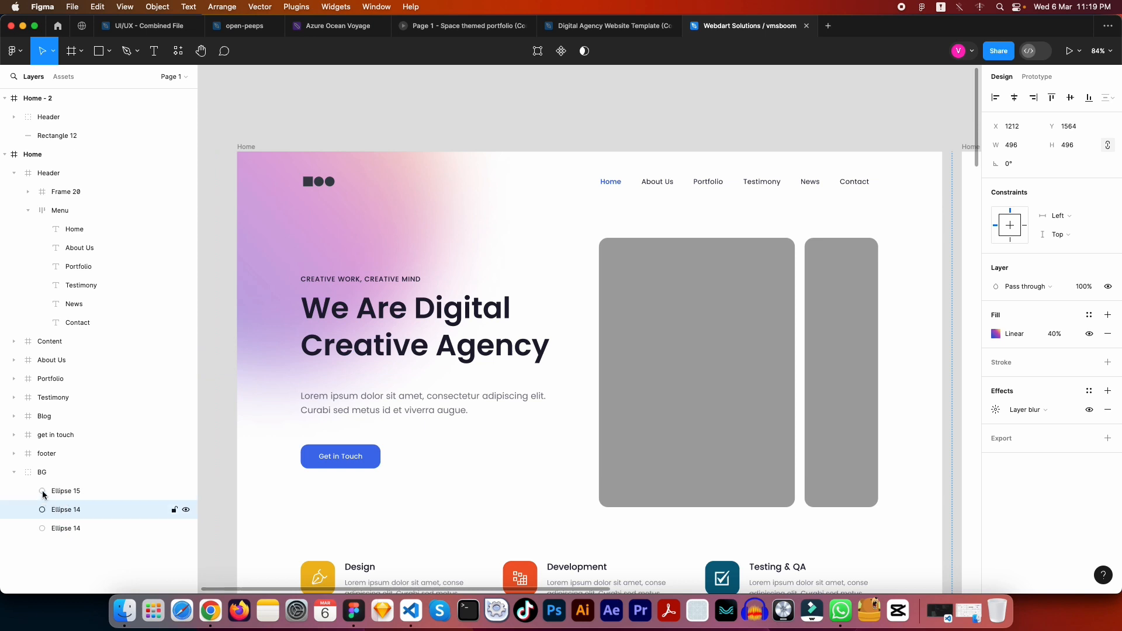
{"action": "left_click", "coordinate": [299, 223]}
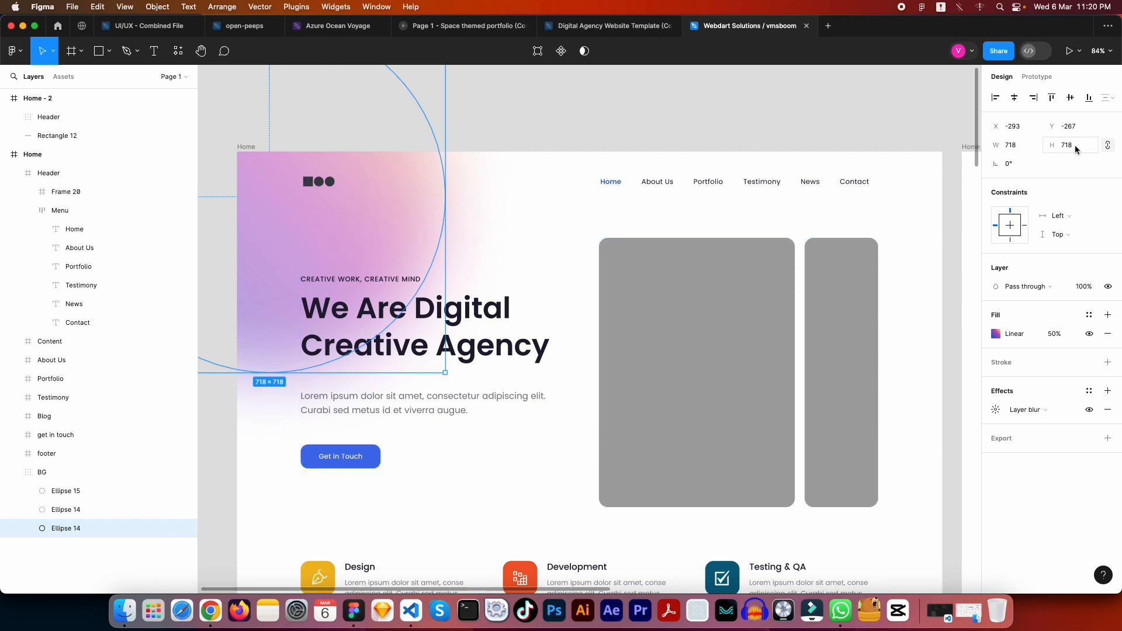
Step: Inspect the linear gradient fill of the large background ellipse in Home, including its colour stops and direction
{"action": "left_click", "coordinate": [997, 336]}
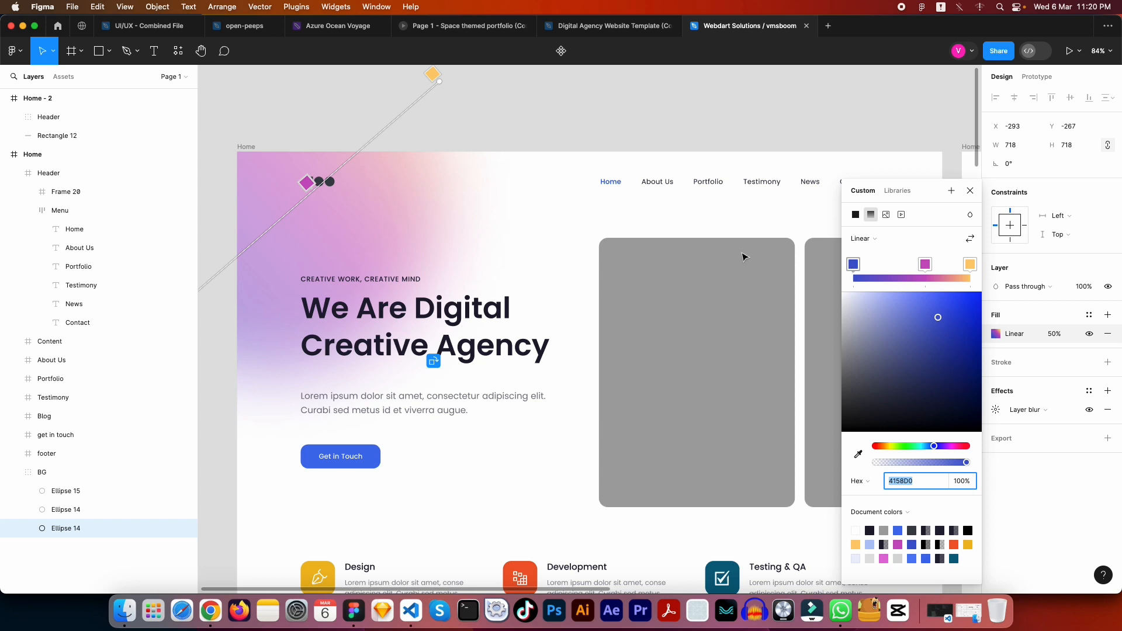
{"action": "scroll", "coordinate": [720, 275], "scroll_direction": "down", "scroll_amount": 5}
{"action": "scroll", "coordinate": [364, 301], "scroll_direction": "up", "scroll_amount": 5}
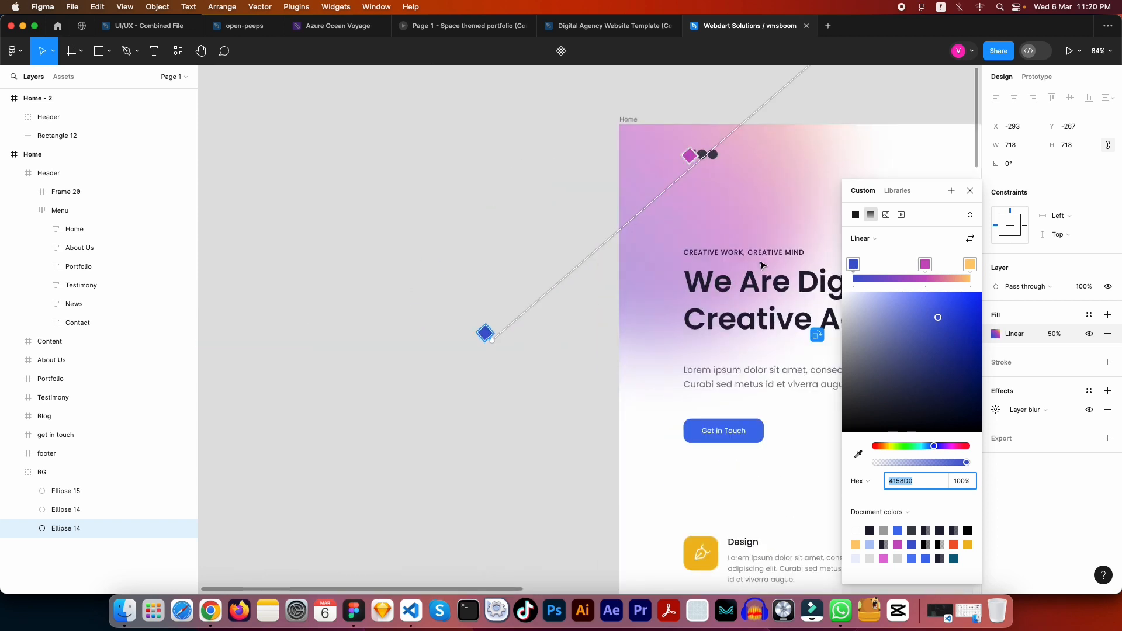
{"action": "scroll", "coordinate": [762, 264], "scroll_direction": "up", "scroll_amount": 2}
{"action": "scroll", "coordinate": [865, 135], "scroll_direction": "right", "scroll_amount": 3}
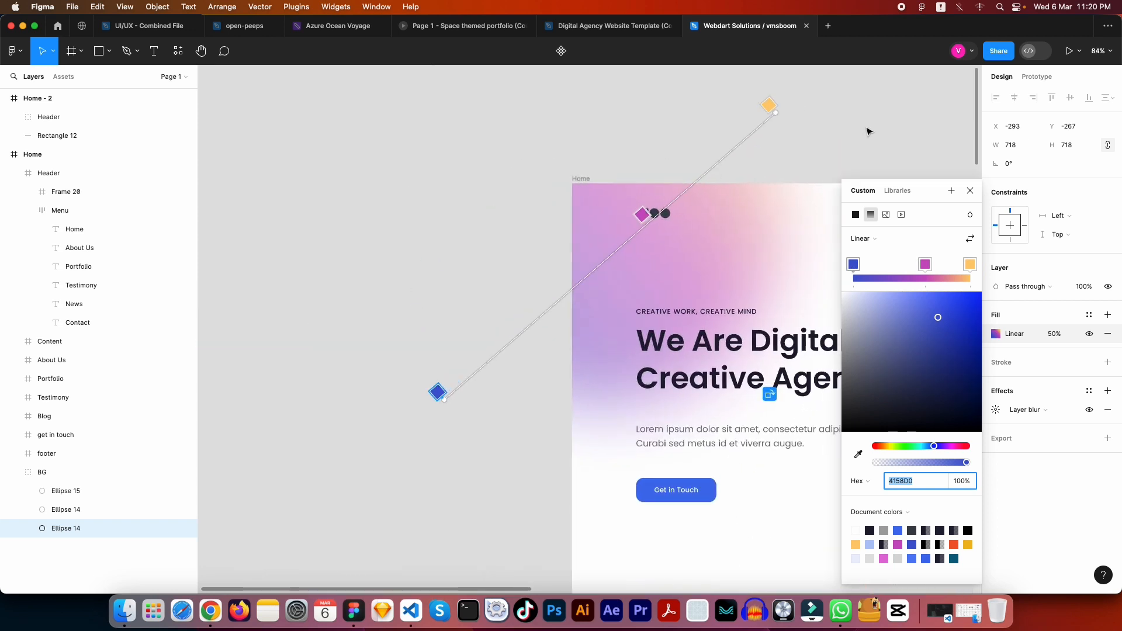
{"action": "key", "text": "Escape"}
{"action": "key", "text": "Escape"}
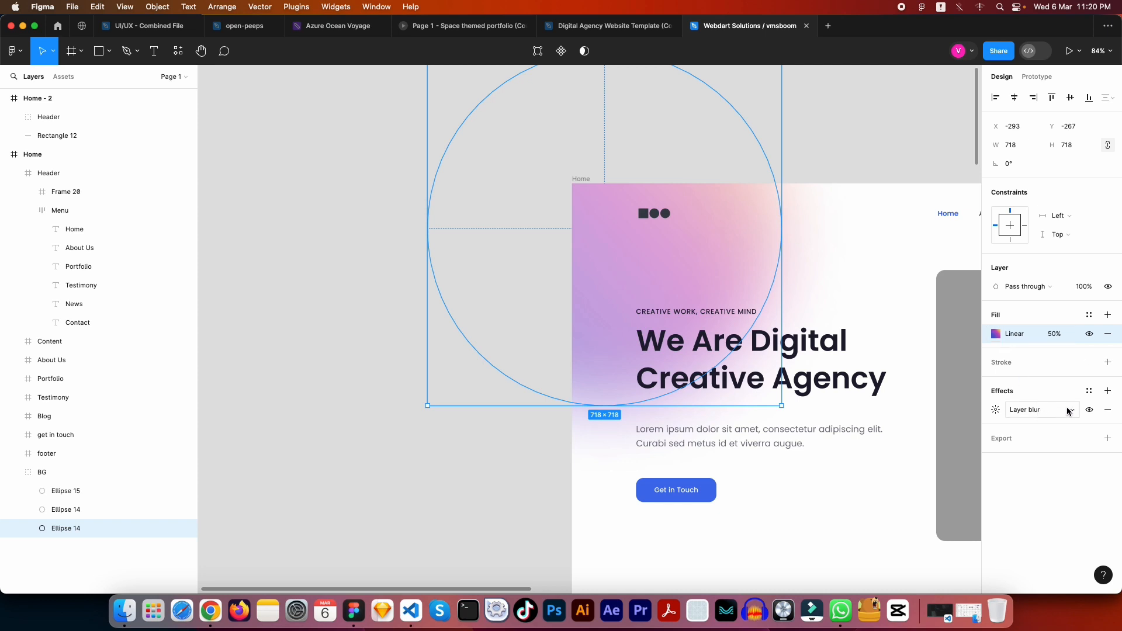
Step: Check the layer blur amount applied to the large gradient ellipse behind Home's heading
{"action": "left_click", "coordinate": [996, 411]}
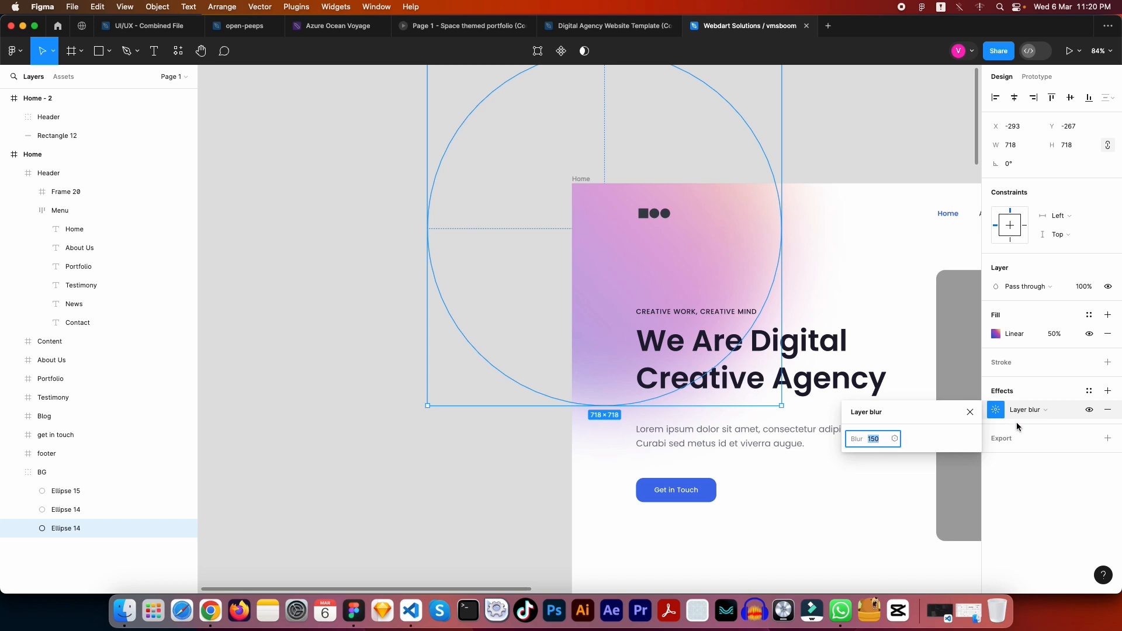
{"action": "left_click", "coordinate": [1022, 356]}
{"action": "left_click", "coordinate": [1008, 342]}
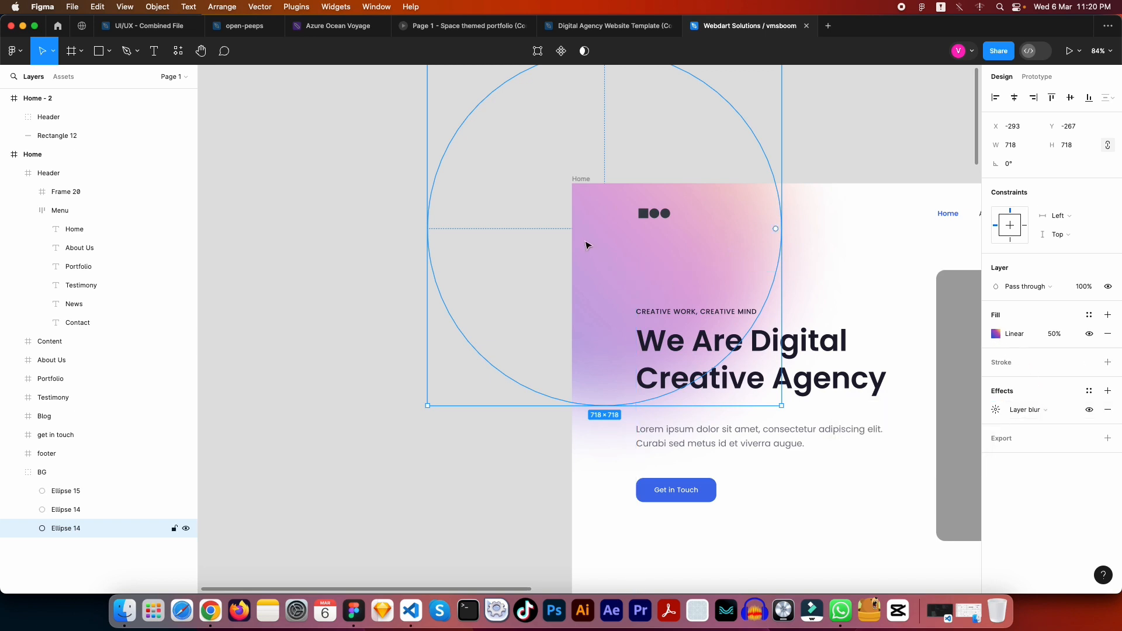
{"action": "left_click", "coordinate": [516, 230]}
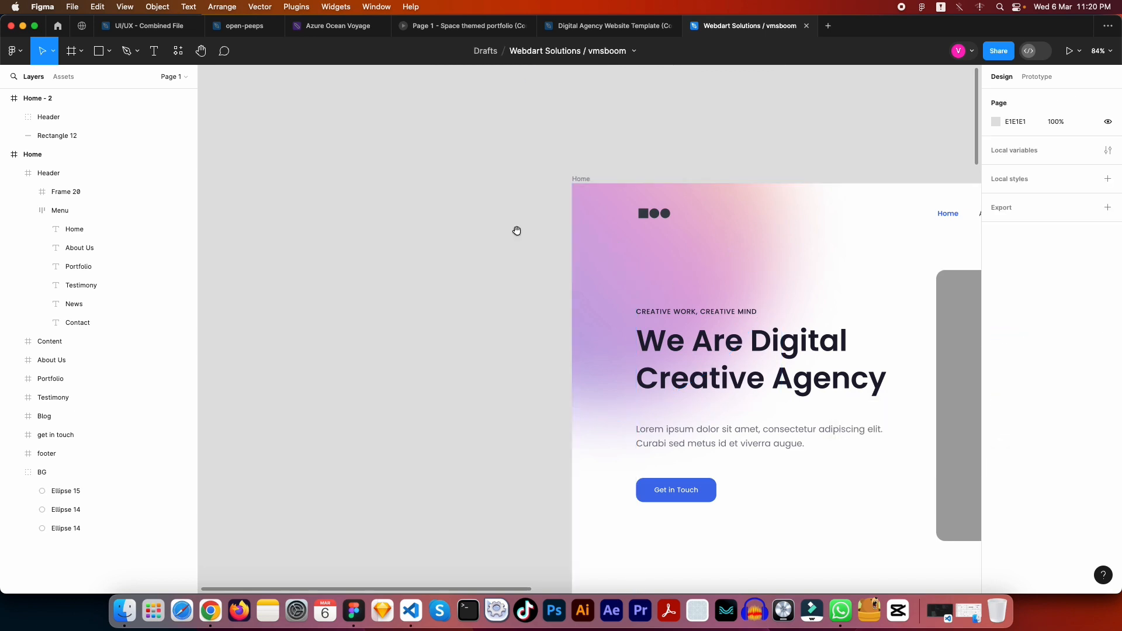
{"action": "left_click_drag", "start_coordinate": [516, 230], "coordinate": [697, 271]}
{"action": "left_click_drag", "start_coordinate": [617, 270], "coordinate": [263, 271]}
{"action": "left_click", "coordinate": [454, 287], "text": "super"}
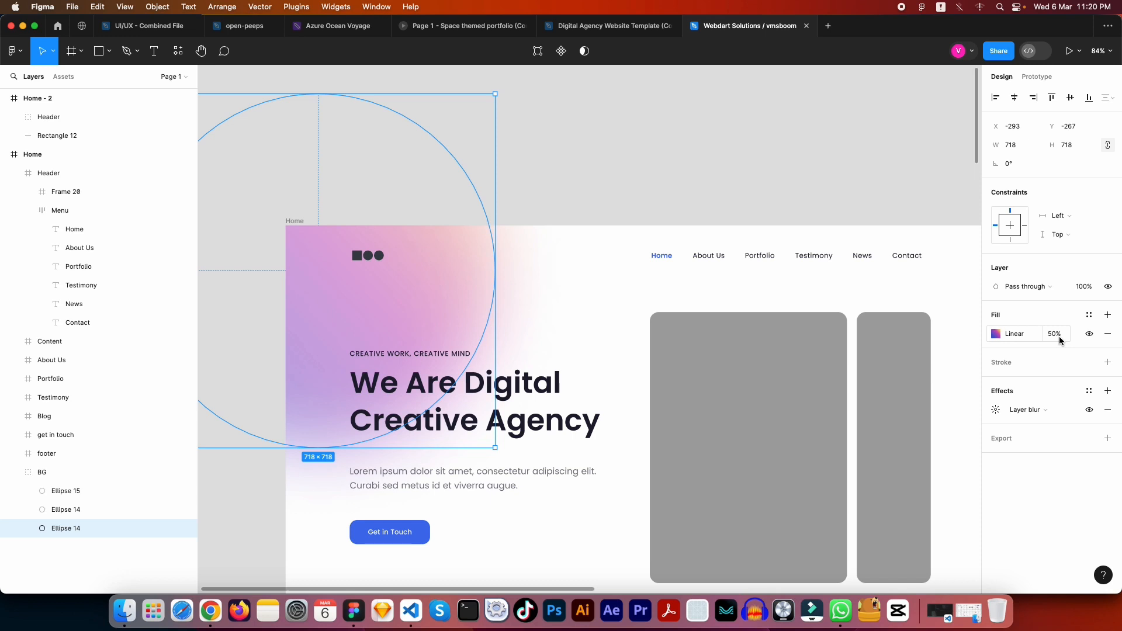
{"action": "left_click", "coordinate": [996, 410]}
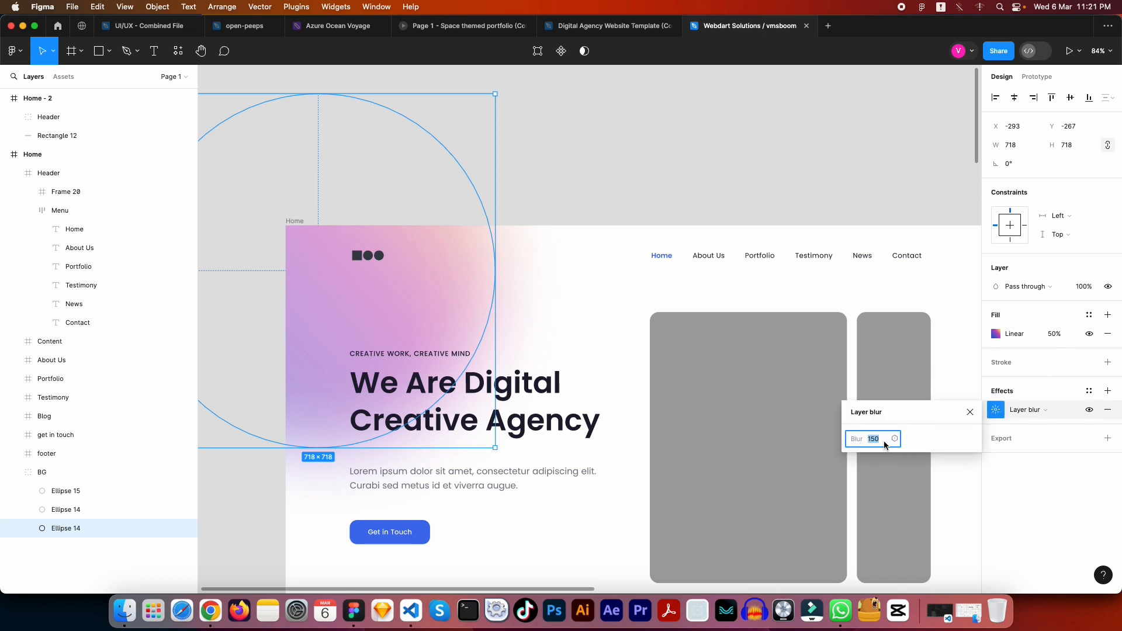
{"action": "left_click", "coordinate": [689, 158]}
{"action": "left_click", "coordinate": [689, 158]}
Step: Draw a 718 × 718 circle overlapping the upper-left corner of the Home - 2 frame
{"action": "left_click_drag", "start_coordinate": [813, 150], "coordinate": [274, 139]}
{"action": "left_click_drag", "start_coordinate": [791, 283], "coordinate": [736, 215]}
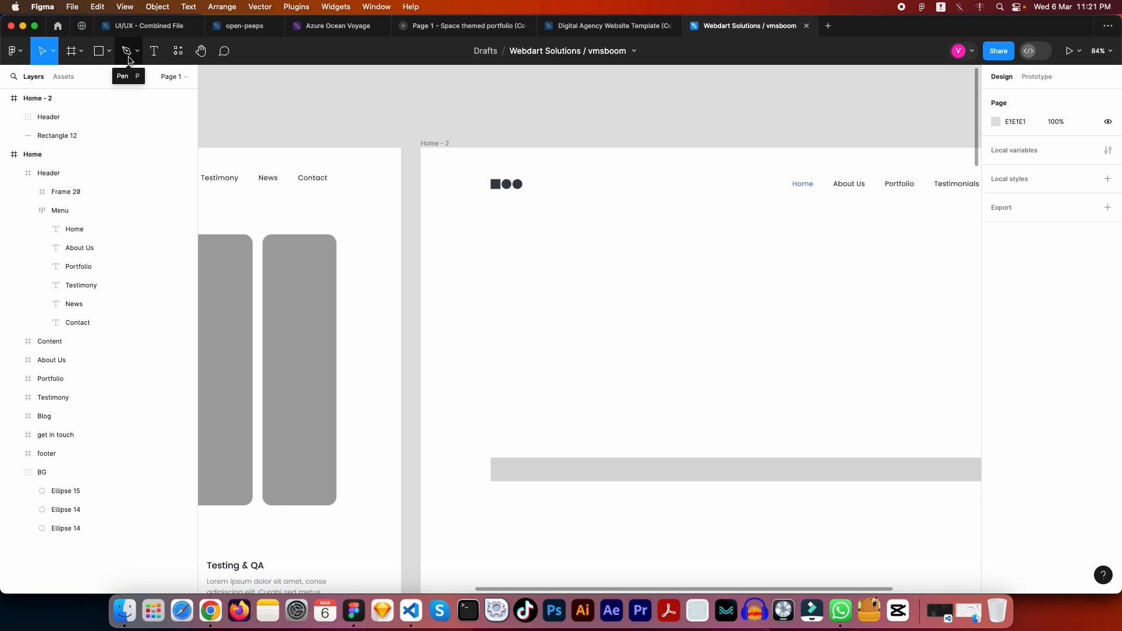
{"action": "key", "text": "o"}
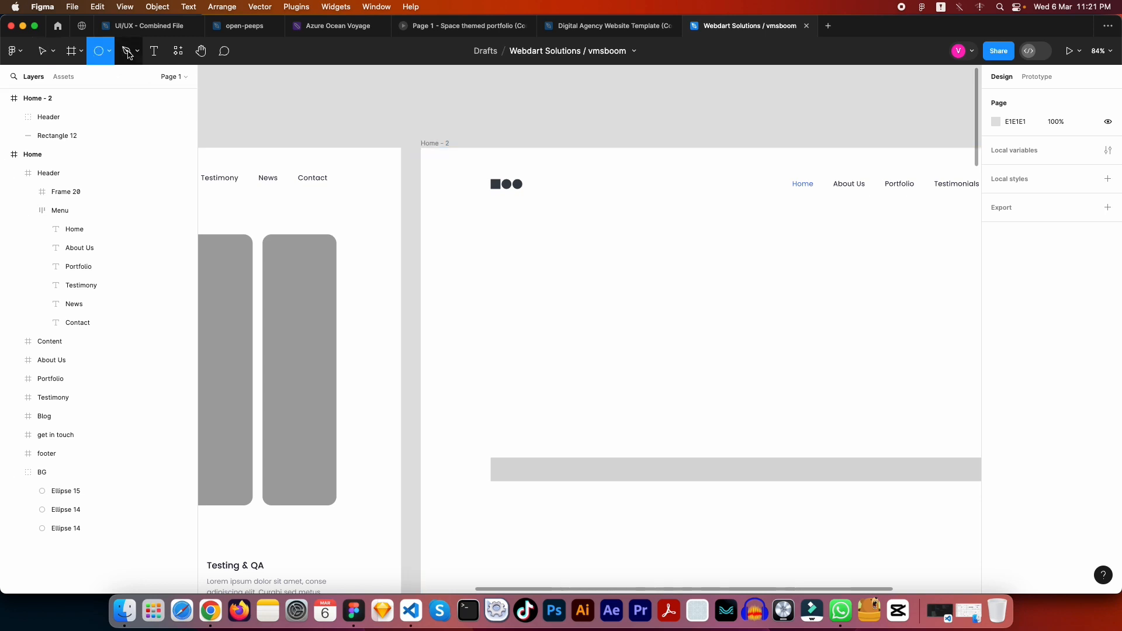
{"action": "left_click", "coordinate": [108, 51]}
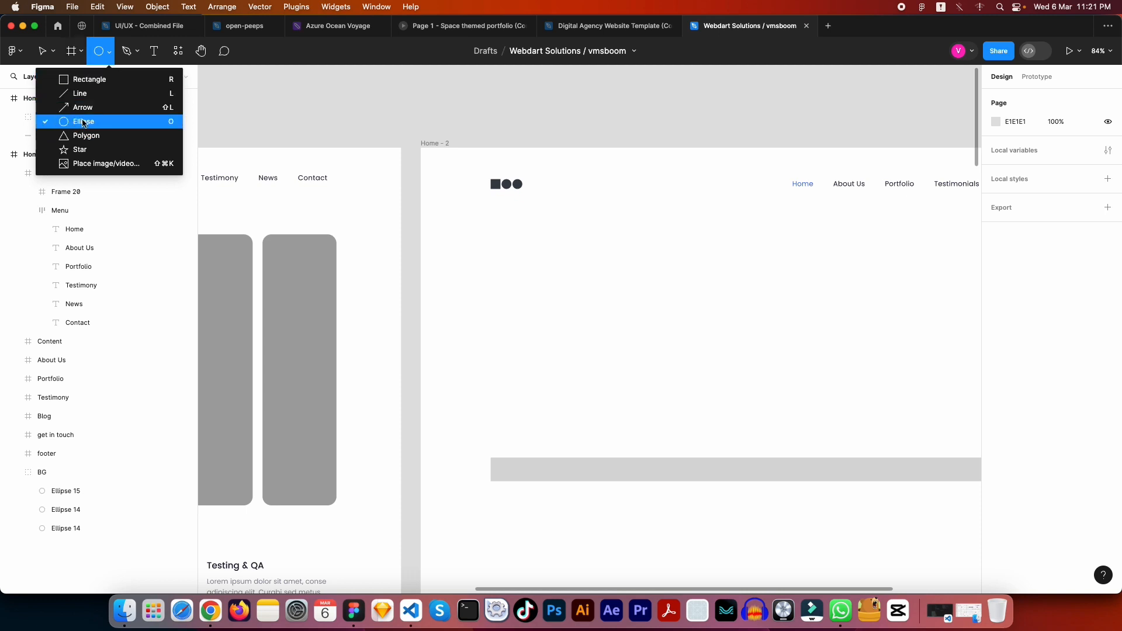
{"action": "left_click", "coordinate": [154, 122]}
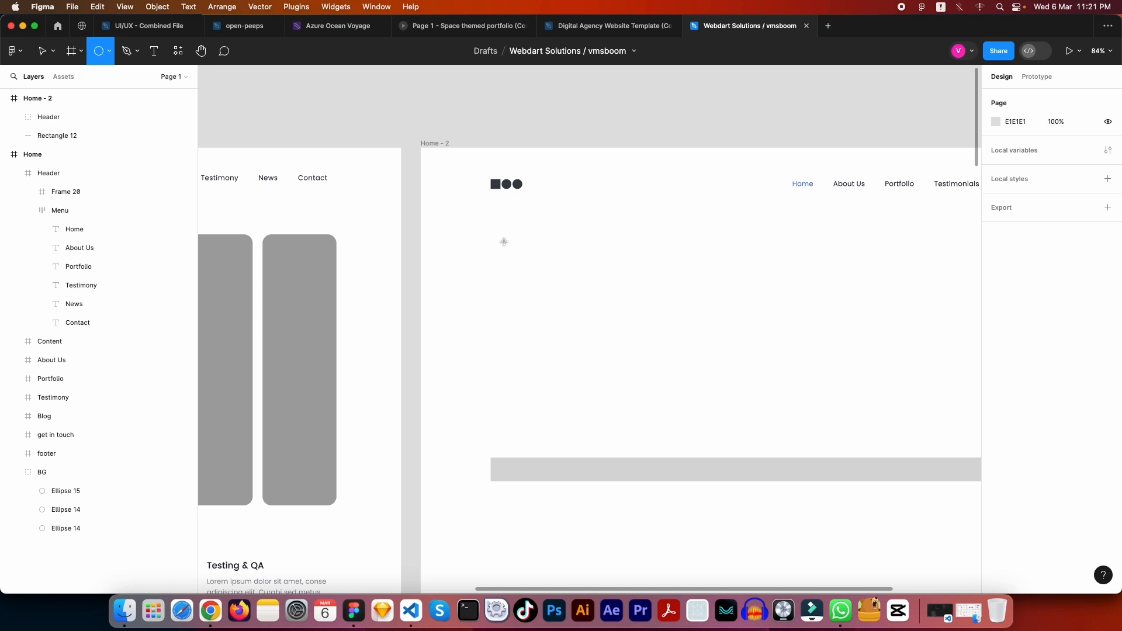
{"action": "left_click_drag", "start_coordinate": [504, 240], "coordinate": [579, 298]}
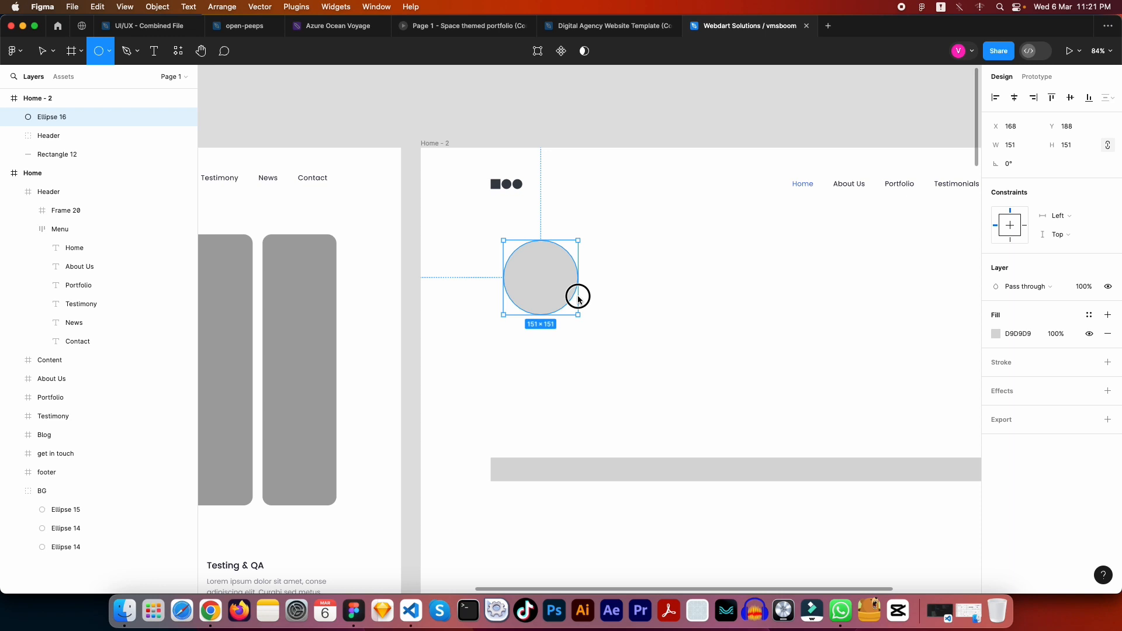
{"action": "mouse_move", "coordinate": [578, 300]}
{"action": "left_mouse_down"}
{"action": "mouse_move", "coordinate": [528, 251]}
{"action": "mouse_move", "coordinate": [637, 349]}
{"action": "mouse_move", "coordinate": [536, 271]}
{"action": "mouse_move", "coordinate": [662, 368]}
{"action": "mouse_move", "coordinate": [590, 311]}
{"action": "mouse_move", "coordinate": [682, 352]}
{"action": "left_mouse_up"}
{"action": "key", "text": "alt"}
{"action": "key", "text": "alt"}
{"action": "key", "text": "alt"}
{"action": "key", "text": "alt"}
{"action": "key", "text": "alt"}
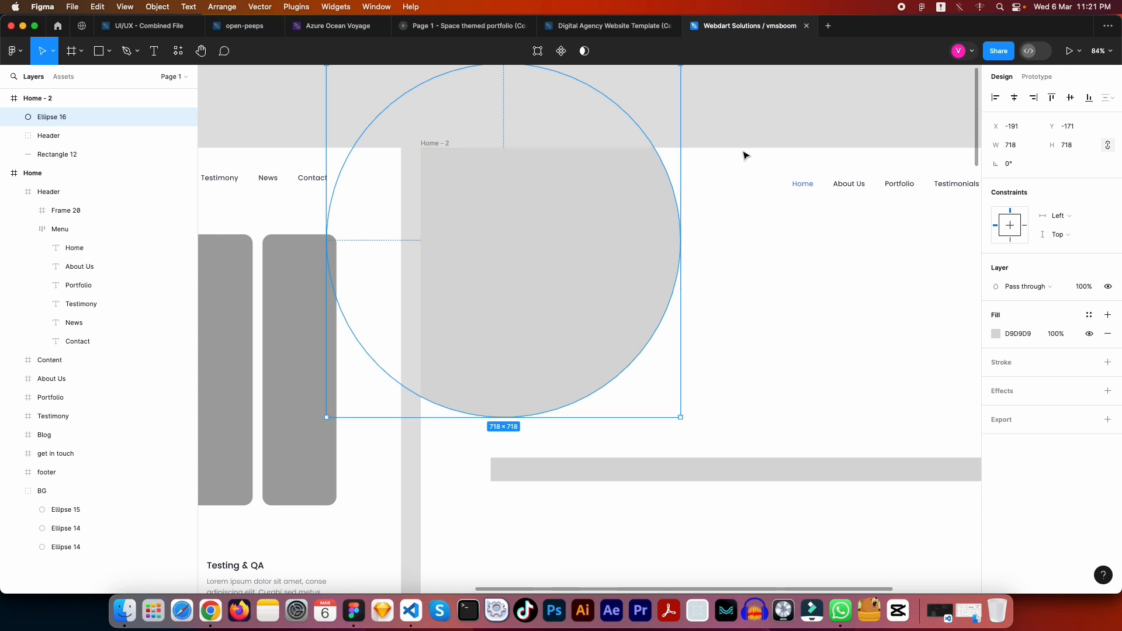
Step: Change the fill of the large Home - 2 circle to solid red
{"action": "left_click", "coordinate": [997, 333]}
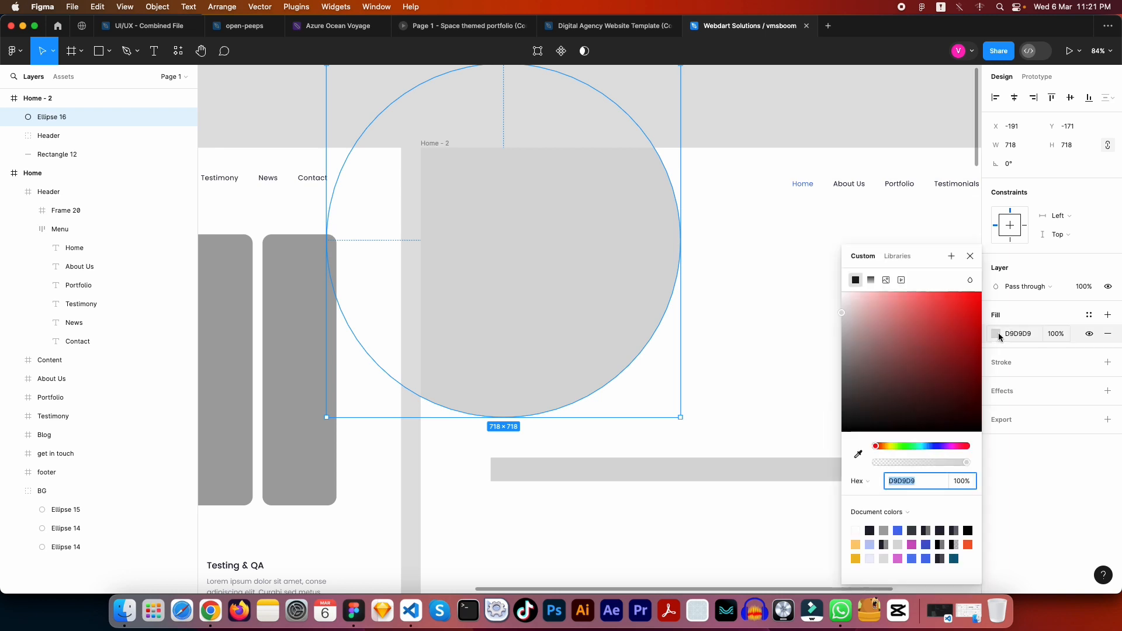
{"action": "left_click", "coordinate": [951, 299]}
{"action": "left_click", "coordinate": [742, 110]}
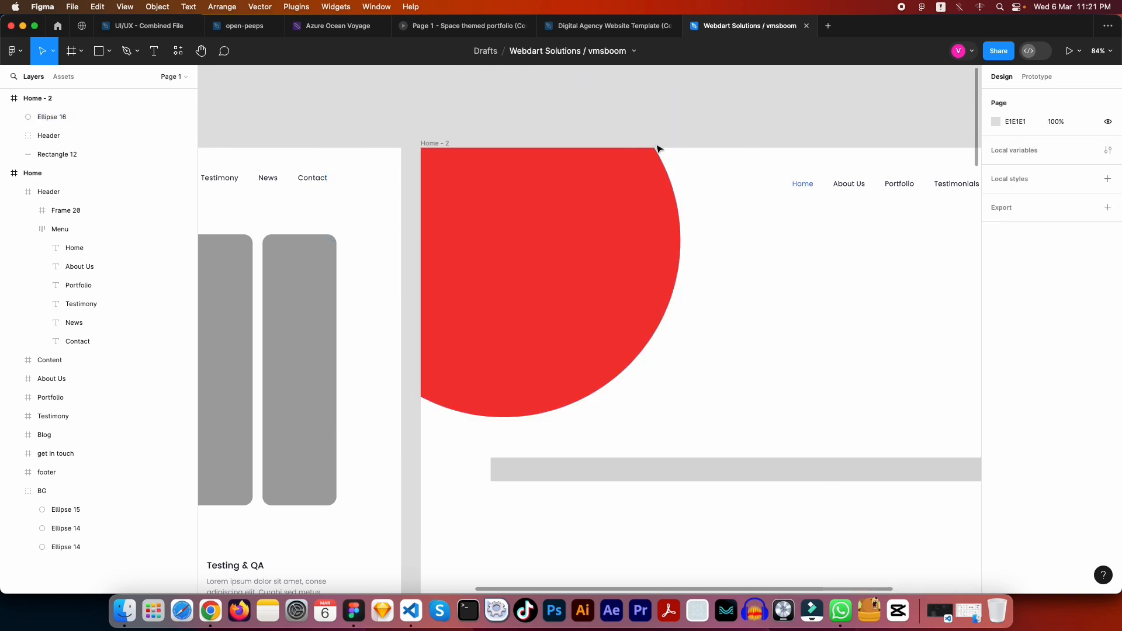
Step: Turn Clip content off and back on for the Home - 2 frame to compare how the circle is cropped
{"action": "left_click_drag", "start_coordinate": [632, 191], "coordinate": [727, 193]}
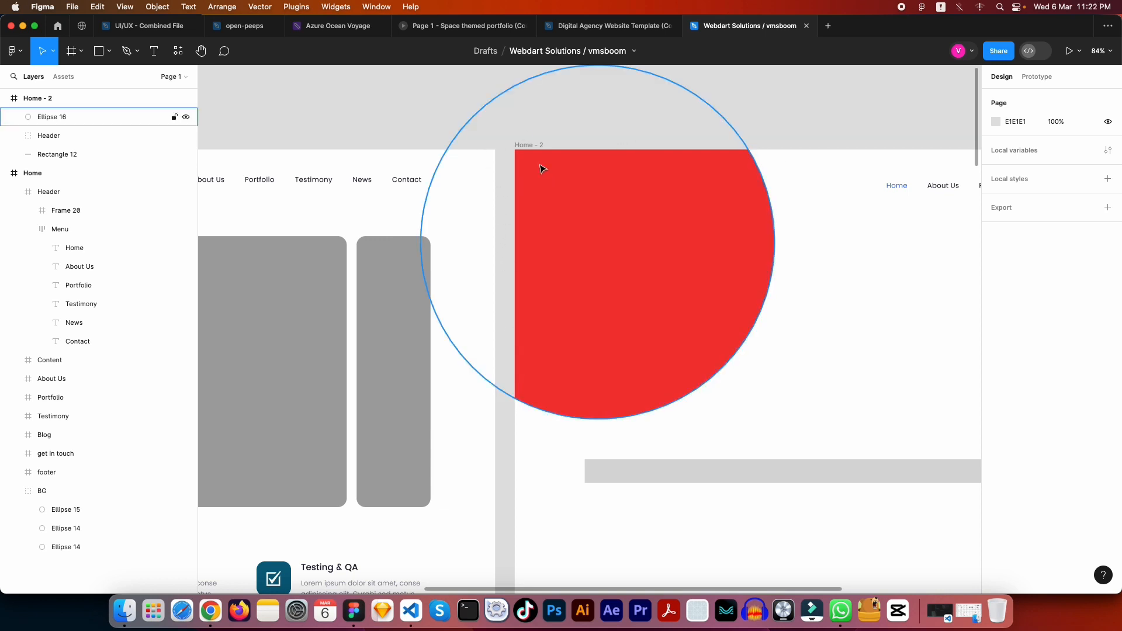
{"action": "left_click", "coordinate": [560, 173]}
{"action": "left_click", "coordinate": [522, 116]}
{"action": "left_click", "coordinate": [535, 147]}
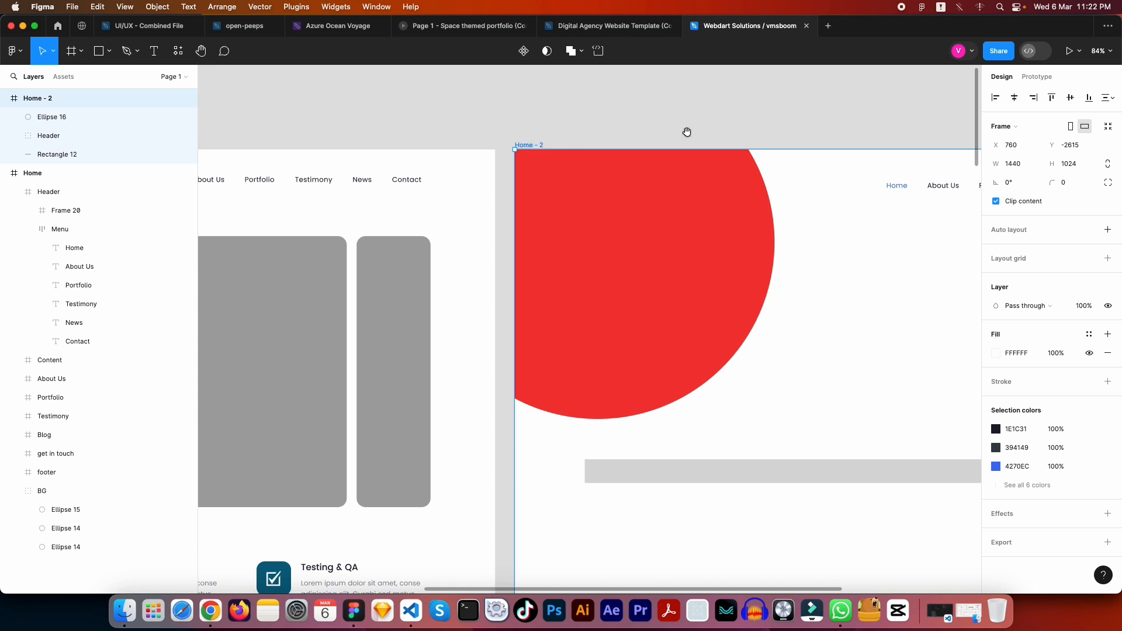
{"action": "left_click_drag", "start_coordinate": [686, 133], "coordinate": [396, 130]}
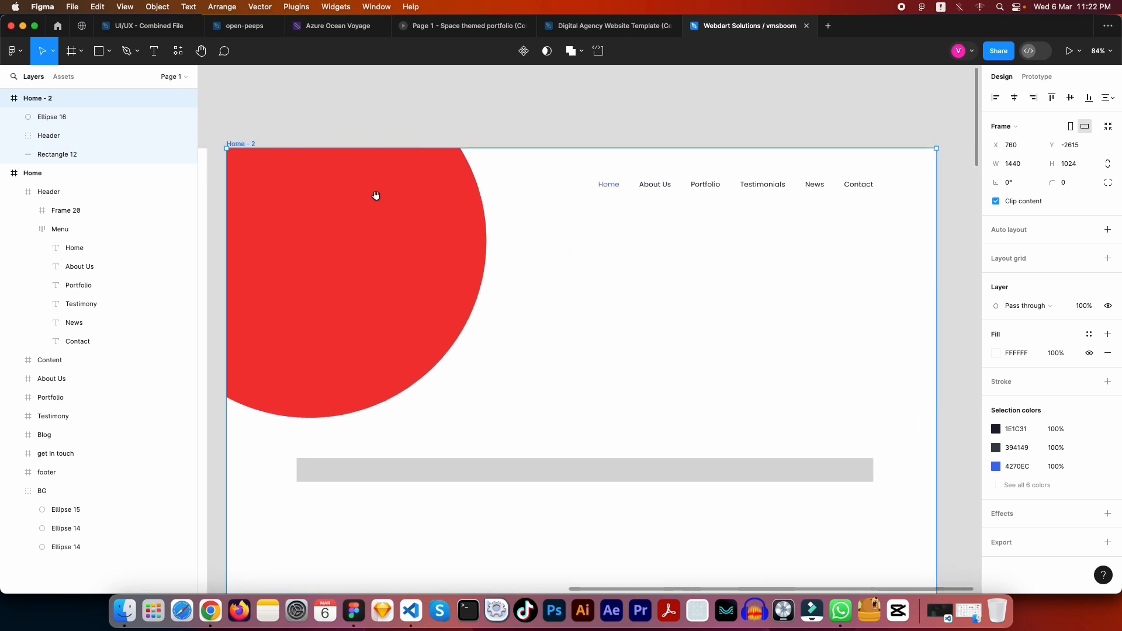
{"action": "left_click_drag", "start_coordinate": [453, 216], "coordinate": [473, 194]}
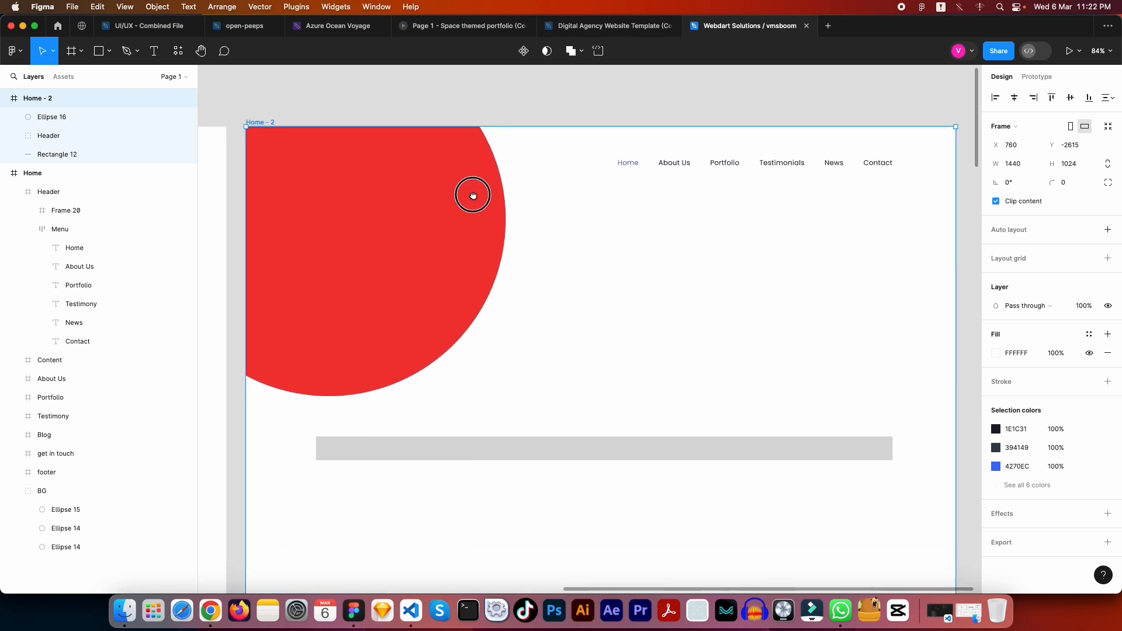
{"action": "left_click", "coordinate": [997, 202]}
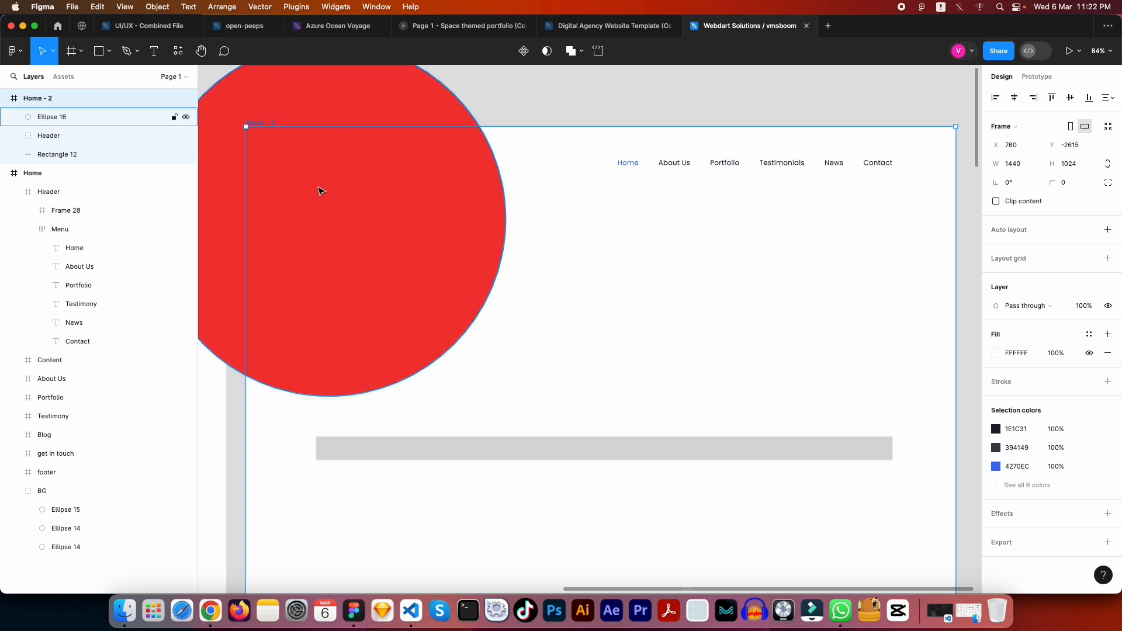
{"action": "left_click", "coordinate": [1024, 202]}
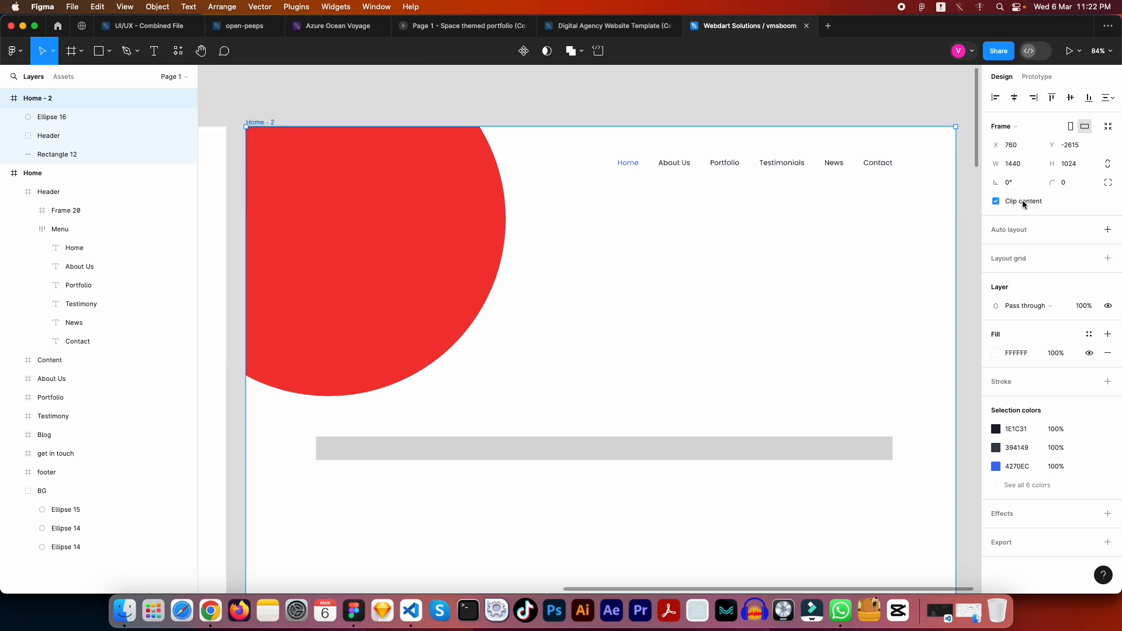
{"action": "left_click", "coordinate": [471, 117]}
{"action": "left_click_drag", "start_coordinate": [373, 168], "coordinate": [432, 169]}
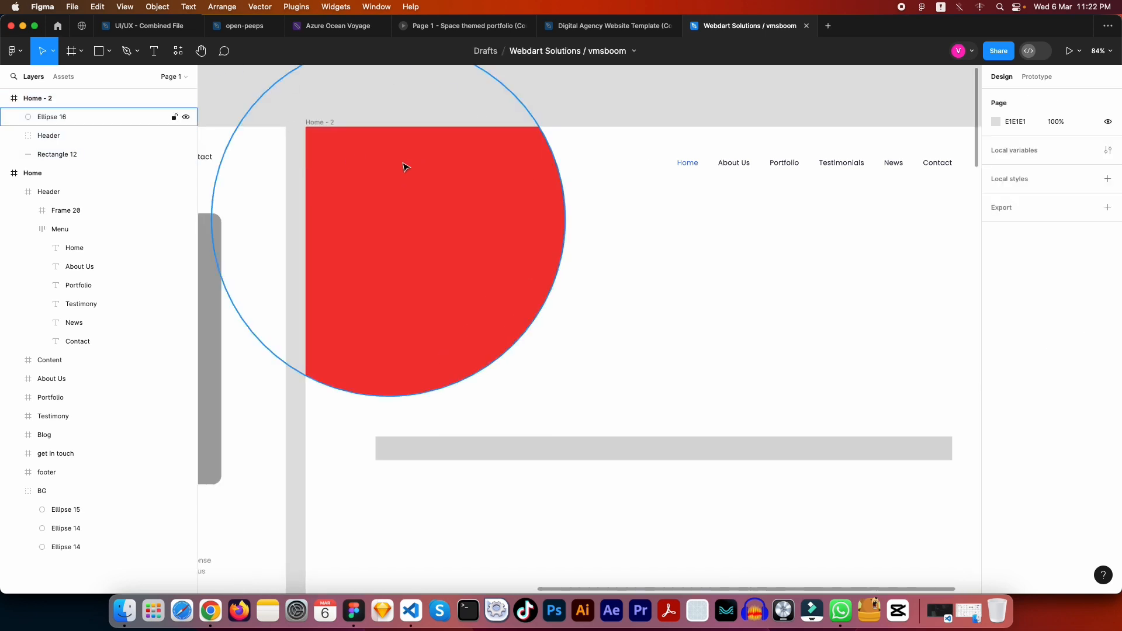
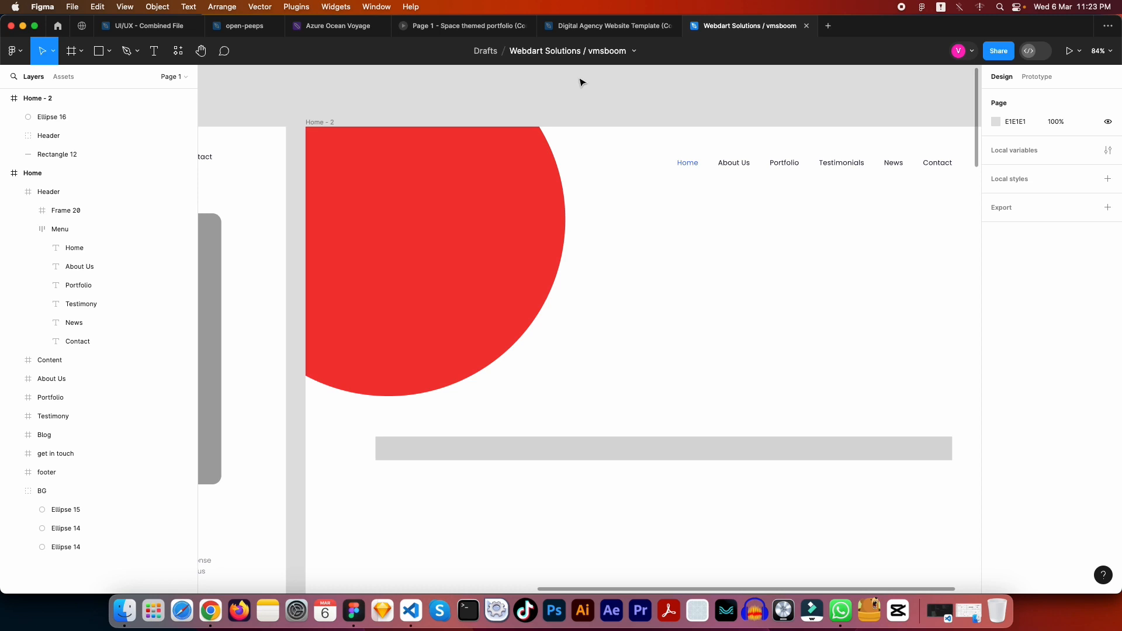
Step: Compare the red circle in Home - 2 with the blurred gradient background of the Home frame
{"action": "scroll", "coordinate": [713, 121], "scroll_direction": "left", "scroll_amount": 10}
{"action": "scroll", "coordinate": [633, 178], "scroll_direction": "down", "scroll_amount": 5}
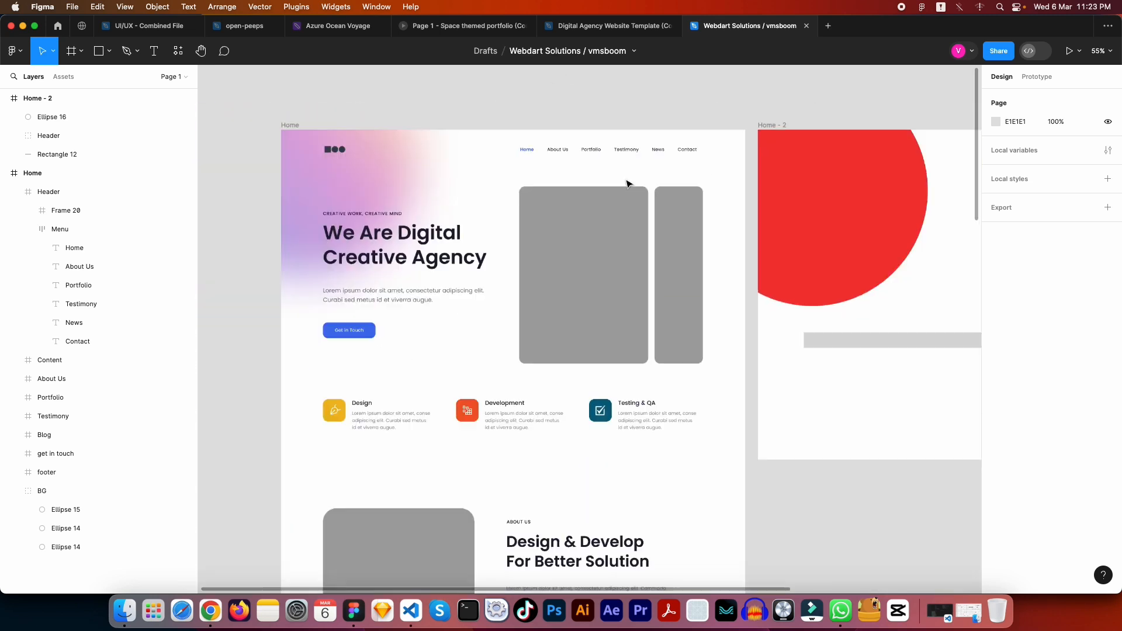
{"action": "scroll", "coordinate": [860, 159], "scroll_direction": "up", "scroll_amount": 1}
{"action": "scroll", "coordinate": [860, 159], "scroll_direction": "left", "scroll_amount": 1}
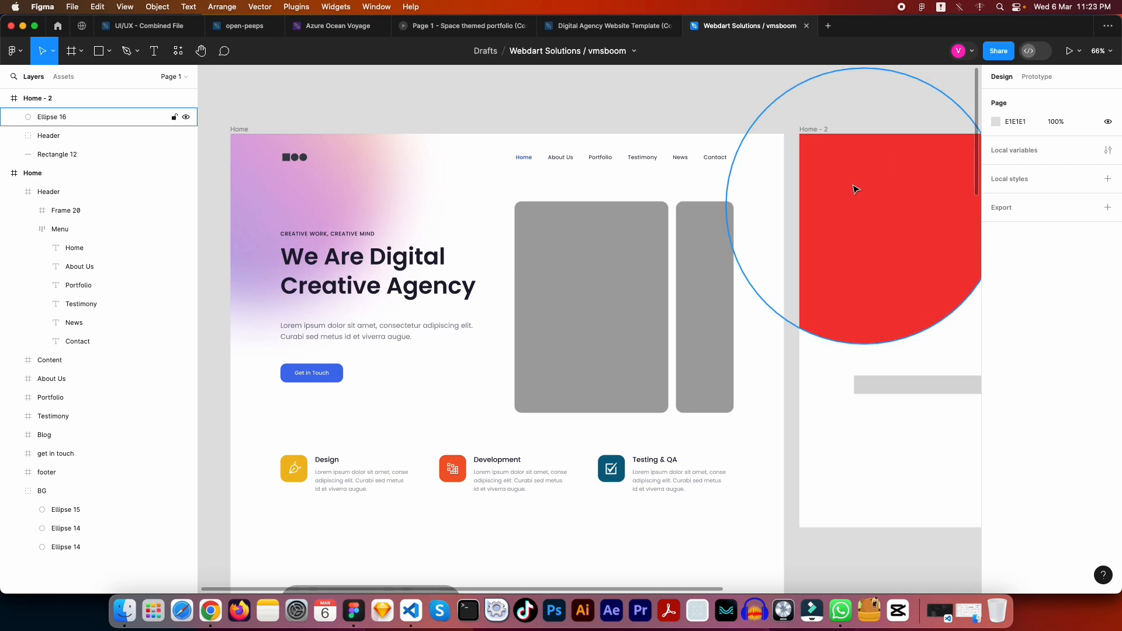
{"action": "left_click", "coordinate": [303, 184]}
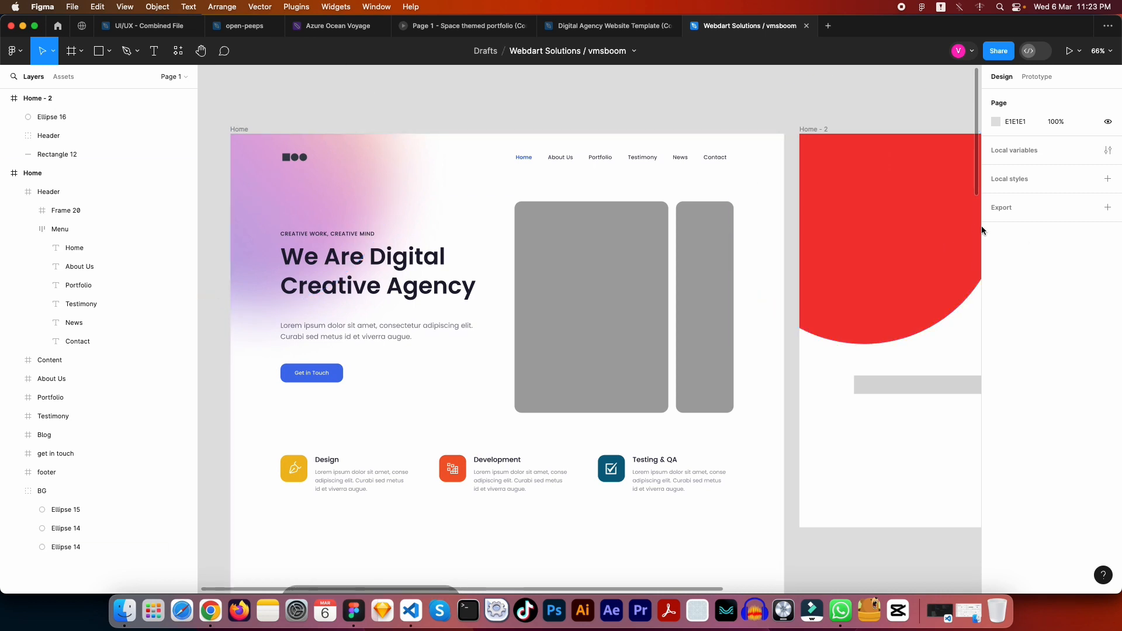
Step: Set the fill opacity of the large Home - 2 circle to 50% to match the Home frame's gradient ellipse
{"action": "left_click", "coordinate": [935, 212]}
{"action": "left_click", "coordinate": [1056, 340]}
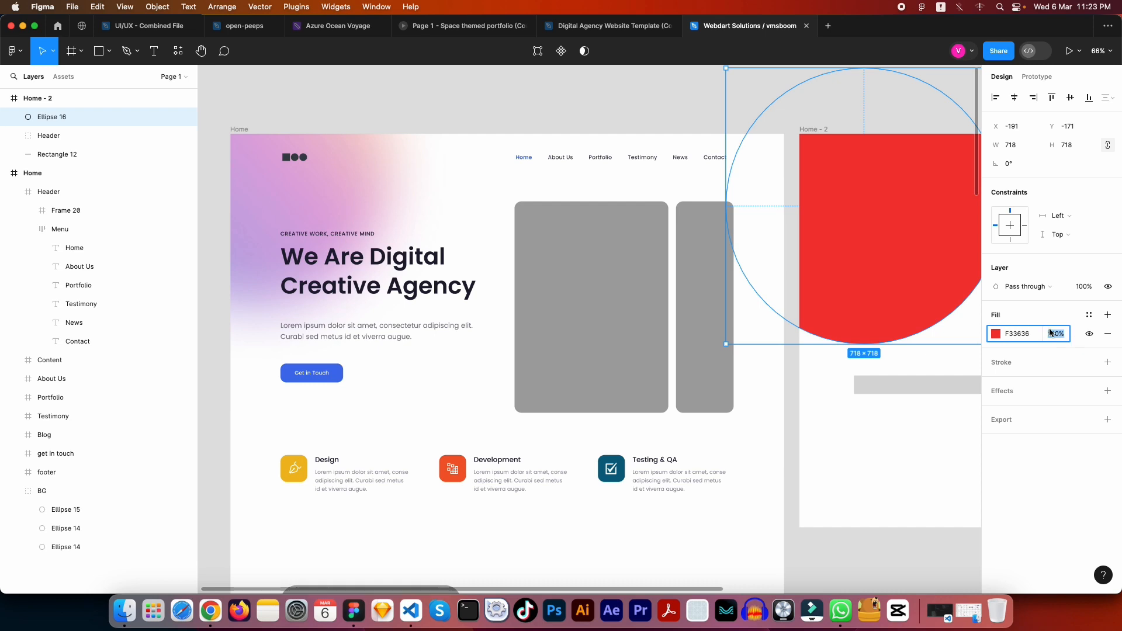
{"action": "left_click", "coordinate": [388, 172]}
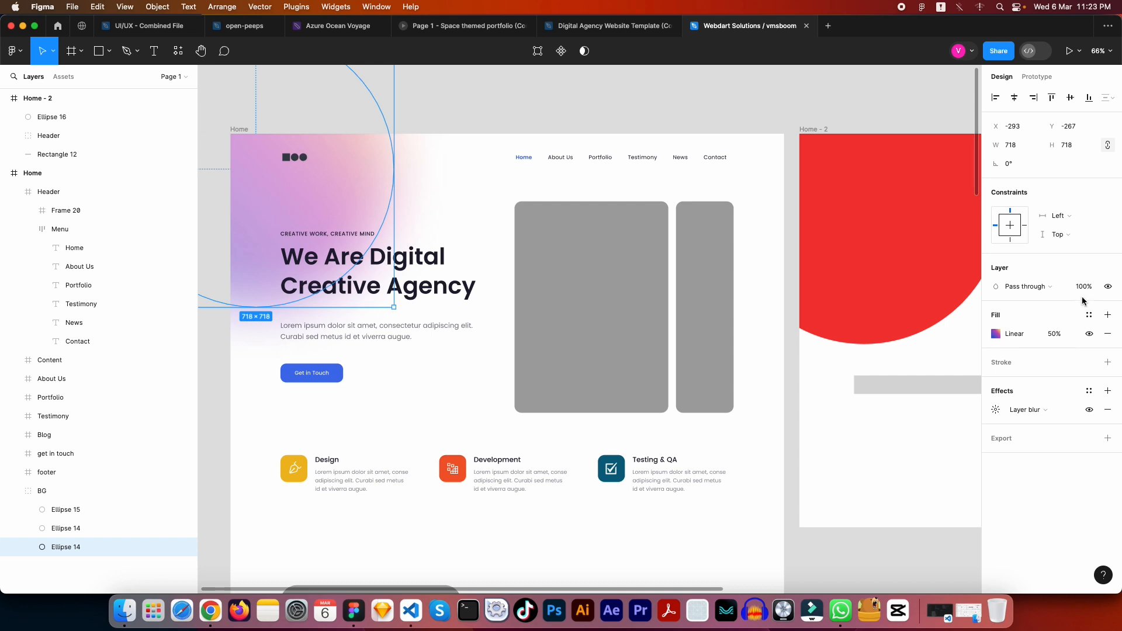
{"action": "left_click", "coordinate": [857, 211]}
{"action": "left_click", "coordinate": [1062, 333]}
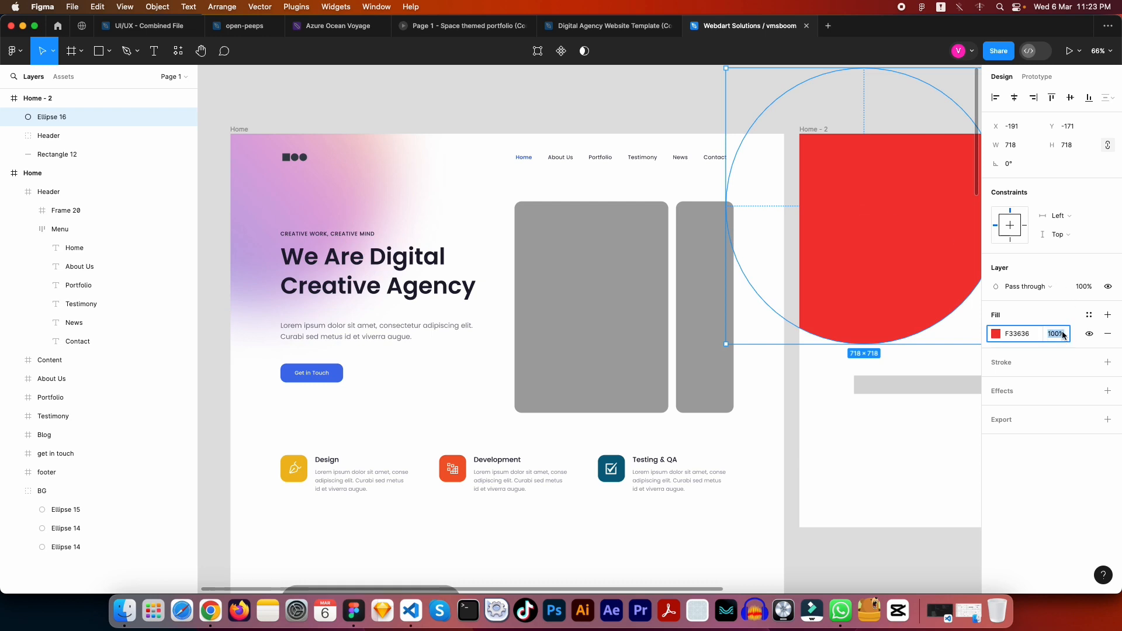
{"action": "type", "text": "50"}
{"action": "key", "text": "Return"}
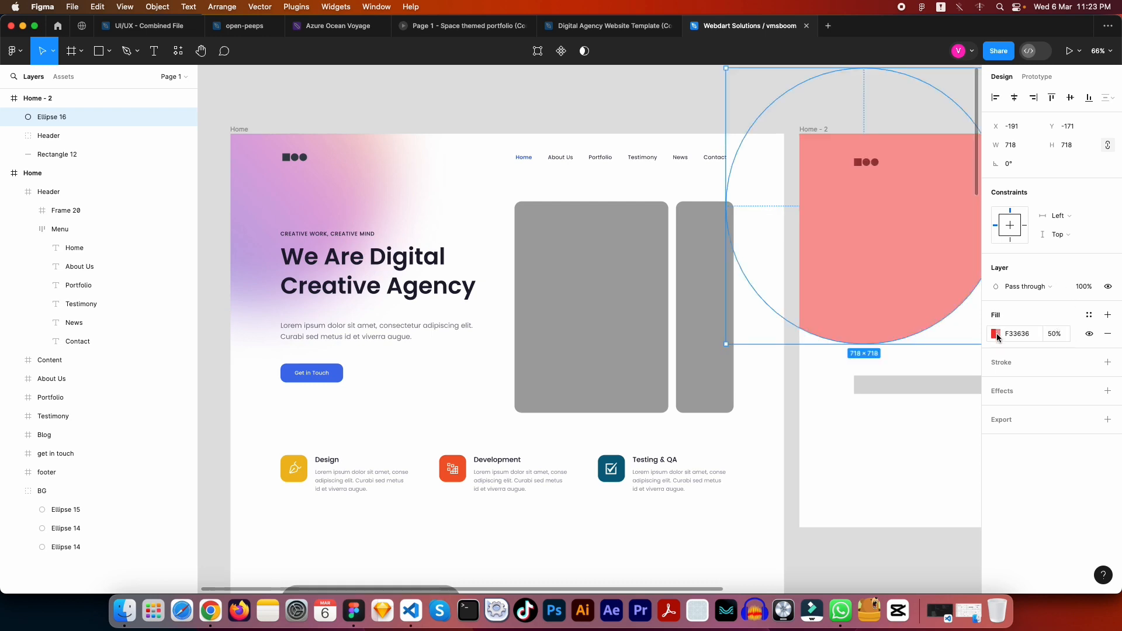
Step: Change the solid fill of the Home - 2 circle to pale red E29999
{"action": "left_click", "coordinate": [995, 333]}
{"action": "left_click_drag", "start_coordinate": [878, 314], "coordinate": [643, 226]}
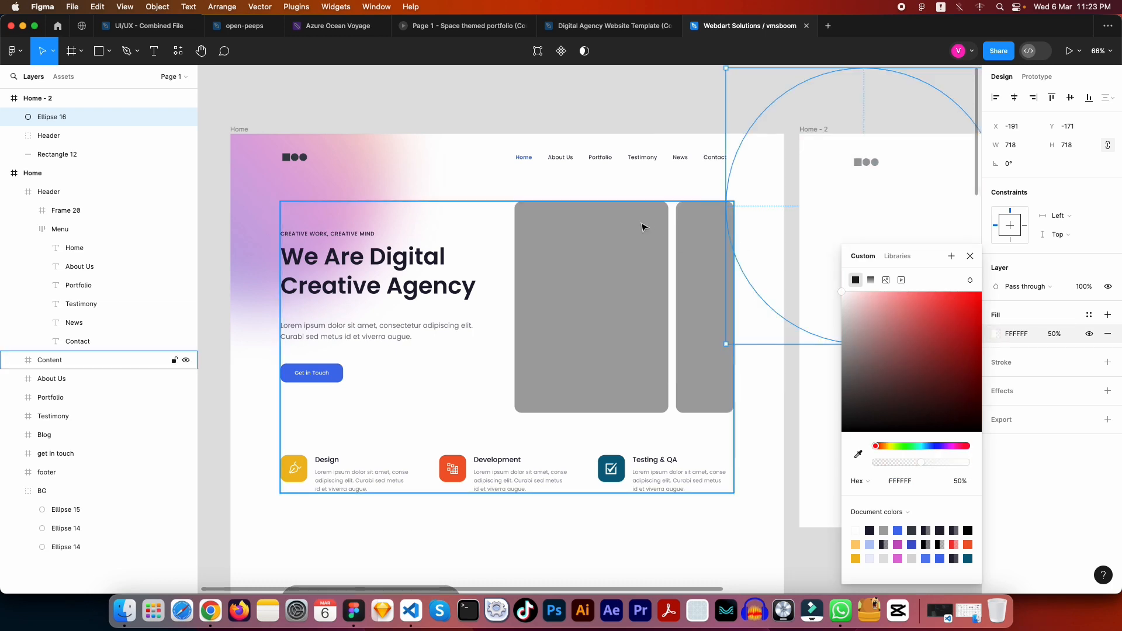
{"action": "mouse_move", "coordinate": [901, 310]}
{"action": "left_mouse_down"}
{"action": "mouse_move", "coordinate": [833, 361]}
{"action": "mouse_move", "coordinate": [810, 356]}
{"action": "mouse_move", "coordinate": [807, 335]}
{"action": "mouse_move", "coordinate": [887, 307]}
{"action": "left_mouse_up"}
{"action": "key", "text": "Escape"}
{"action": "key", "text": "Escape"}
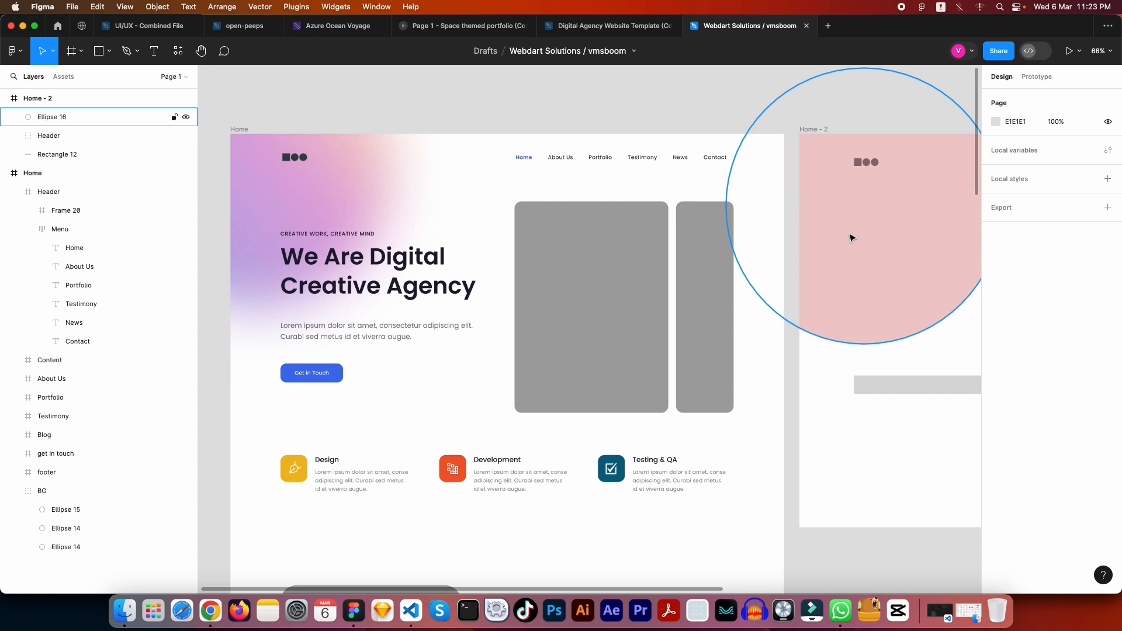
Step: Copy the hex code 4158D0 from the blue first gradient stop of the Home frame's background ellipse
{"action": "left_click", "coordinate": [267, 185], "text": "super"}
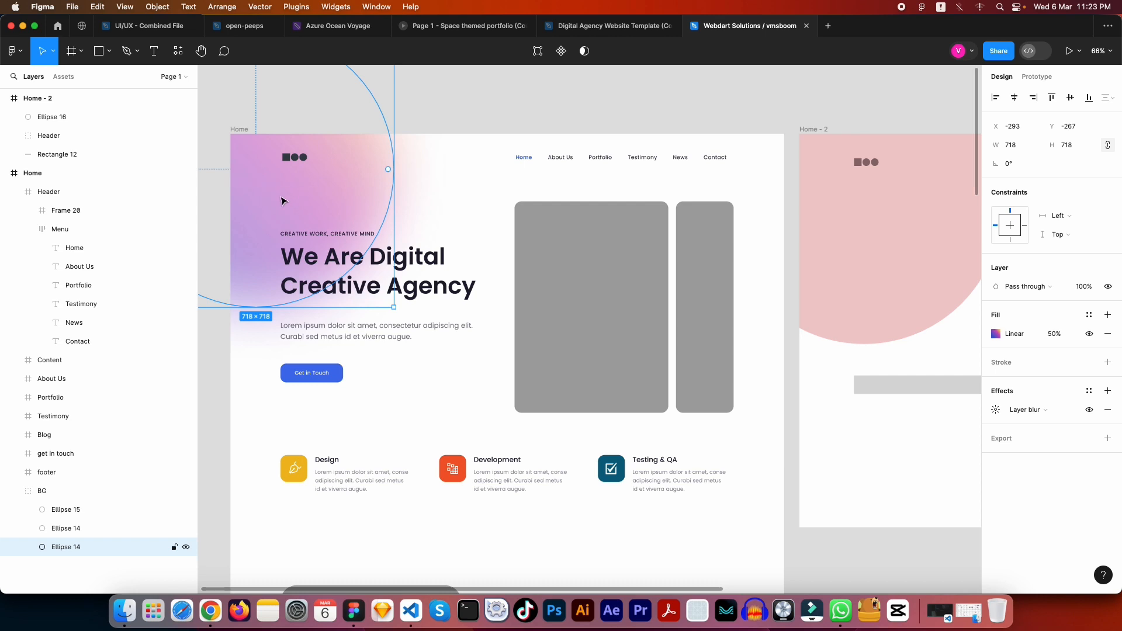
{"action": "left_click", "coordinate": [999, 336]}
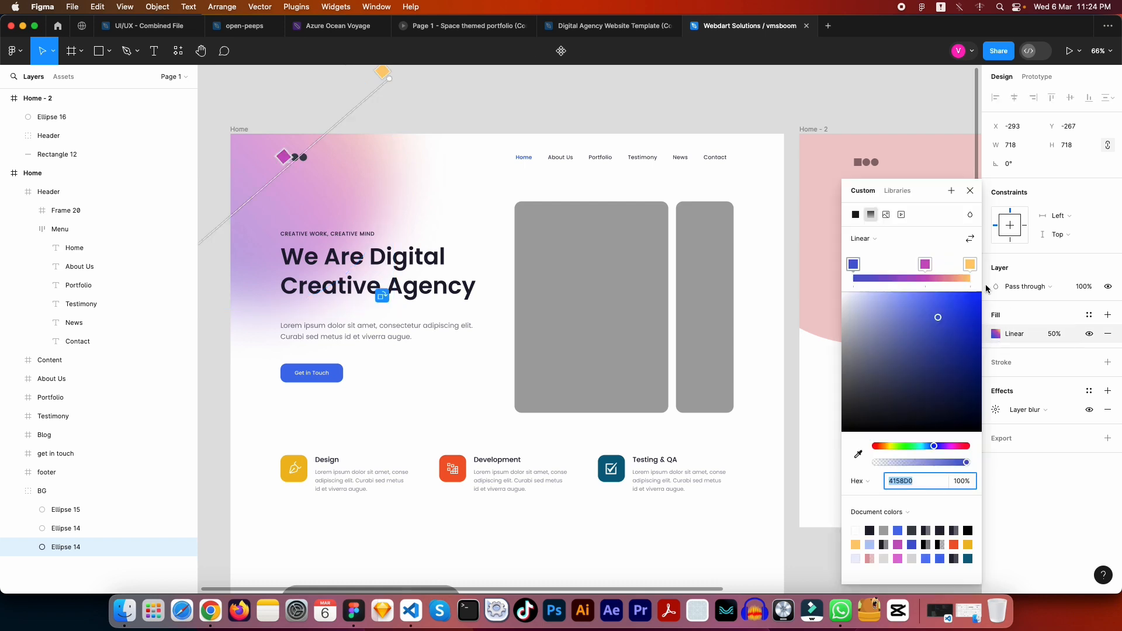
{"action": "left_click", "coordinate": [855, 265]}
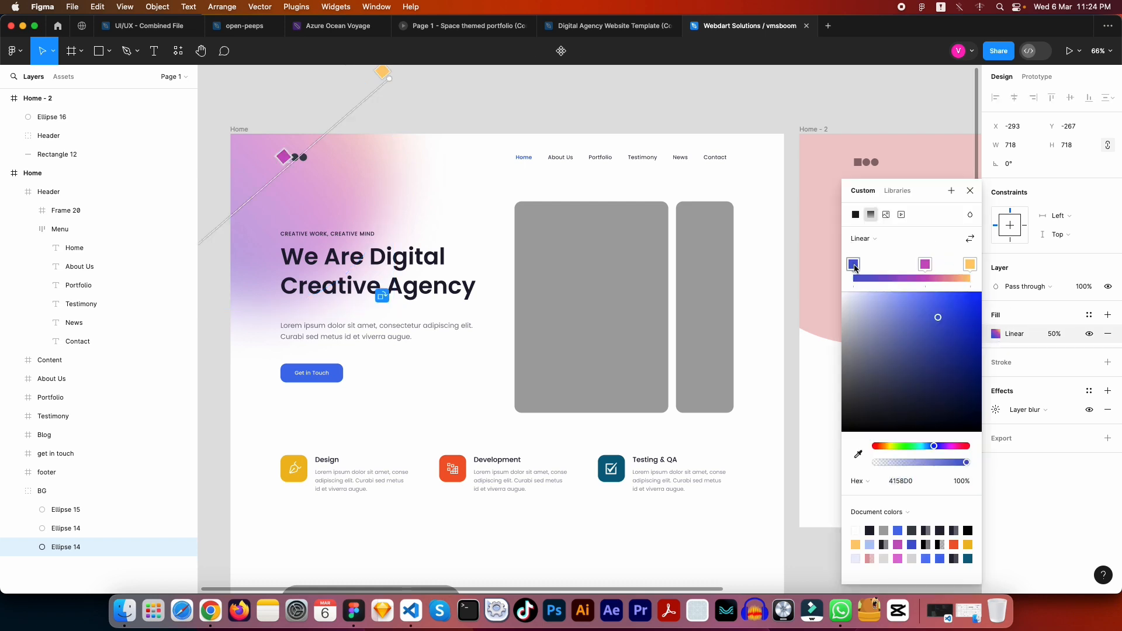
{"action": "left_click", "coordinate": [909, 483]}
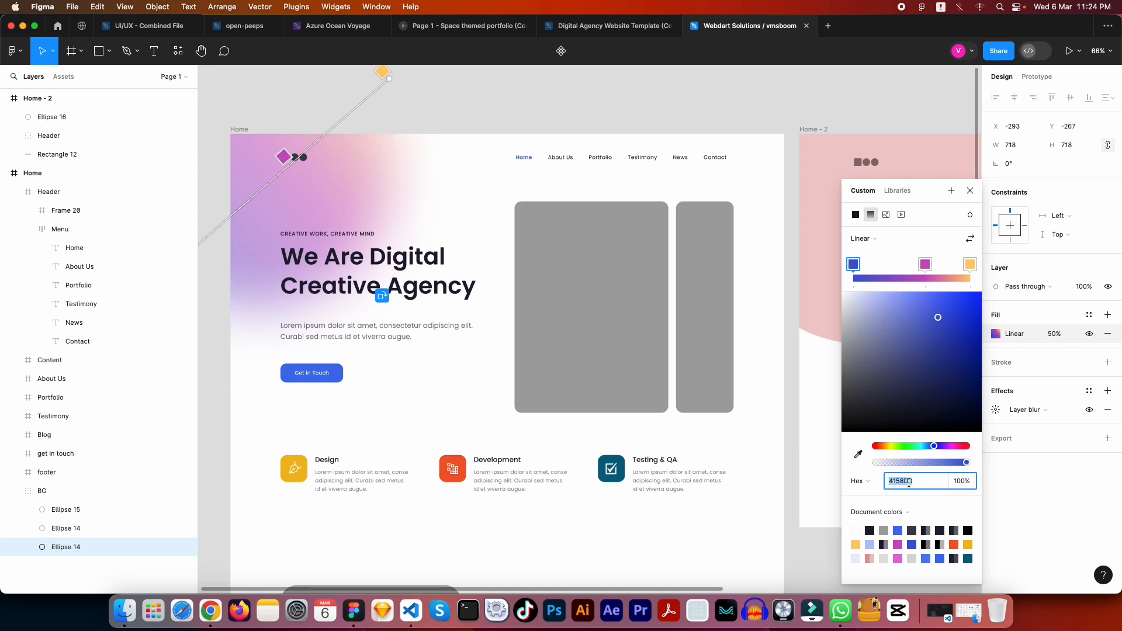
{"action": "left_click", "coordinate": [909, 483]}
{"action": "key", "text": "super+c"}
{"action": "double_click", "coordinate": [924, 481]}
Step: Try the solid, video and image fill types on the Home - 2 circle and apply a linear gradient fill
{"action": "left_click", "coordinate": [897, 326]}
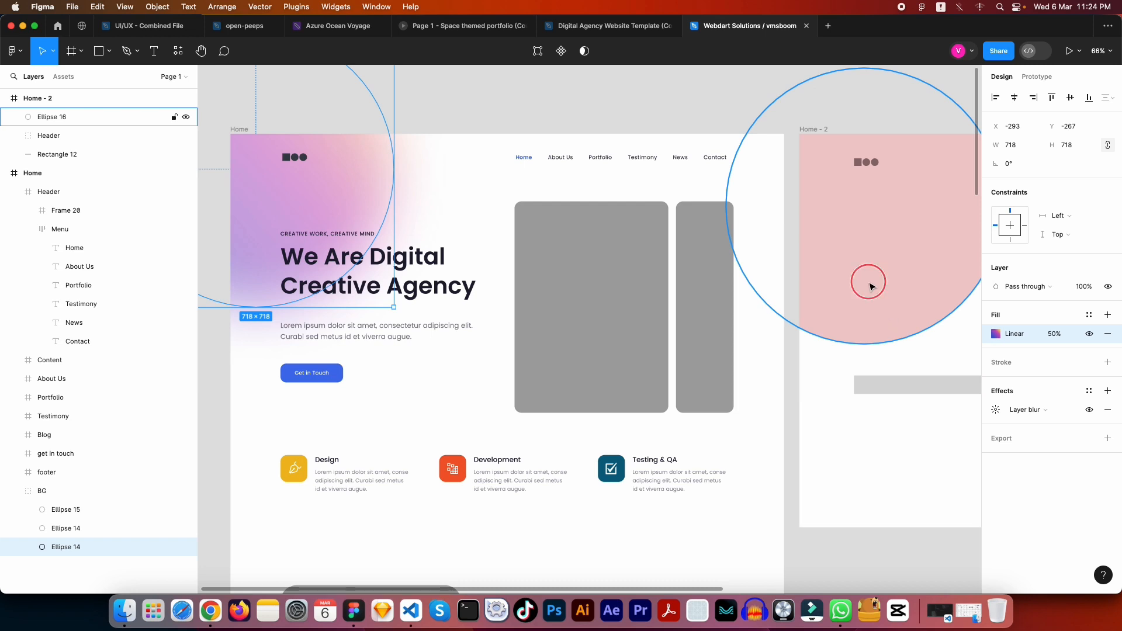
{"action": "left_click", "coordinate": [996, 333]}
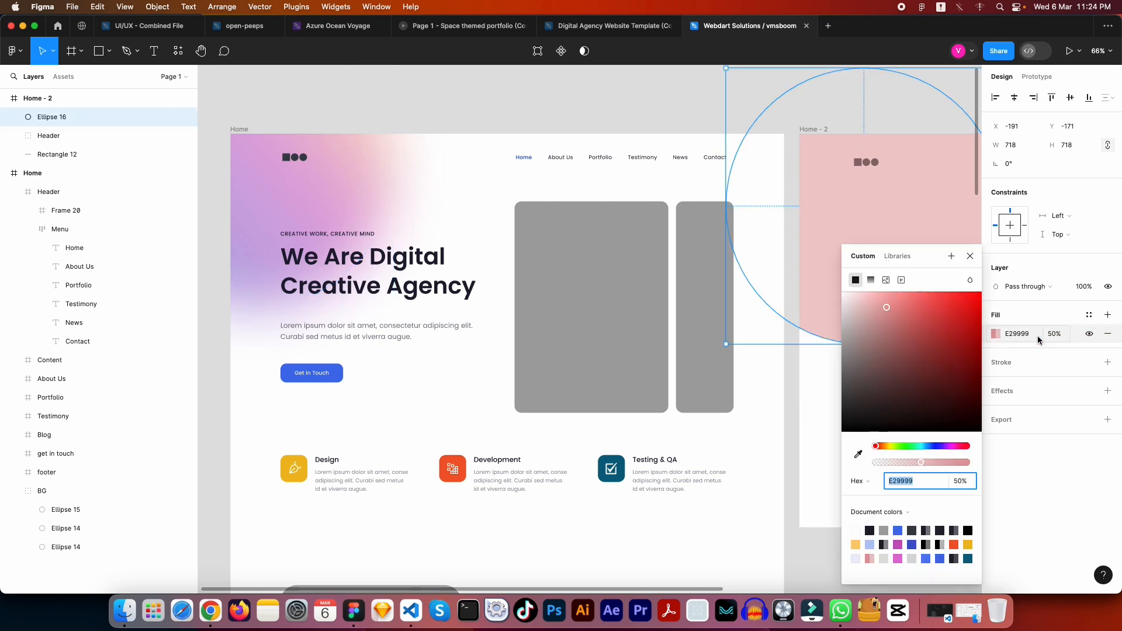
{"action": "left_click", "coordinate": [872, 279]}
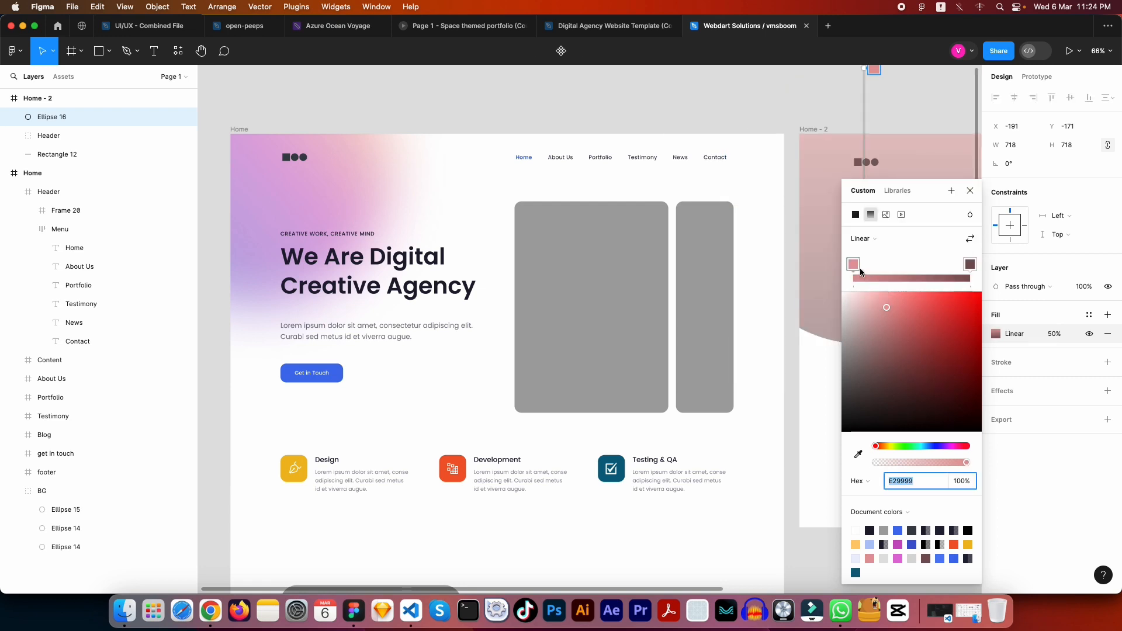
{"action": "left_click", "coordinate": [866, 240]}
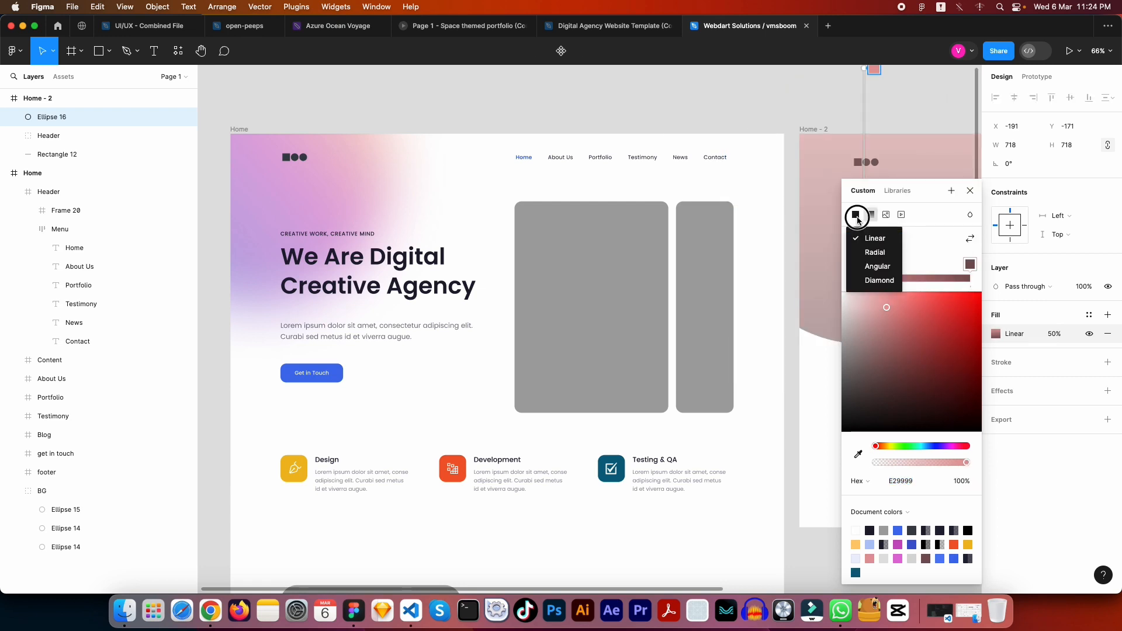
{"action": "left_click", "coordinate": [857, 220]}
{"action": "left_click", "coordinate": [857, 218]}
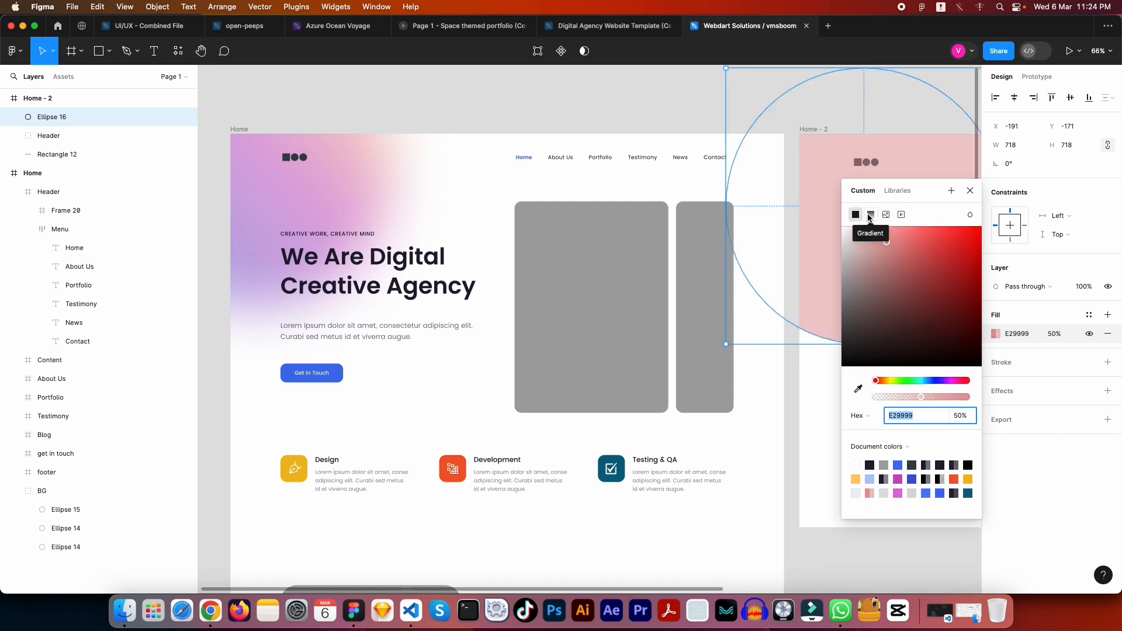
{"action": "left_click", "coordinate": [901, 216]}
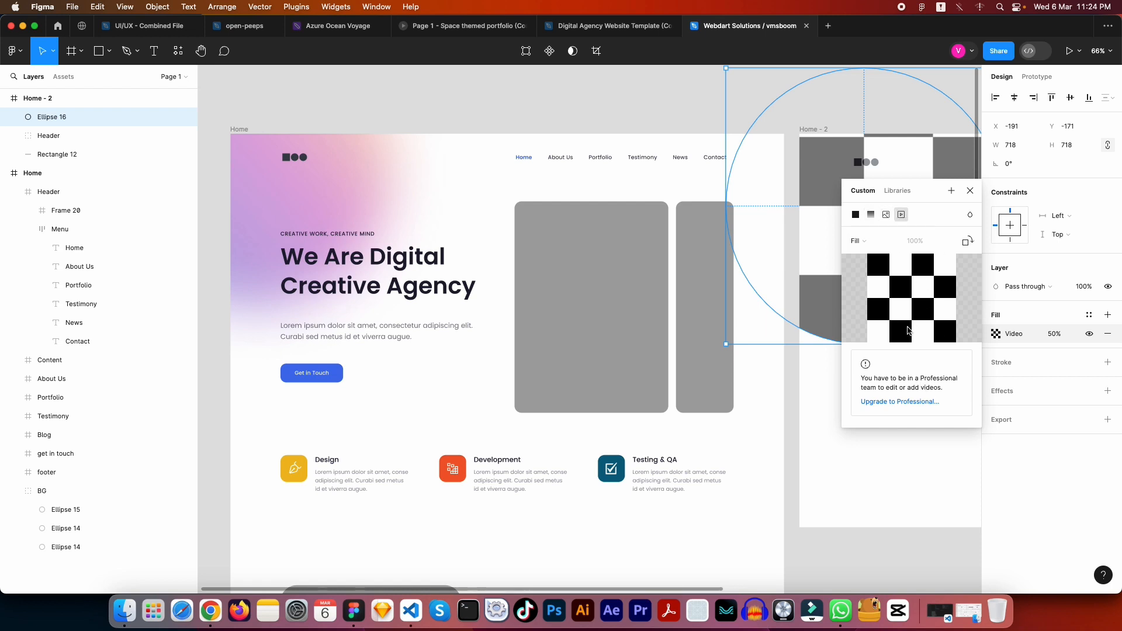
{"action": "left_click", "coordinate": [887, 215]}
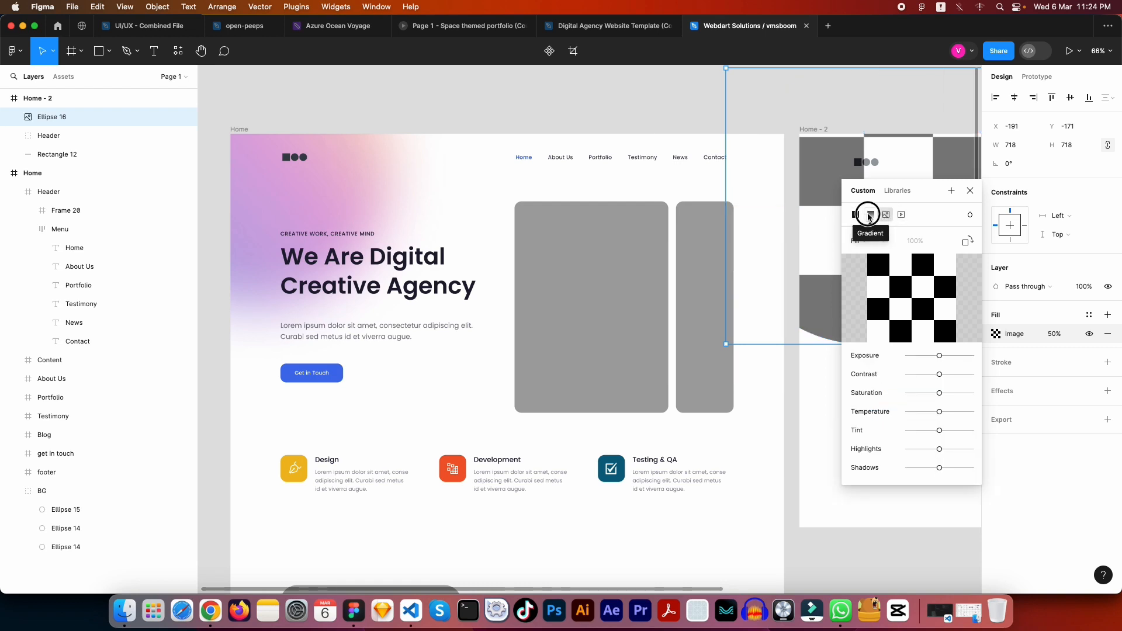
{"action": "left_click", "coordinate": [874, 217]}
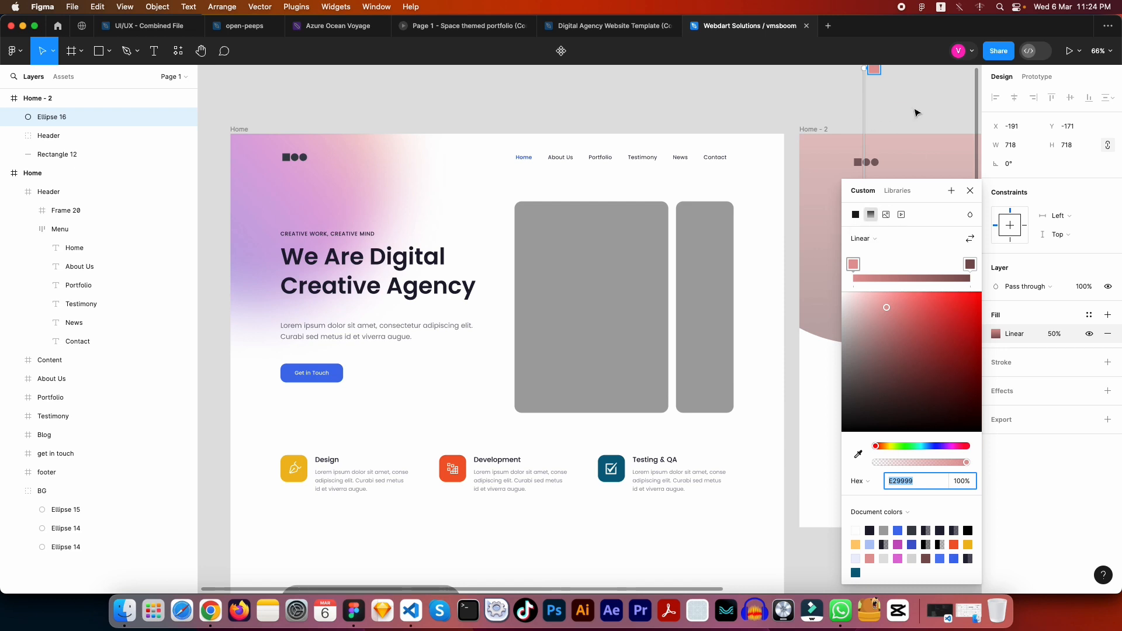
Step: Keep the Home - 2 circle's gradient type as Linear and set its first colour stop to the copied 4158D0
{"action": "left_click_drag", "start_coordinate": [917, 112], "coordinate": [632, 171]}
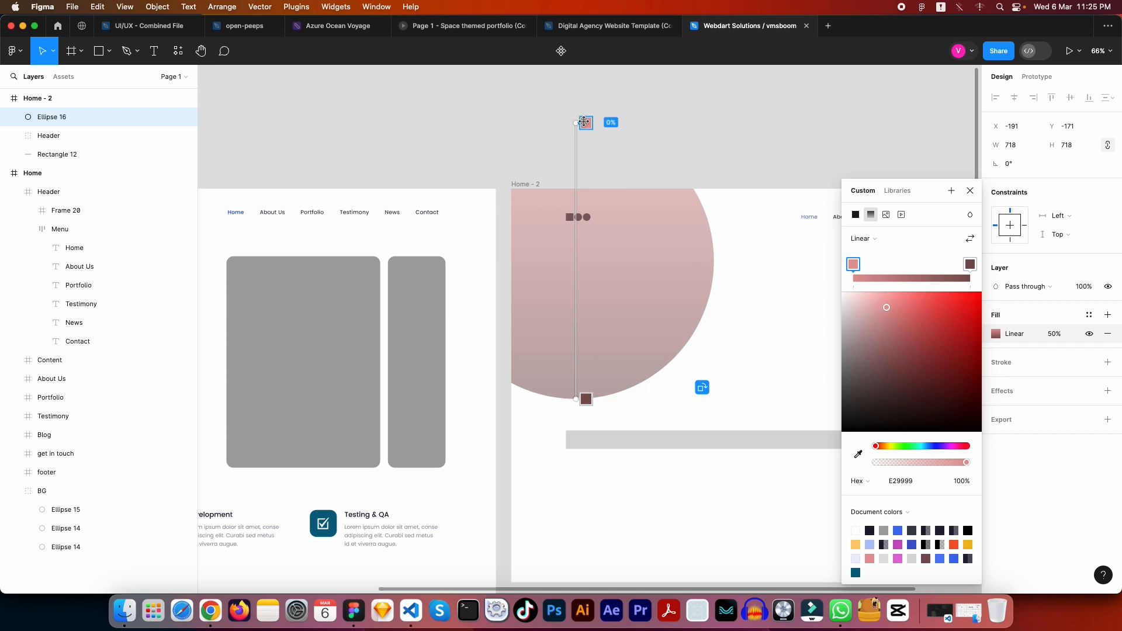
{"action": "left_click", "coordinate": [586, 400]}
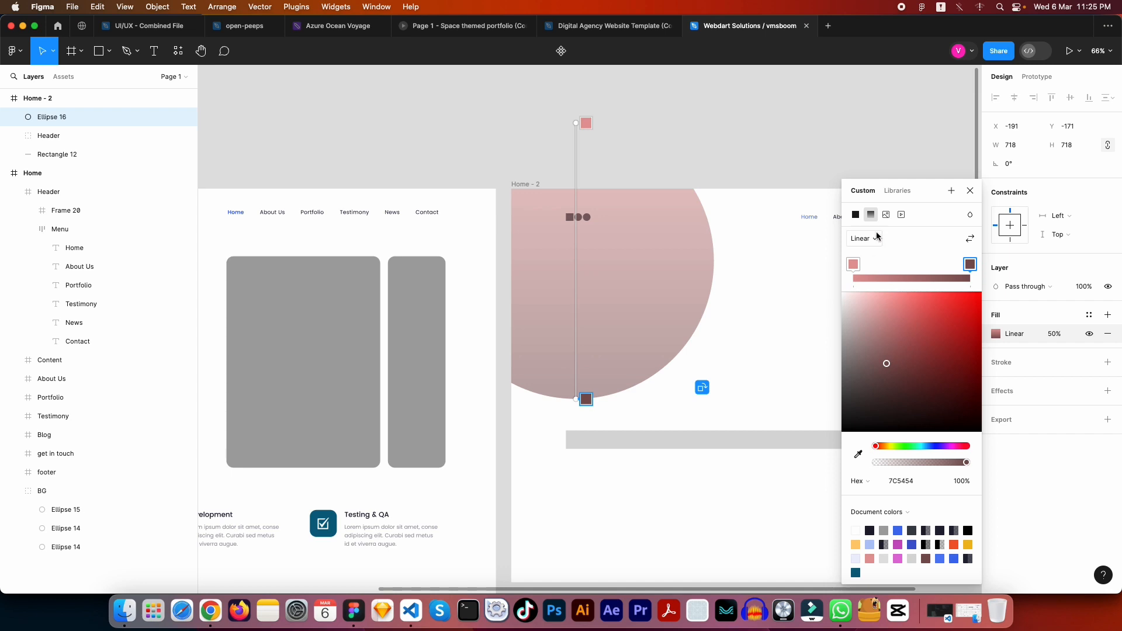
{"action": "left_click", "coordinate": [876, 239]}
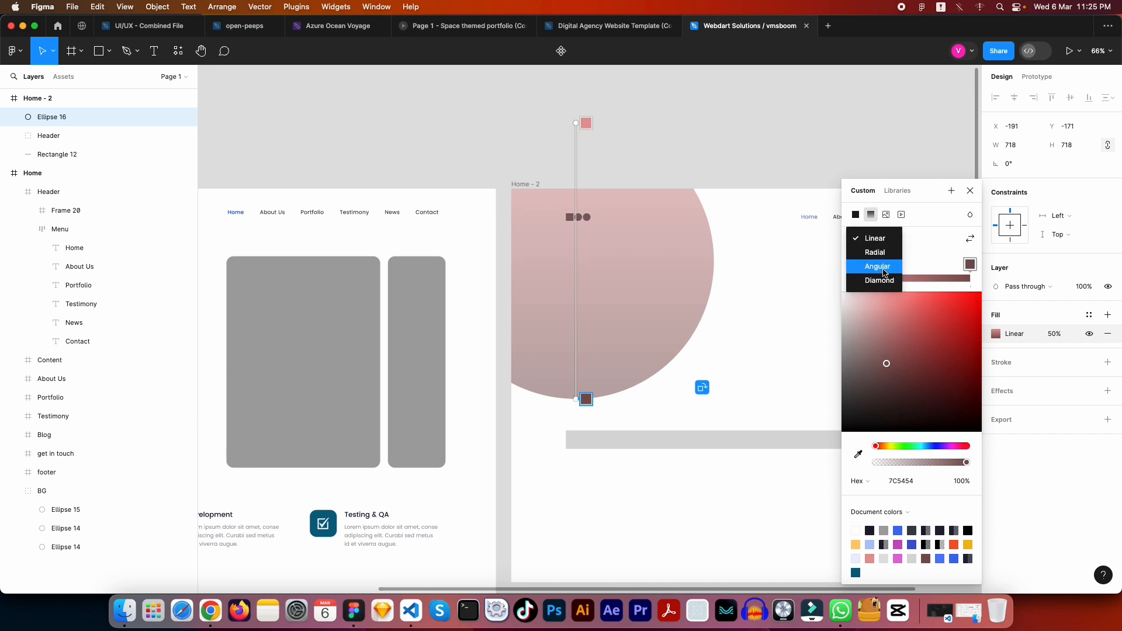
{"action": "left_click", "coordinate": [875, 239]}
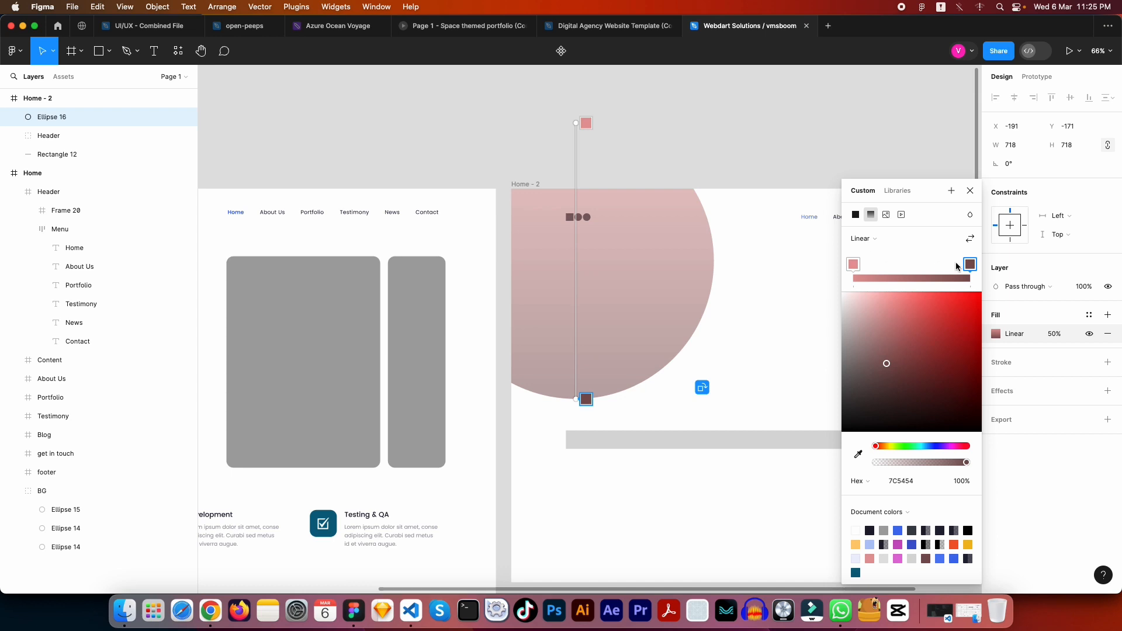
{"action": "left_click", "coordinate": [853, 267]}
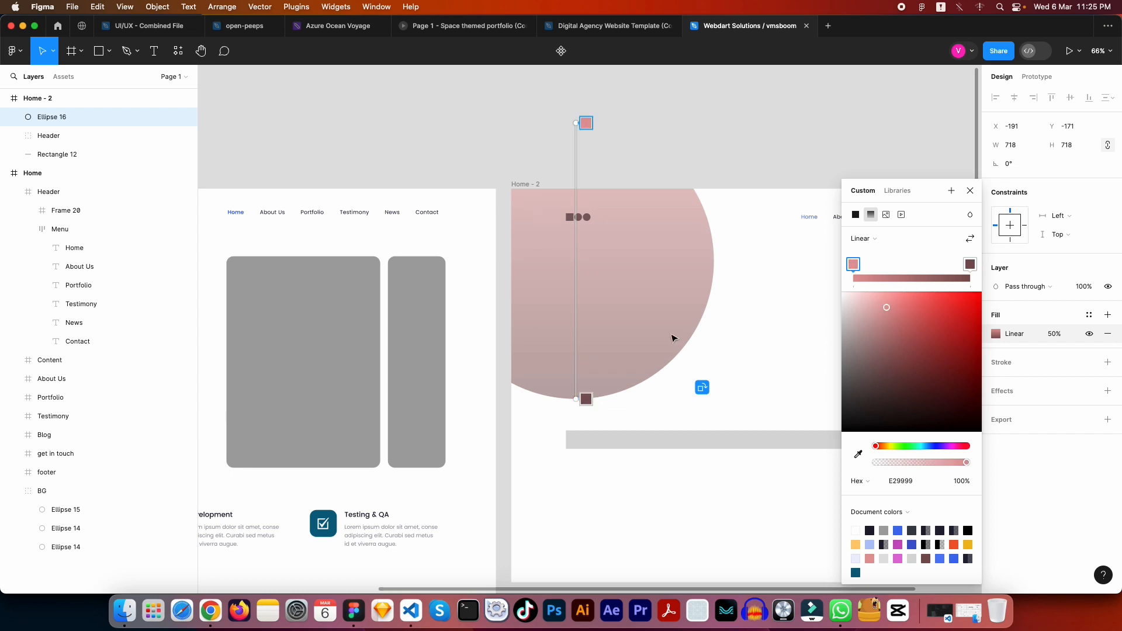
{"action": "scroll", "coordinate": [673, 338], "scroll_direction": "down", "scroll_amount": 5}
{"action": "scroll", "coordinate": [727, 339], "scroll_direction": "up", "scroll_amount": 4}
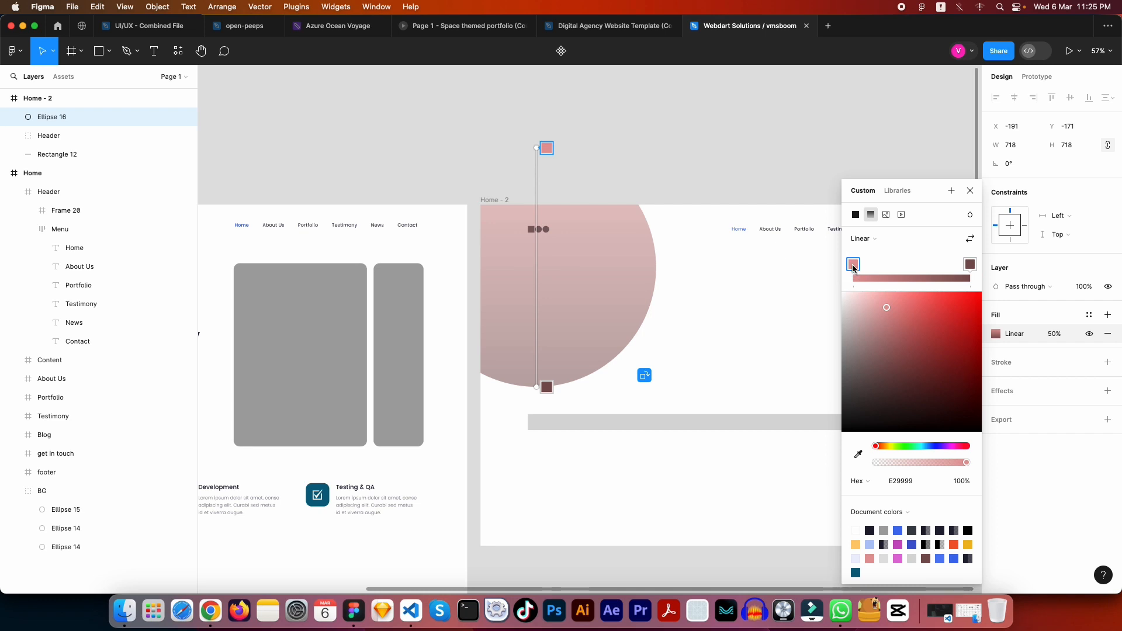
{"action": "left_click", "coordinate": [919, 481]}
{"action": "key", "text": "super+v"}
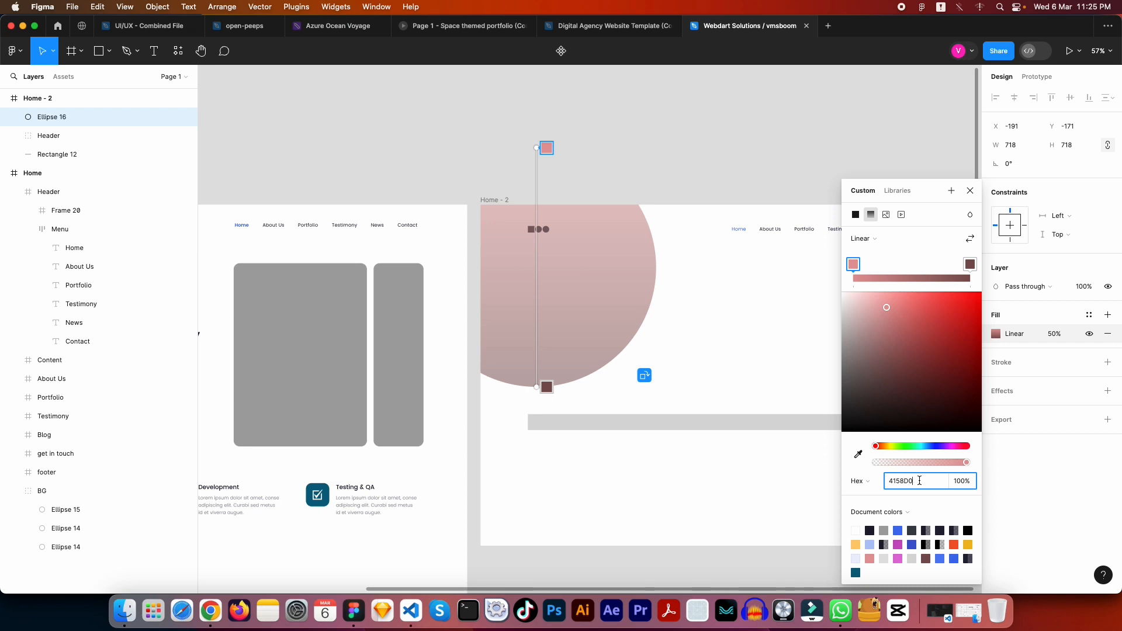
{"action": "key", "text": "Tab"}
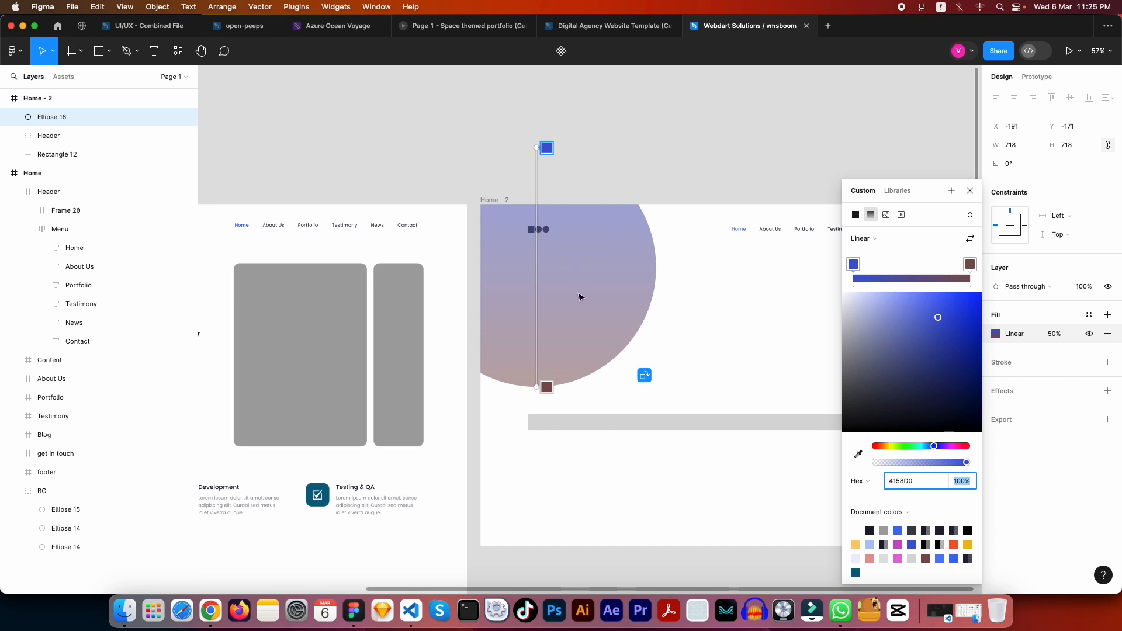
Step: Copy the hex code FFCC70 from the orange last gradient stop of the Home frame's background ellipse
{"action": "scroll", "coordinate": [668, 317], "scroll_direction": "down", "scroll_amount": 5}
{"action": "scroll", "coordinate": [388, 289], "scroll_direction": "up", "scroll_amount": 4}
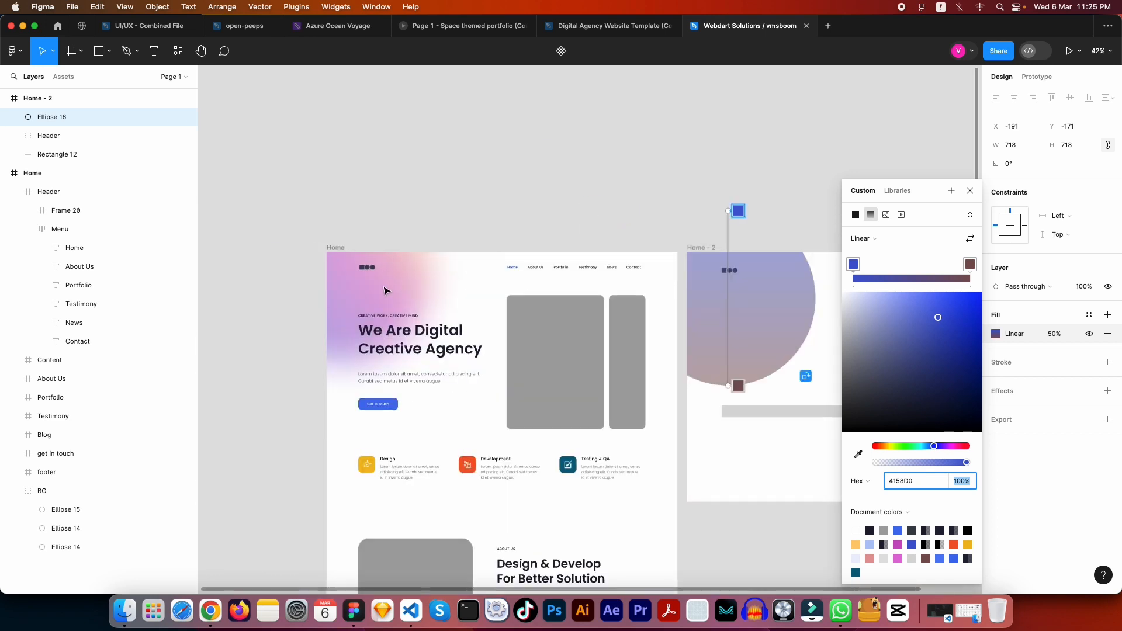
{"action": "key", "text": "Escape"}
{"action": "key", "text": "Escape"}
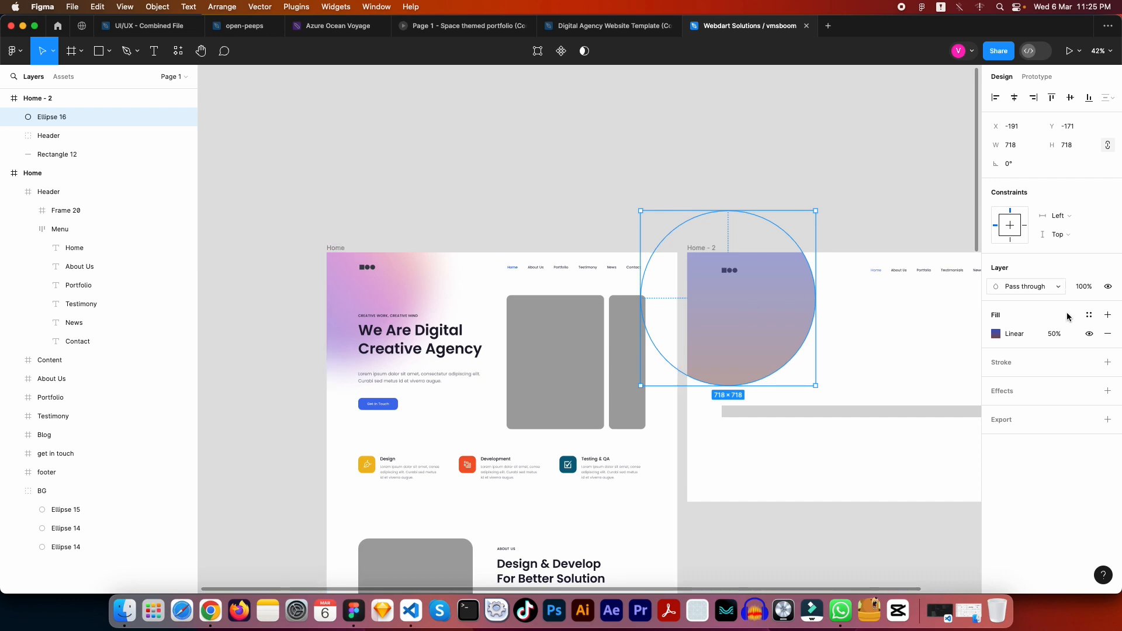
{"action": "left_click", "coordinate": [361, 285], "text": "super"}
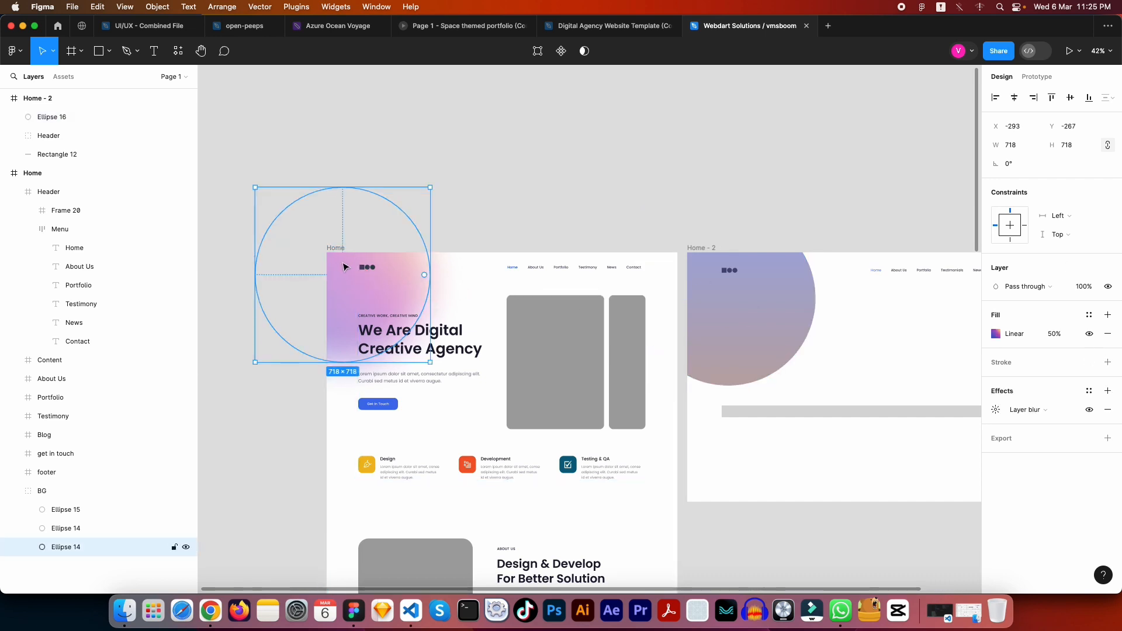
{"action": "left_click", "coordinate": [996, 334]}
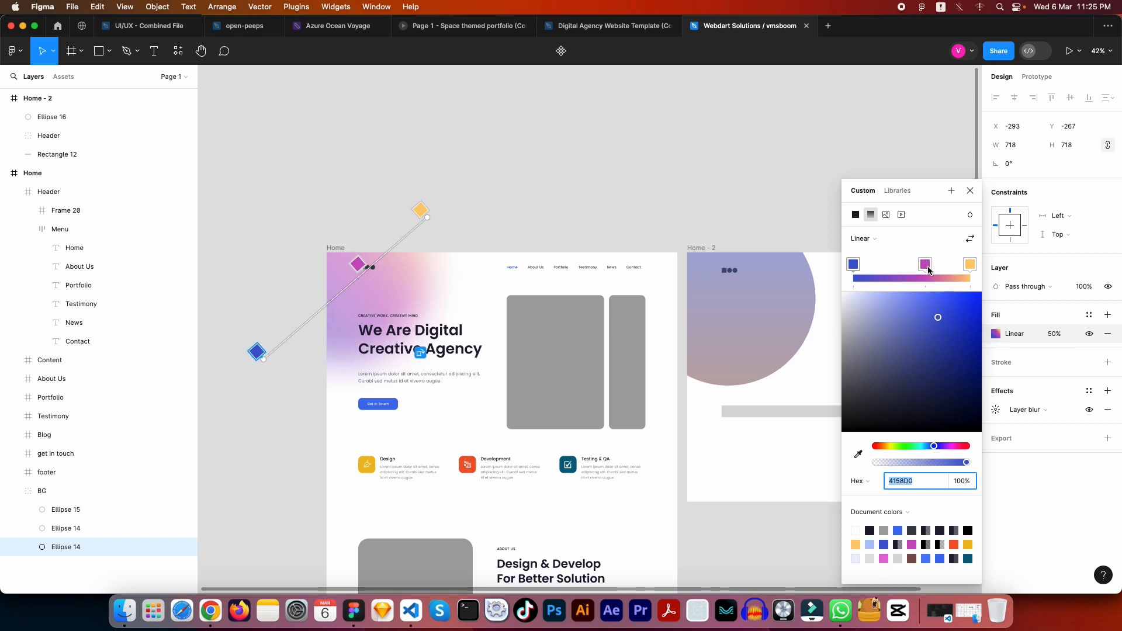
{"action": "left_click", "coordinate": [968, 264]}
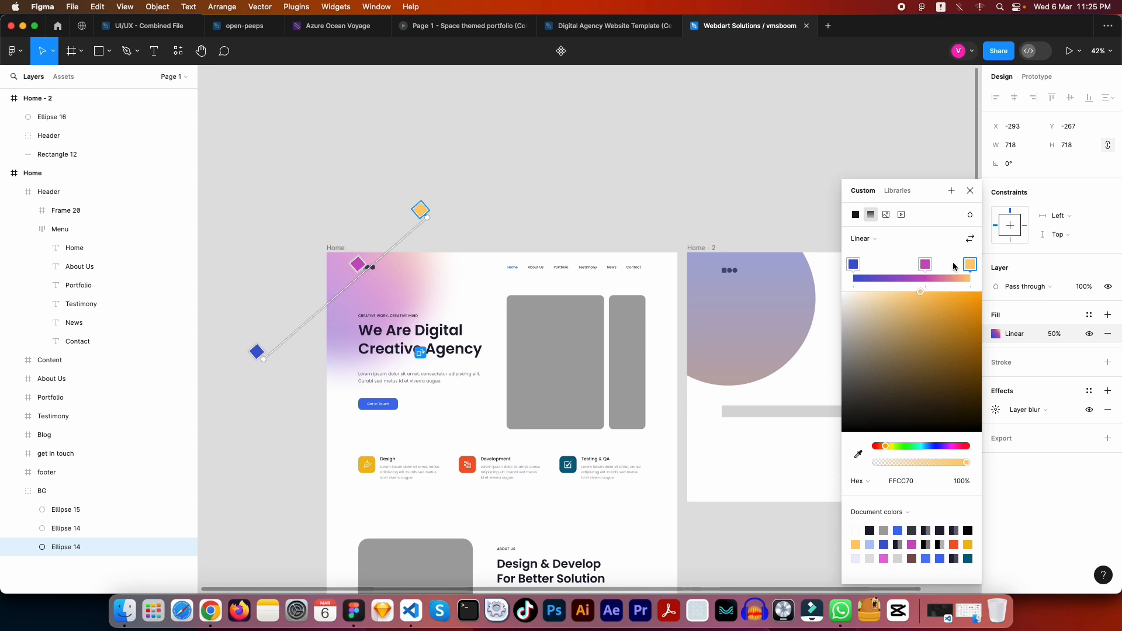
{"action": "left_click", "coordinate": [921, 485]}
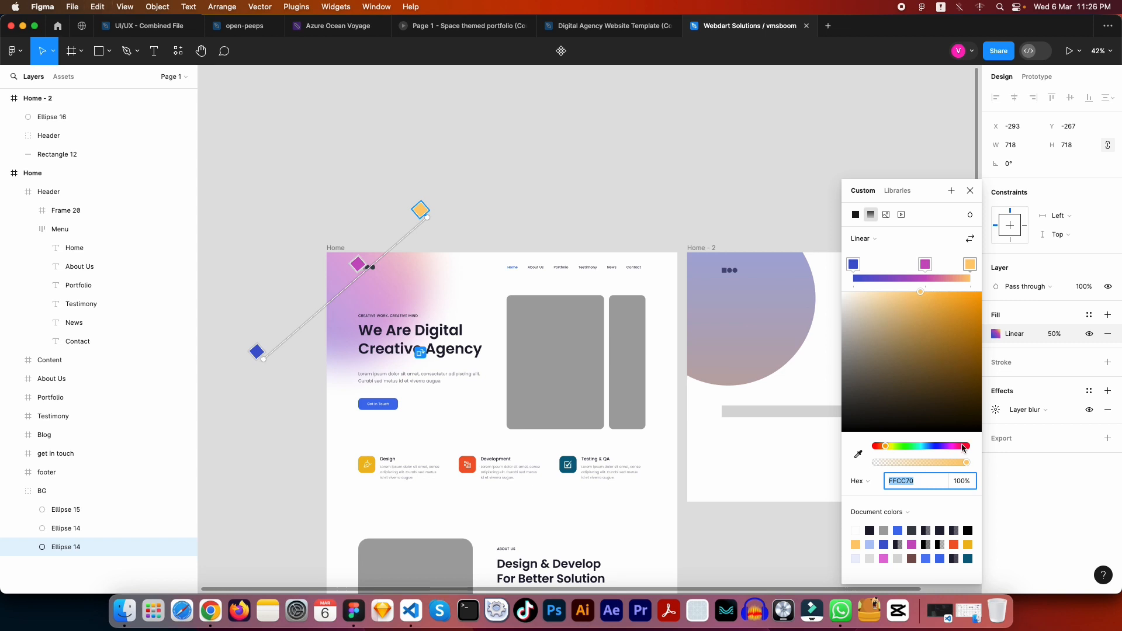
{"action": "key", "text": "Escape"}
Step: Set the last gradient stop of the Home - 2 circle to FFCC70 and add a middle stop at about 65%
{"action": "left_click", "coordinate": [772, 324]}
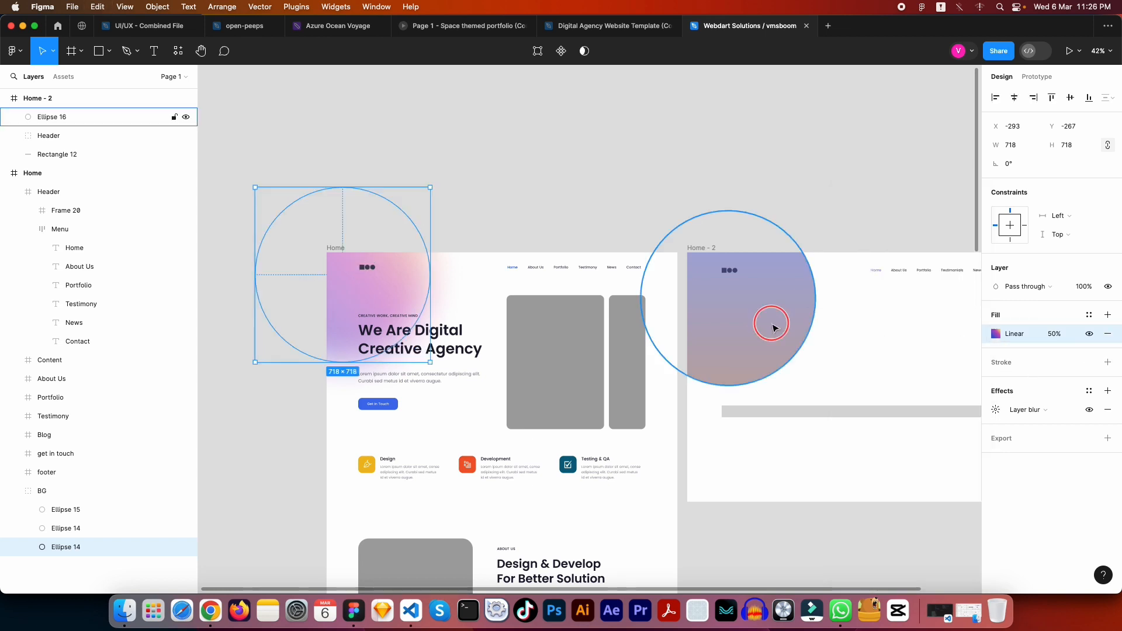
{"action": "left_click", "coordinate": [995, 333]}
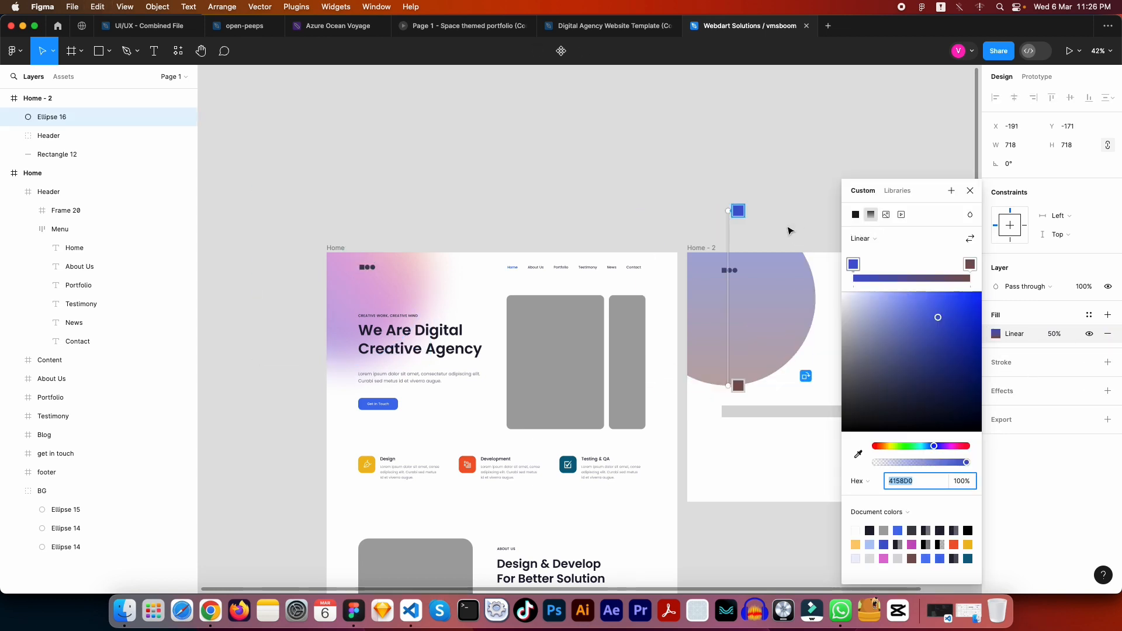
{"action": "left_click", "coordinate": [739, 386]}
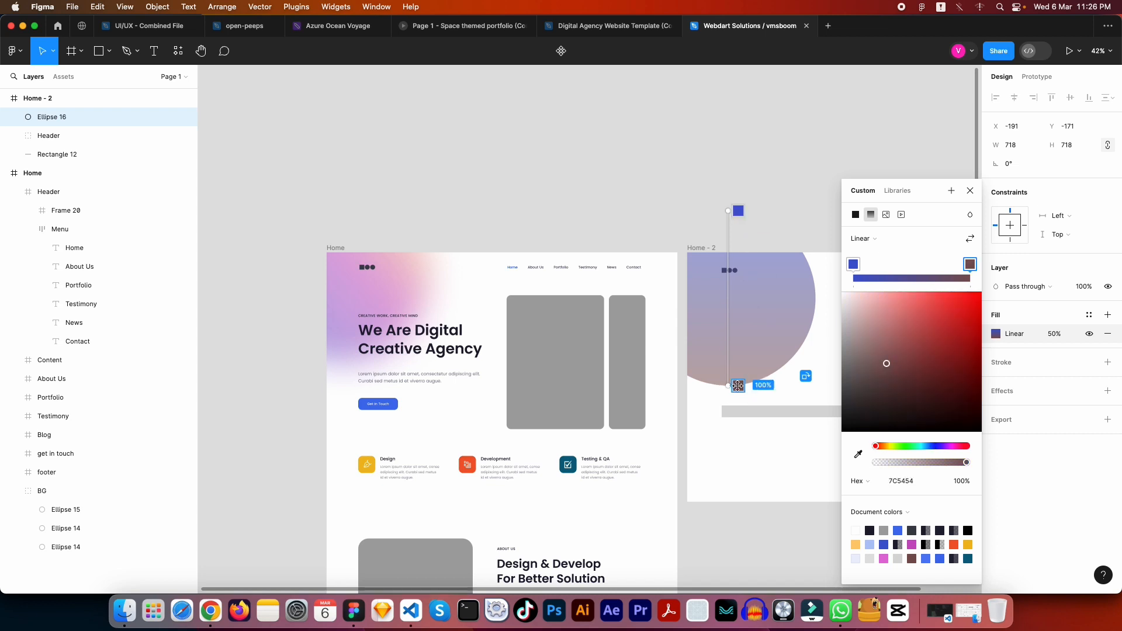
{"action": "left_click", "coordinate": [924, 482]}
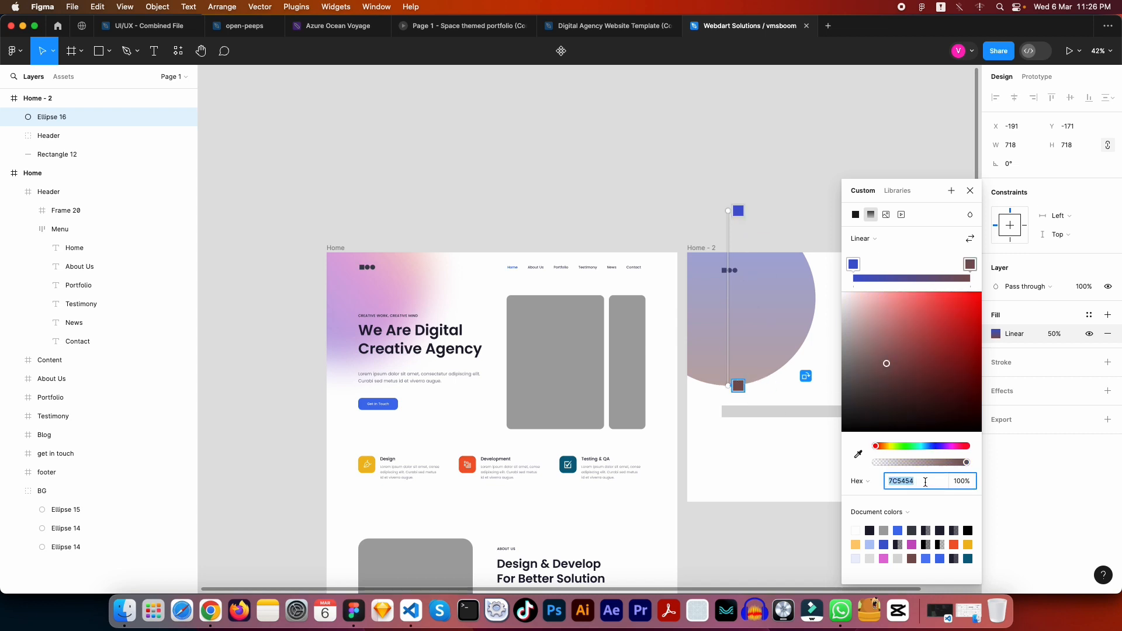
{"action": "type", "text": "FFCC70"}
{"action": "key", "text": "Tab"}
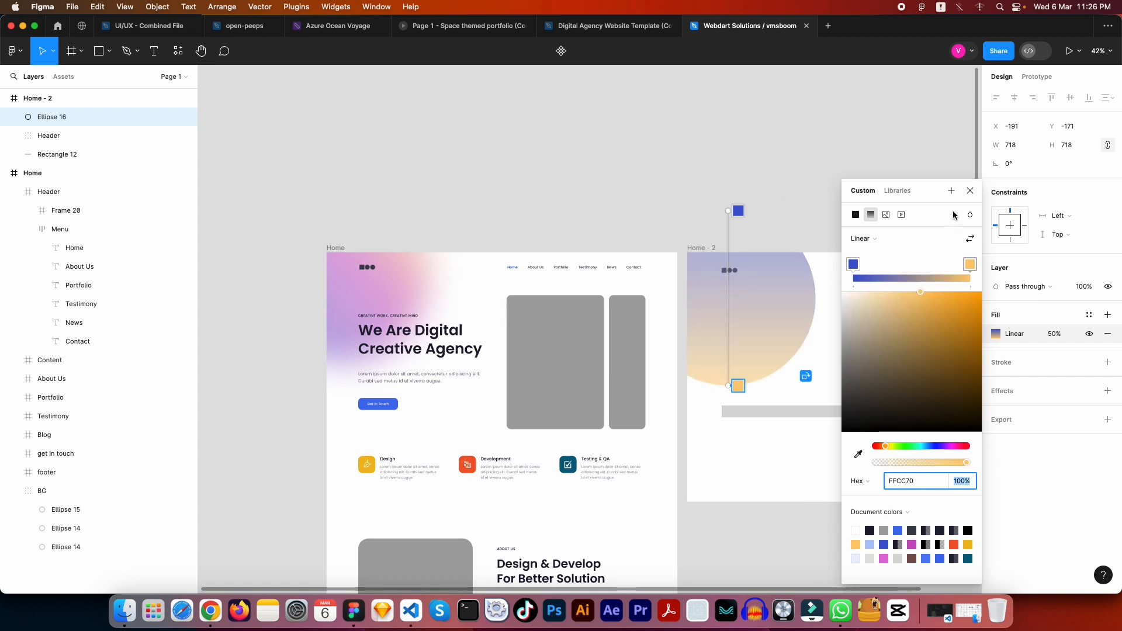
{"action": "left_click", "coordinate": [929, 279]}
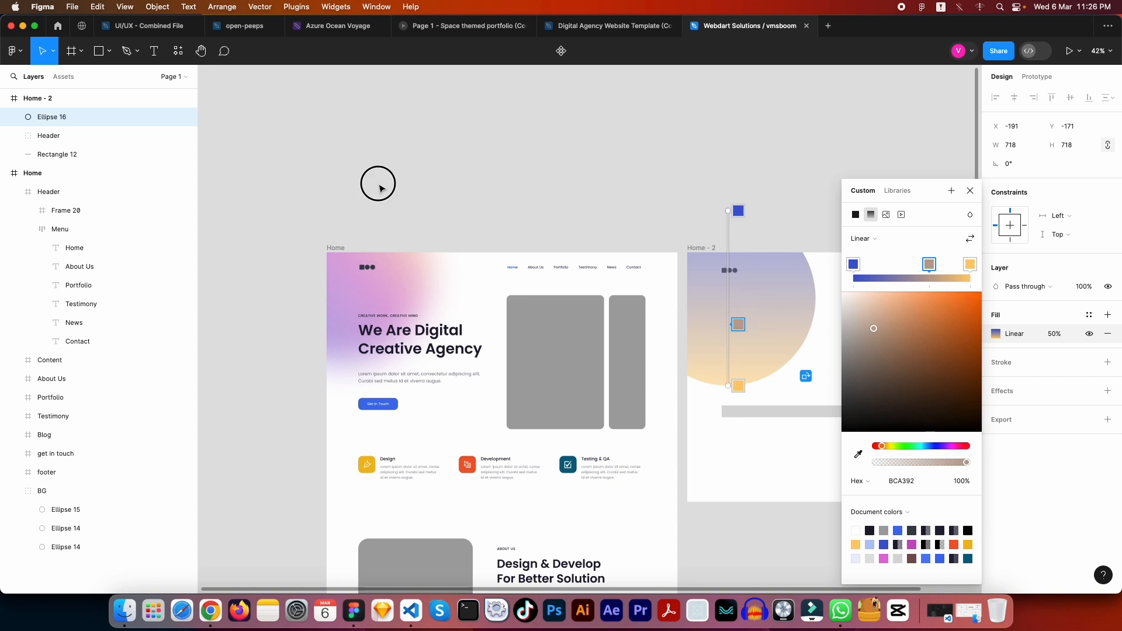
Step: Copy the hex code C850C0 from the magenta middle gradient stop of the Home frame's background ellipse
{"action": "left_click", "coordinate": [352, 294]}
{"action": "left_click", "coordinate": [353, 294]}
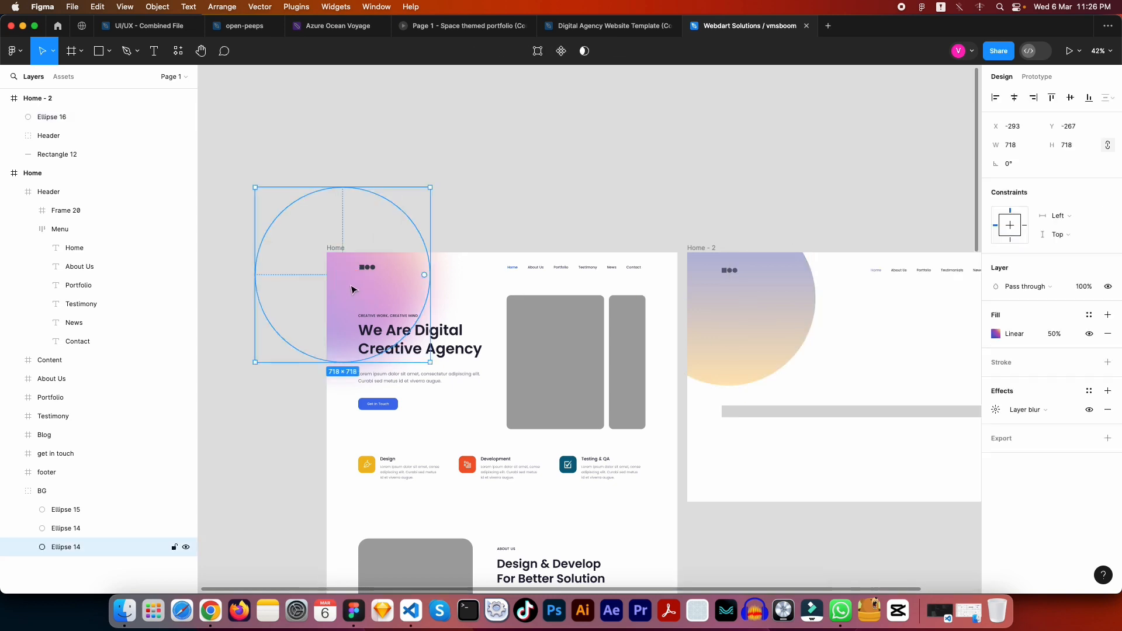
{"action": "left_click", "coordinate": [997, 334]}
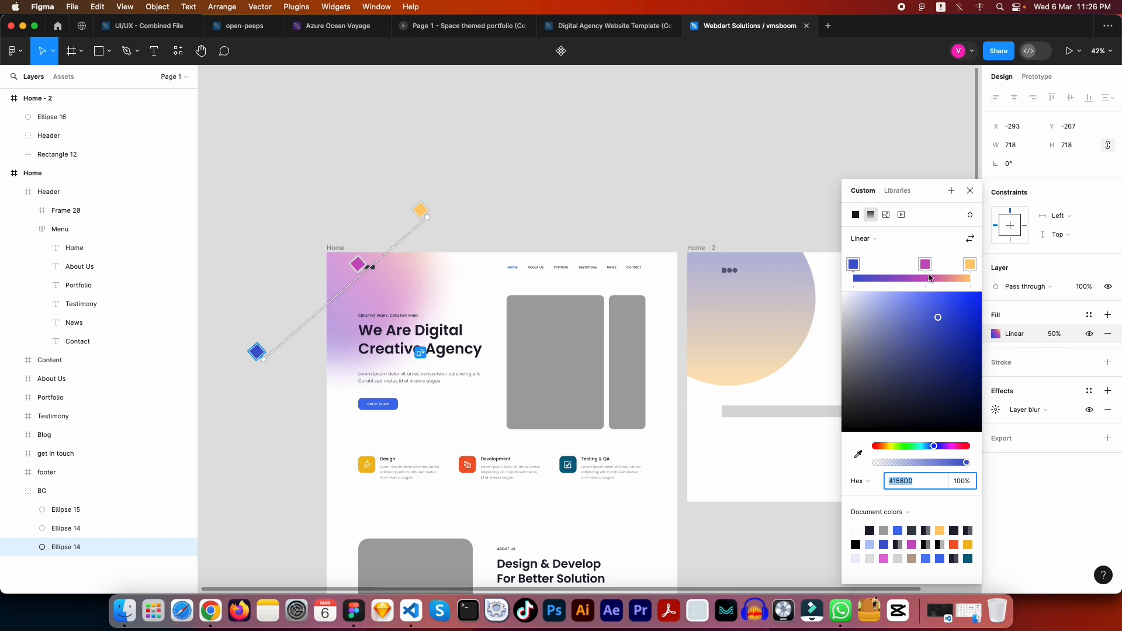
{"action": "left_click", "coordinate": [926, 265]}
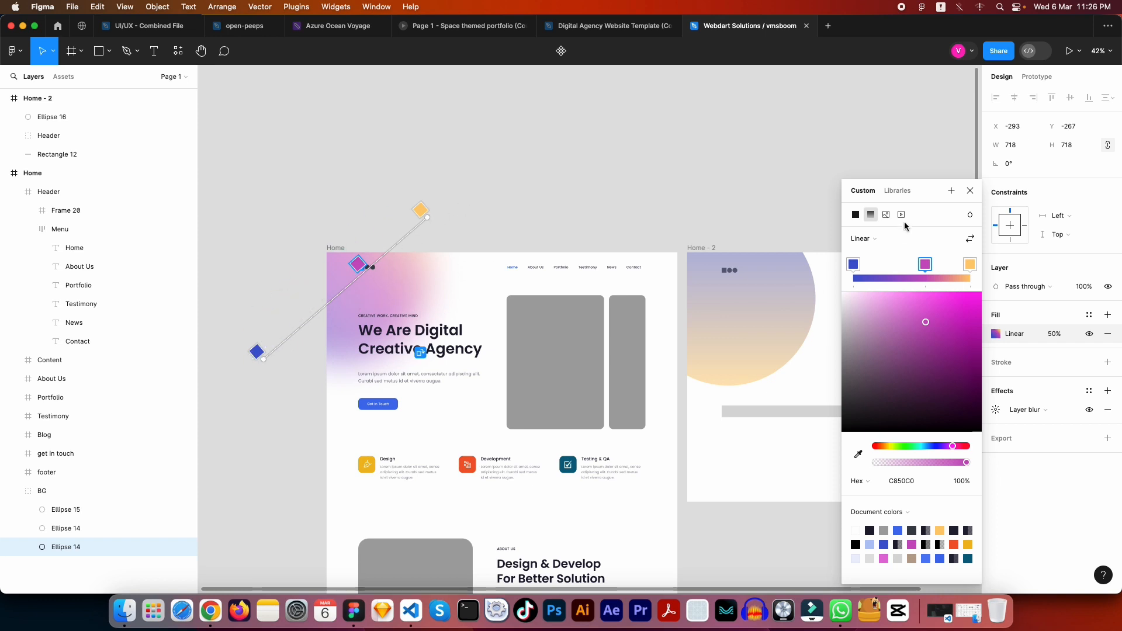
{"action": "left_click", "coordinate": [905, 481]}
{"action": "key", "text": "super+c"}
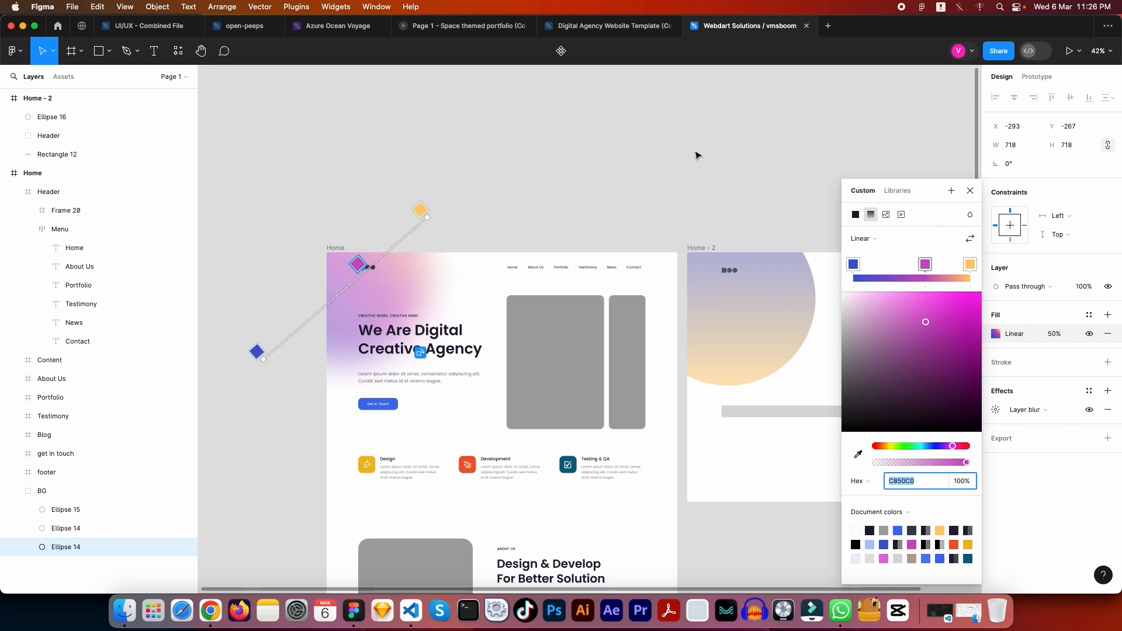
{"action": "key", "text": "Escape"}
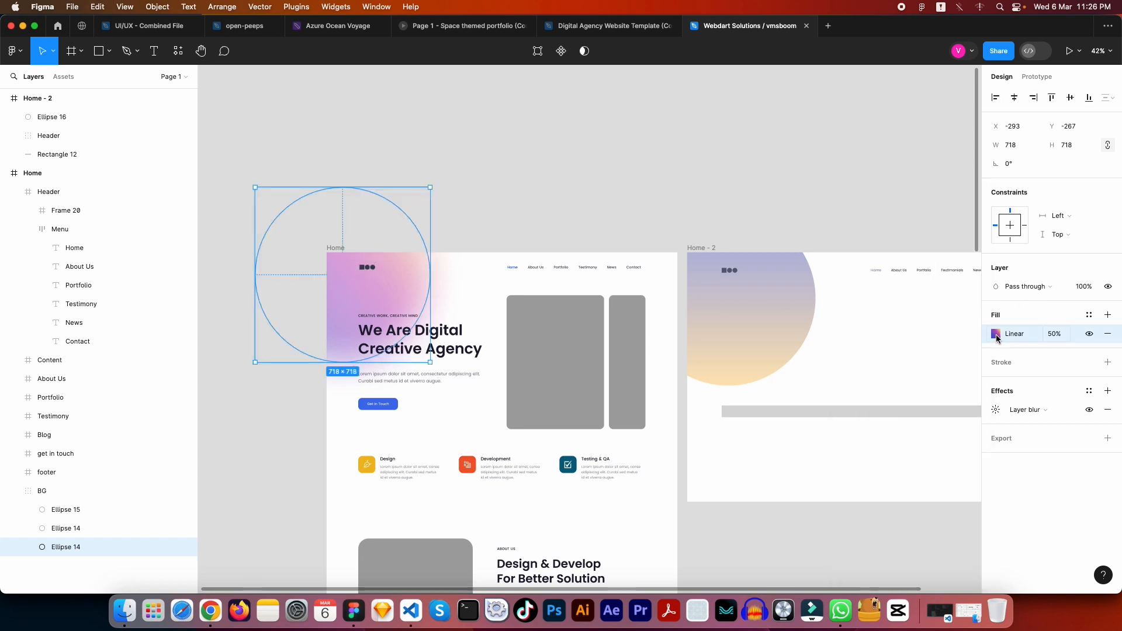
Step: Shift the Home - 2 circle's middle gradient stop slightly towards the blue stop and set its colour to the copied C850C0
{"action": "left_click", "coordinate": [784, 317]}
{"action": "left_click", "coordinate": [995, 333]}
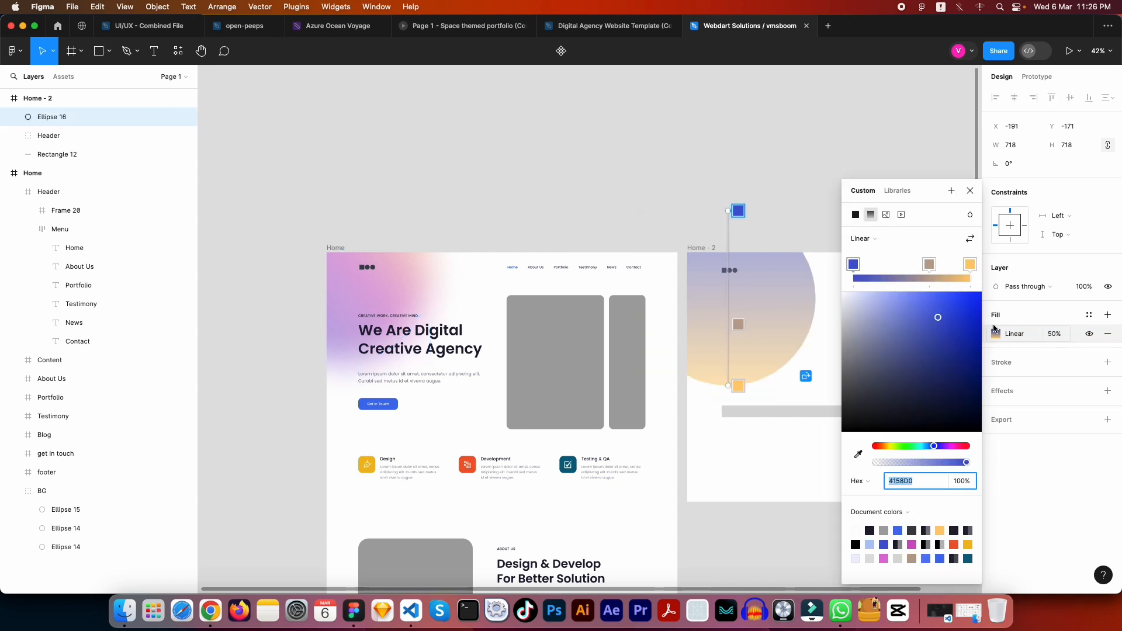
{"action": "left_click", "coordinate": [739, 325]}
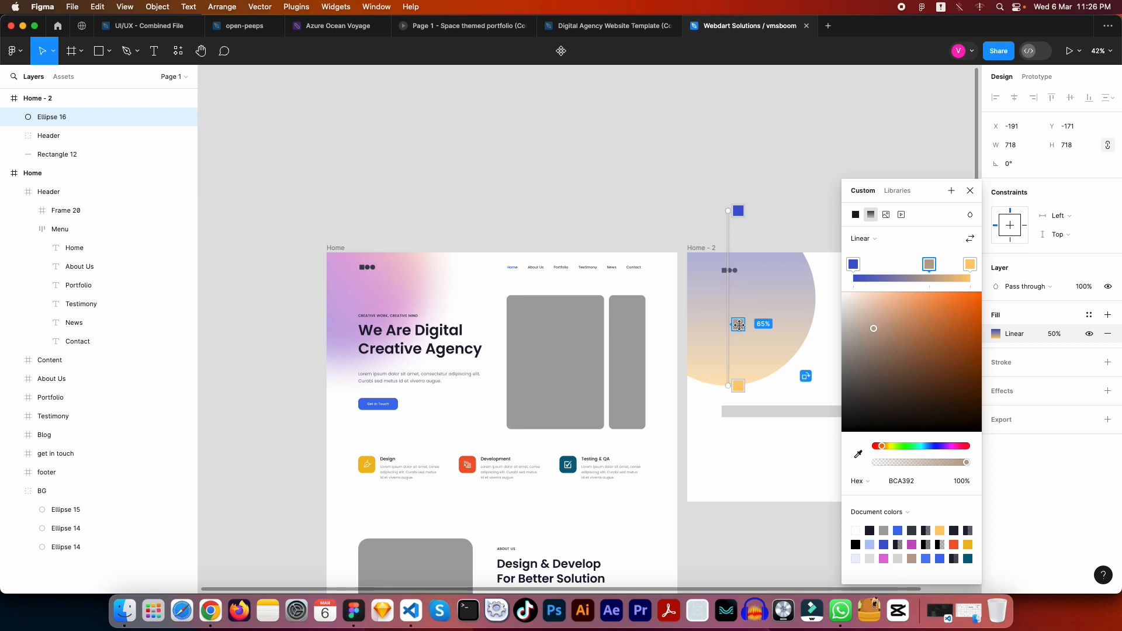
{"action": "left_click", "coordinate": [739, 325]}
{"action": "left_click_drag", "start_coordinate": [739, 325], "coordinate": [737, 319]}
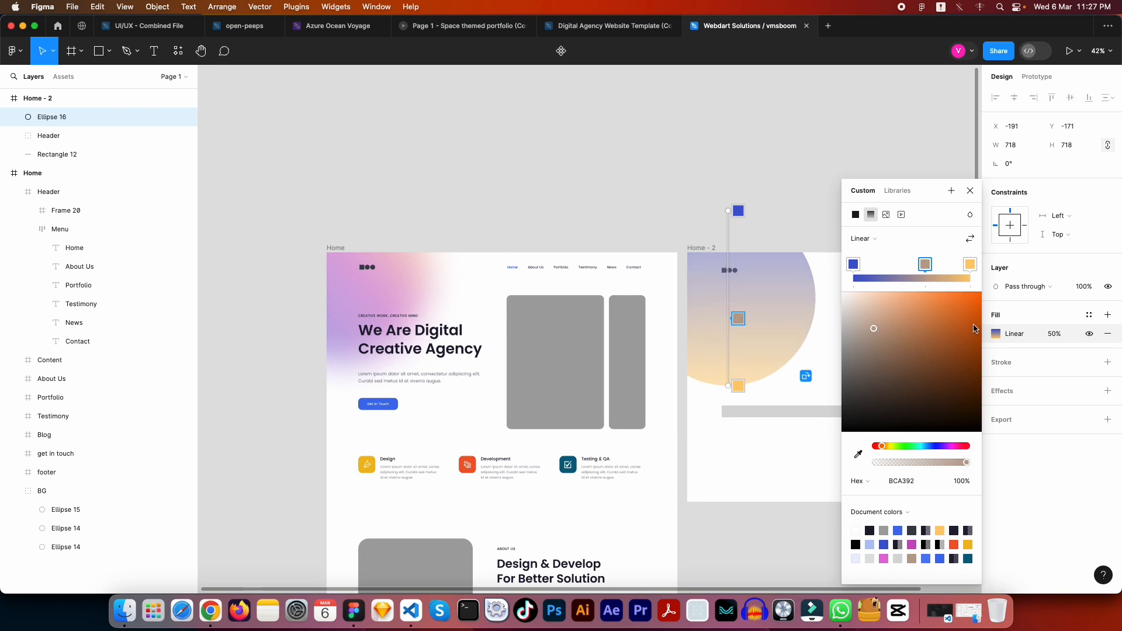
{"action": "left_click", "coordinate": [917, 483]}
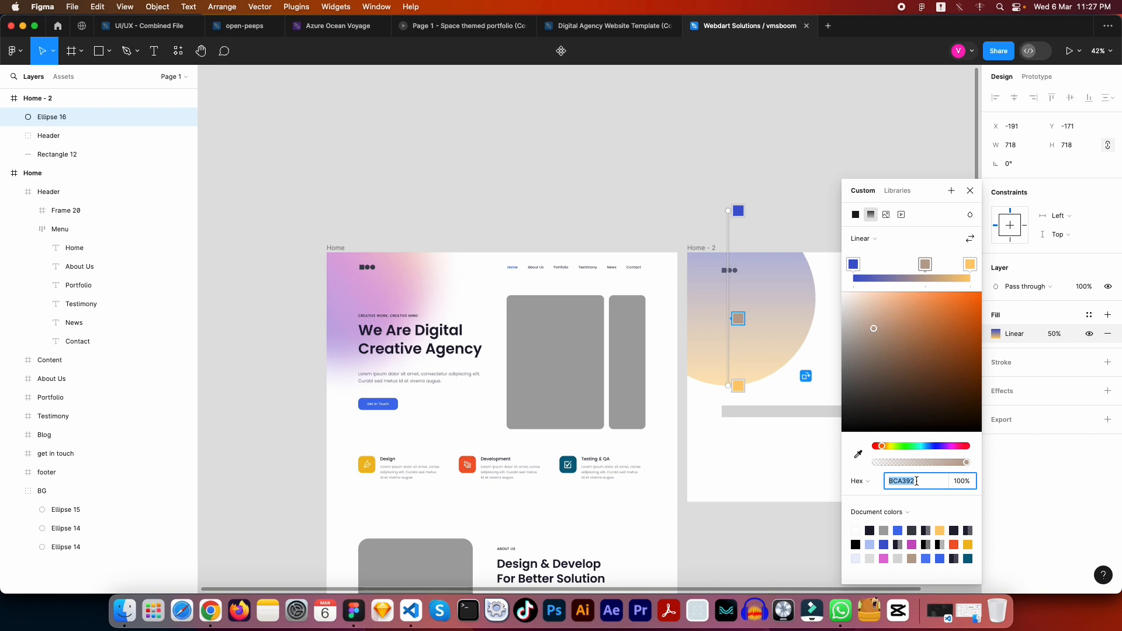
{"action": "key", "text": "super+v"}
{"action": "key", "text": "Tab"}
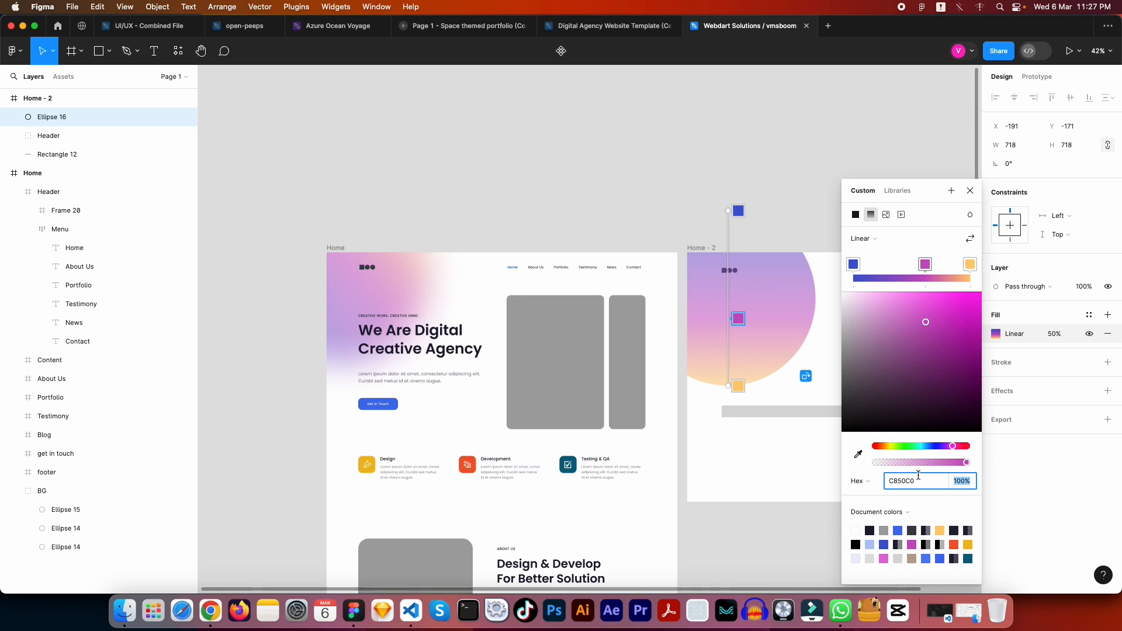
{"action": "left_click", "coordinate": [651, 200]}
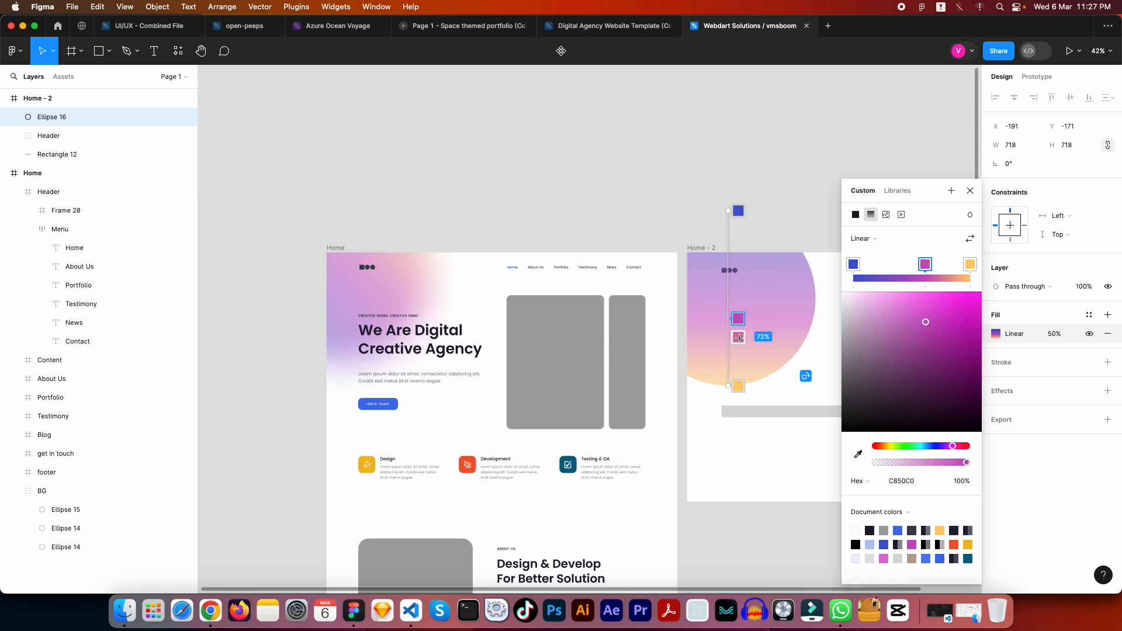
{"action": "left_click", "coordinate": [660, 336]}
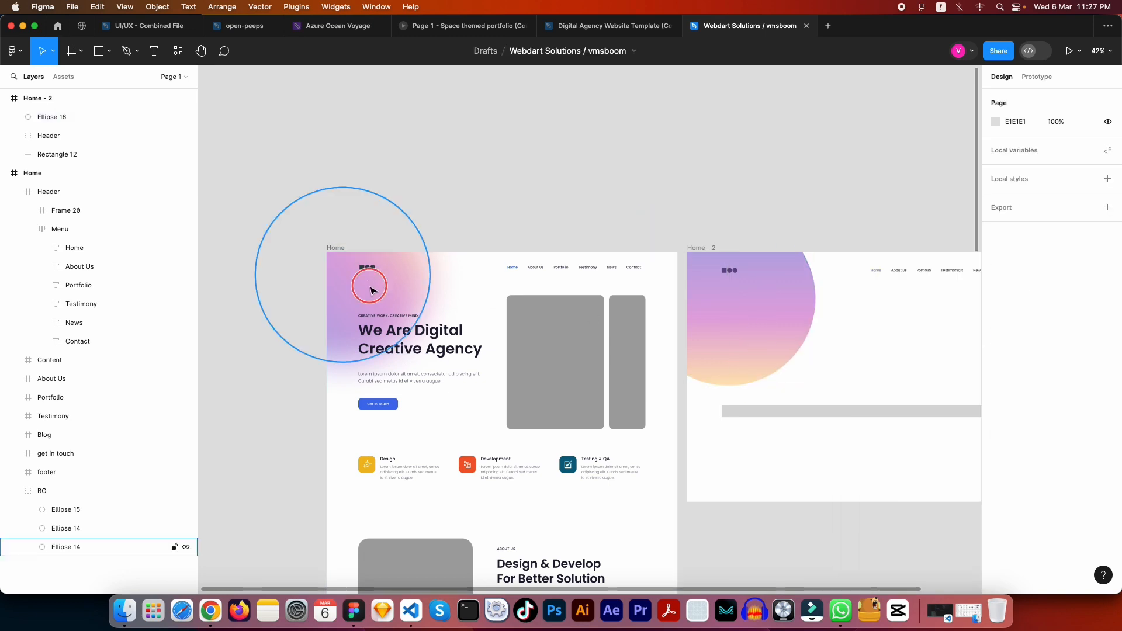
Step: Reorient the Home - 2 circle's gradient diagonally like the Home ellipse's, with blue at the lower left and orange at the upper right
{"action": "left_click", "coordinate": [373, 290], "text": "super"}
{"action": "left_click", "coordinate": [996, 334]}
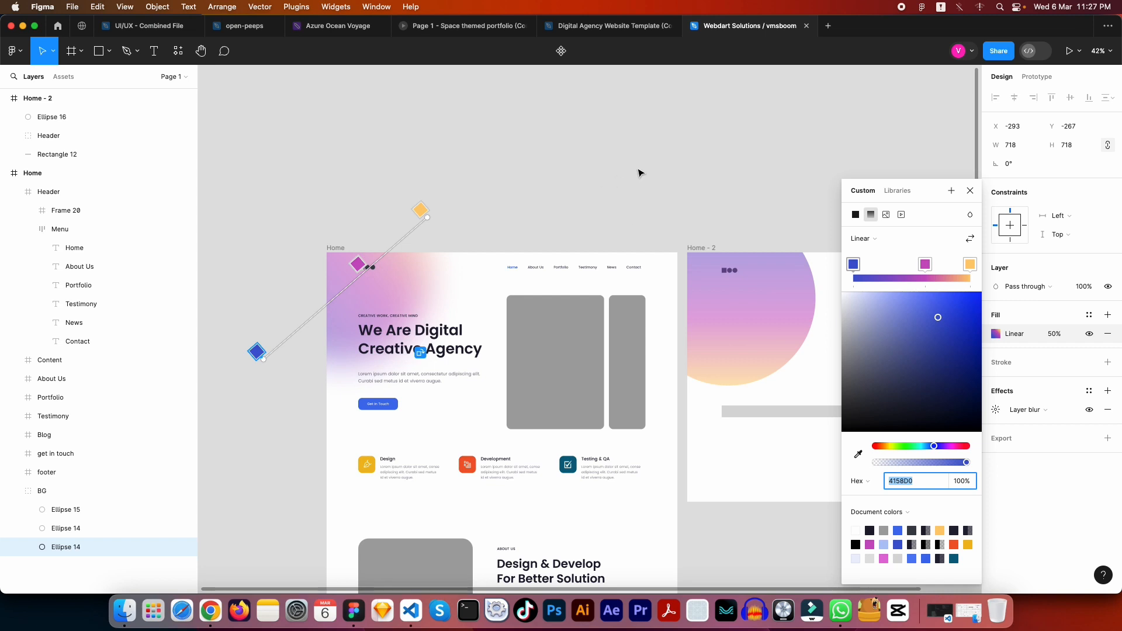
{"action": "left_click", "coordinate": [643, 176]}
{"action": "left_click", "coordinate": [754, 305]}
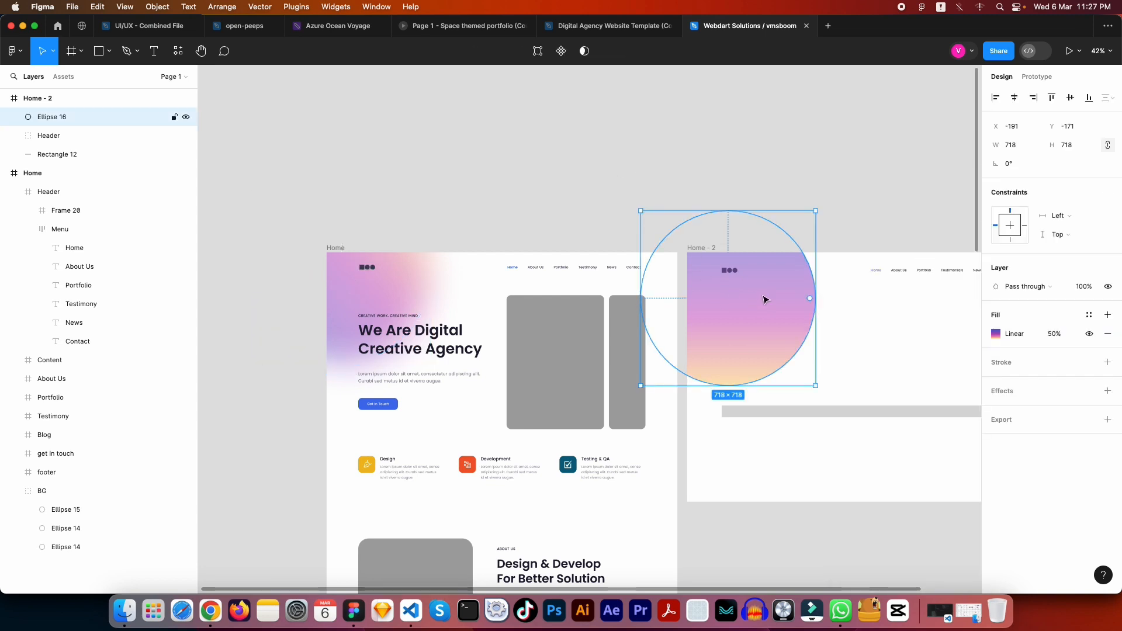
{"action": "left_click", "coordinate": [996, 335]}
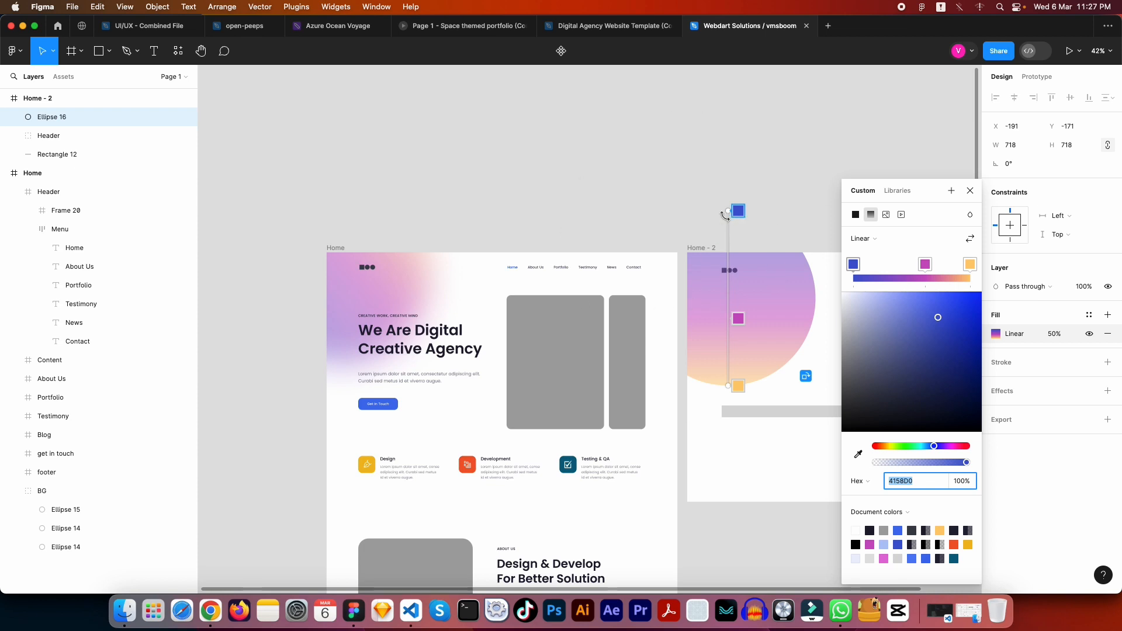
{"action": "left_click_drag", "start_coordinate": [728, 211], "coordinate": [807, 224]}
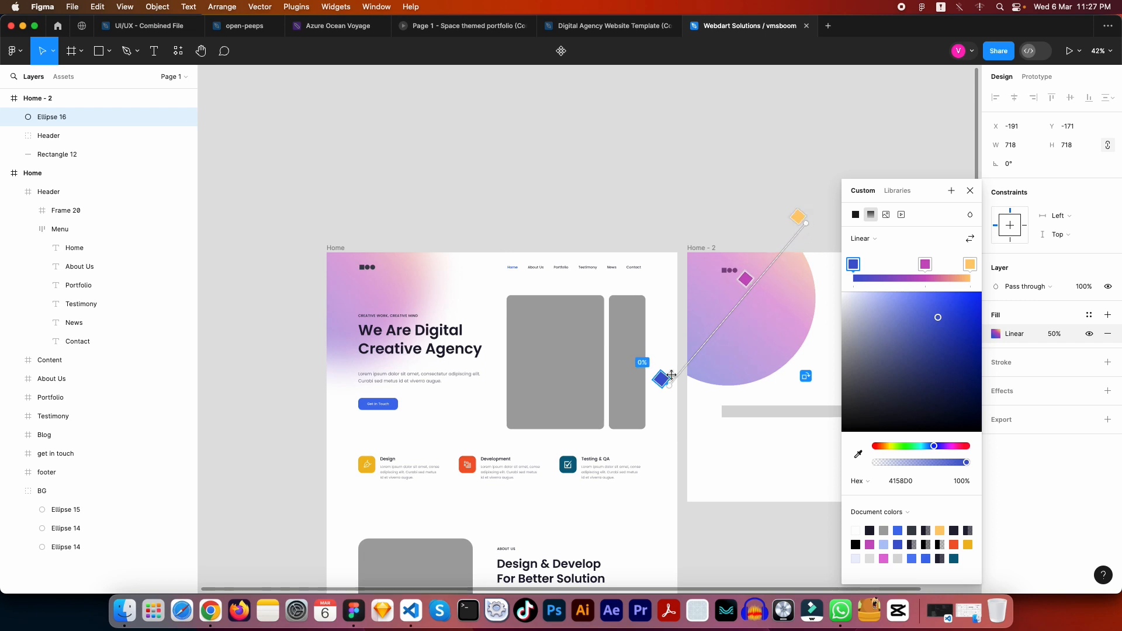
Step: Compare with the Home ellipse's gradient line and move the blue end of the Home - 2 circle's gradient farther outside the circle
{"action": "key", "text": "Escape"}
{"action": "left_click", "coordinate": [359, 291]}
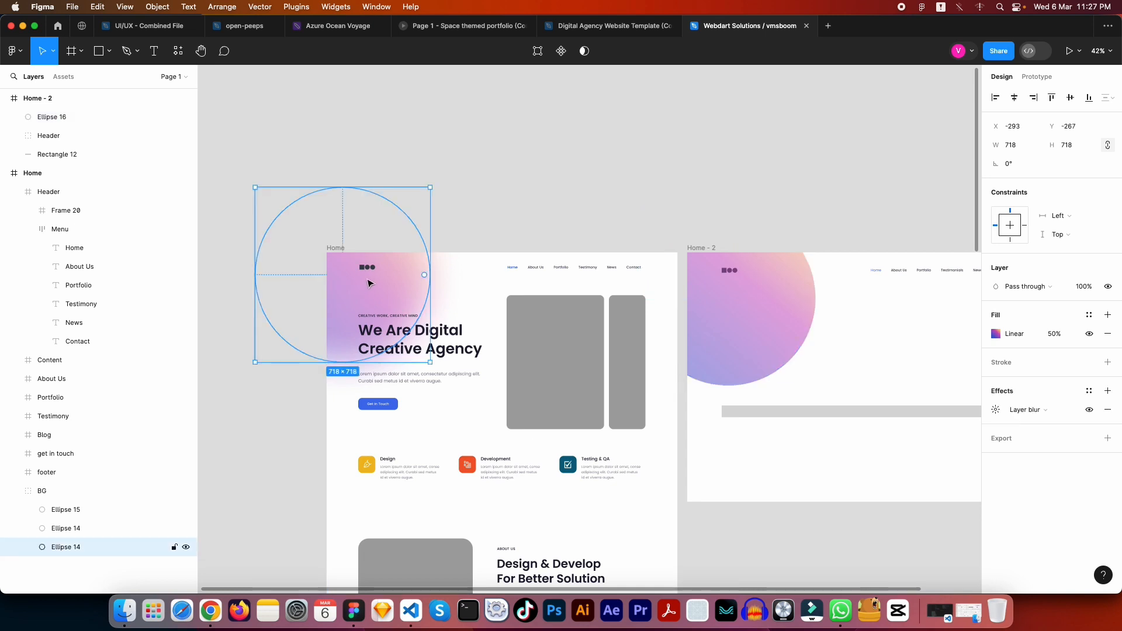
{"action": "left_click", "coordinate": [996, 334]}
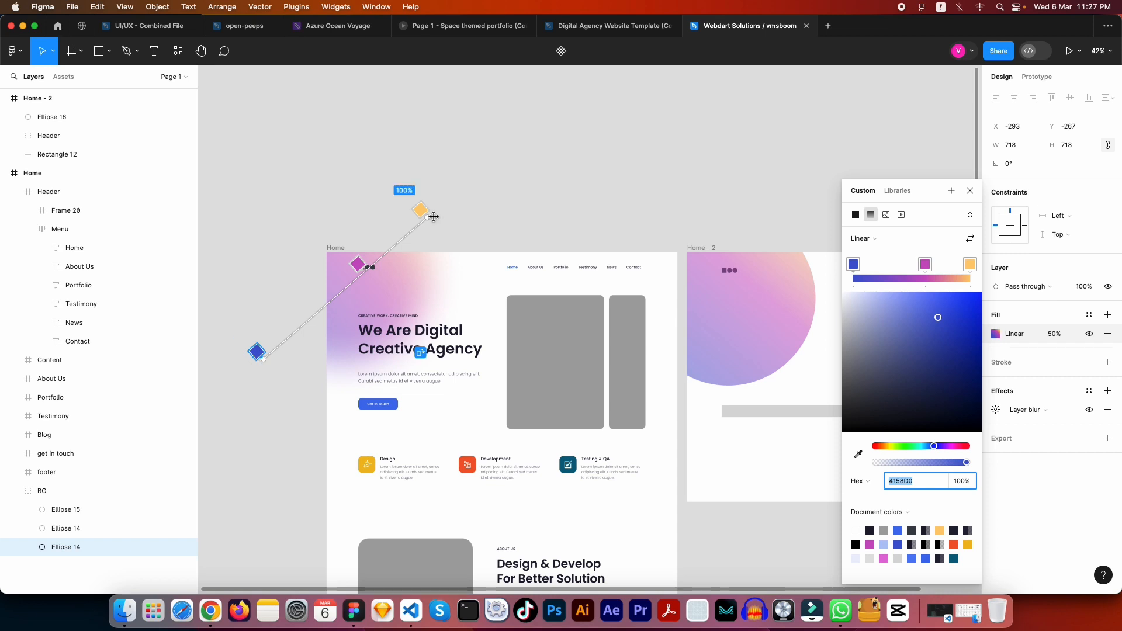
{"action": "left_click", "coordinate": [766, 297]}
{"action": "left_click", "coordinate": [753, 302]}
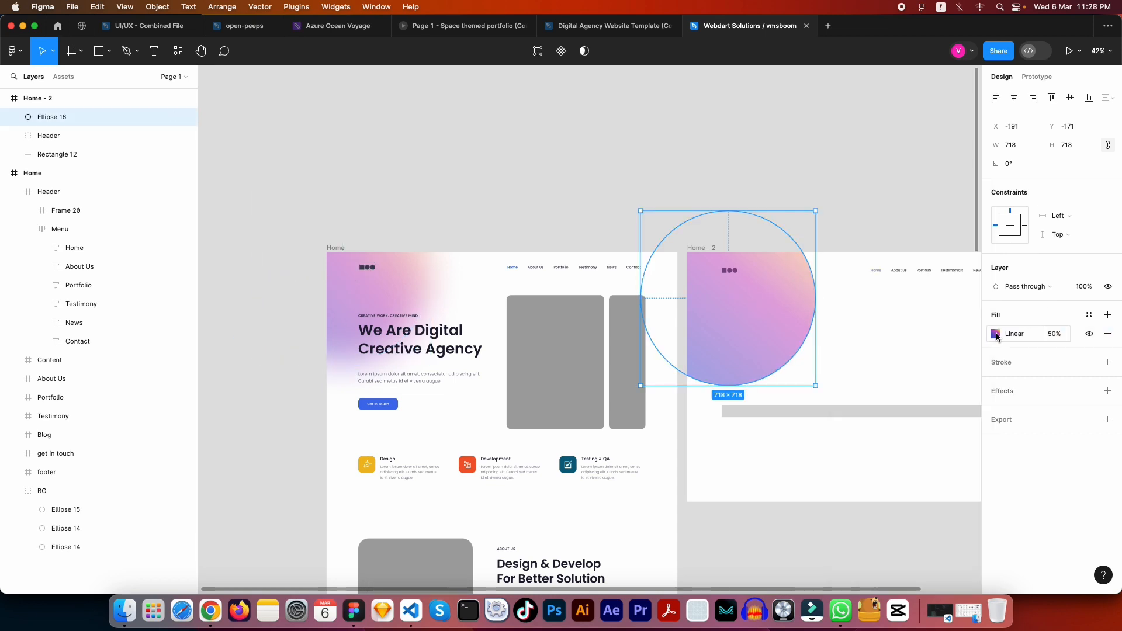
{"action": "left_click", "coordinate": [997, 334]}
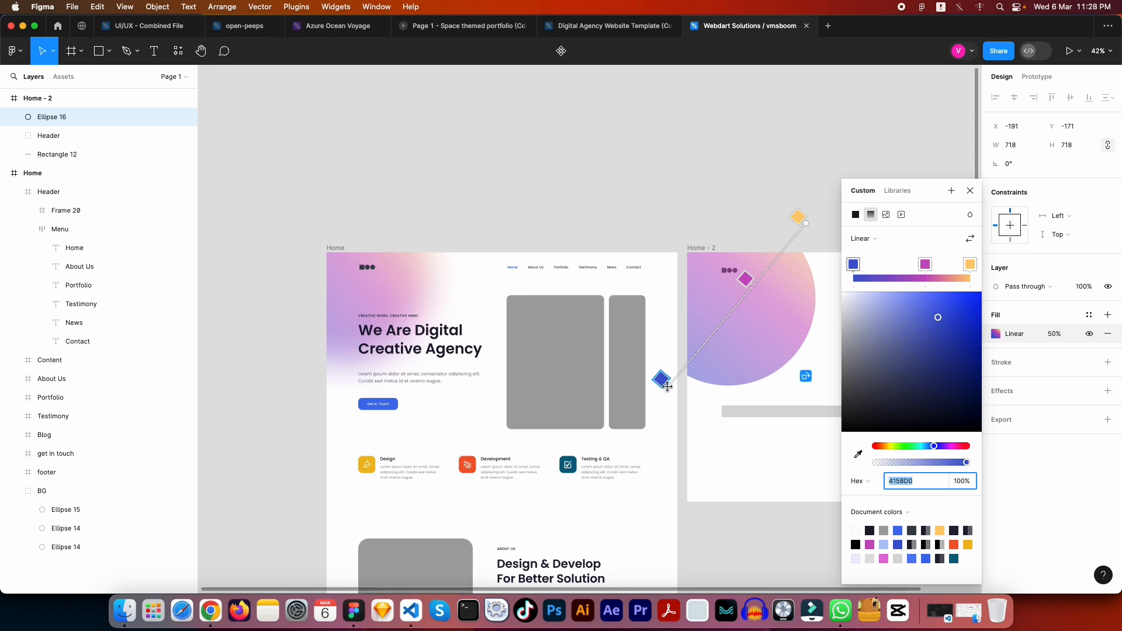
{"action": "left_click_drag", "start_coordinate": [660, 386], "coordinate": [637, 386]}
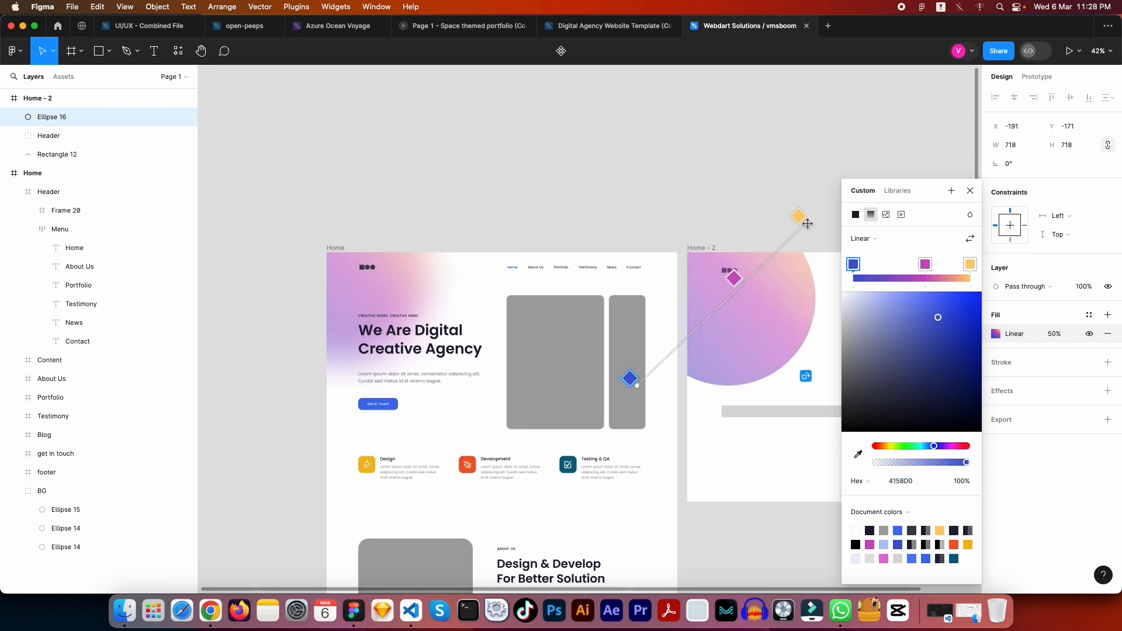
{"action": "left_click_drag", "start_coordinate": [806, 222], "coordinate": [695, 169]}
{"action": "left_click", "coordinate": [805, 180]}
{"action": "left_click_drag", "start_coordinate": [721, 214], "coordinate": [836, 177]}
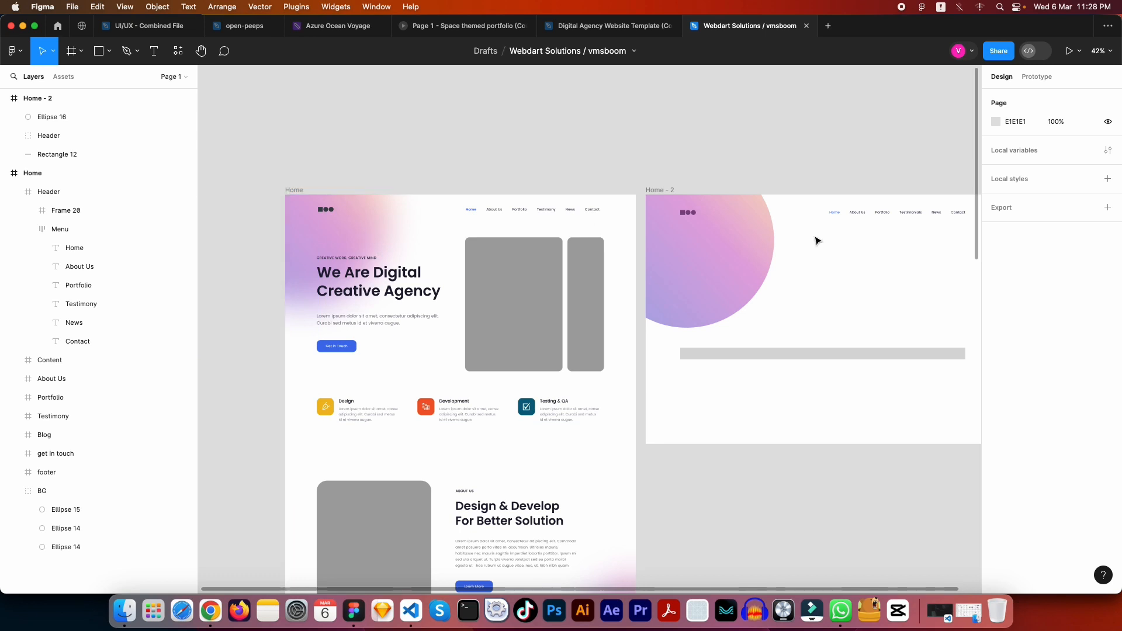
Step: Add a Layer blur effect to the Home - 2 circle and set its blur to 150
{"action": "left_click", "coordinate": [730, 244]}
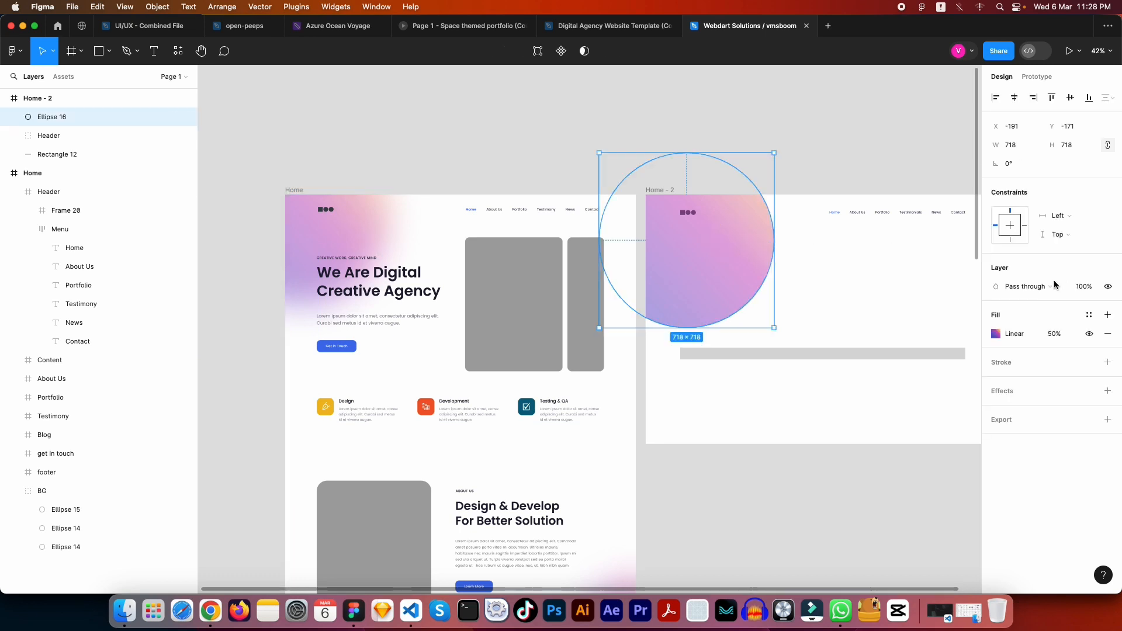
{"action": "left_click", "coordinate": [1003, 396]}
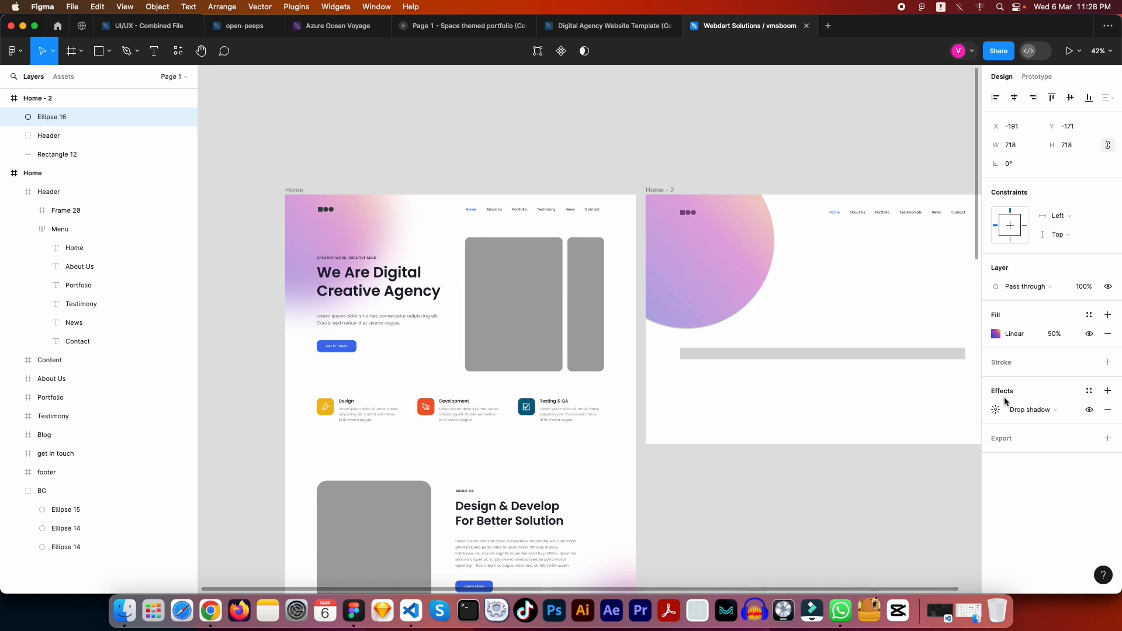
{"action": "left_click", "coordinate": [1072, 412]}
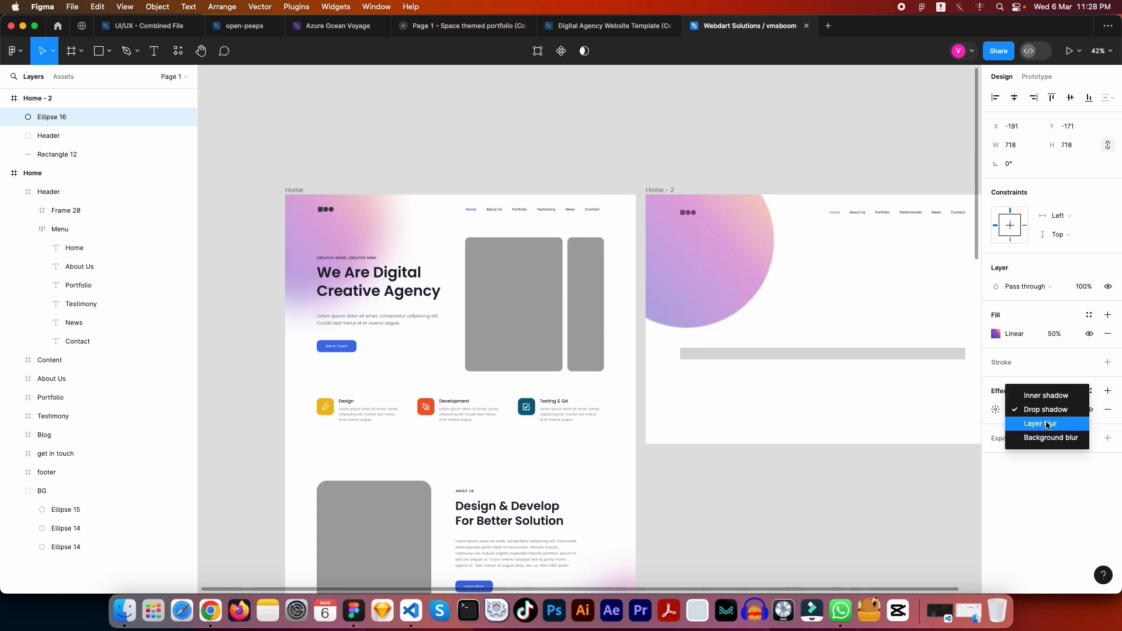
{"action": "left_click", "coordinate": [1047, 424]}
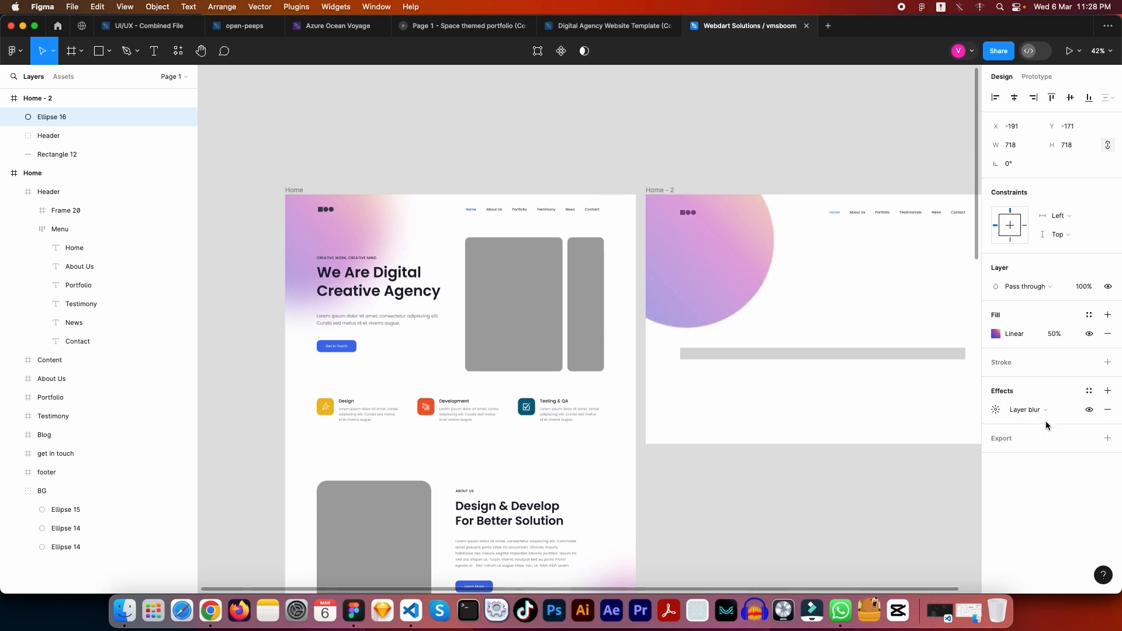
{"action": "left_click", "coordinate": [997, 411]}
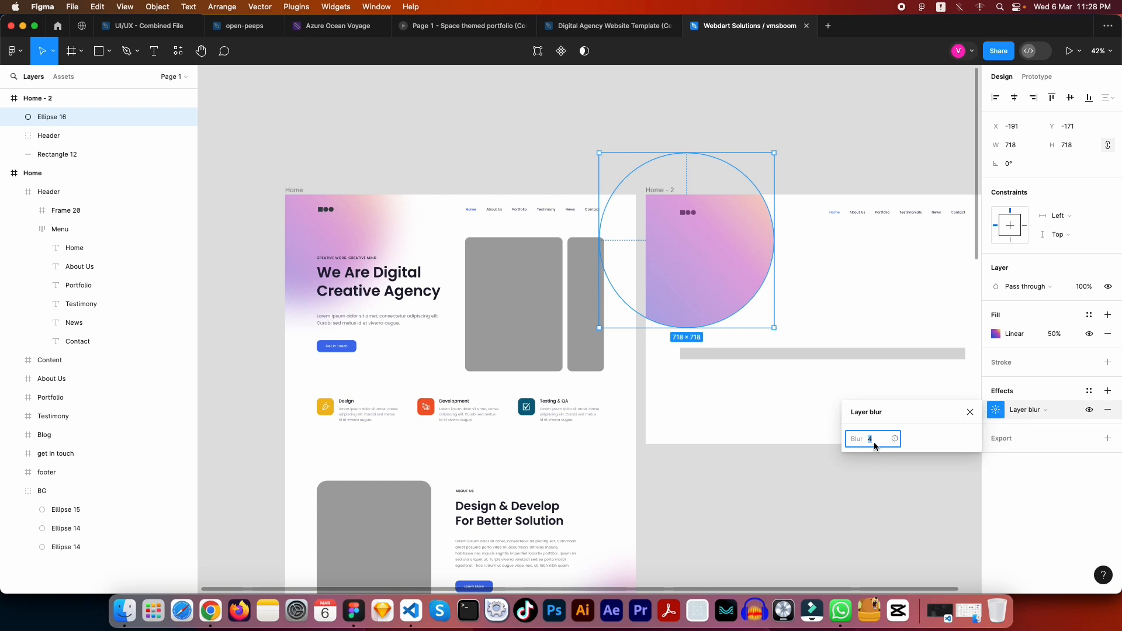
{"action": "type", "text": "150"}
{"action": "key", "text": "Return"}
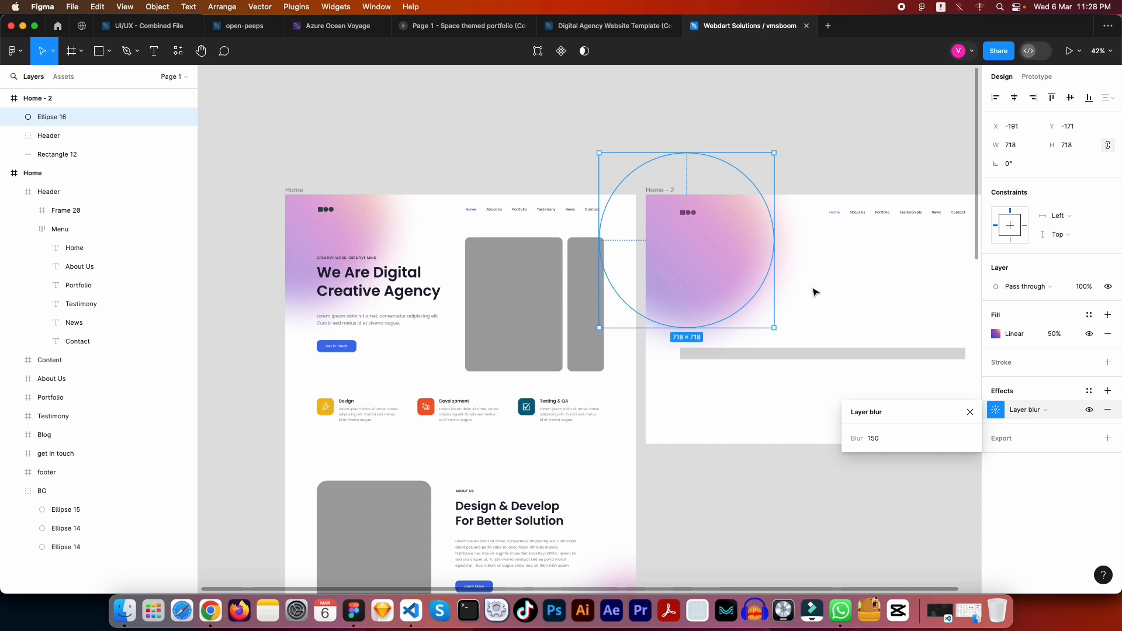
{"action": "key", "text": "Escape"}
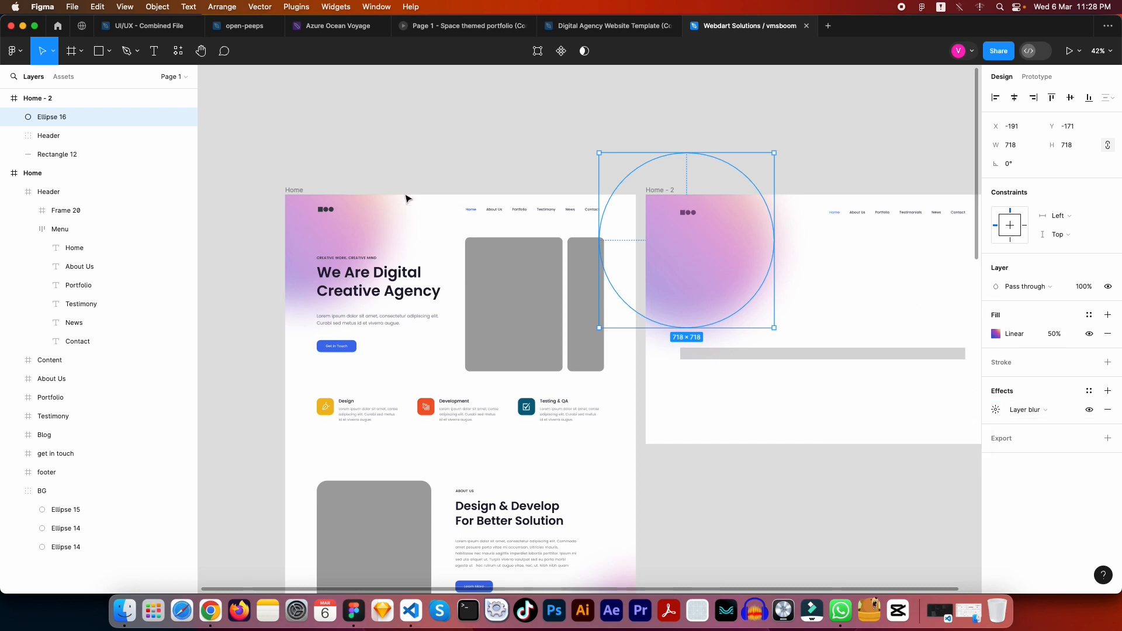
Step: Move the blurred gradient circle on Home - 2 up and to the left to X -253, Y -248
{"action": "key", "text": "Escape"}
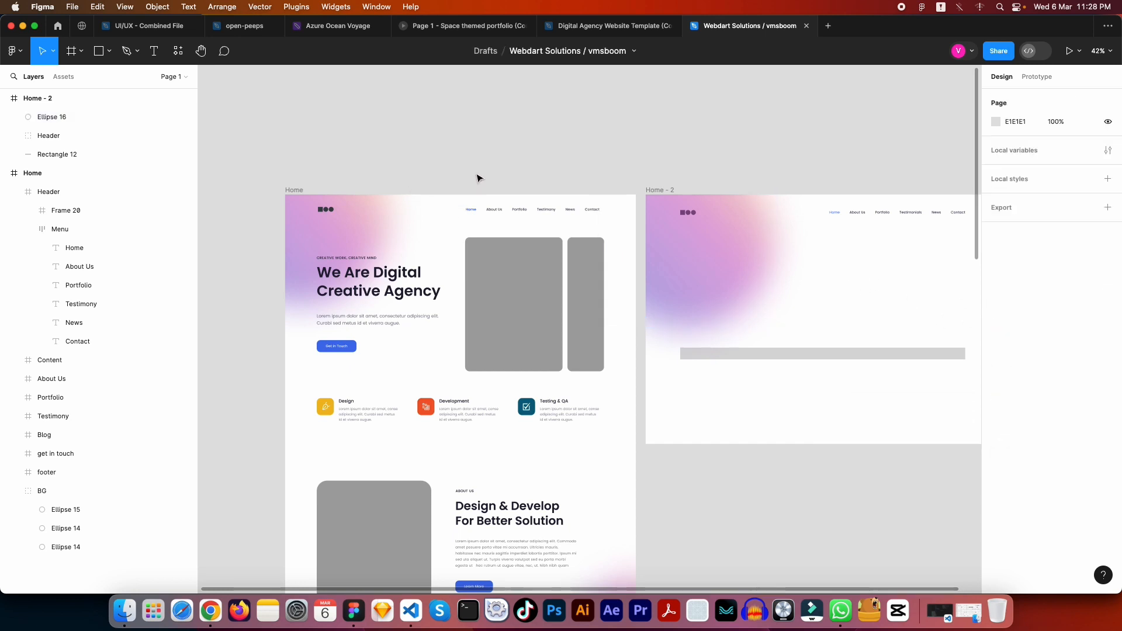
{"action": "left_click", "coordinate": [700, 242]}
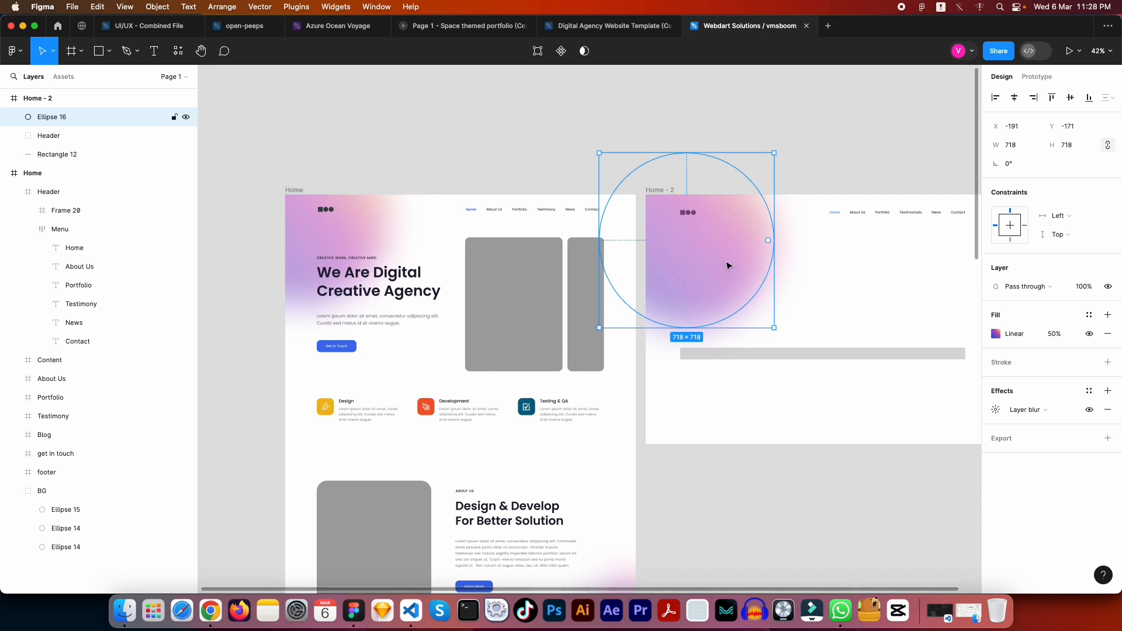
{"action": "mouse_move", "coordinate": [724, 276]}
{"action": "left_mouse_down"}
{"action": "mouse_move", "coordinate": [702, 253]}
{"action": "mouse_move", "coordinate": [708, 266]}
{"action": "left_mouse_up"}
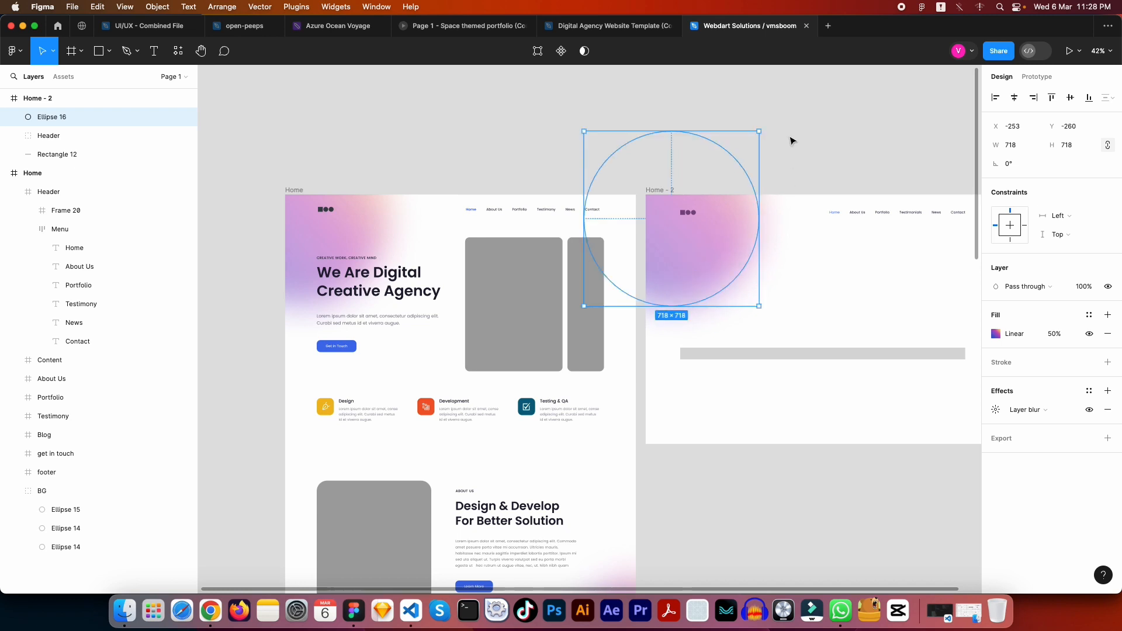
{"action": "left_click", "coordinate": [792, 140]}
{"action": "left_click_drag", "start_coordinate": [781, 233], "coordinate": [691, 241]}
{"action": "left_click", "coordinate": [691, 236]}
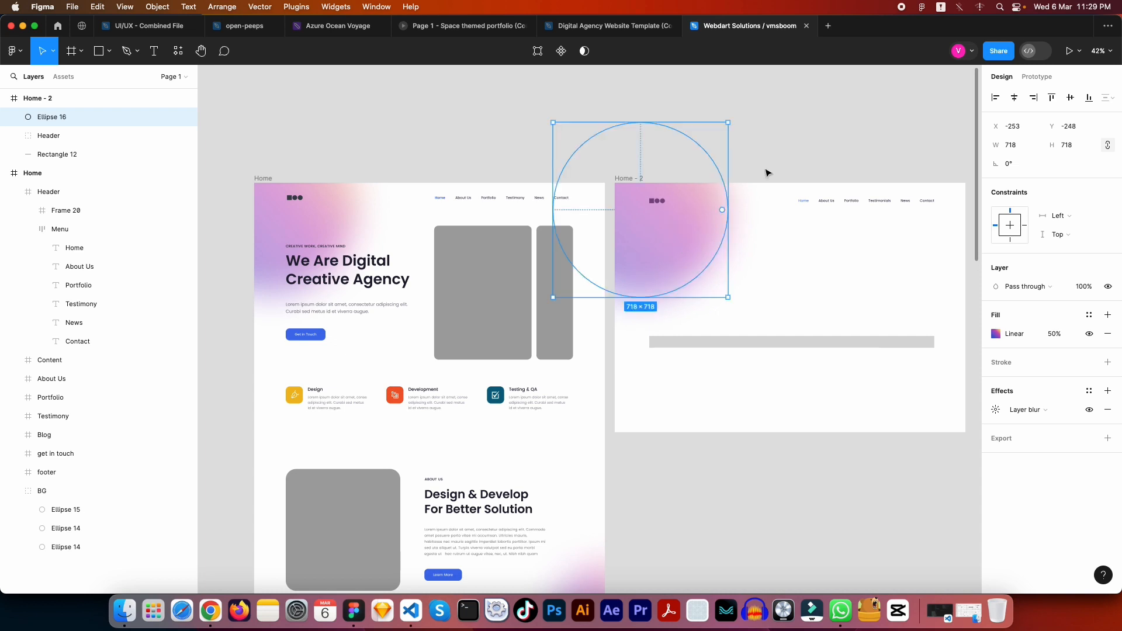
{"action": "left_click", "coordinate": [773, 131]}
Step: Compare the Home and Home - 2 frames and examine the extent and layout of Home's hero Content frame
{"action": "scroll", "coordinate": [795, 228], "scroll_direction": "right", "scroll_amount": 1}
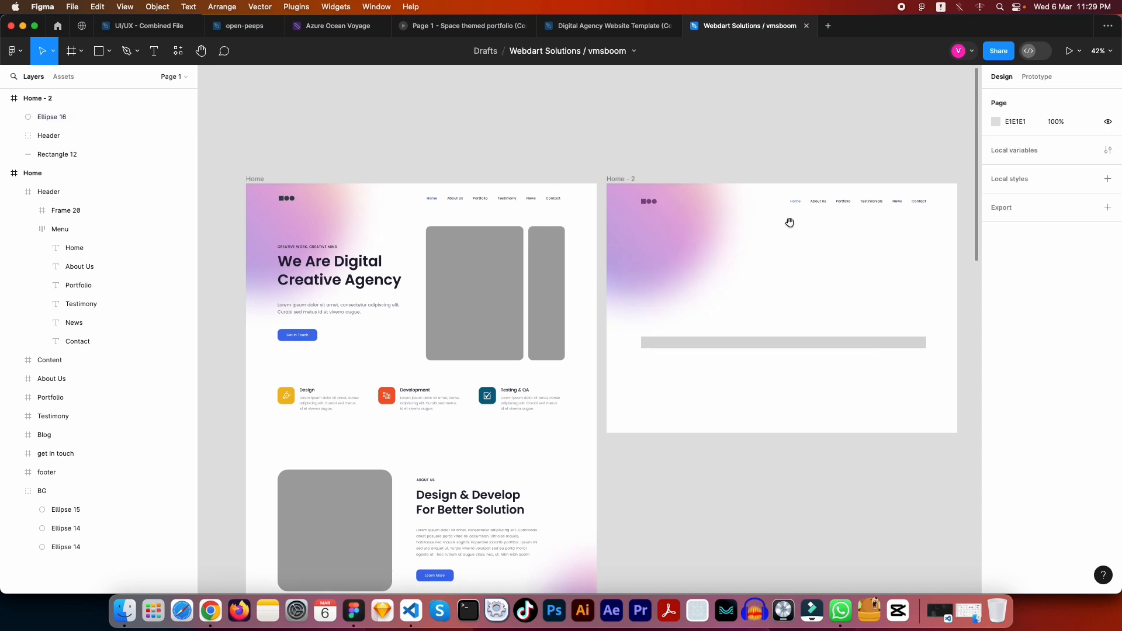
{"action": "key", "text": "space"}
{"action": "left_click", "coordinate": [752, 261]}
{"action": "left_click", "coordinate": [781, 270]}
{"action": "left_click_drag", "start_coordinate": [782, 270], "coordinate": [736, 244]}
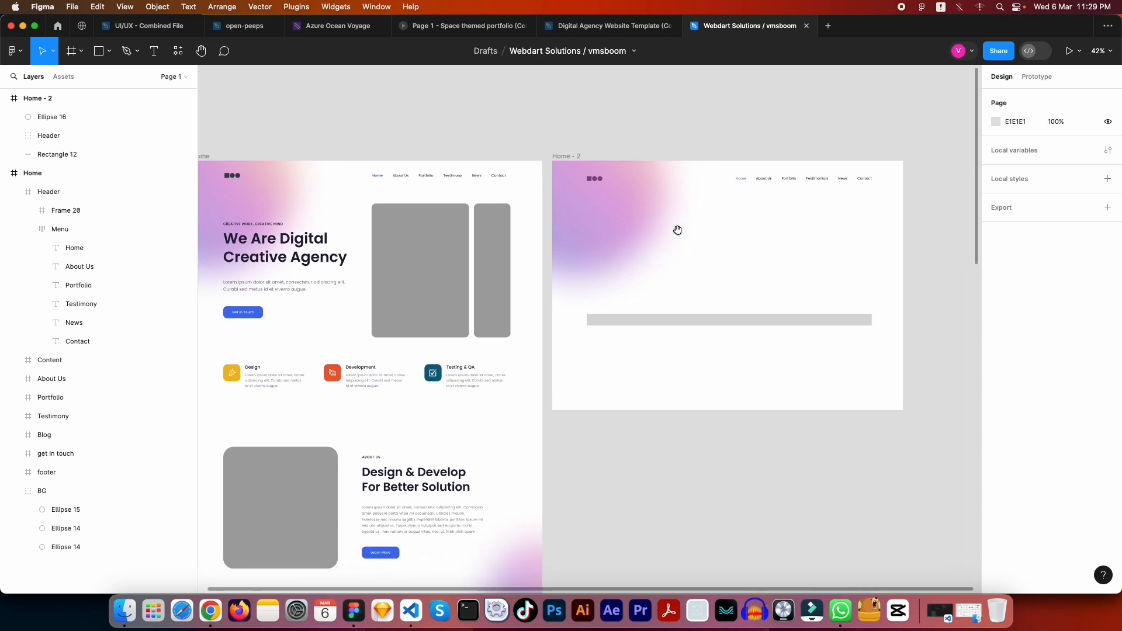
{"action": "left_click", "coordinate": [245, 229]}
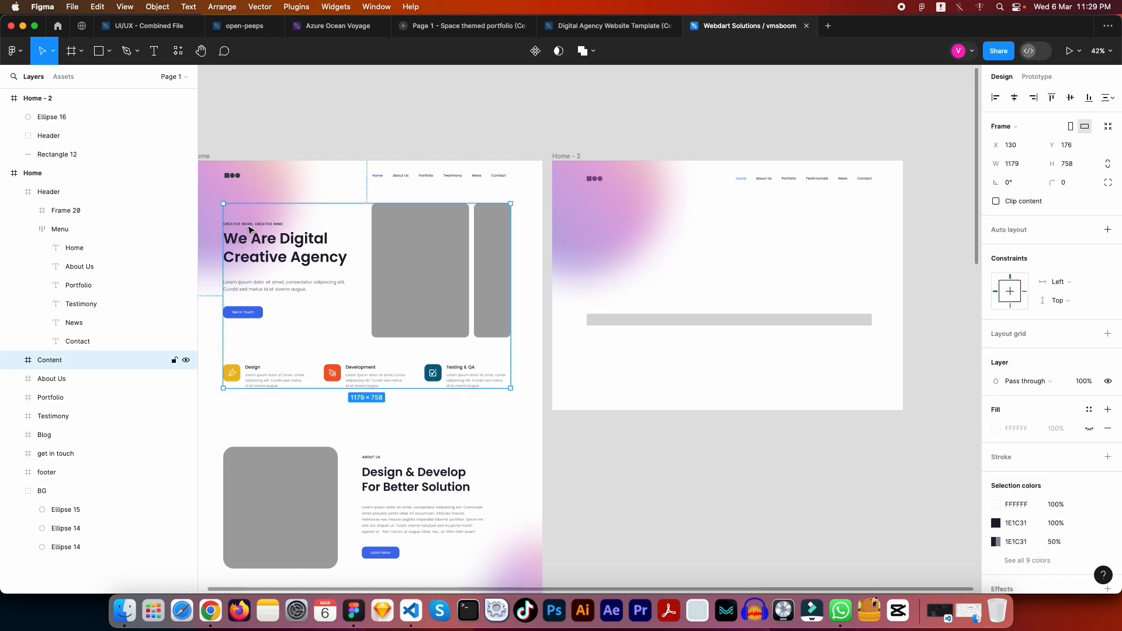
{"action": "scroll", "coordinate": [374, 231], "scroll_direction": "left", "scroll_amount": 4}
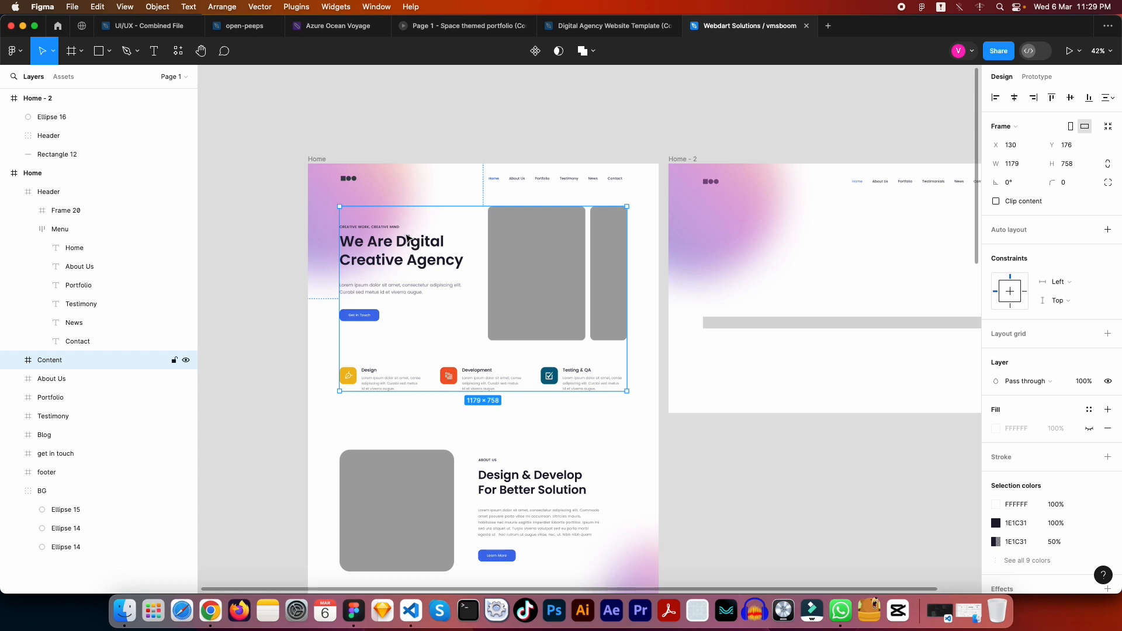
{"action": "left_click", "coordinate": [424, 142]}
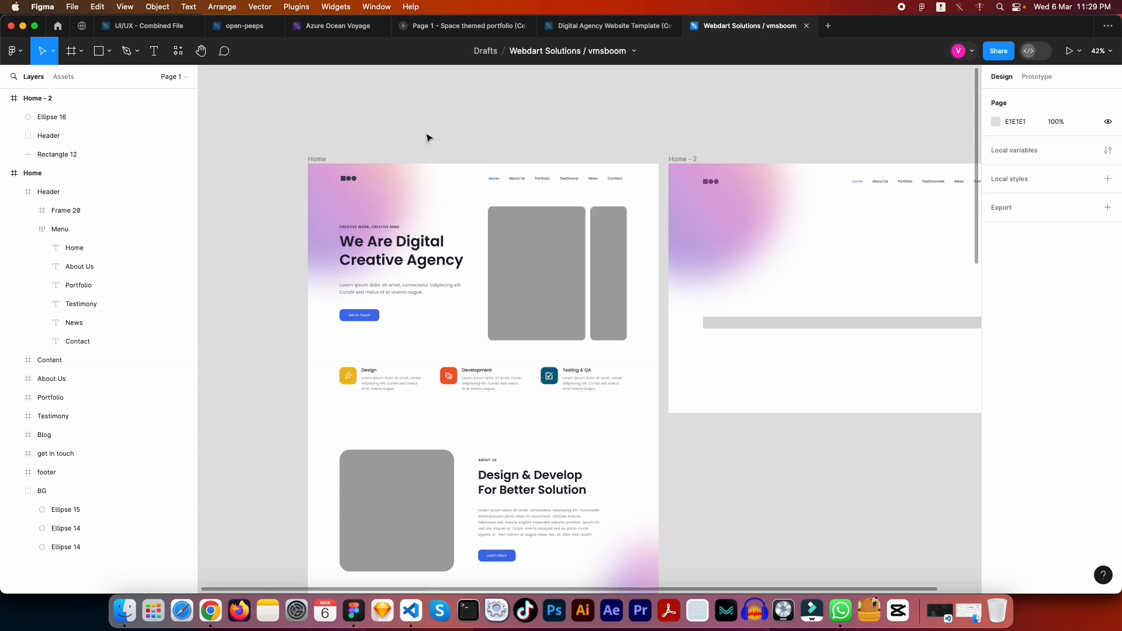
{"action": "left_click", "coordinate": [544, 255]}
{"action": "left_click_drag", "start_coordinate": [540, 254], "coordinate": [537, 254]}
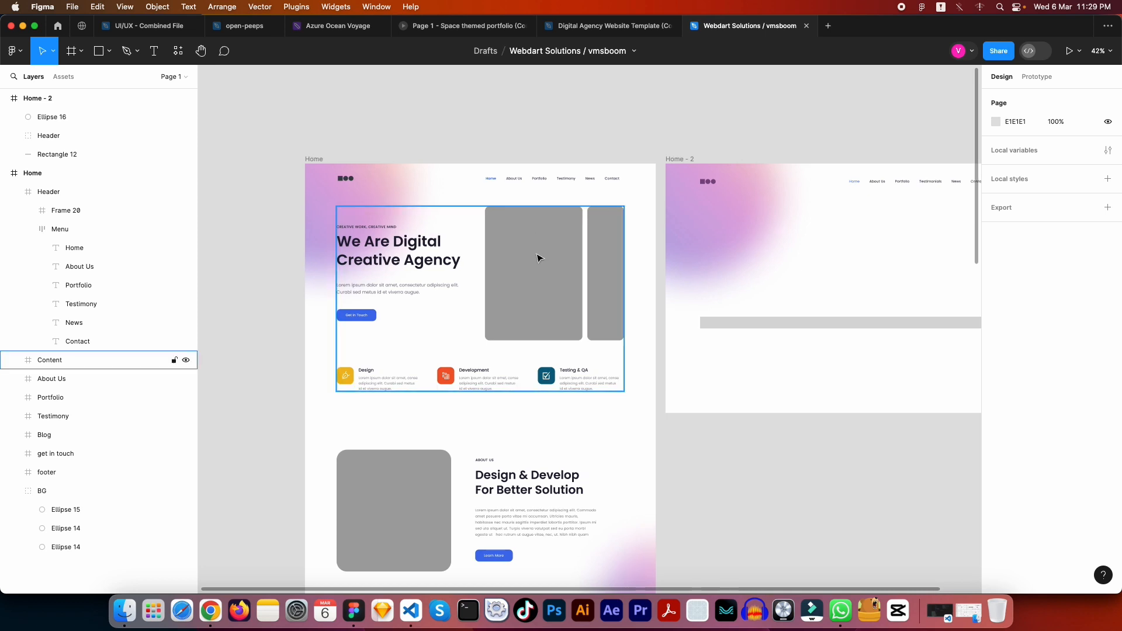
{"action": "left_click_drag", "start_coordinate": [532, 253], "coordinate": [518, 251]}
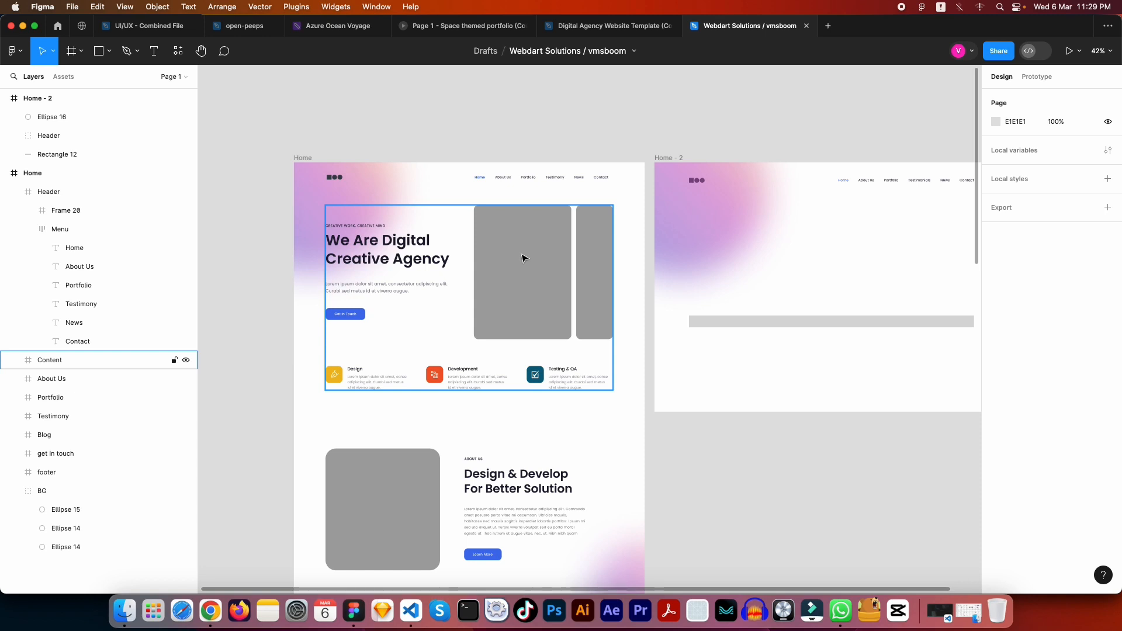
{"action": "left_click_drag", "start_coordinate": [518, 250], "coordinate": [501, 230]}
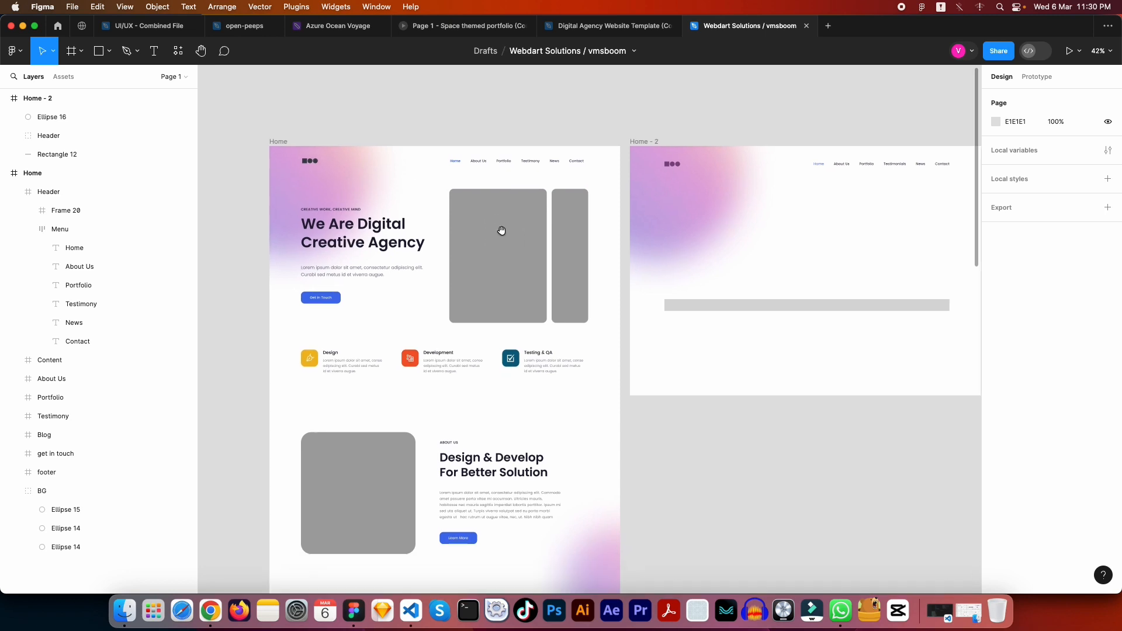
Step: Inspect the text settings of the "Creative work, creative mind" tagline and the "We Are Digital Creative Agency" heading in Home
{"action": "scroll", "coordinate": [431, 253], "scroll_direction": "up", "scroll_amount": 6}
{"action": "scroll", "coordinate": [431, 253], "scroll_direction": "down", "scroll_amount": 2}
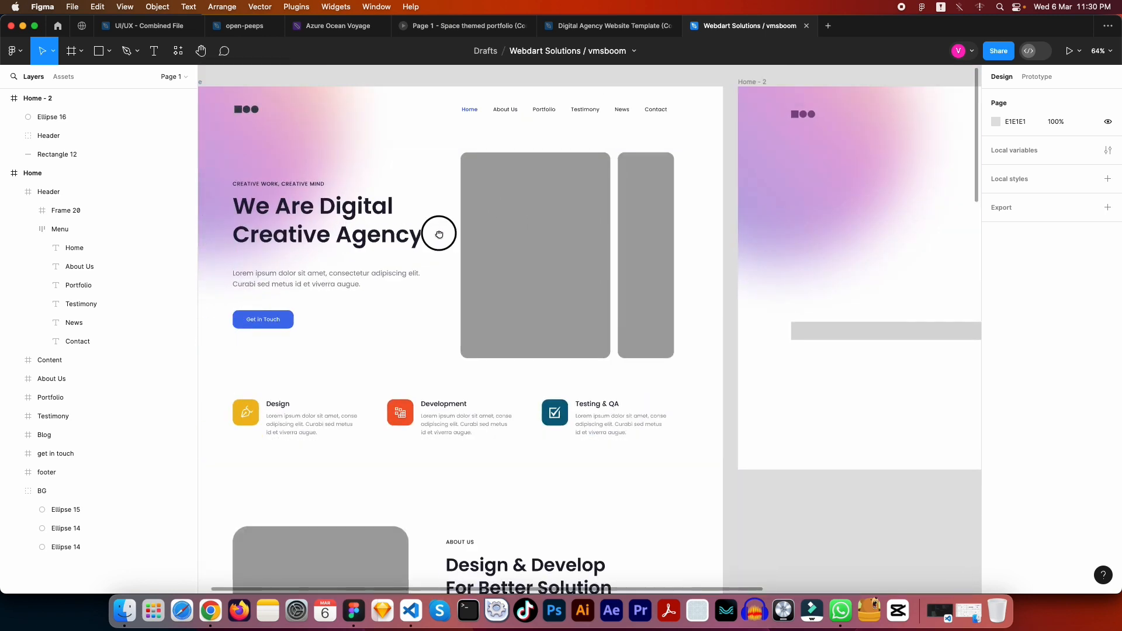
{"action": "left_click_drag", "start_coordinate": [526, 258], "coordinate": [555, 246]}
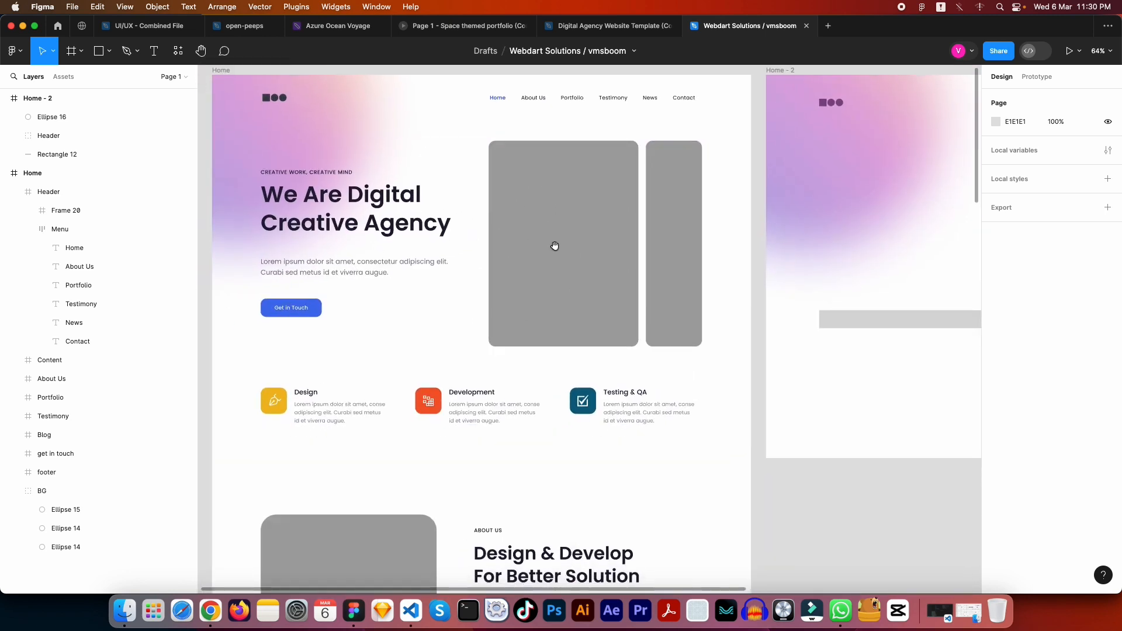
{"action": "double_click", "coordinate": [289, 174]}
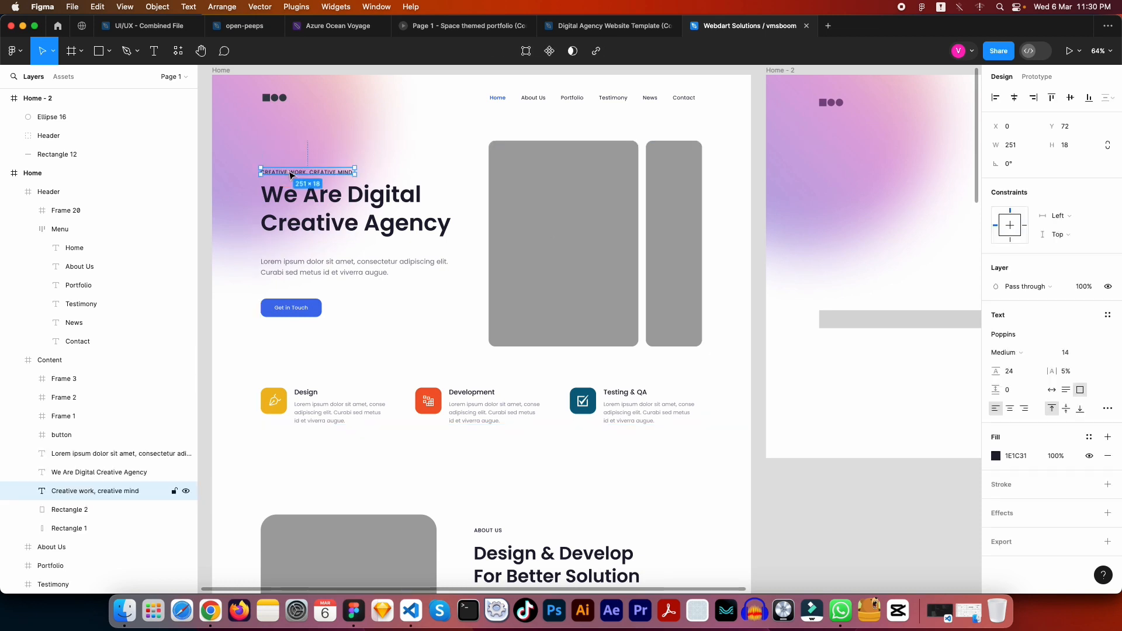
{"action": "left_click", "coordinate": [326, 202]}
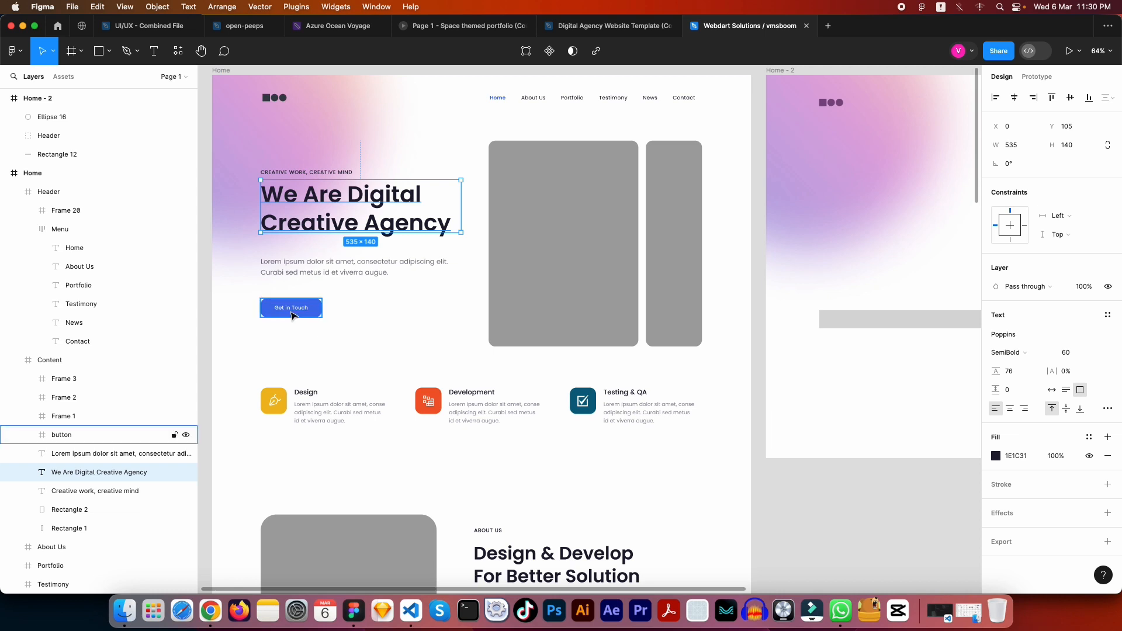
{"action": "left_click", "coordinate": [409, 298]}
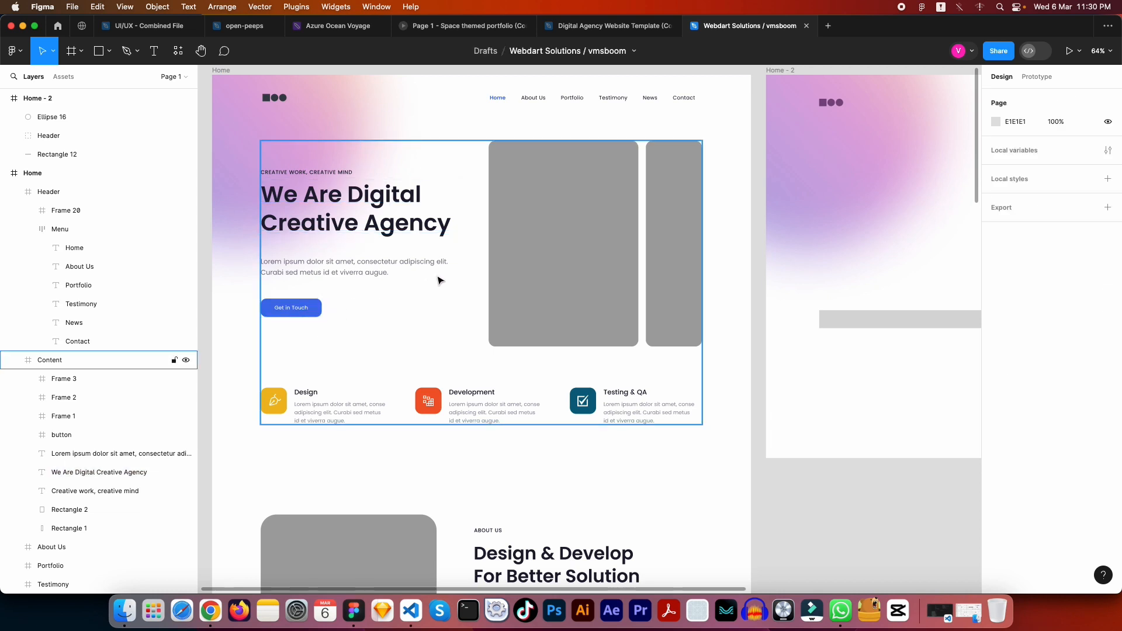
{"action": "left_click_drag", "start_coordinate": [559, 221], "coordinate": [576, 252]}
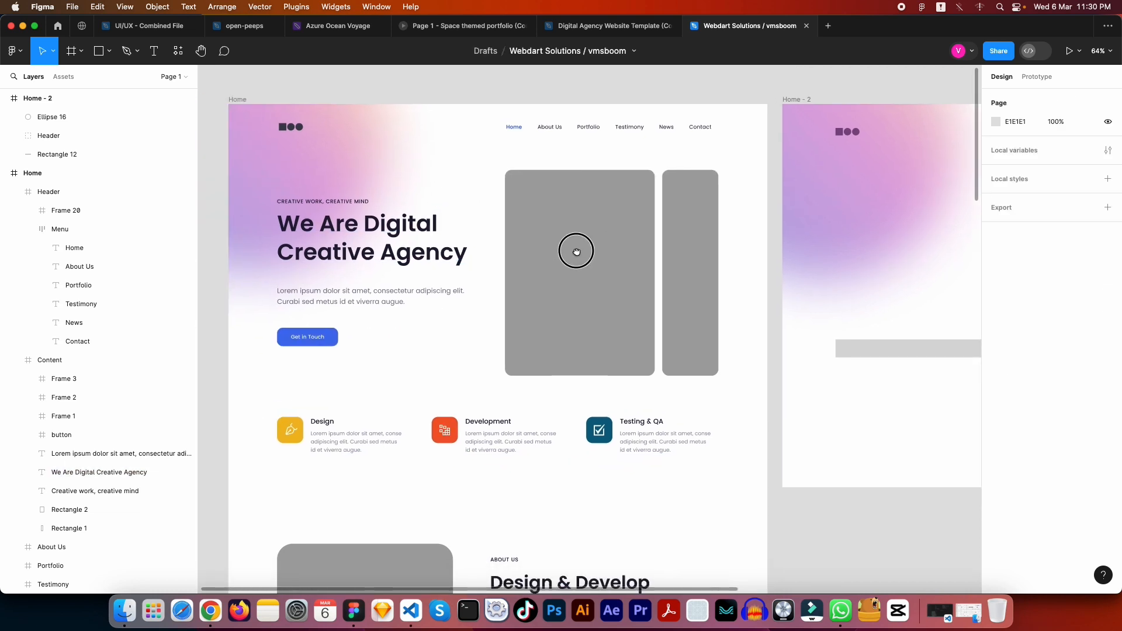